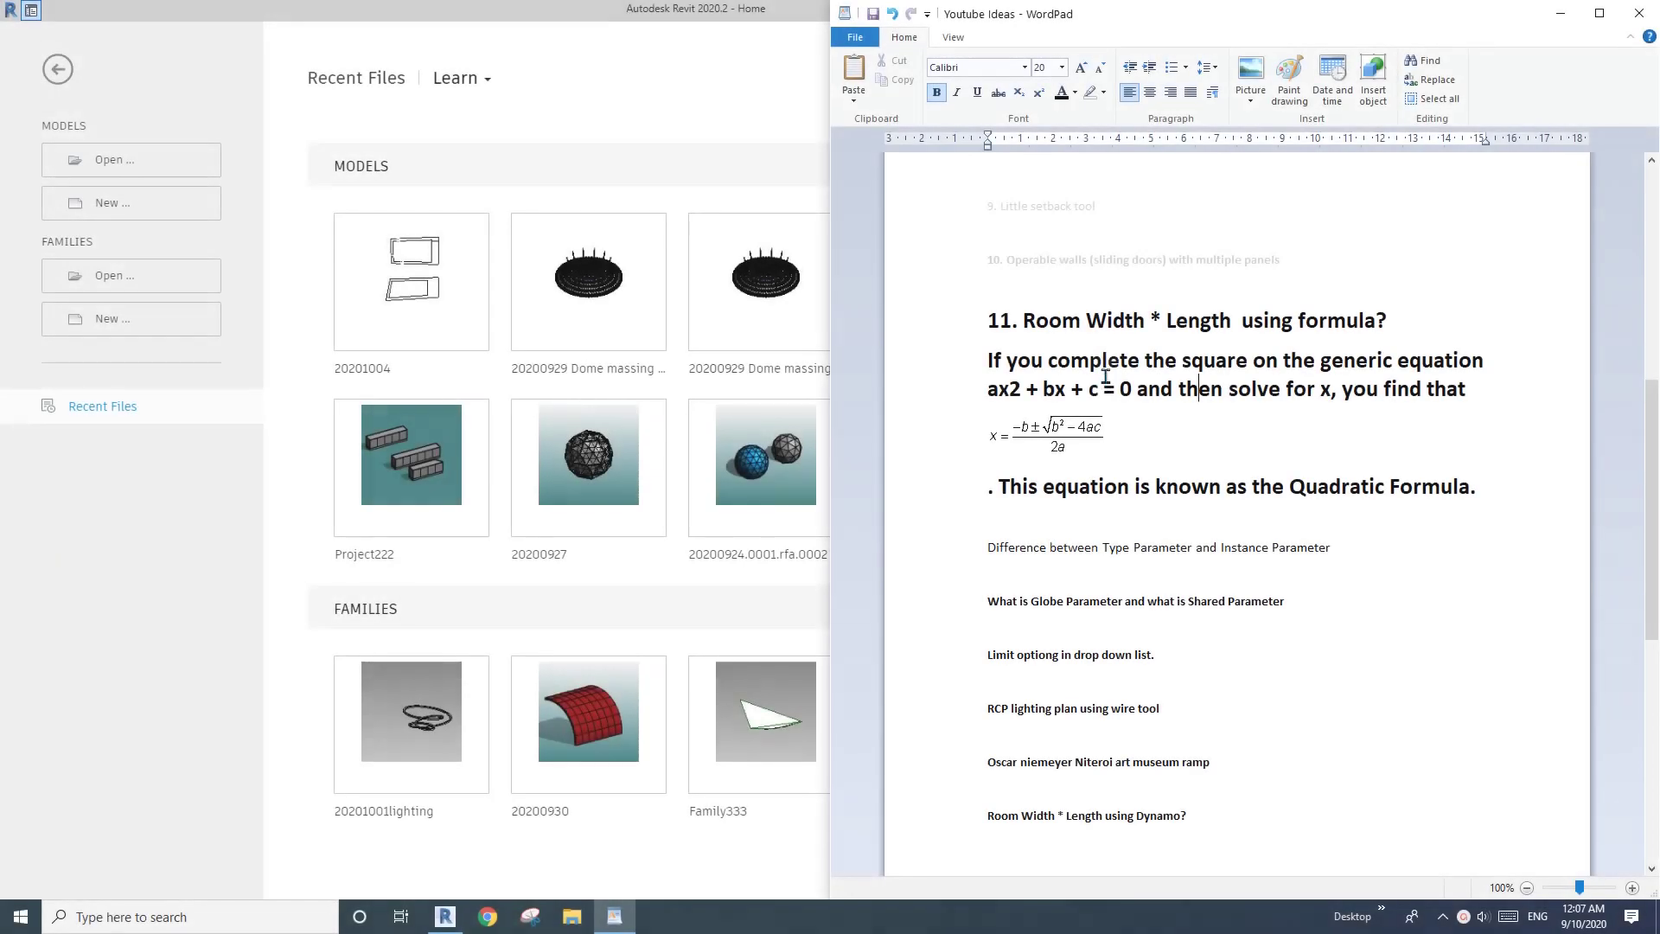
# Insert 'Tag to show' before 'Width' in the idea 11 heading.
pyautogui.moveTo(1435, 328); pyautogui.dragTo(990, 327)
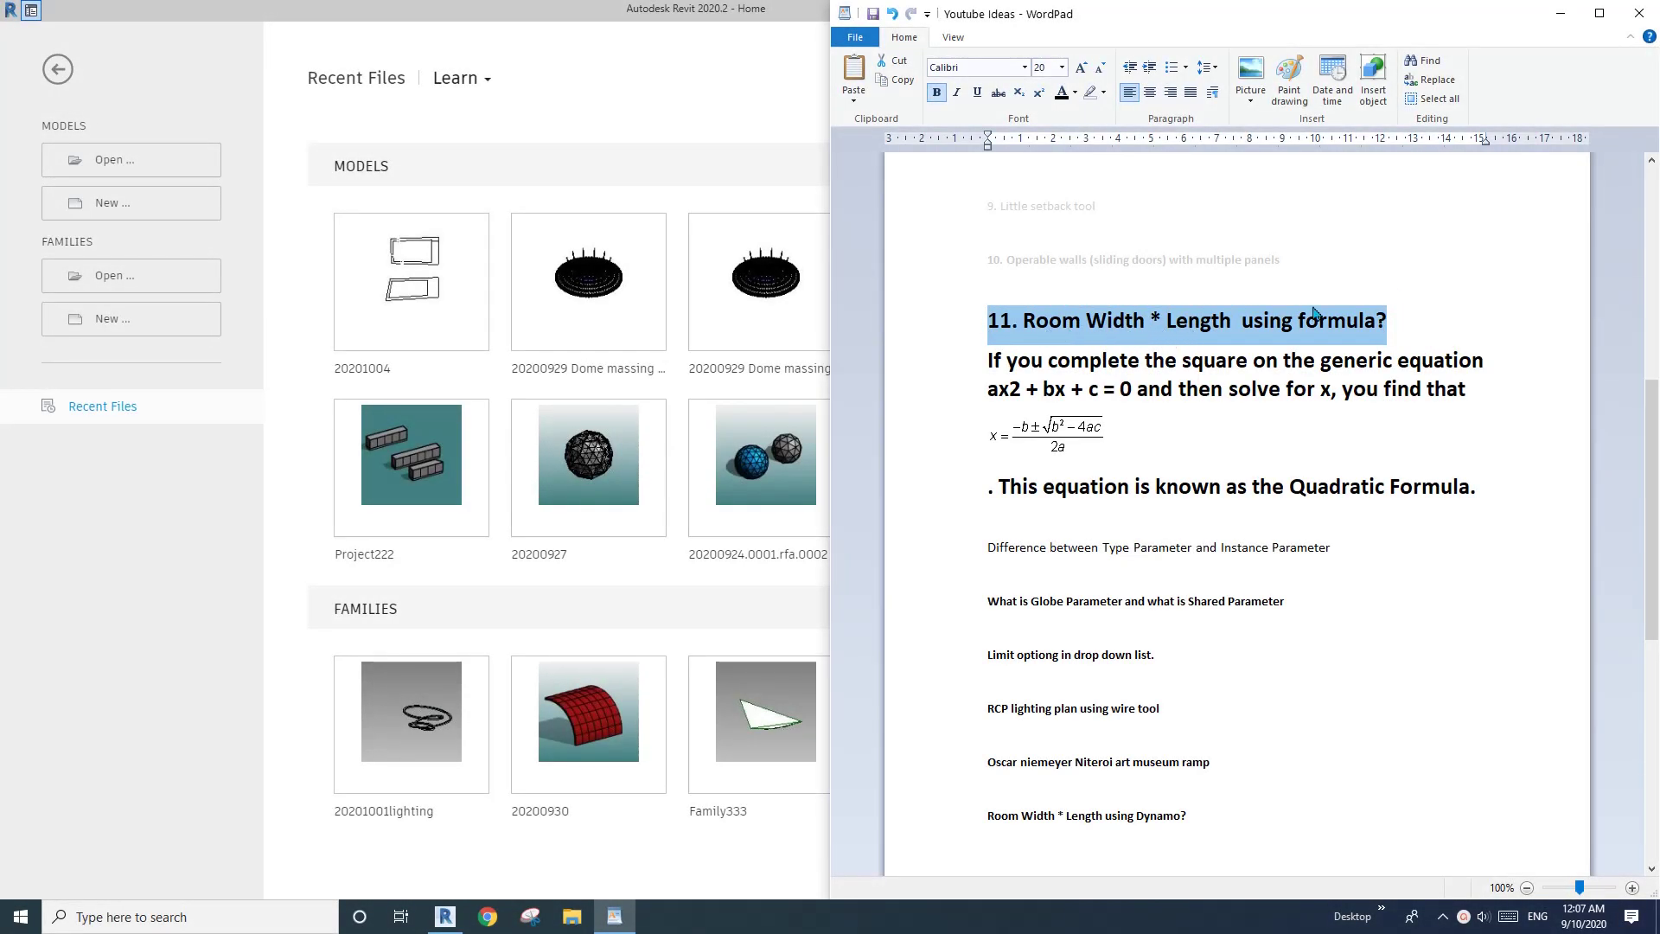
pyautogui.click(1459, 271)
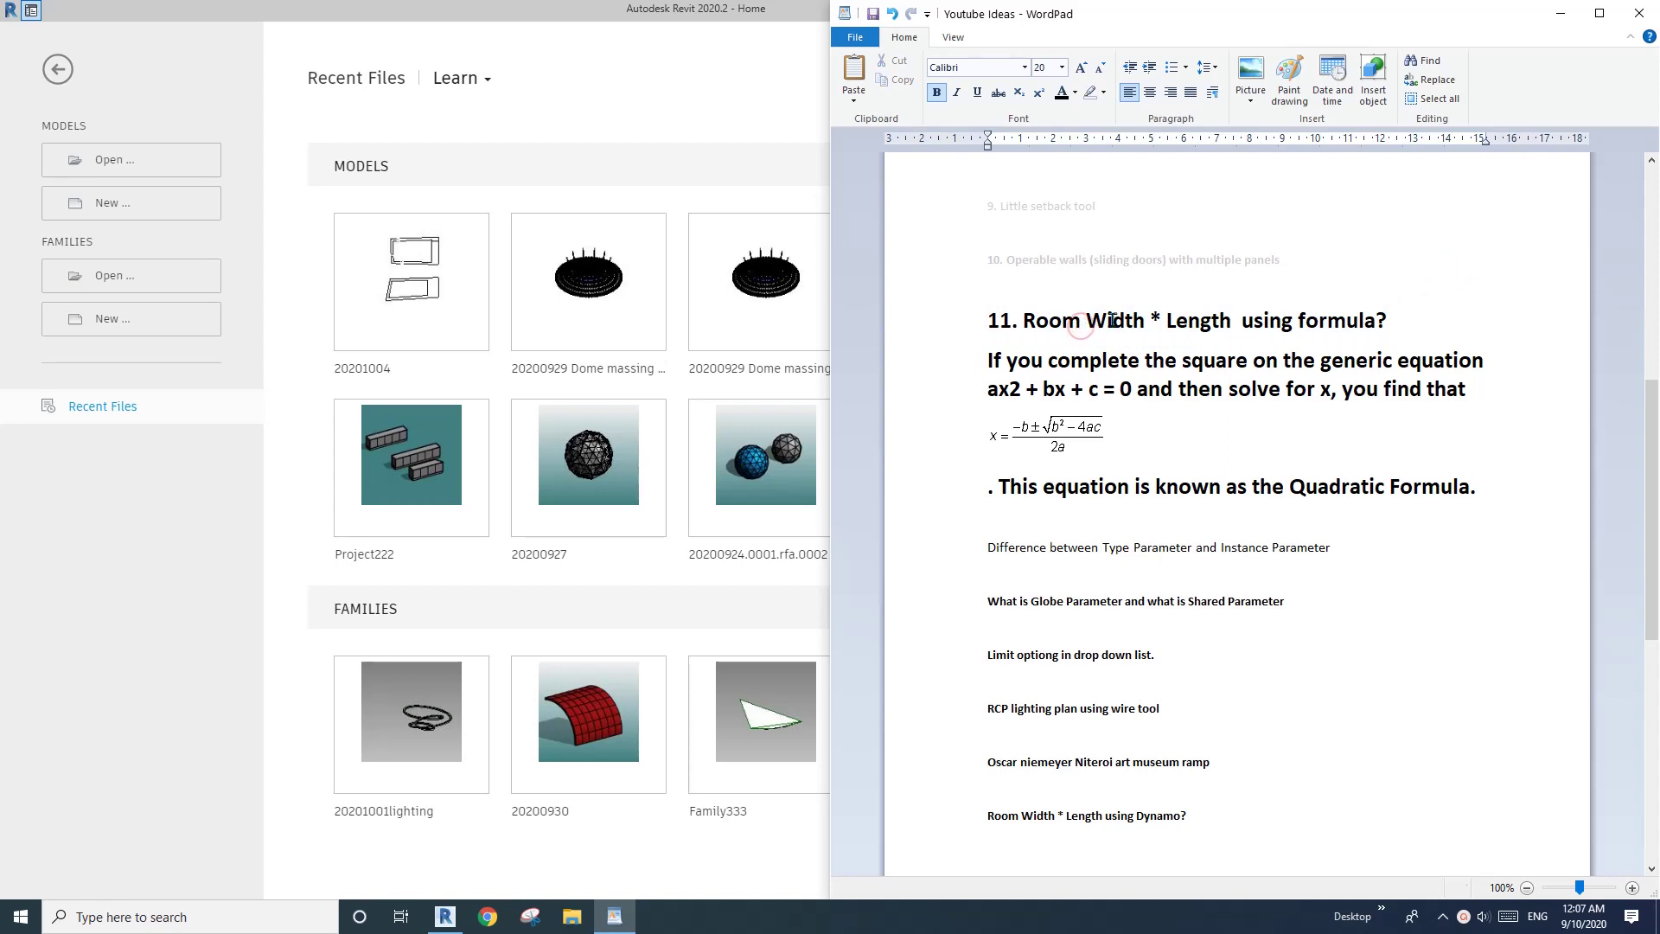
pyautogui.write('Tag ')
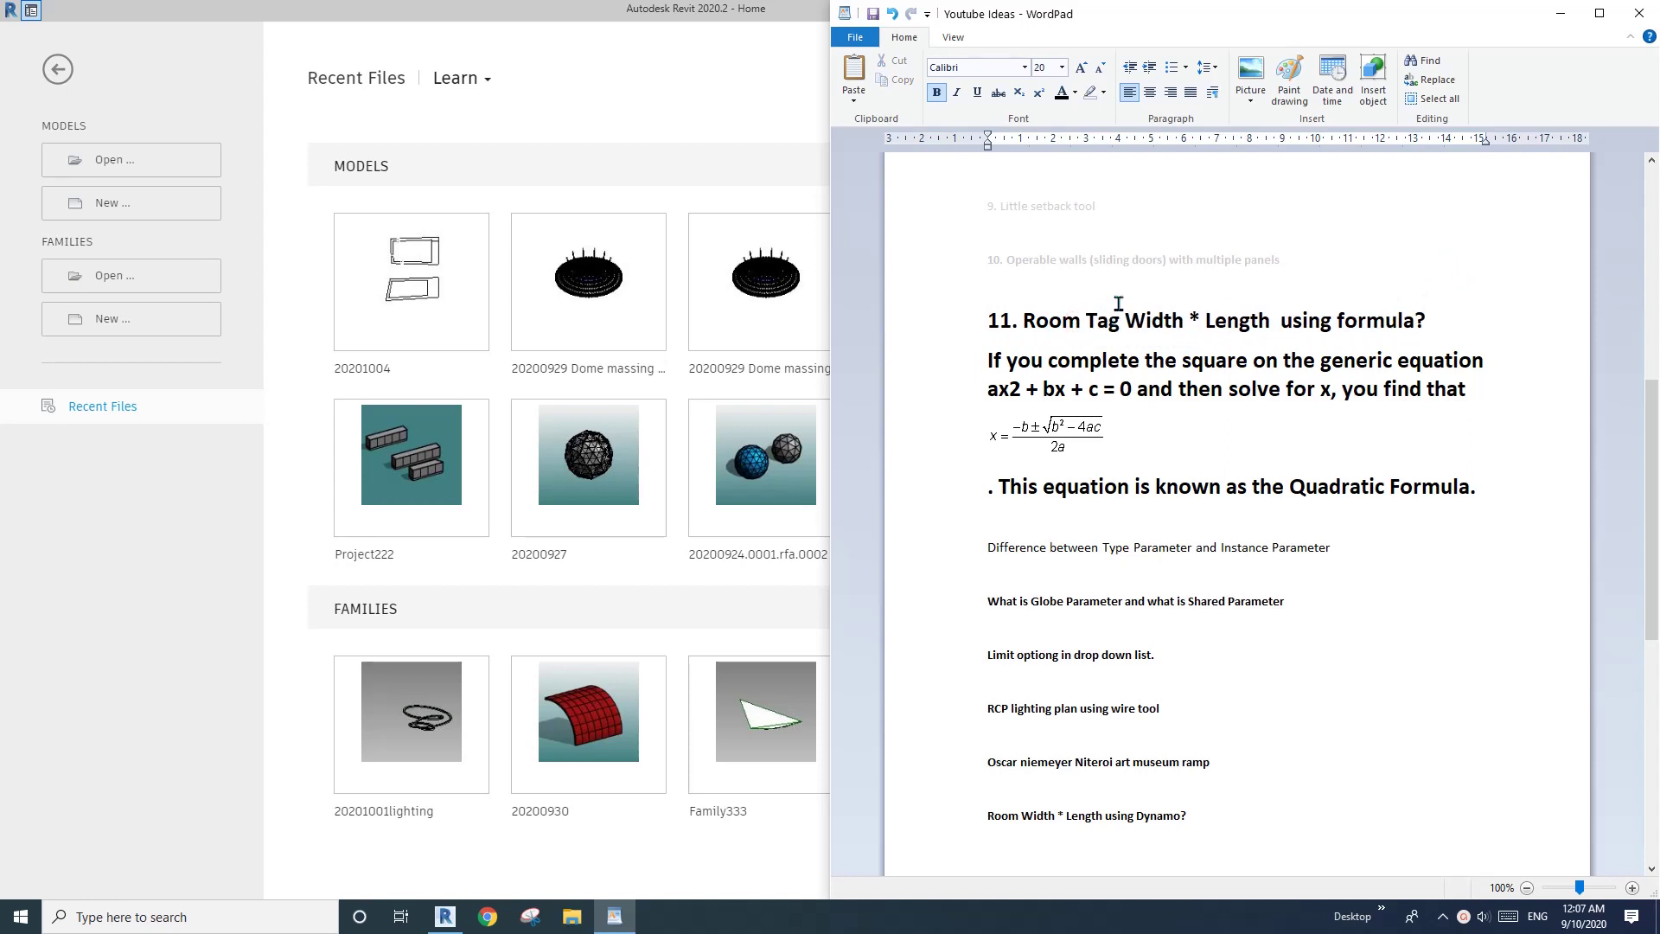
pyautogui.write('to show')
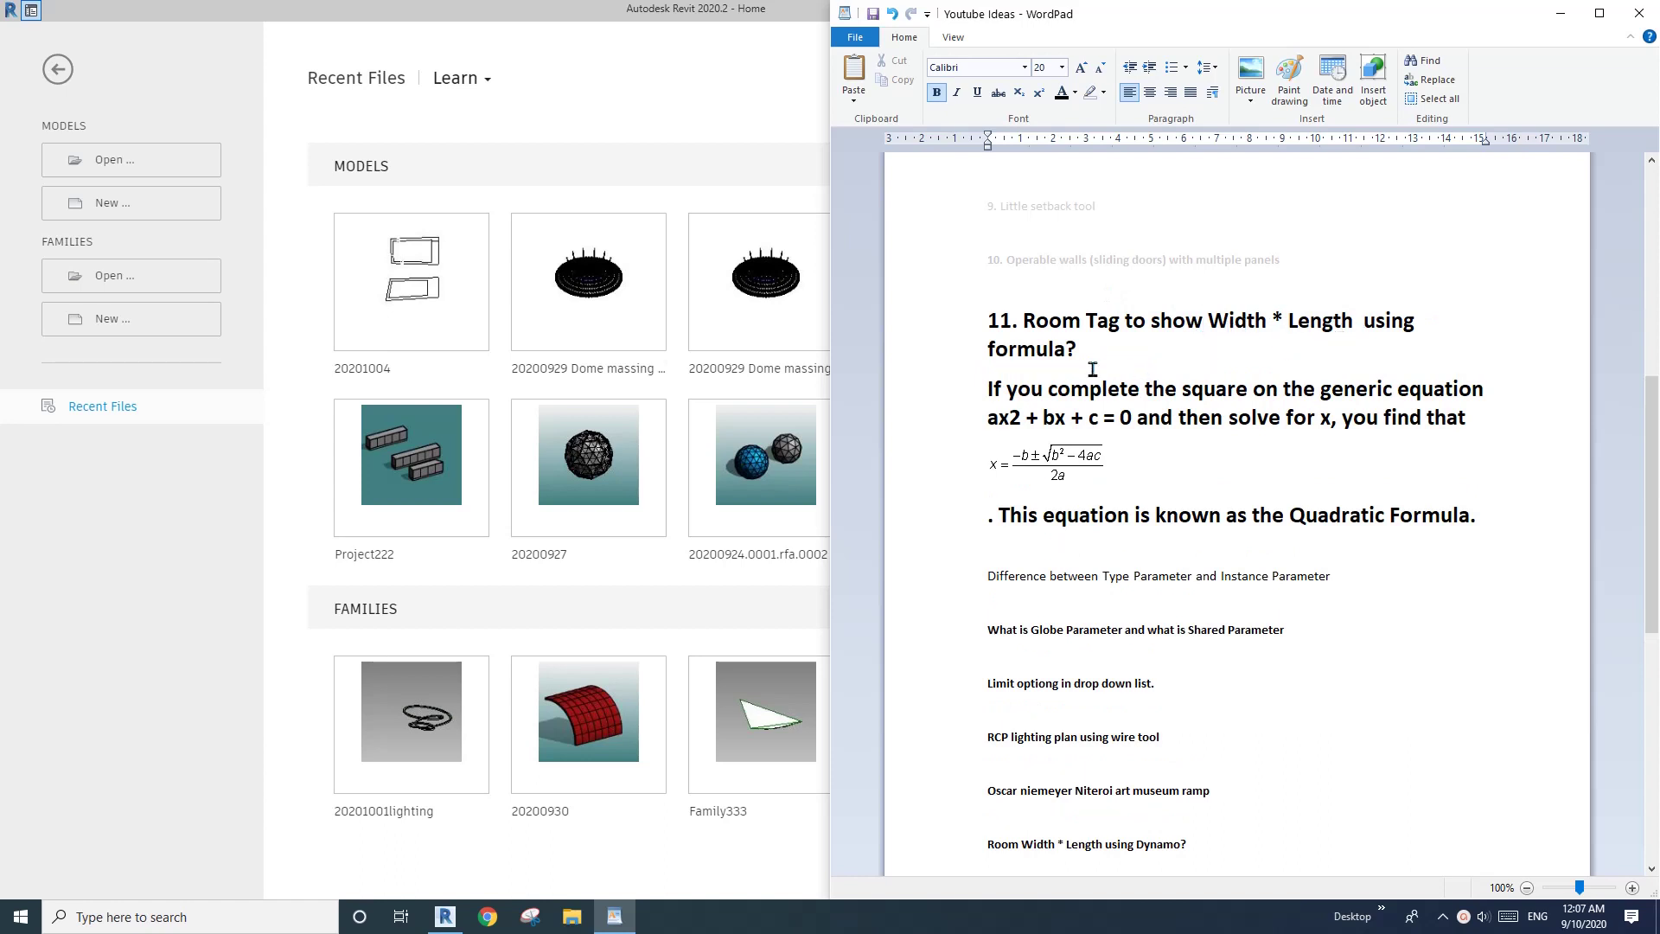
# Create a new project from the Architectural Template.
pyautogui.click(245, 36)
pyautogui.click(122, 201)
pyautogui.click(276, 183)
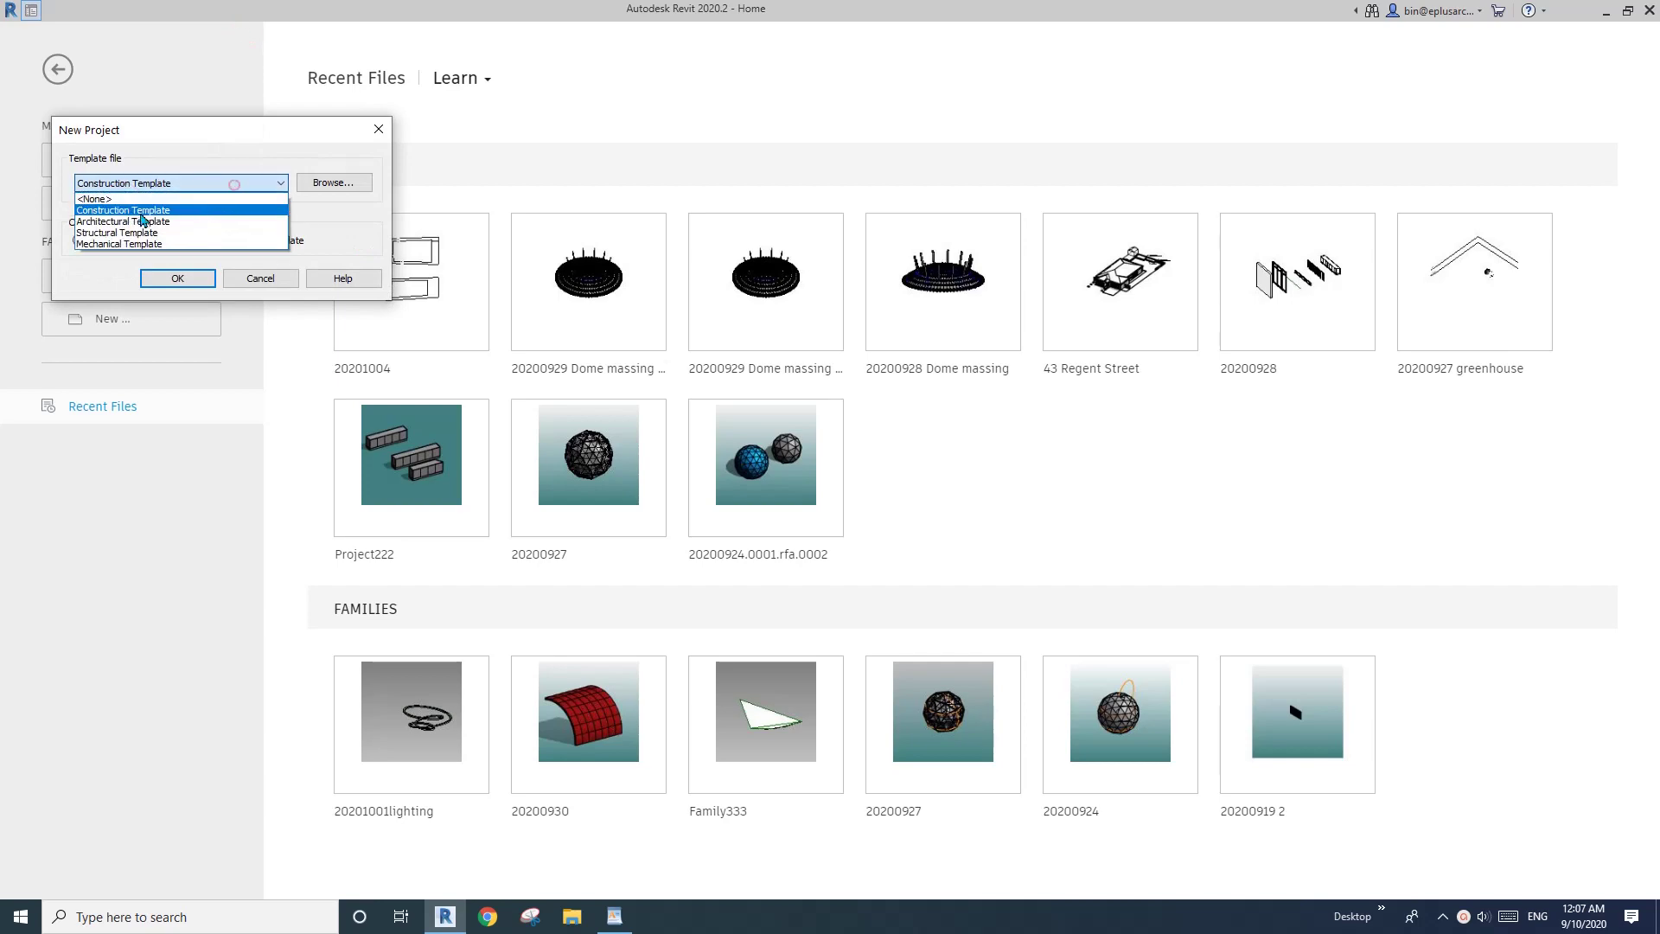
pyautogui.click(119, 221)
pyautogui.click(178, 275)
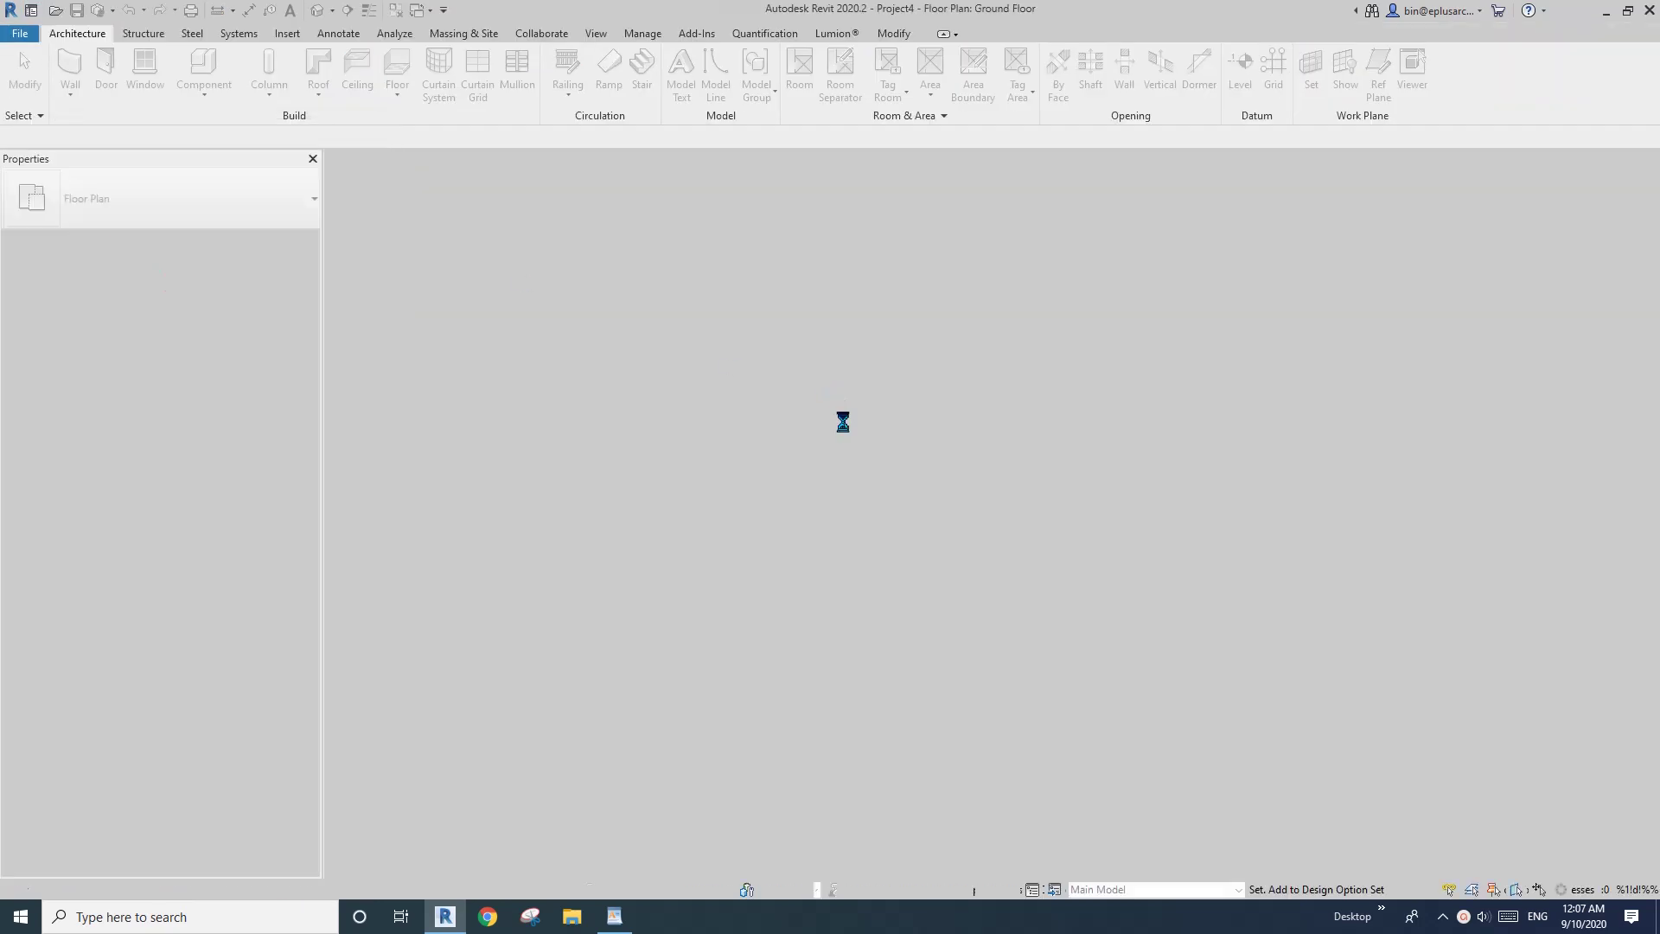
pyautogui.scroll(2, 885, 501)
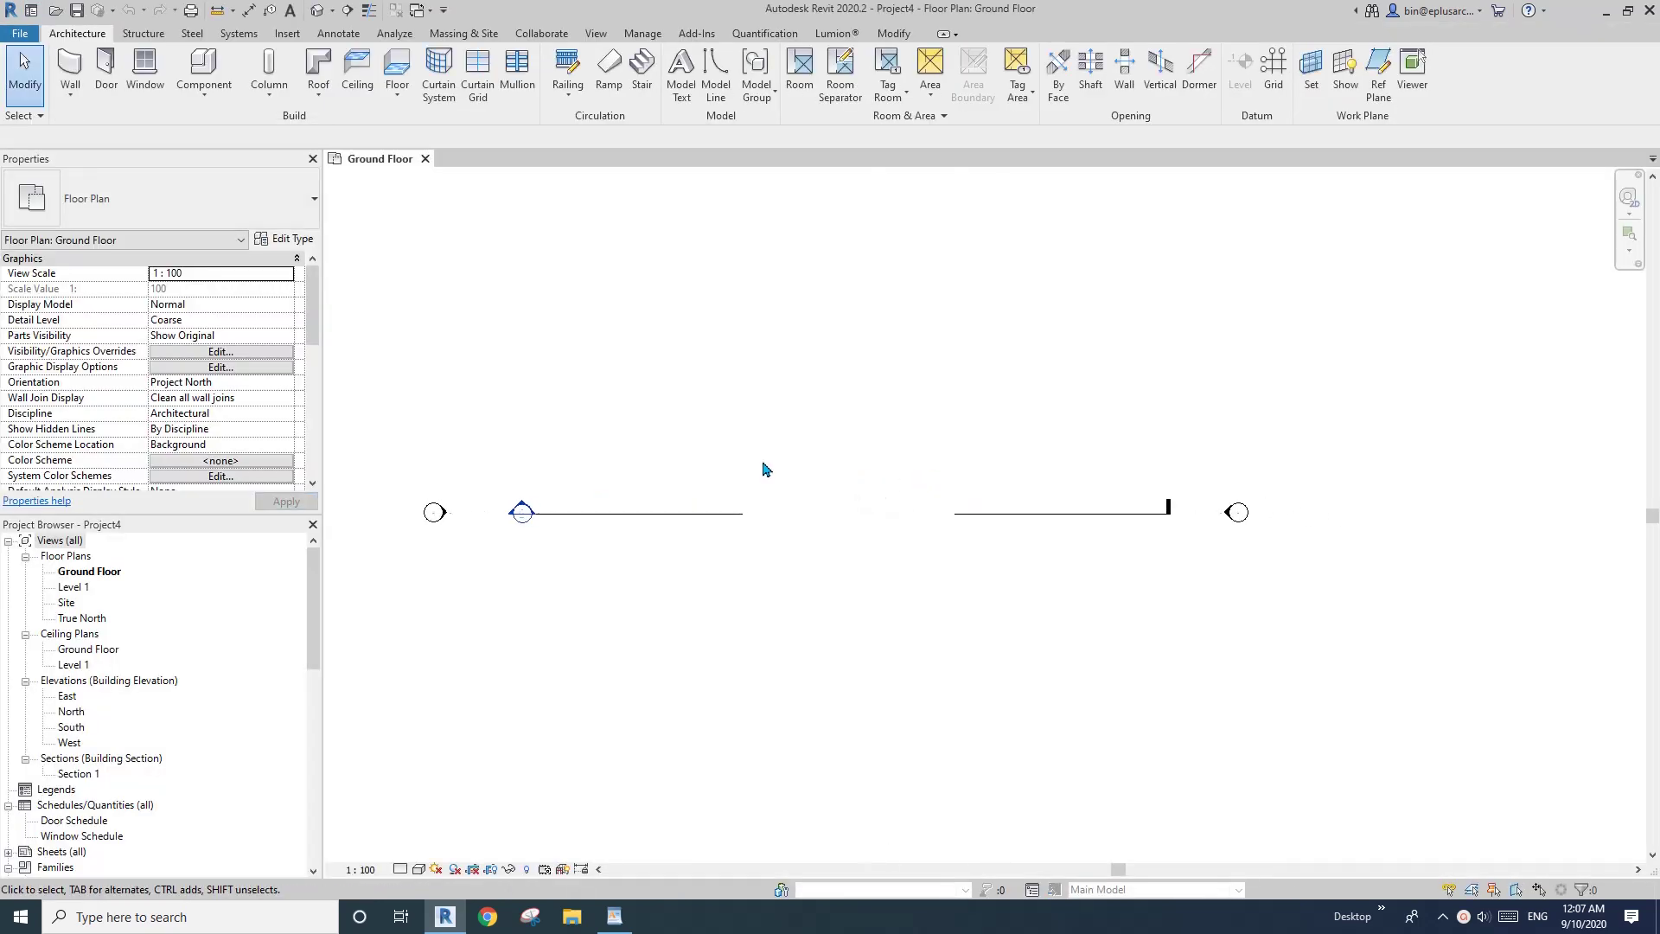
# Draw a rectangle of walls with the WA wall tool.
pyautogui.press('w')
pyautogui.press('a')
pyautogui.click(709, 57)
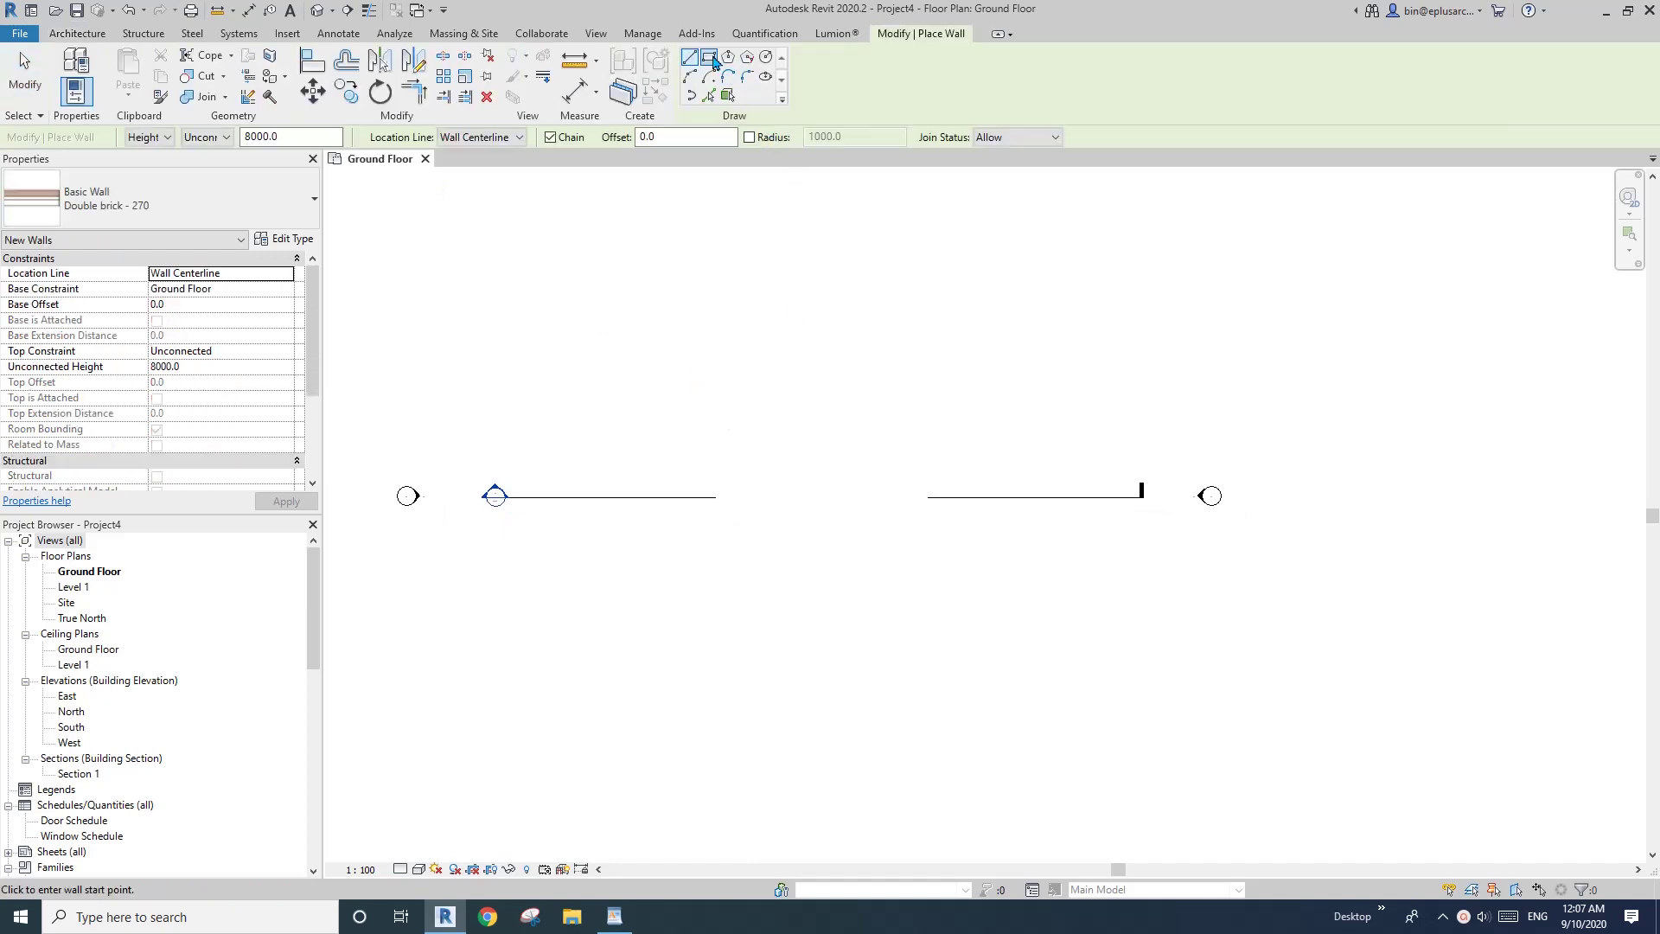
pyautogui.click(763, 436)
pyautogui.click(881, 512)
pyautogui.scroll(3, 789, 526)
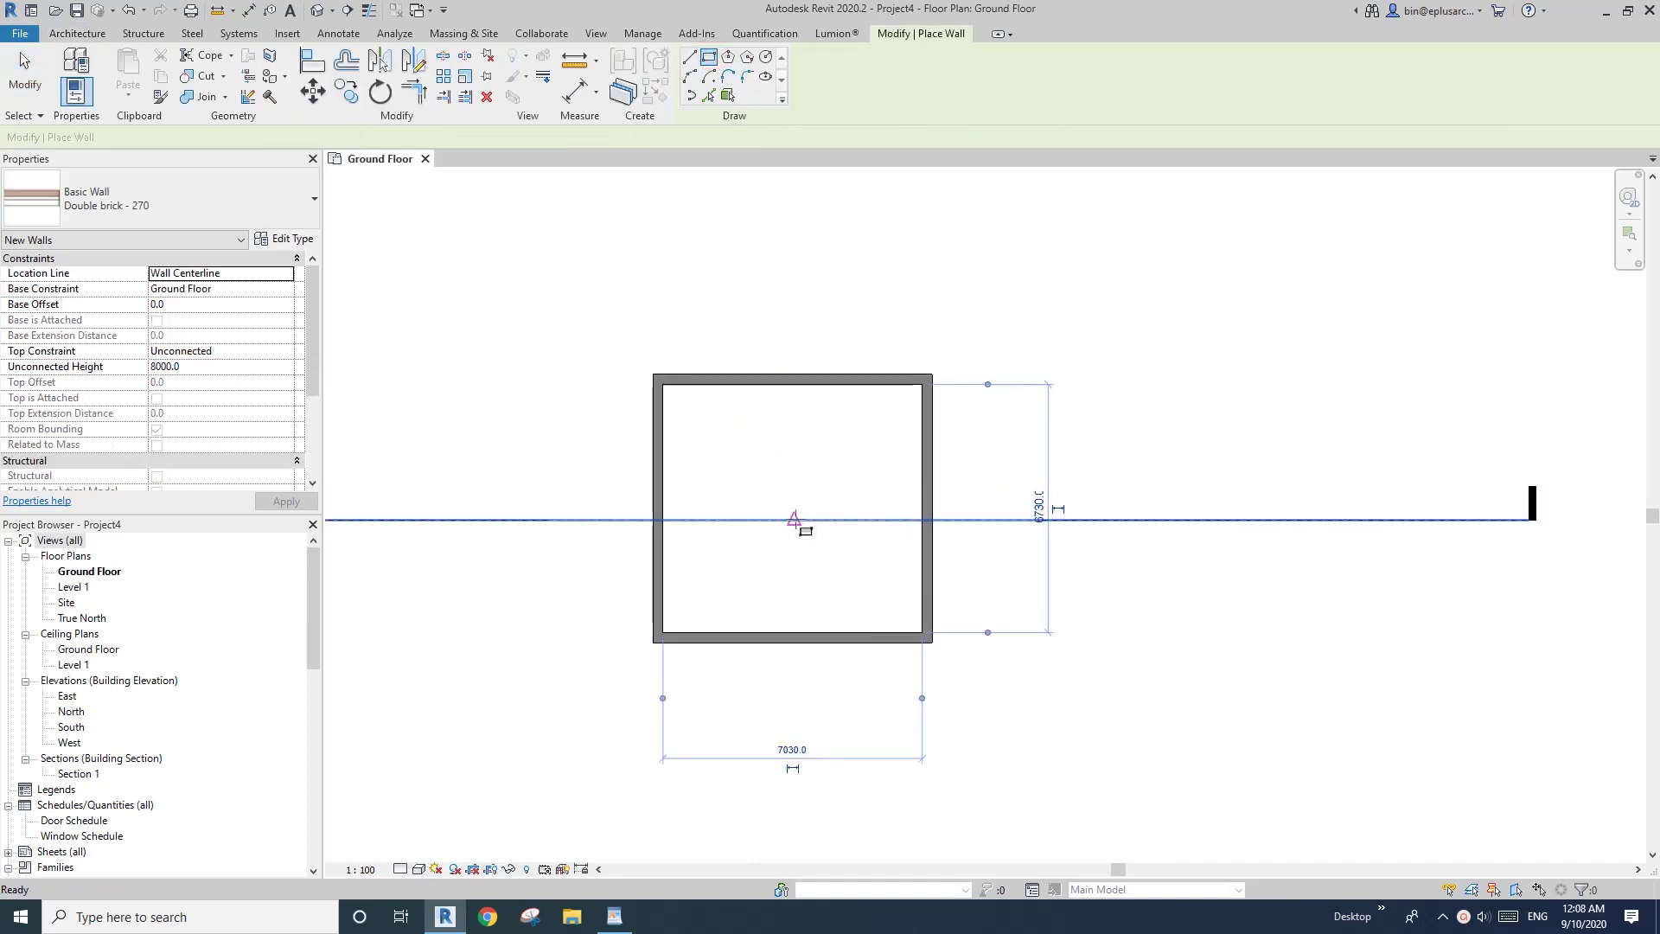
# Place a tagged room, Room 1, inside the new walls using RM.
pyautogui.press('r')
pyautogui.press('m')
pyautogui.click(797, 516)
pyautogui.press('Escape')
pyautogui.press('Escape')
pyautogui.scroll(3, 831, 541)
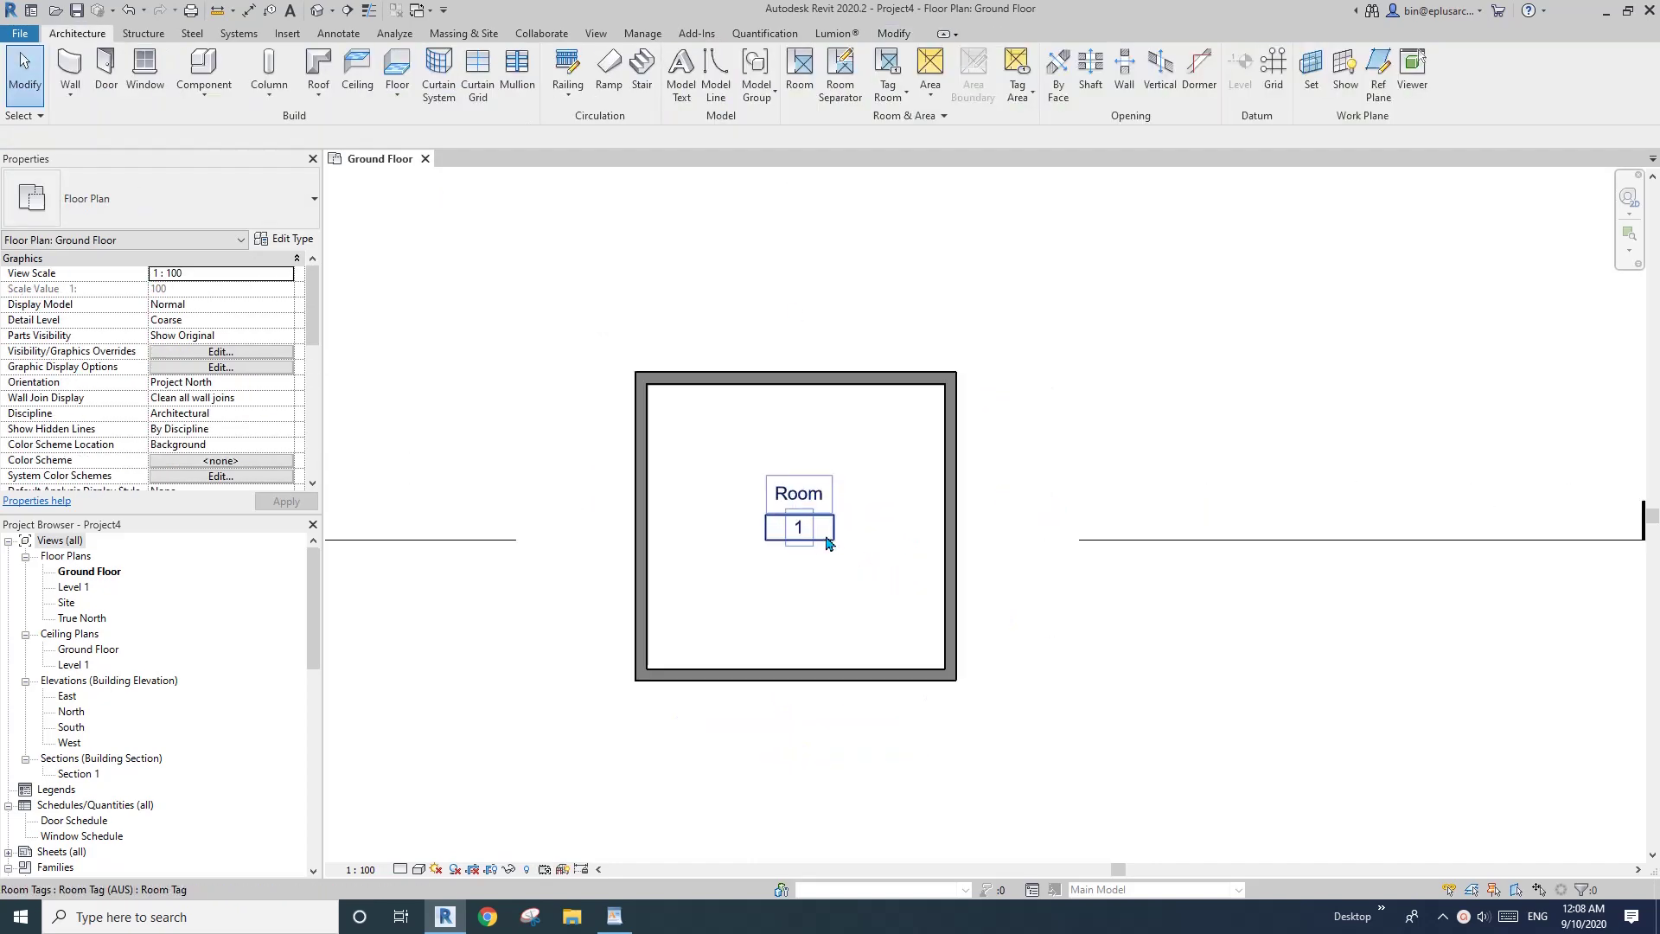
# Edit the Room Tag (AUS) family and delete its 101 and Volume/area labels.
pyautogui.doubleClick(759, 513)
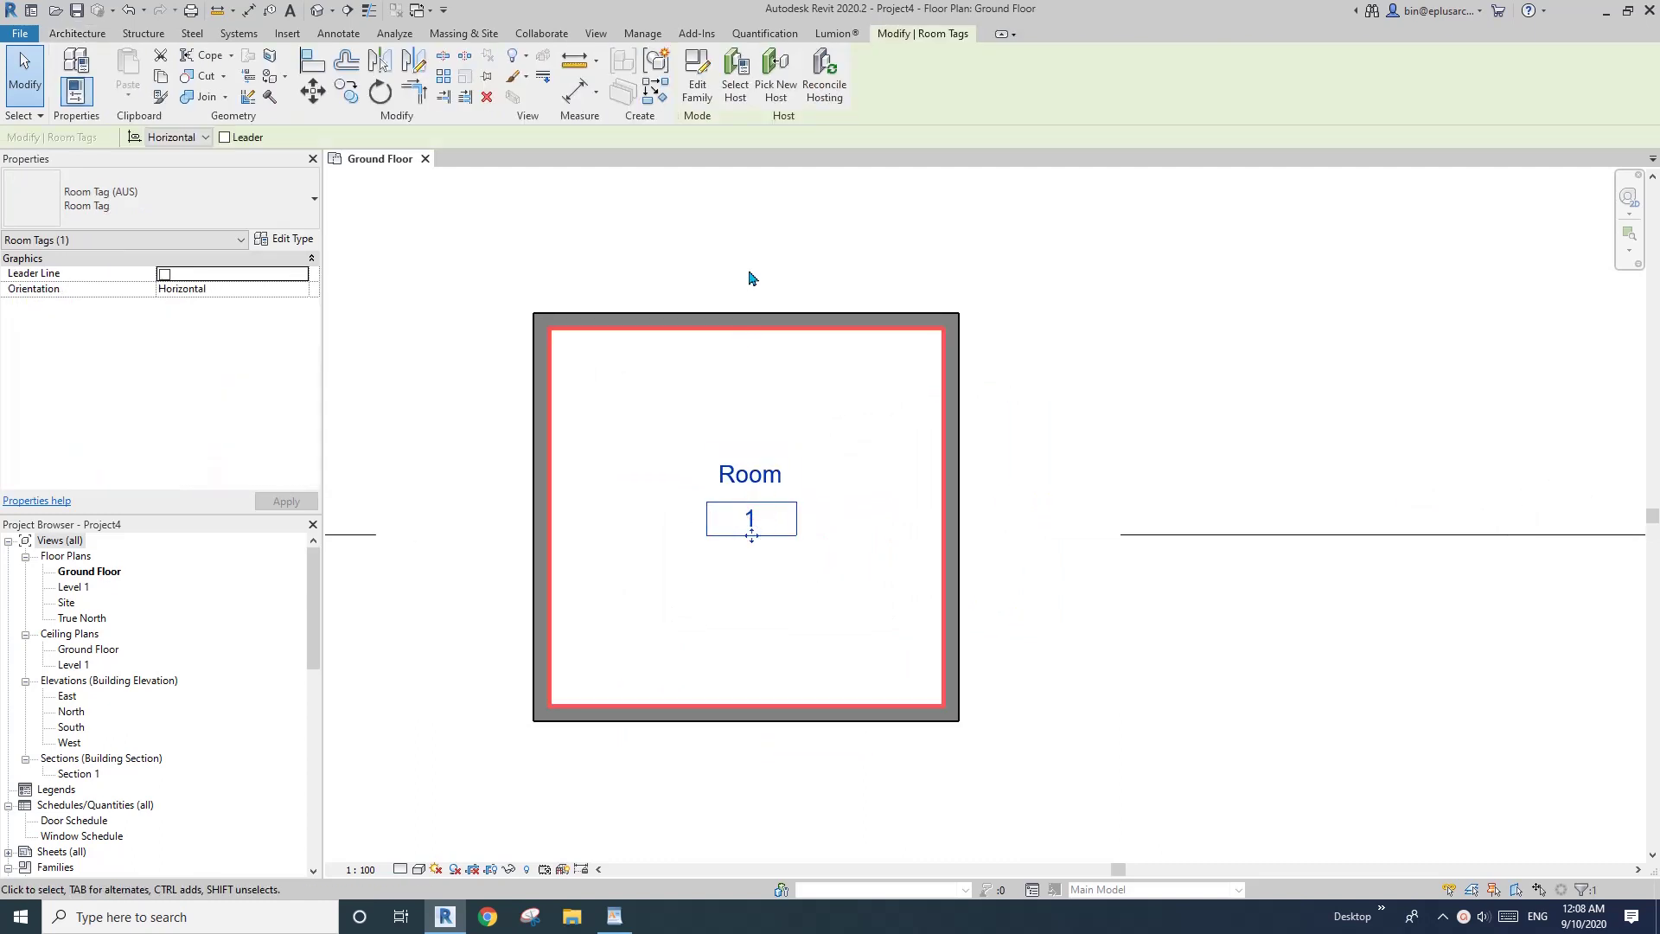
pyautogui.scroll(2, 830, 482)
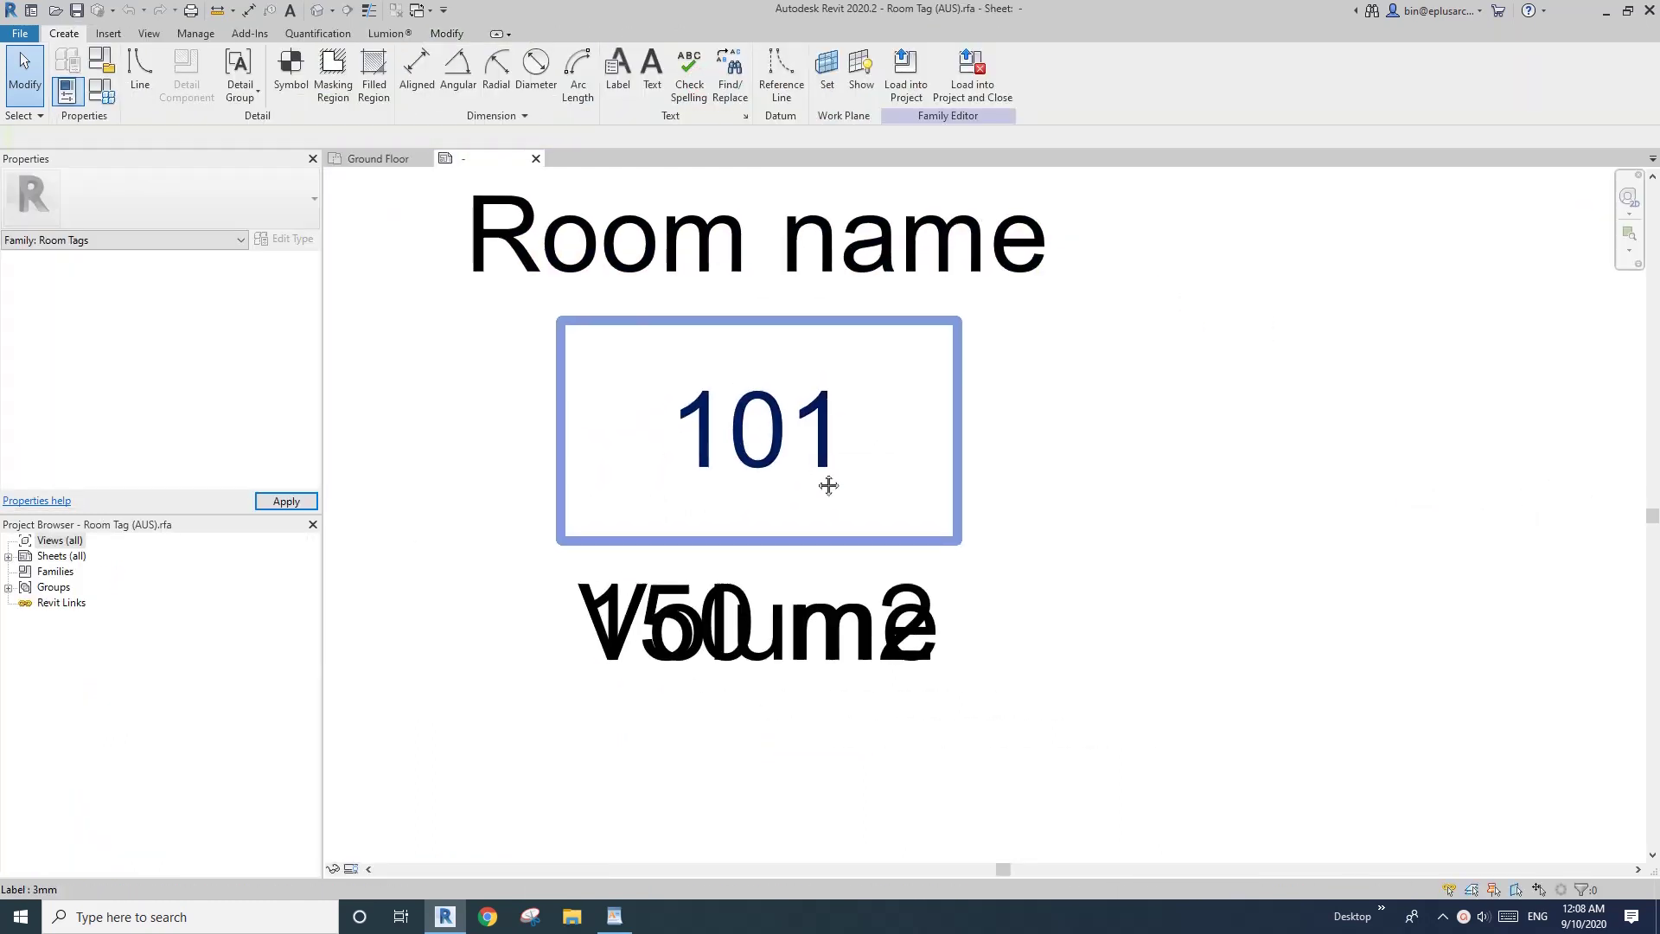
pyautogui.scroll(-2, 823, 459)
pyautogui.scroll(-1, 804, 337)
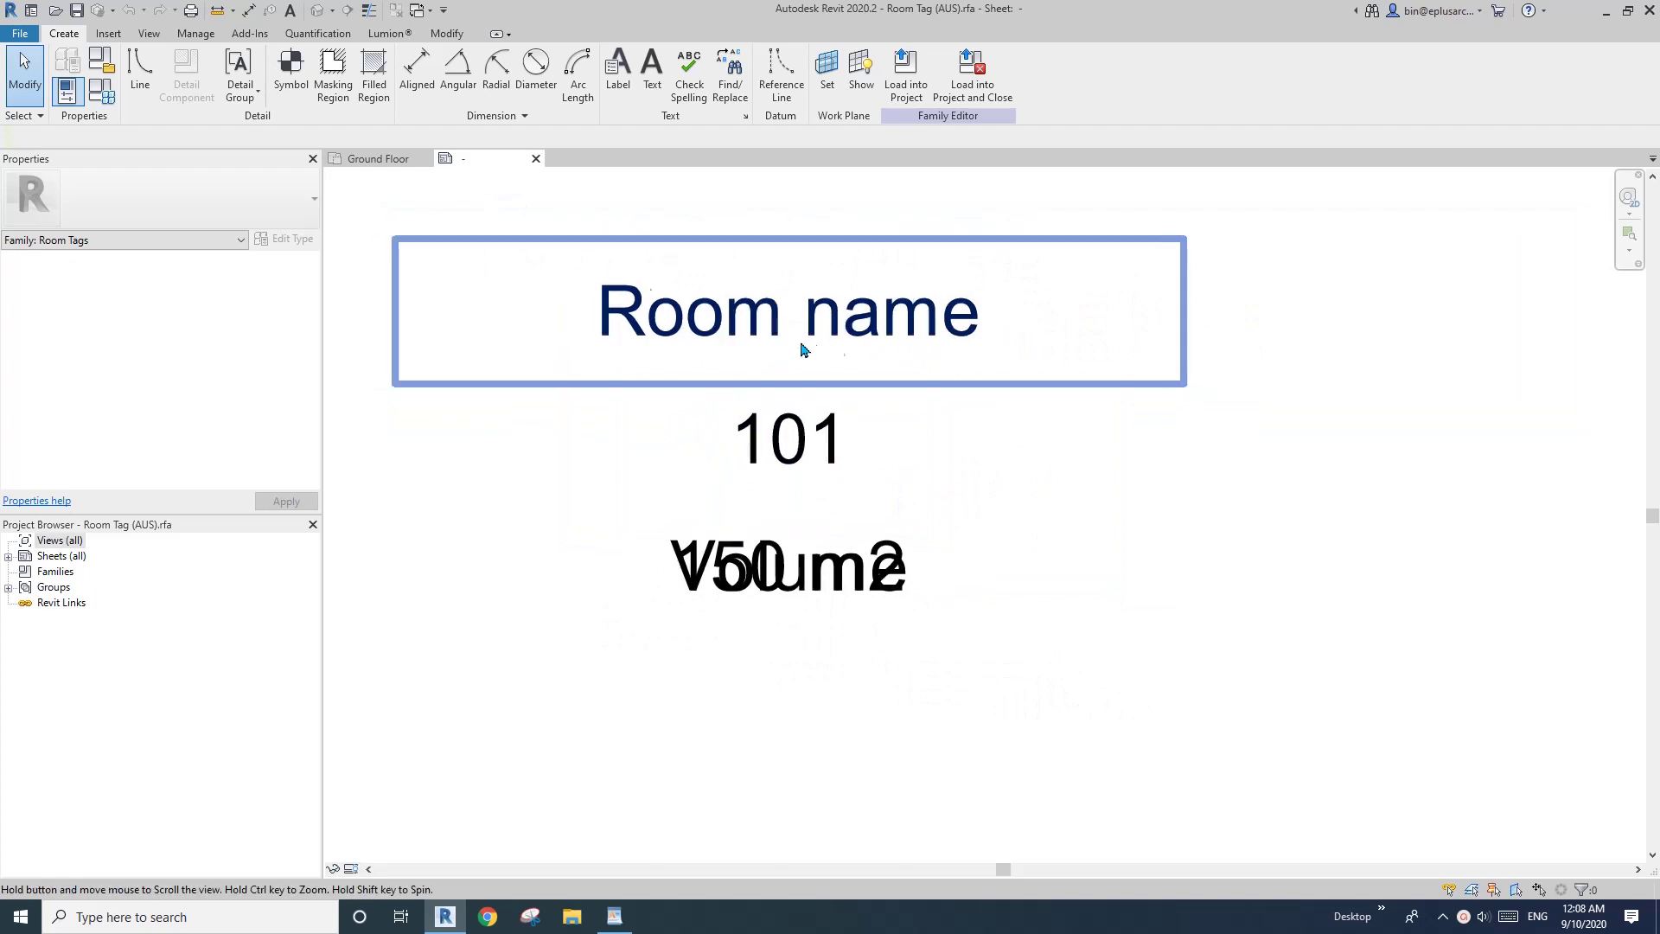
pyautogui.moveTo(804, 341); pyautogui.dragTo(882, 346, button='middle')
pyautogui.click(882, 465)
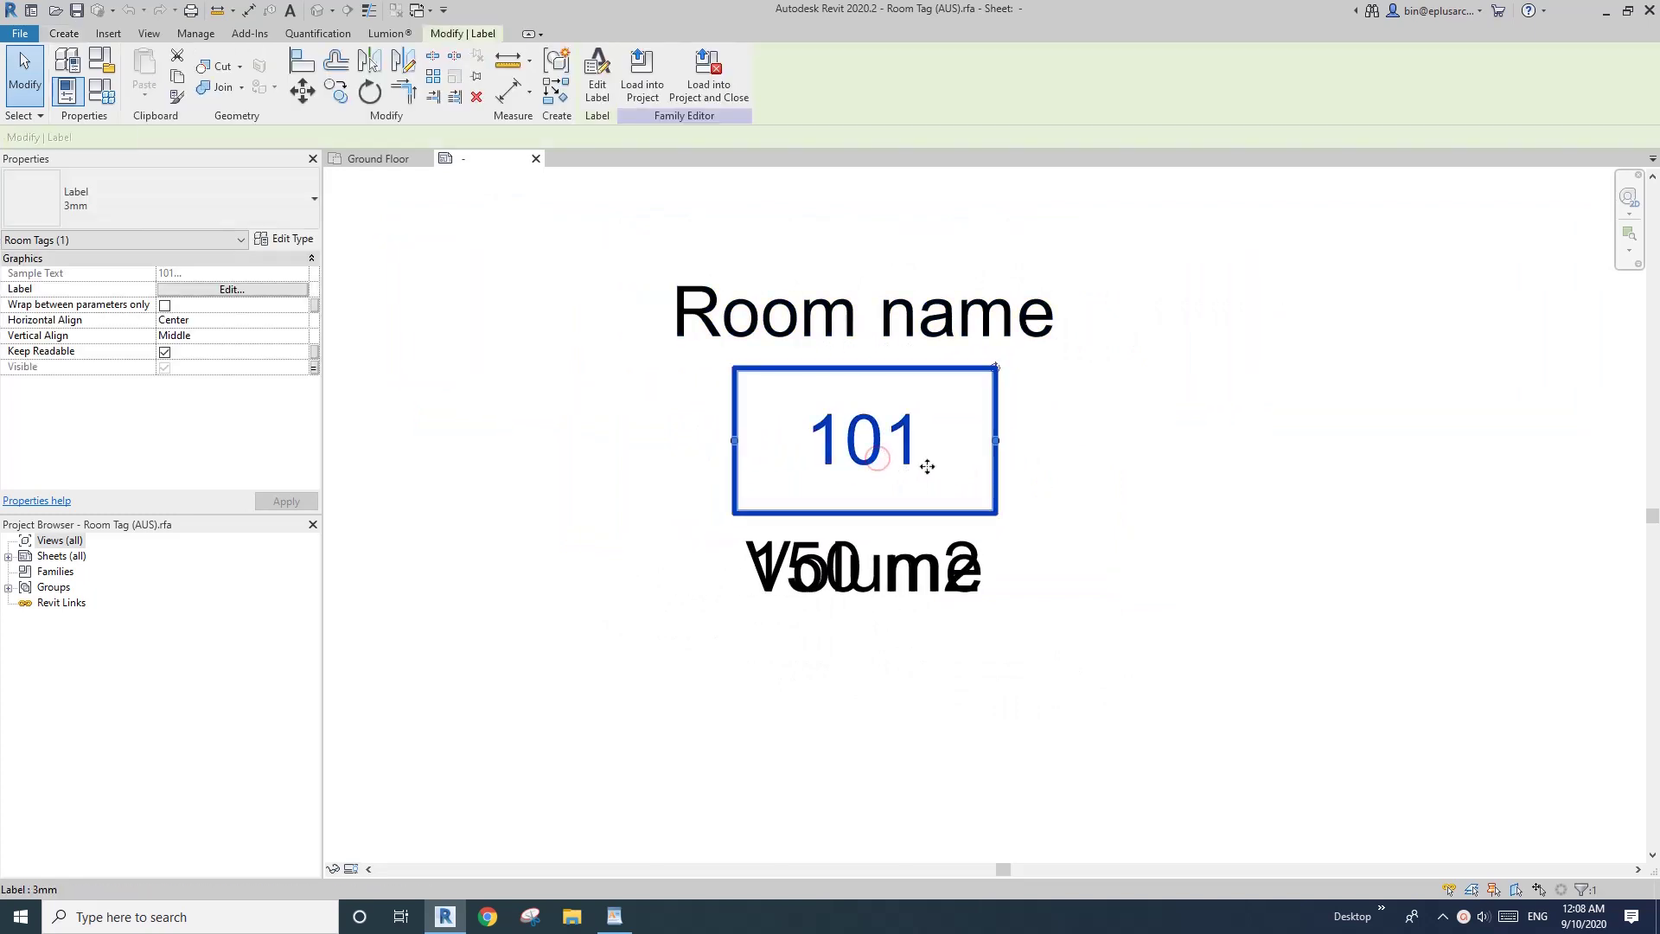
pyautogui.press('Delete')
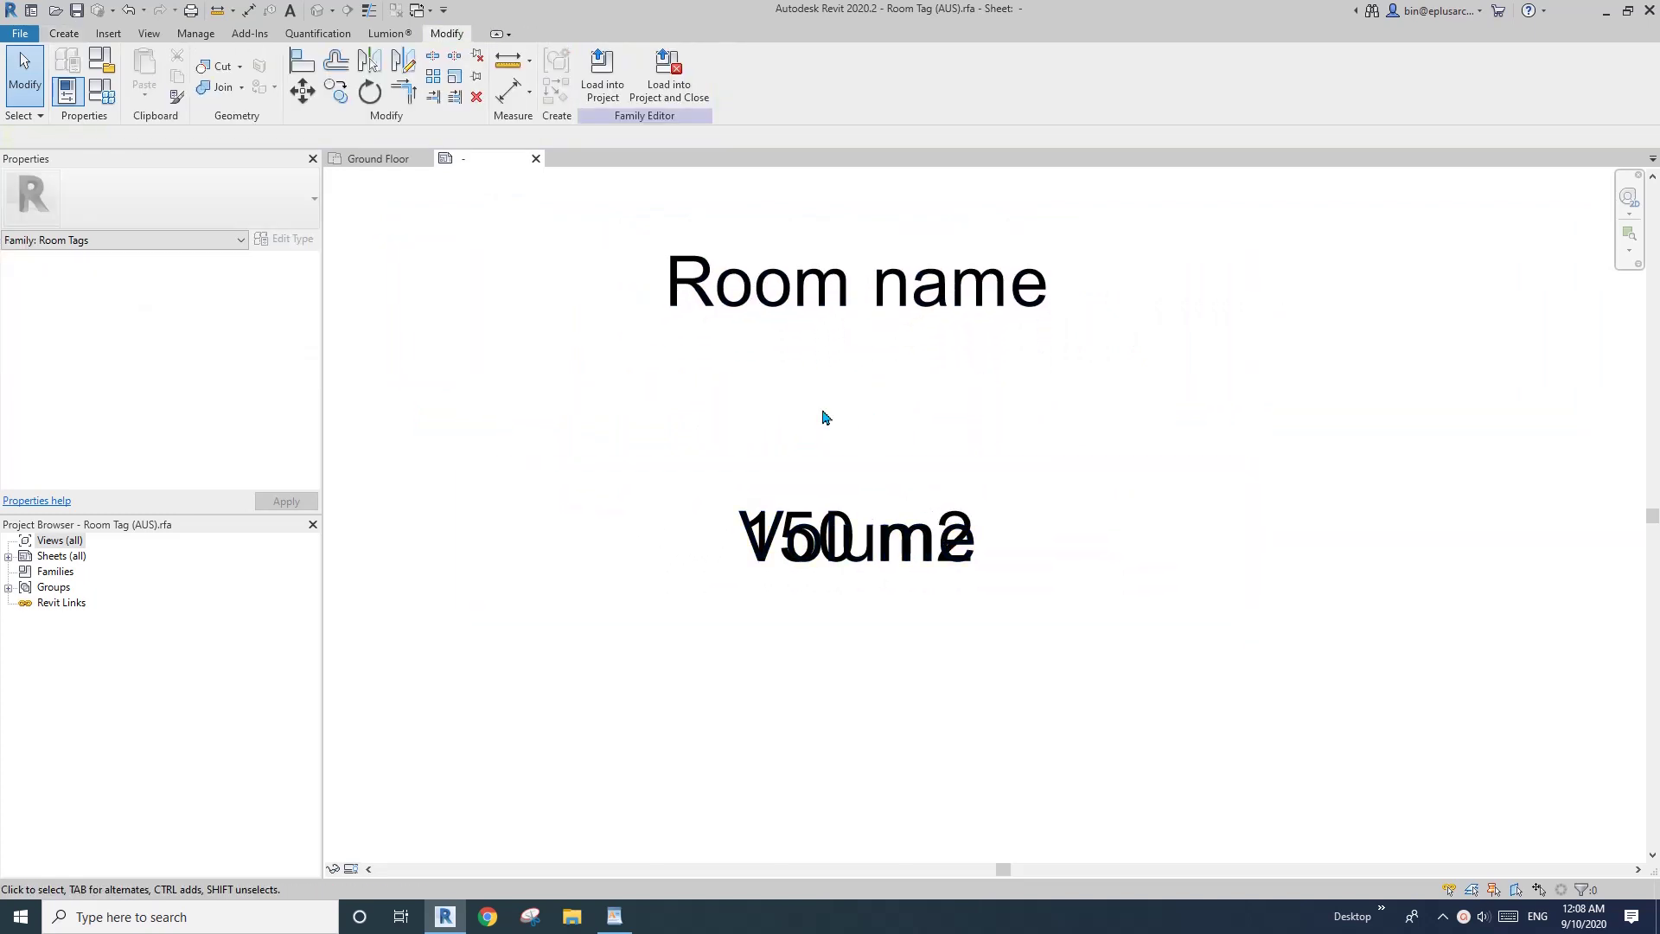
pyautogui.click(1001, 527)
pyautogui.press('Delete')
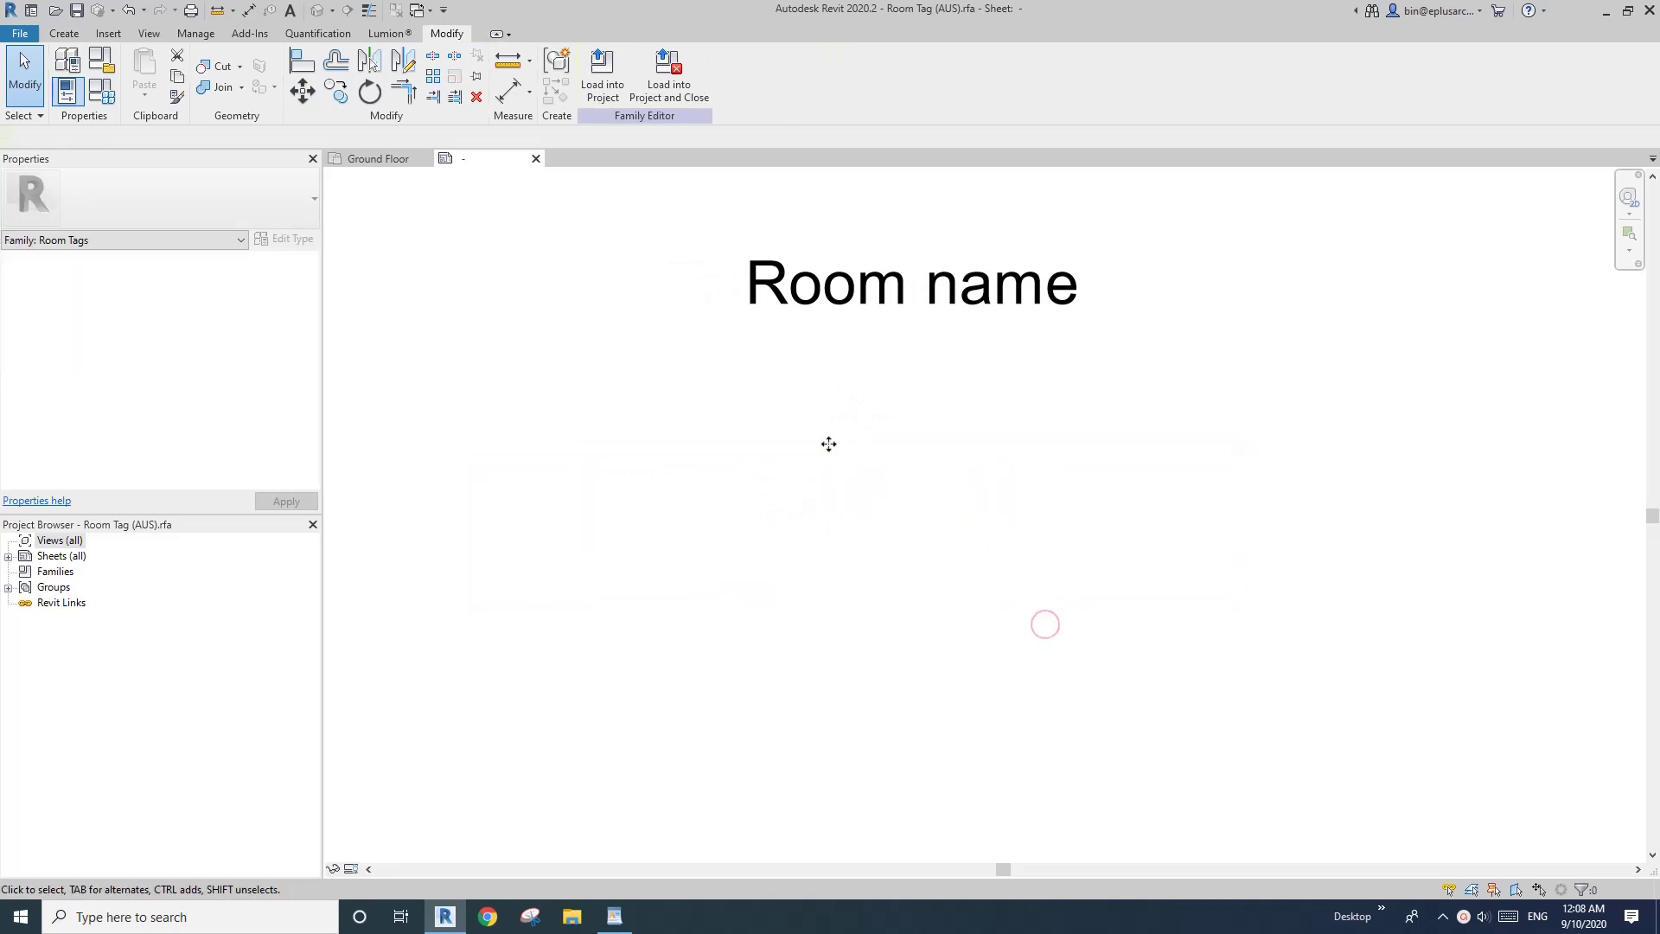
pyautogui.scroll(-1, 865, 467)
pyautogui.scroll(1, 876, 482)
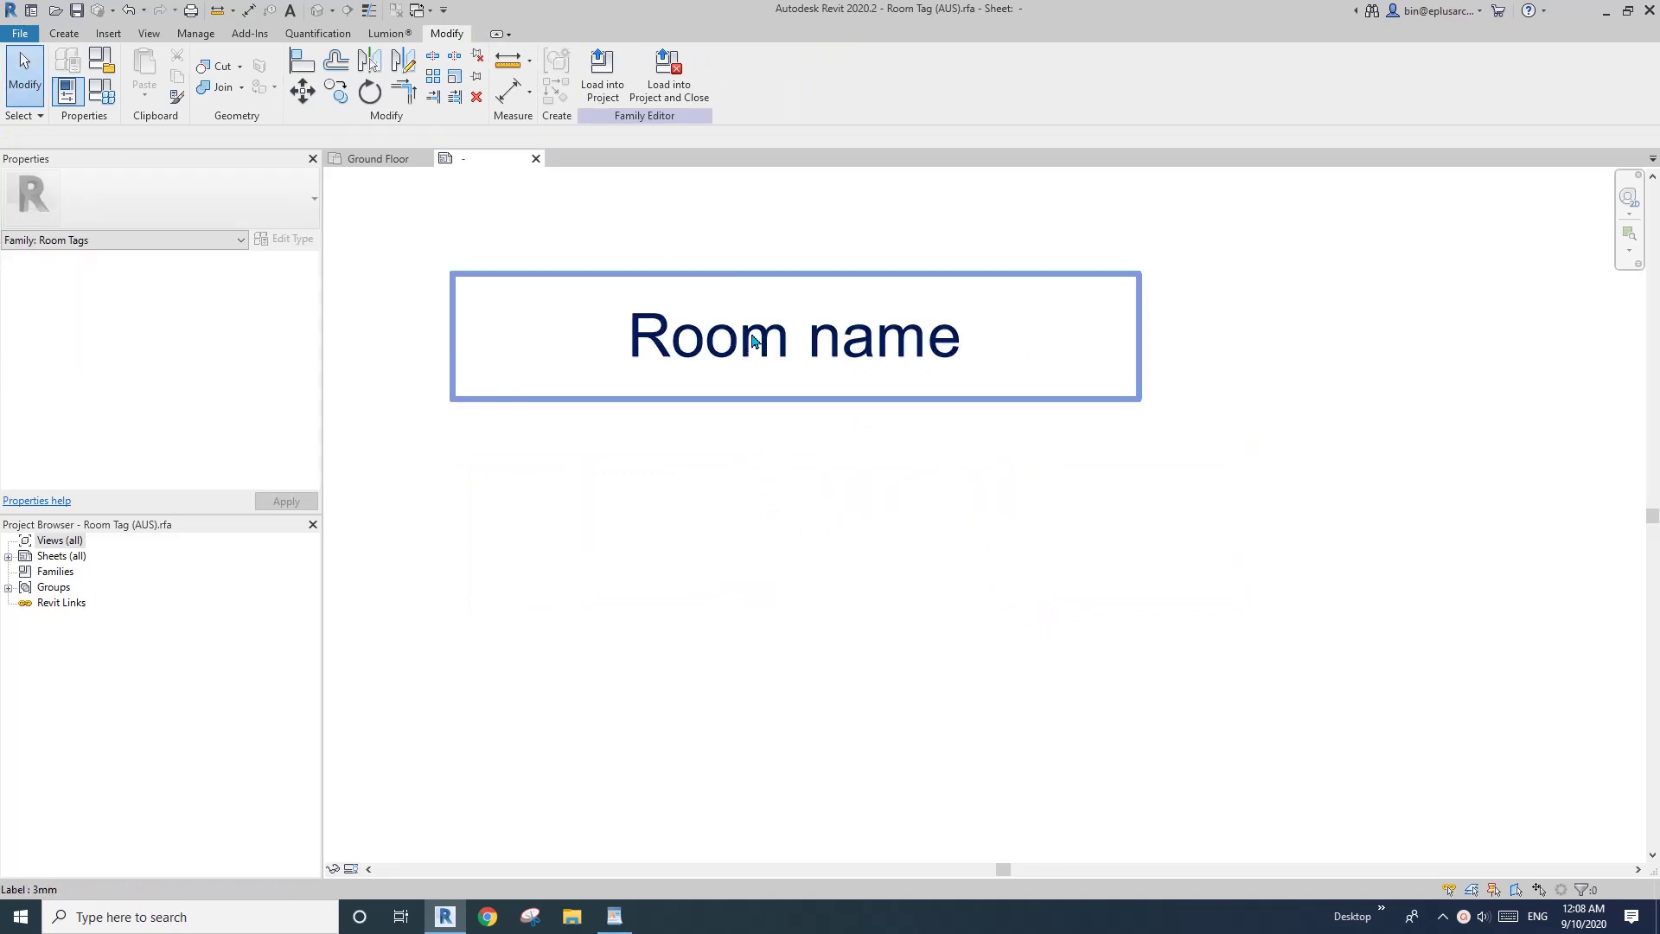
# Move the Room name label slightly lower in the tag family.
pyautogui.click(679, 337)
pyautogui.press('r')
pyautogui.press('o')
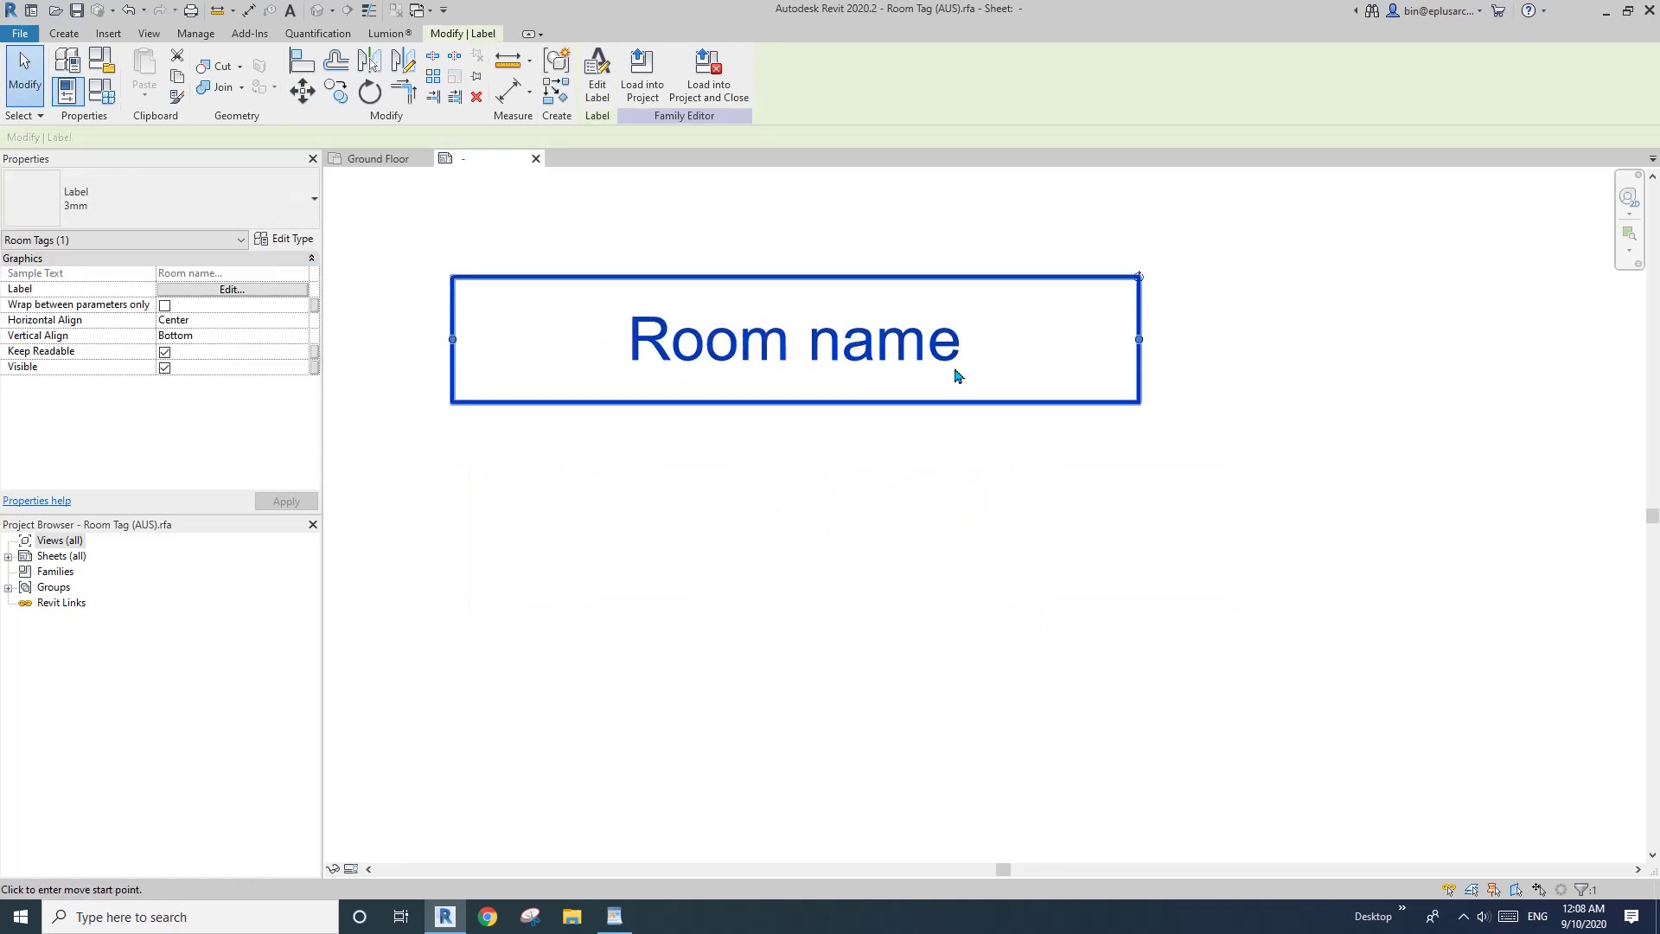
pyautogui.press('Escape')
pyautogui.press('Escape')
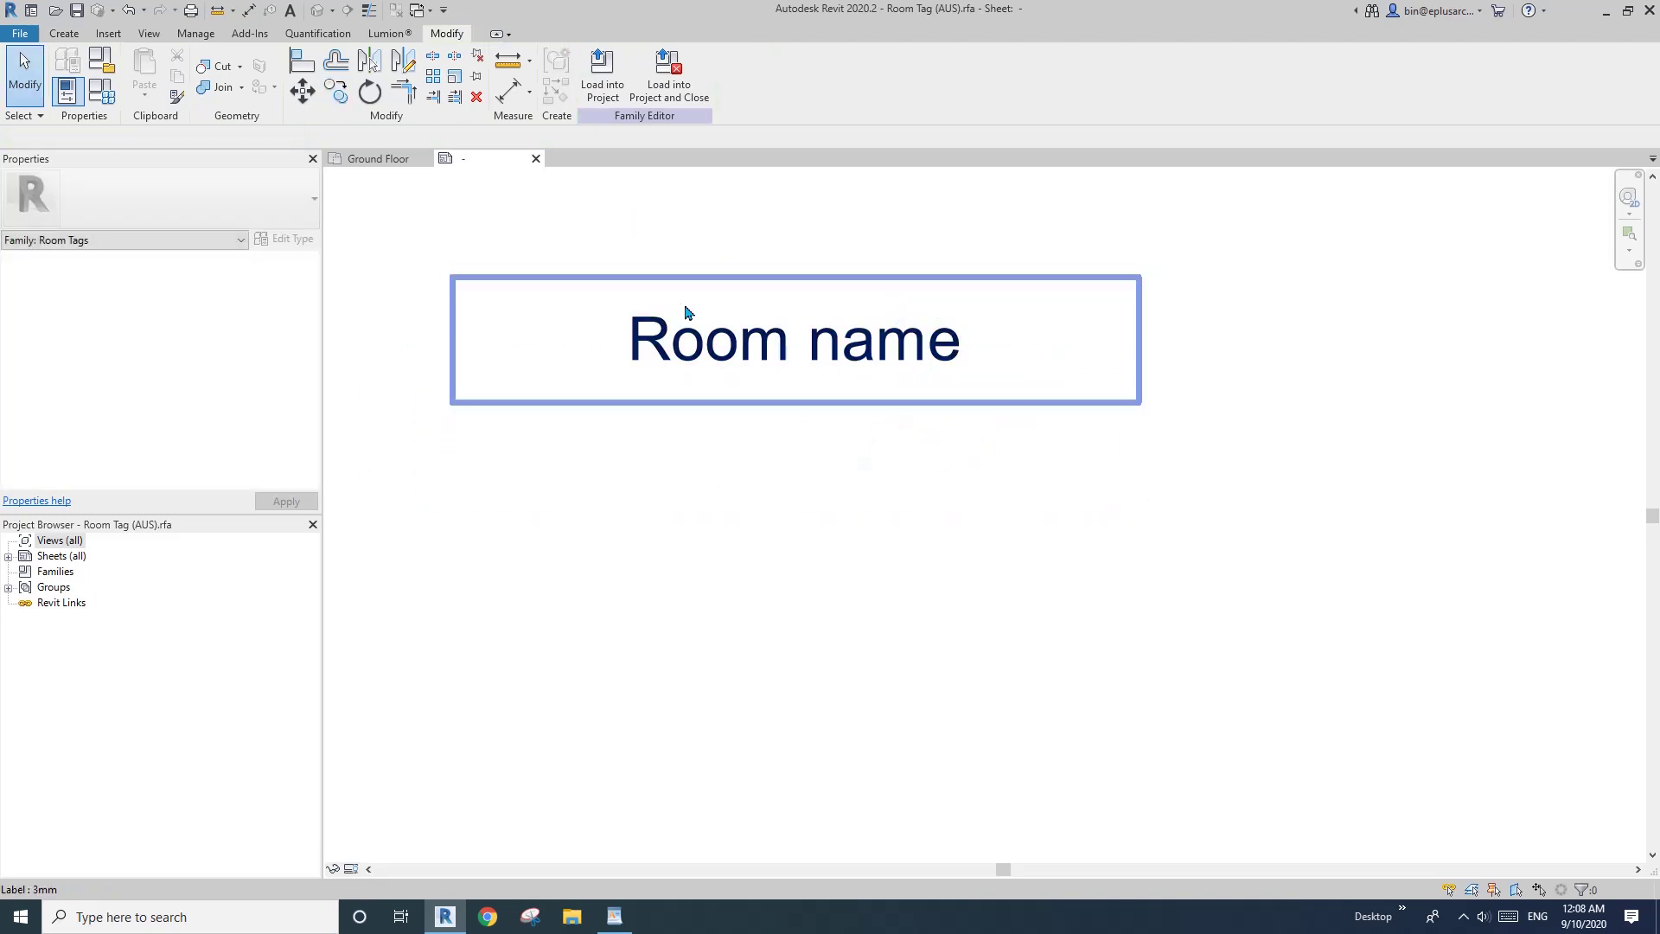
pyautogui.click(64, 33)
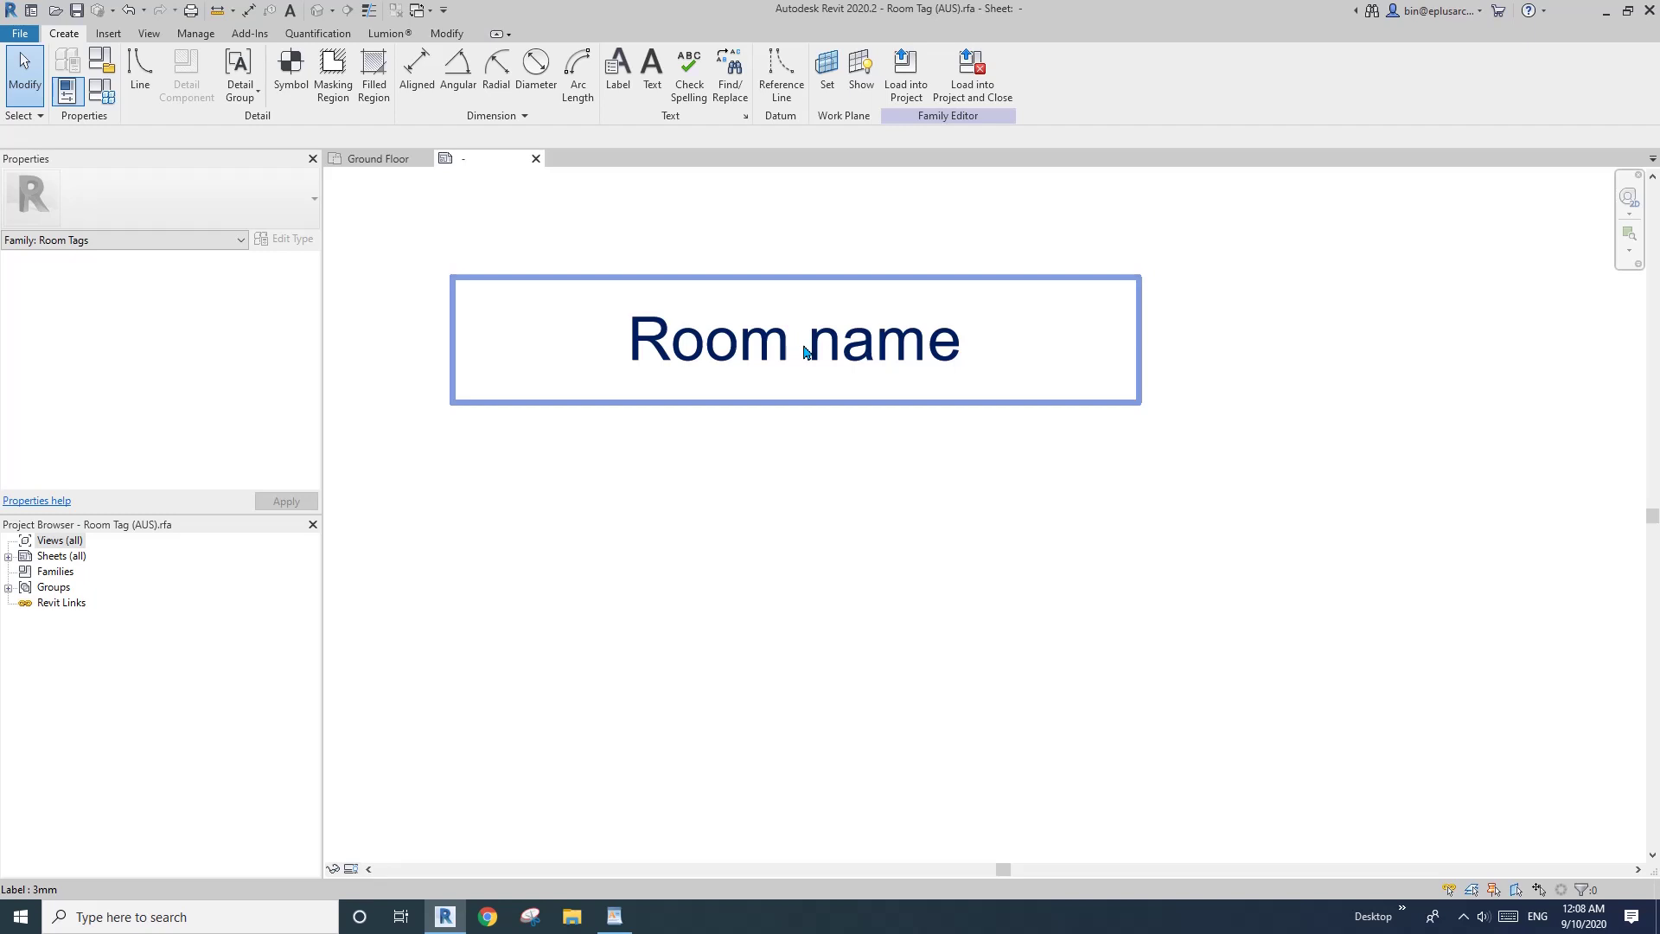
pyautogui.moveTo(804, 350); pyautogui.dragTo(798, 403)
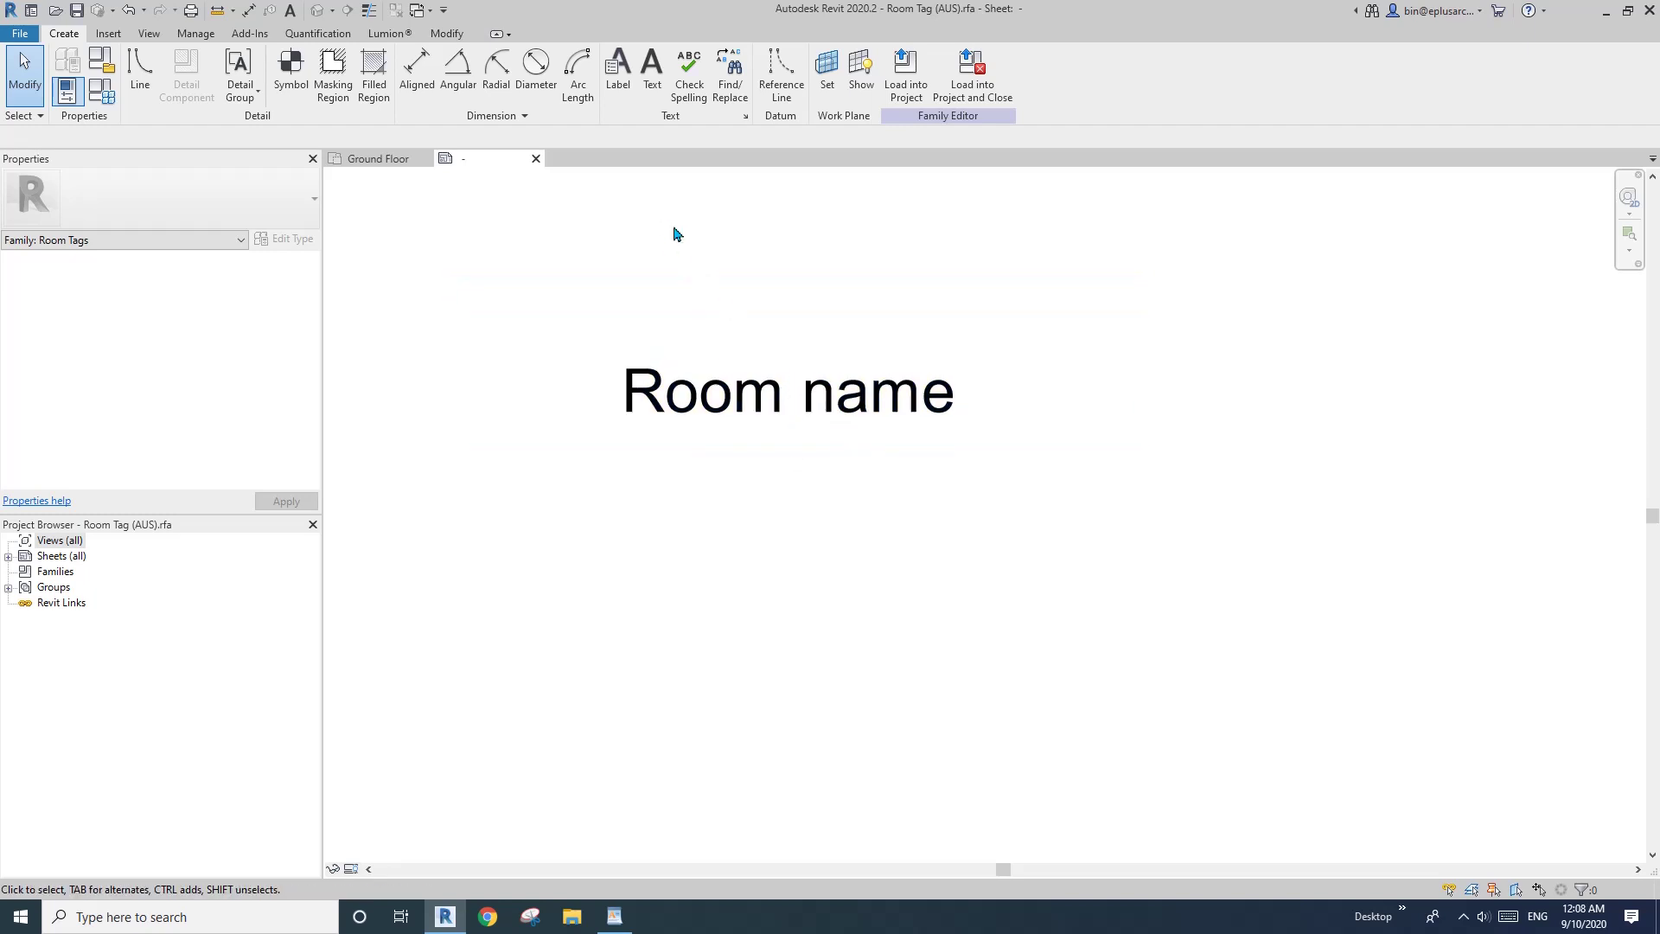
# Copy the Room name label and place the copy below the original.
pyautogui.click(797, 395)
pyautogui.press('r')
pyautogui.press('o')
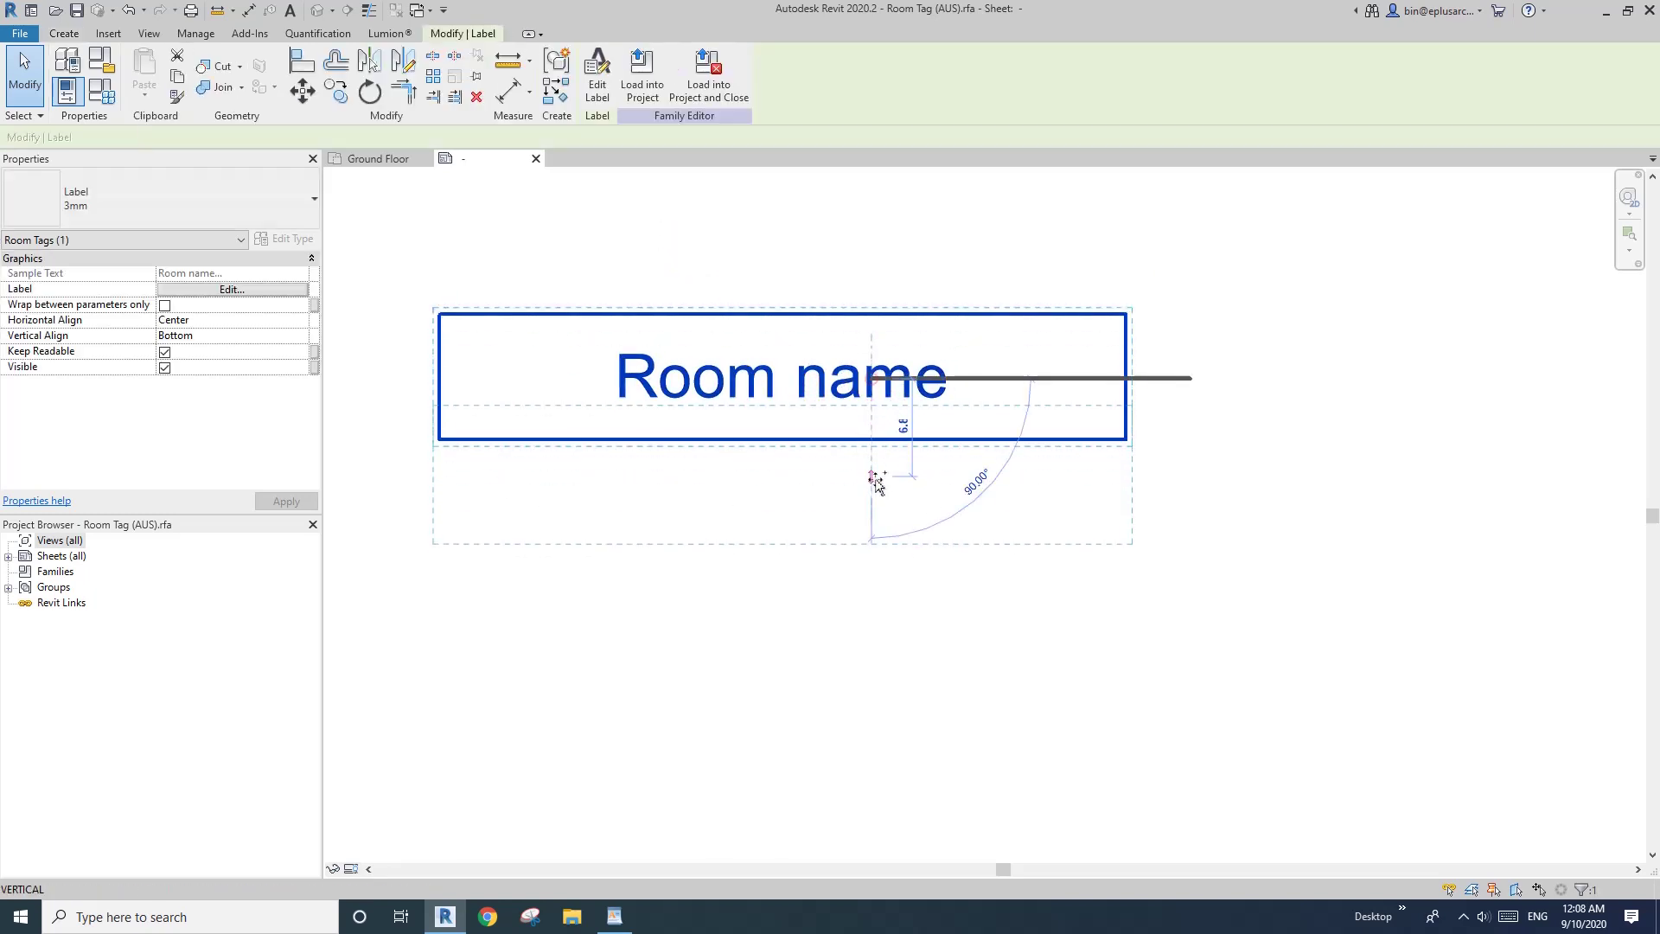
pyautogui.press('c')
pyautogui.press('o')
pyautogui.click(890, 482)
pyautogui.click(889, 603)
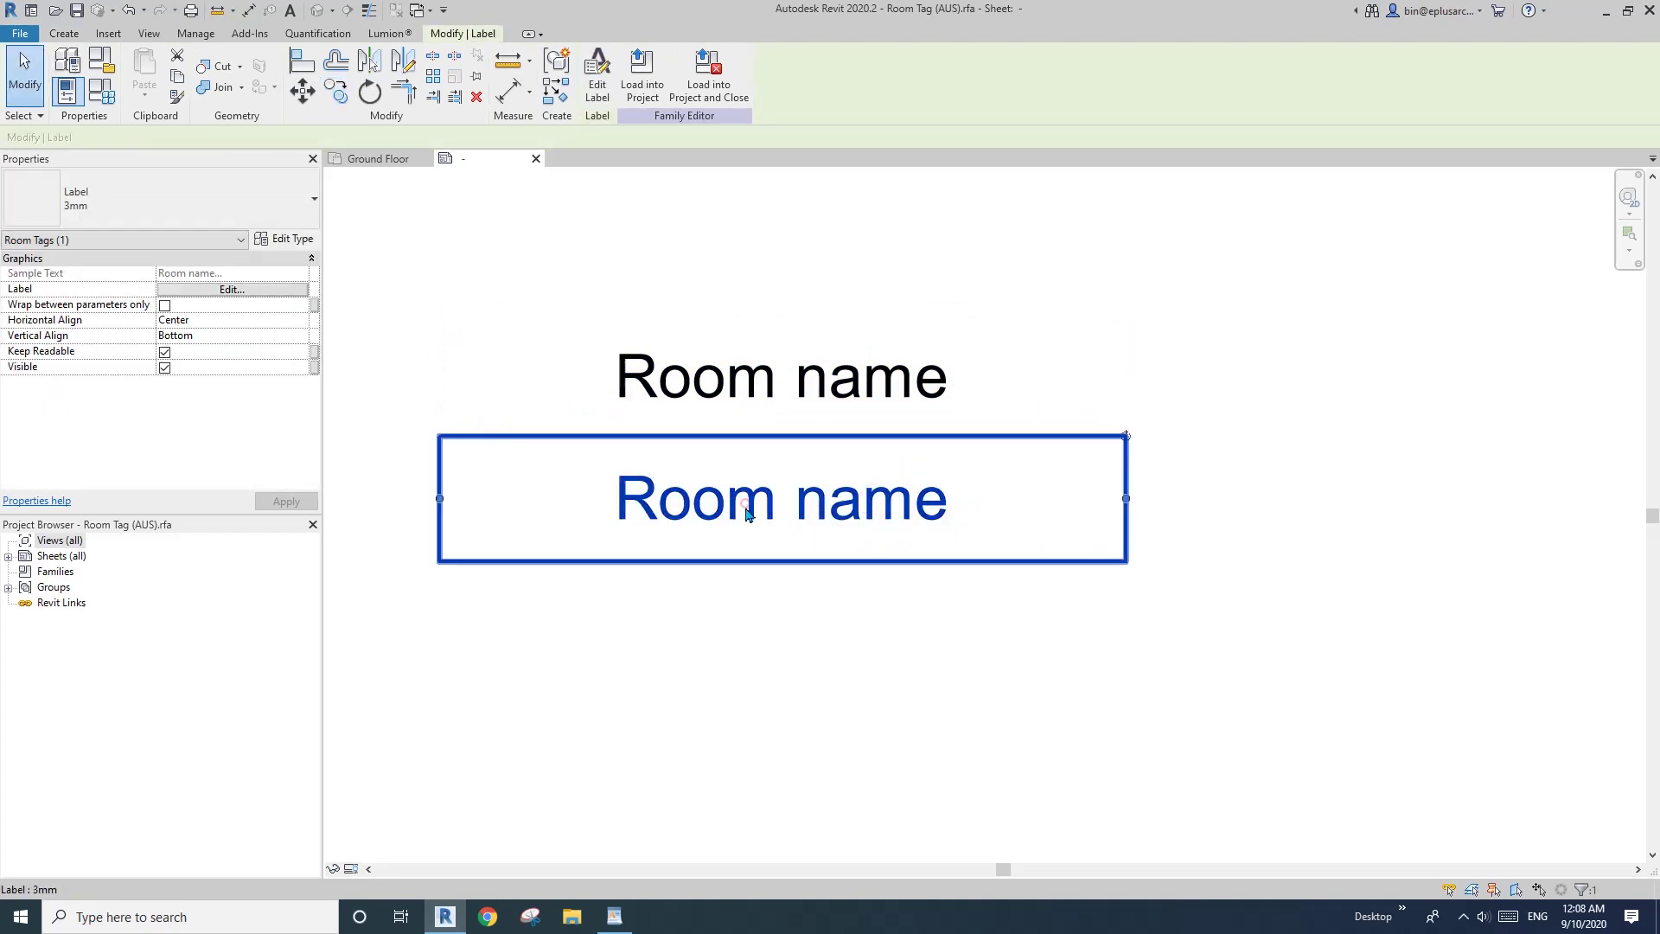
pyautogui.click(220, 199)
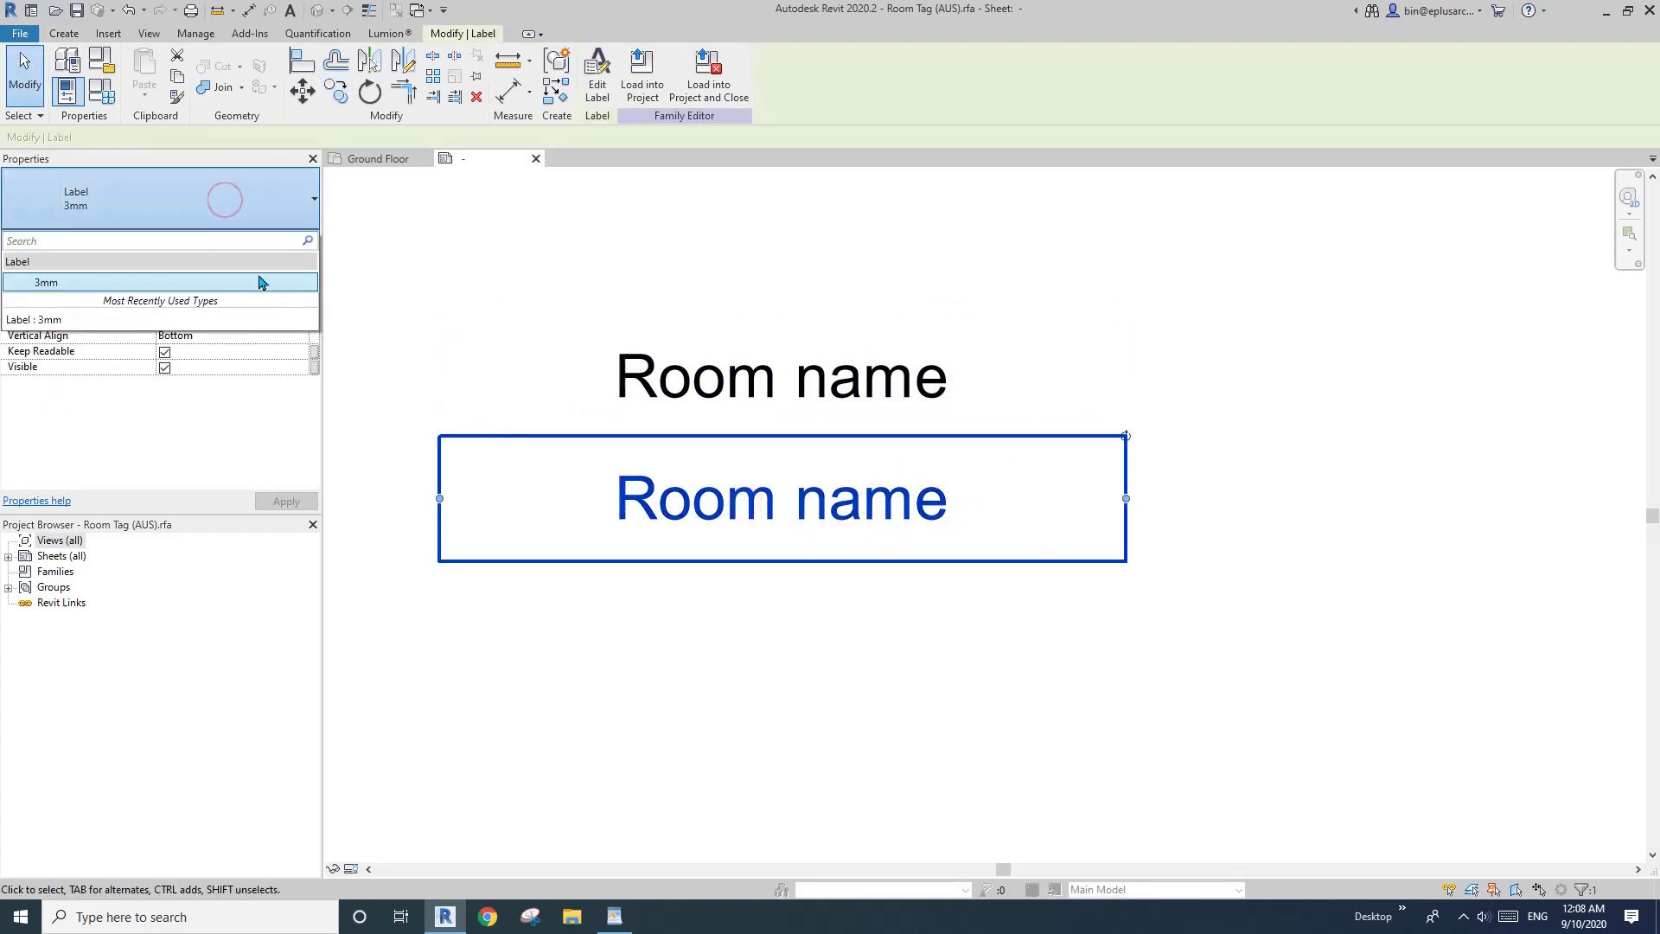
pyautogui.click(594, 470)
# Duplicate the 3mm label type as 2mm with a Text Size of 2 mm.
pyautogui.click(606, 484)
pyautogui.click(284, 238)
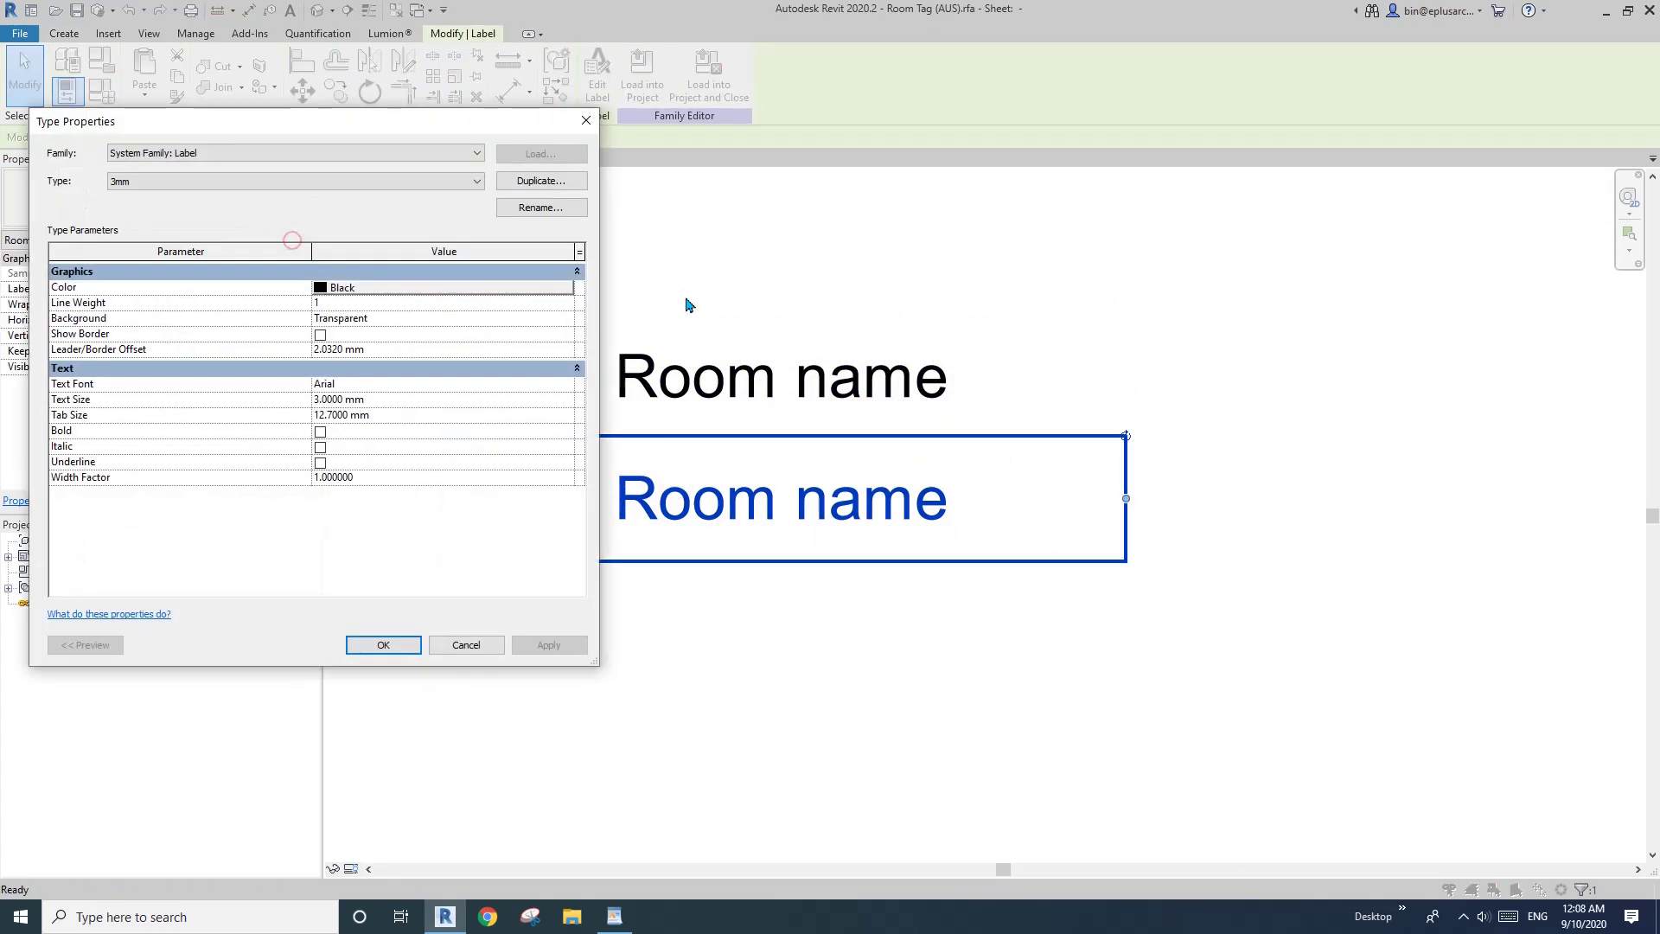
pyautogui.click(530, 183)
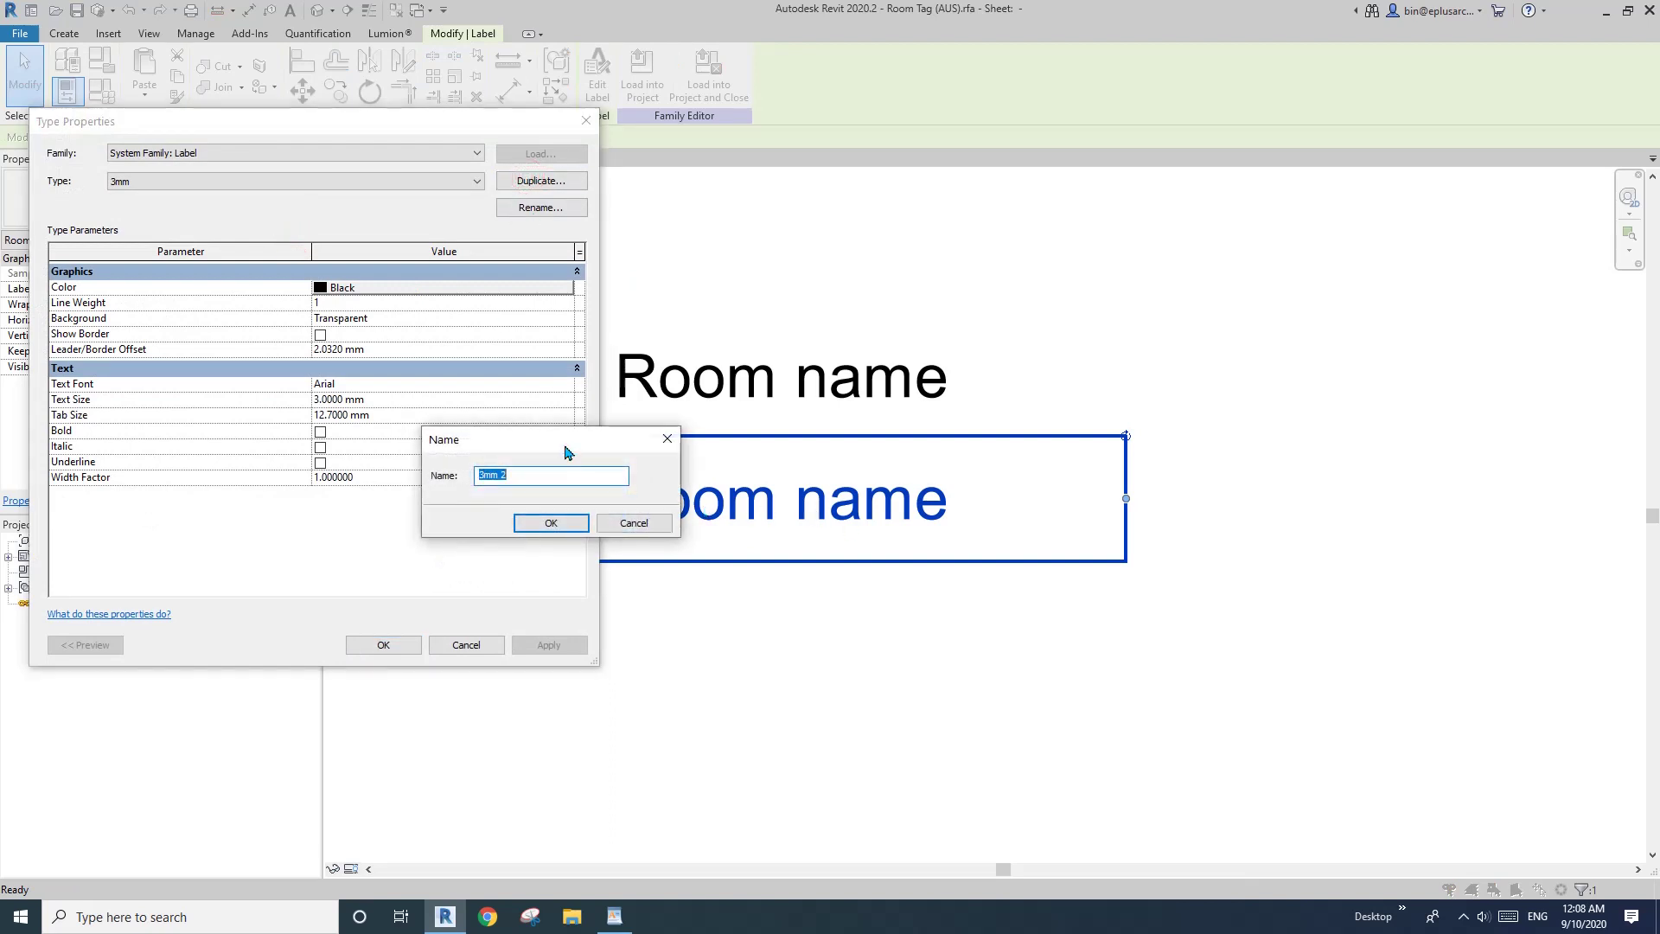
pyautogui.moveTo(566, 446); pyautogui.dragTo(415, 434)
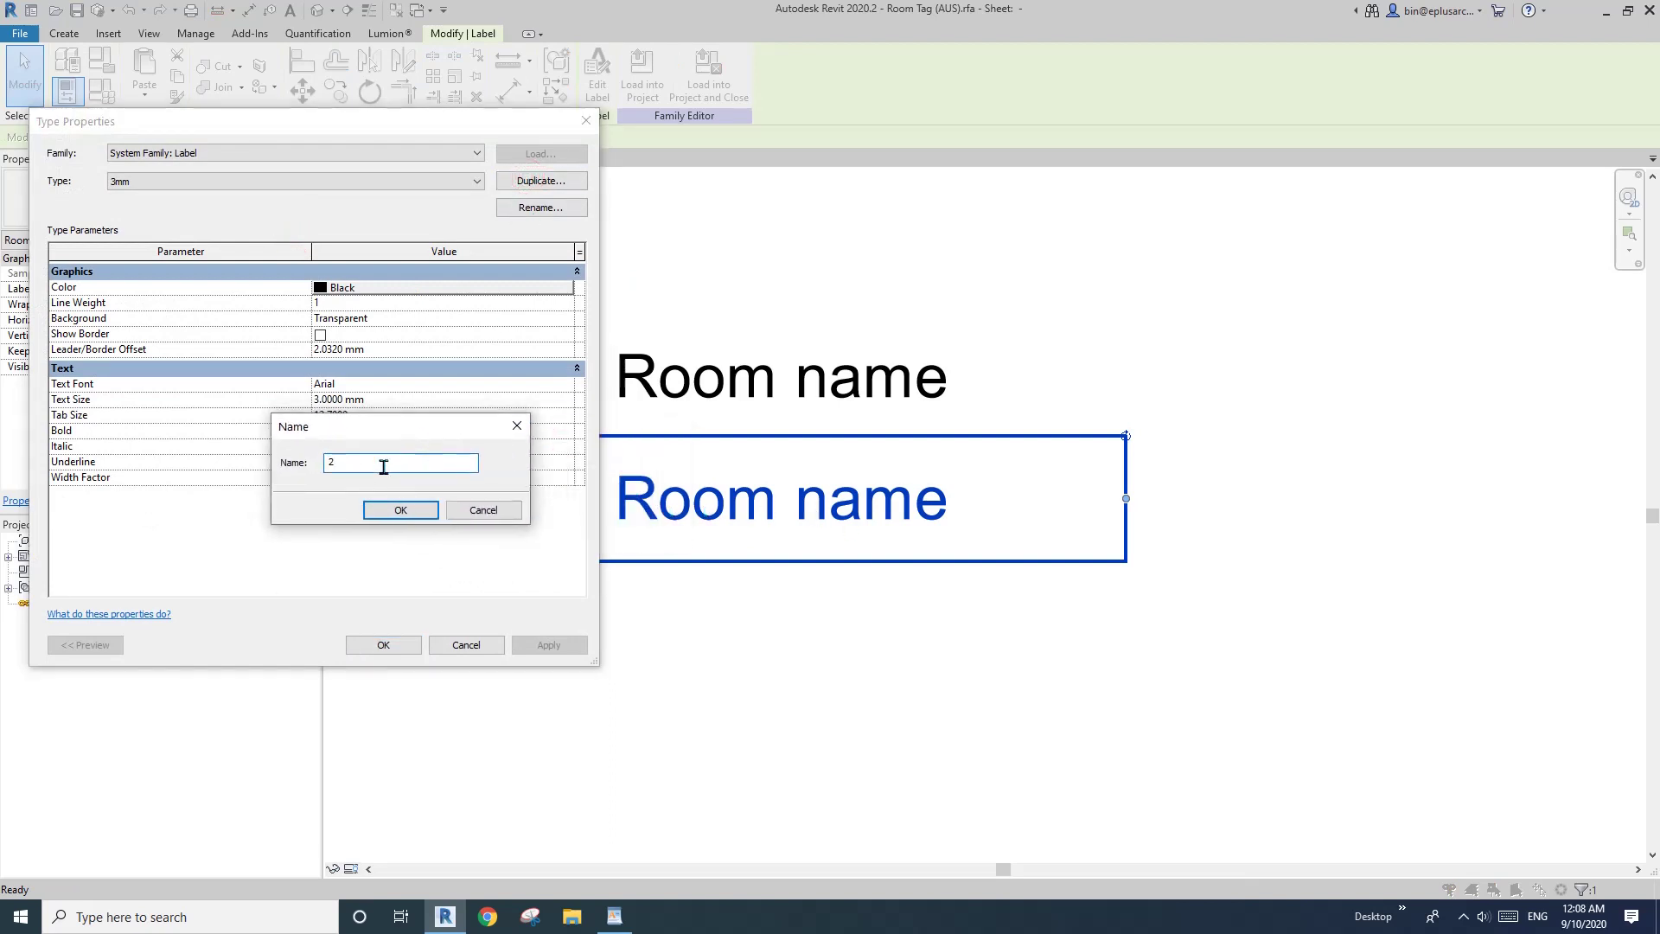
pyautogui.write('2mm')
pyautogui.click(400, 510)
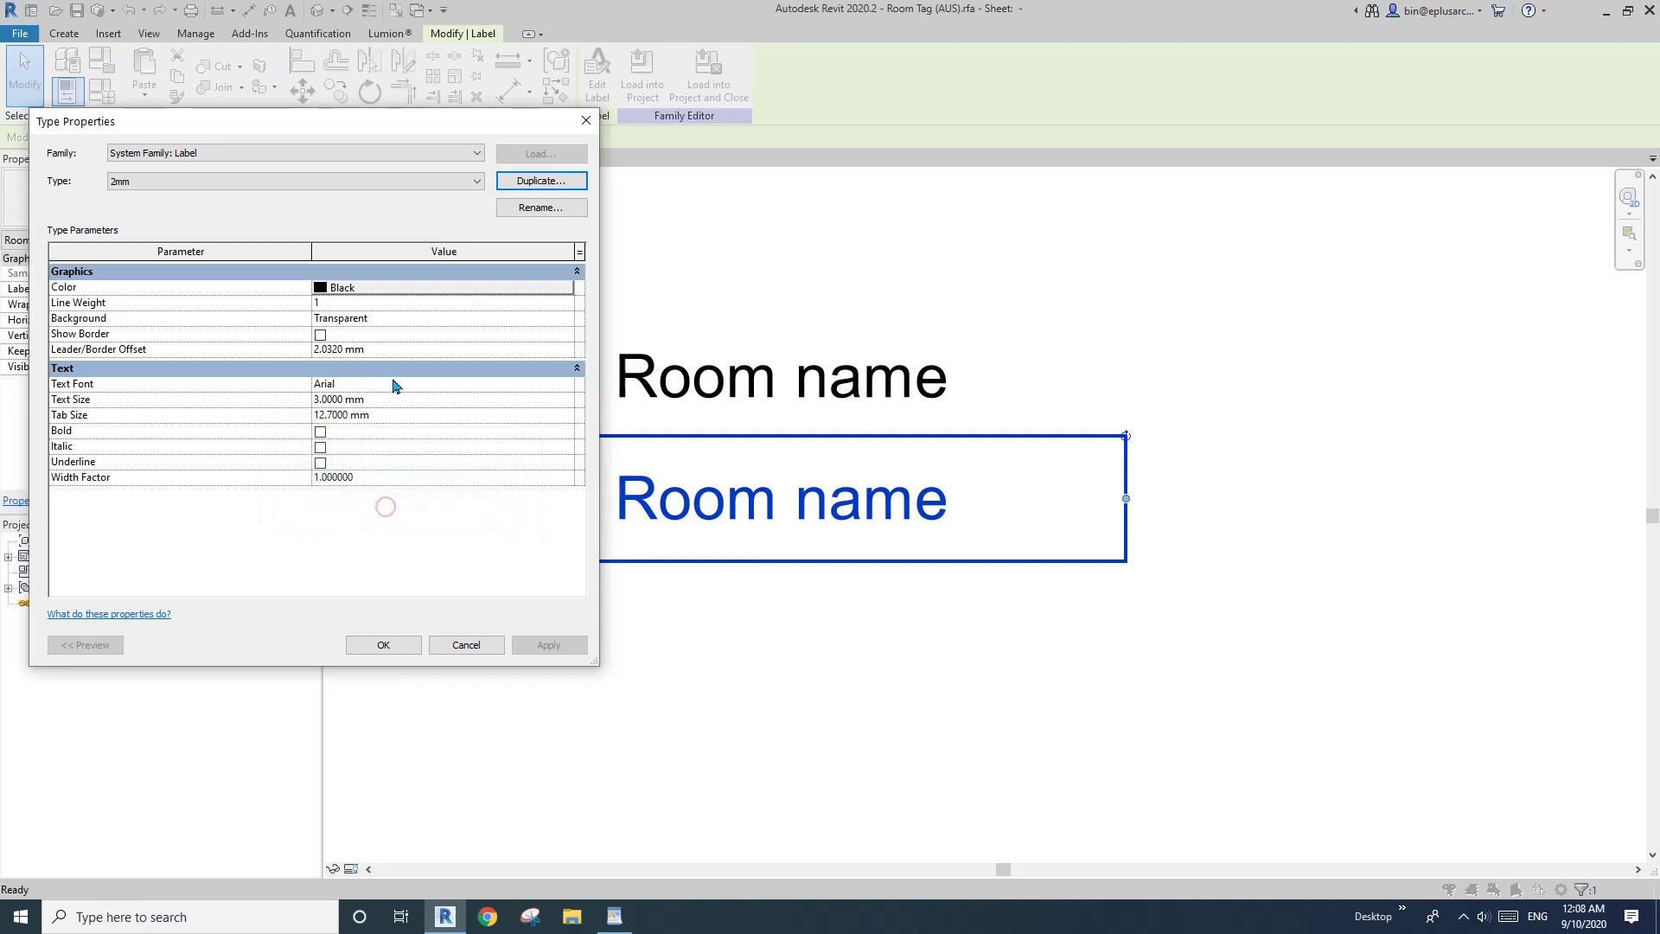
pyautogui.click(400, 401)
pyautogui.write('2')
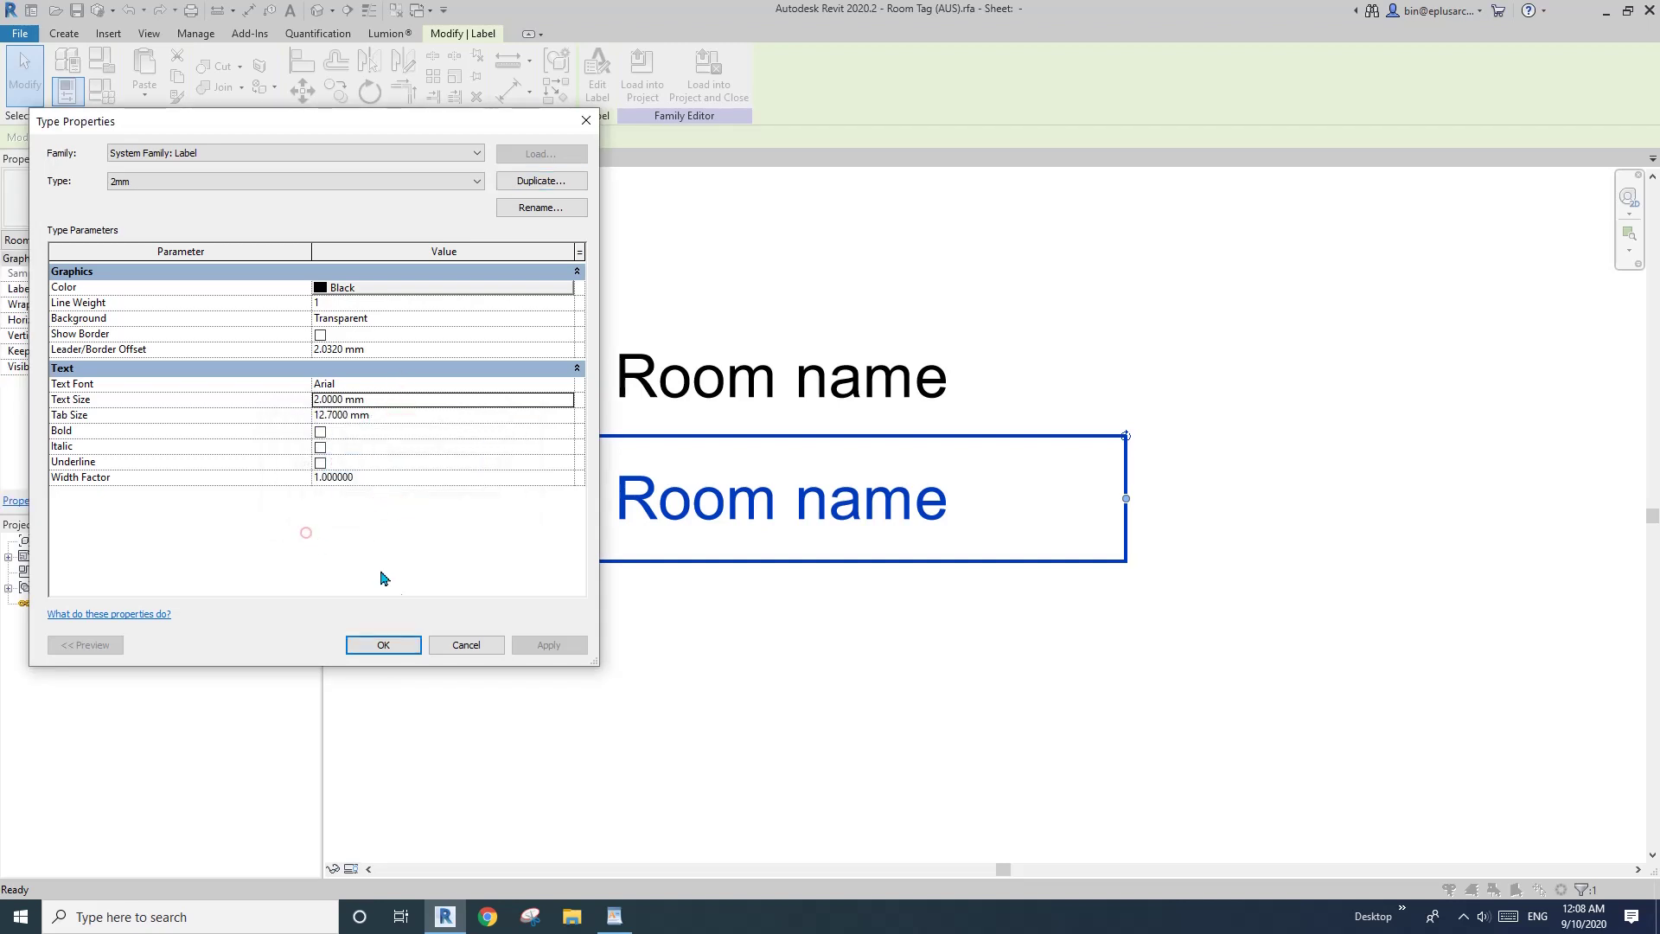
pyautogui.click(398, 648)
pyautogui.scroll(1, 804, 619)
pyautogui.click(730, 574)
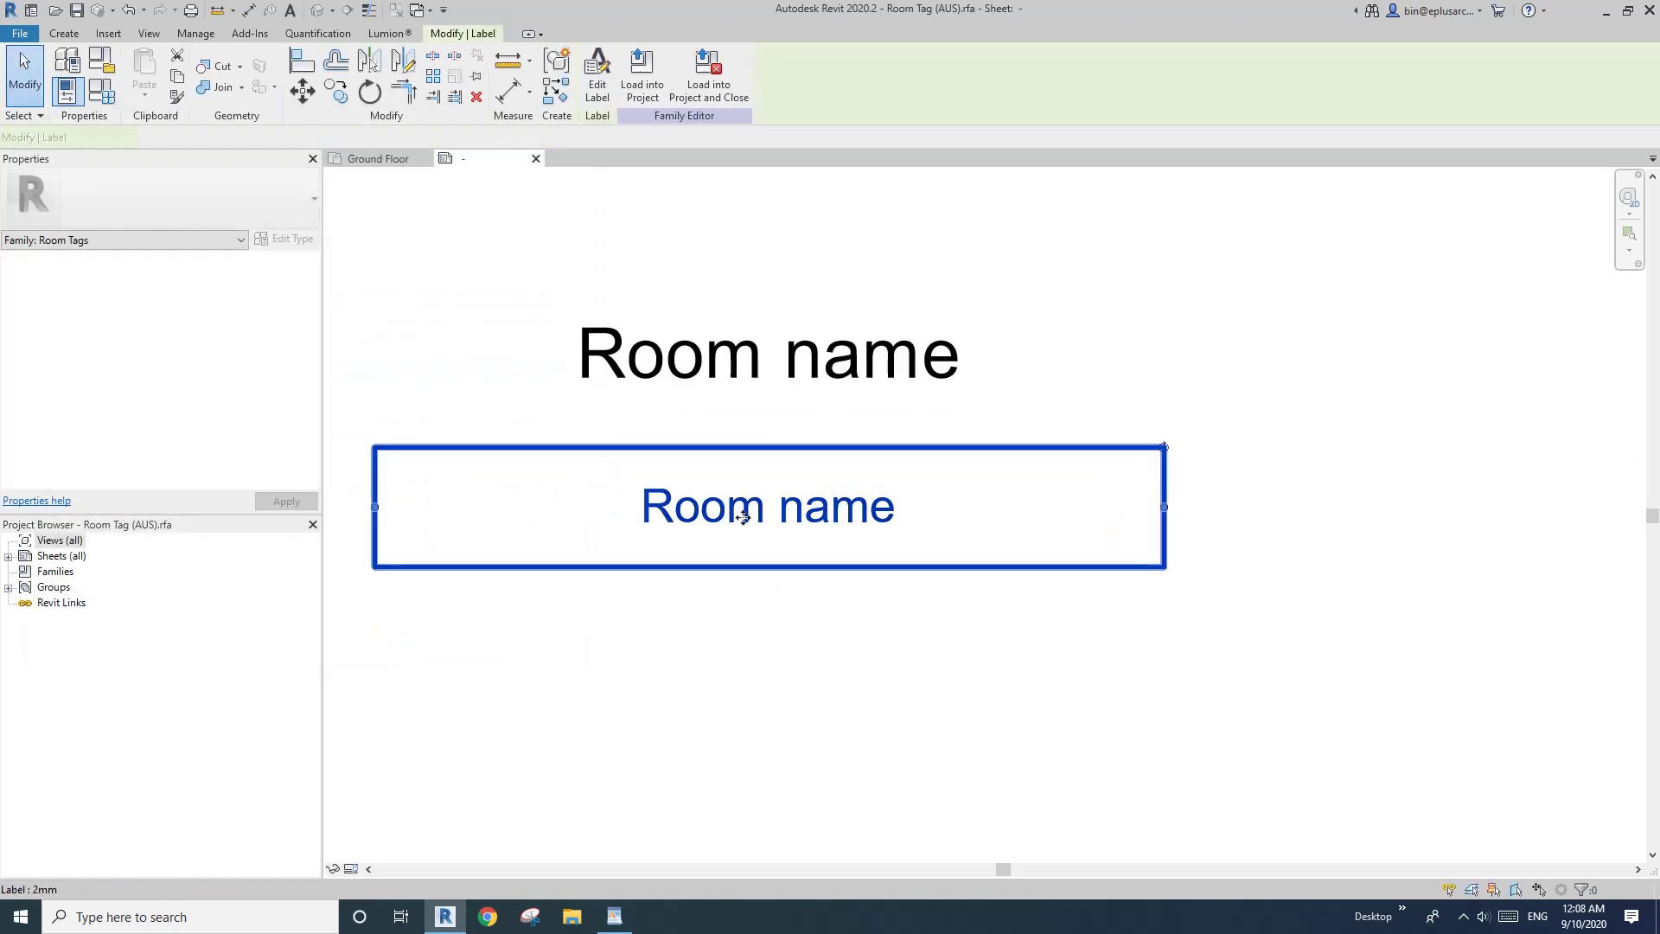
pyautogui.click(695, 519)
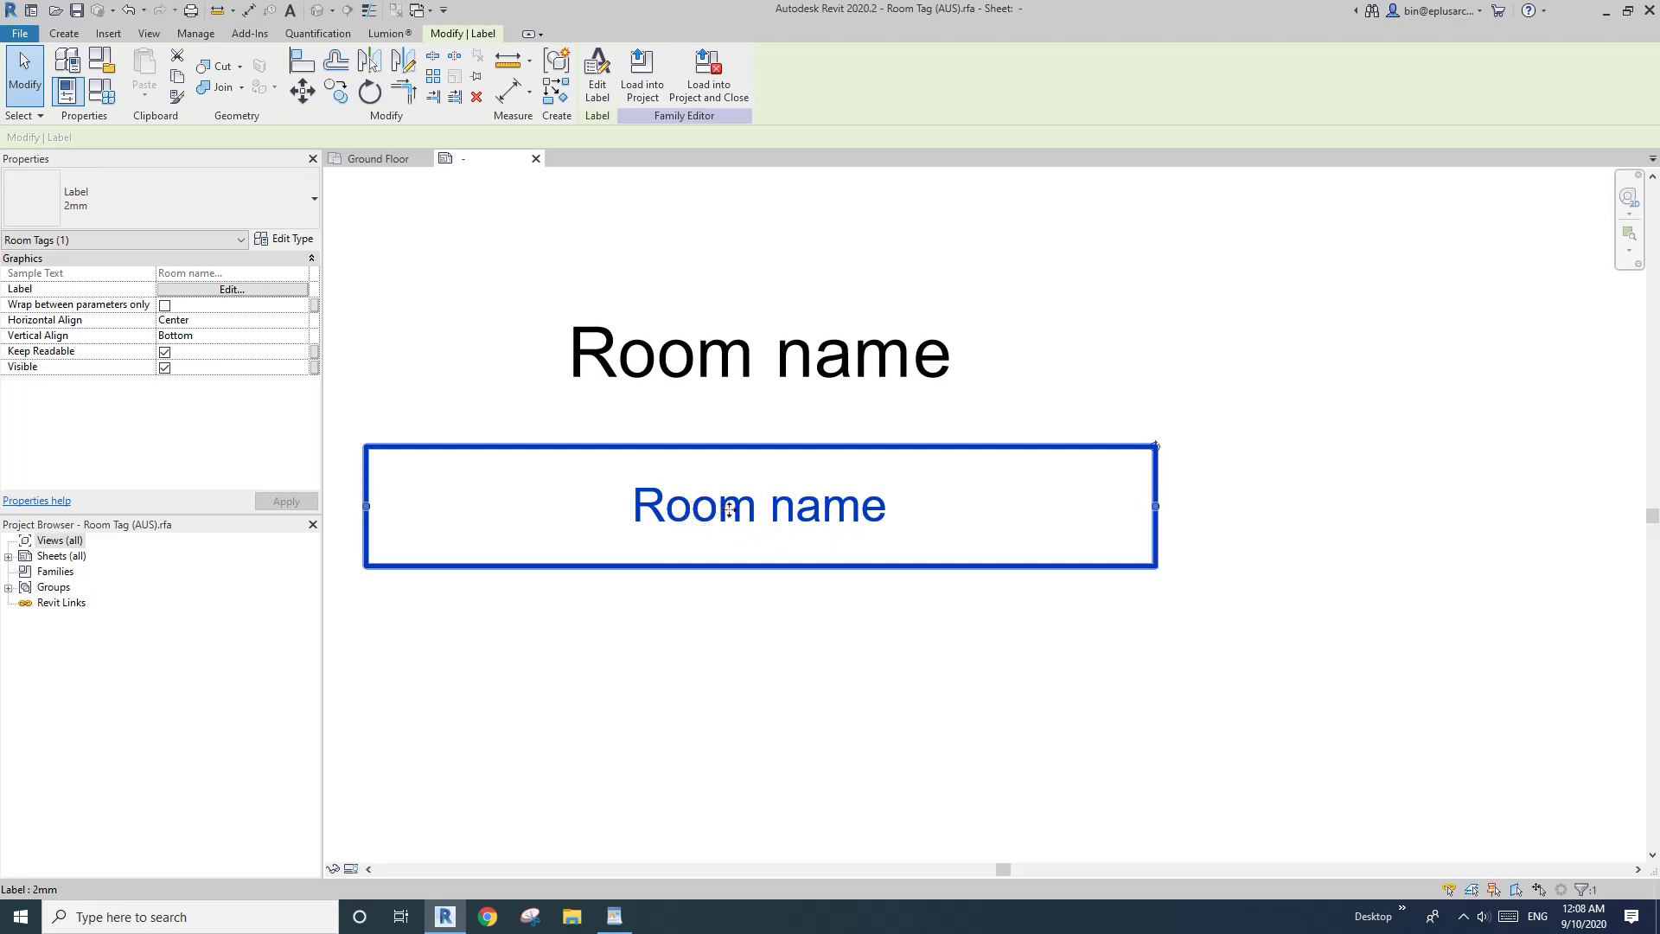
pyautogui.click(601, 98)
pyautogui.click(530, 238)
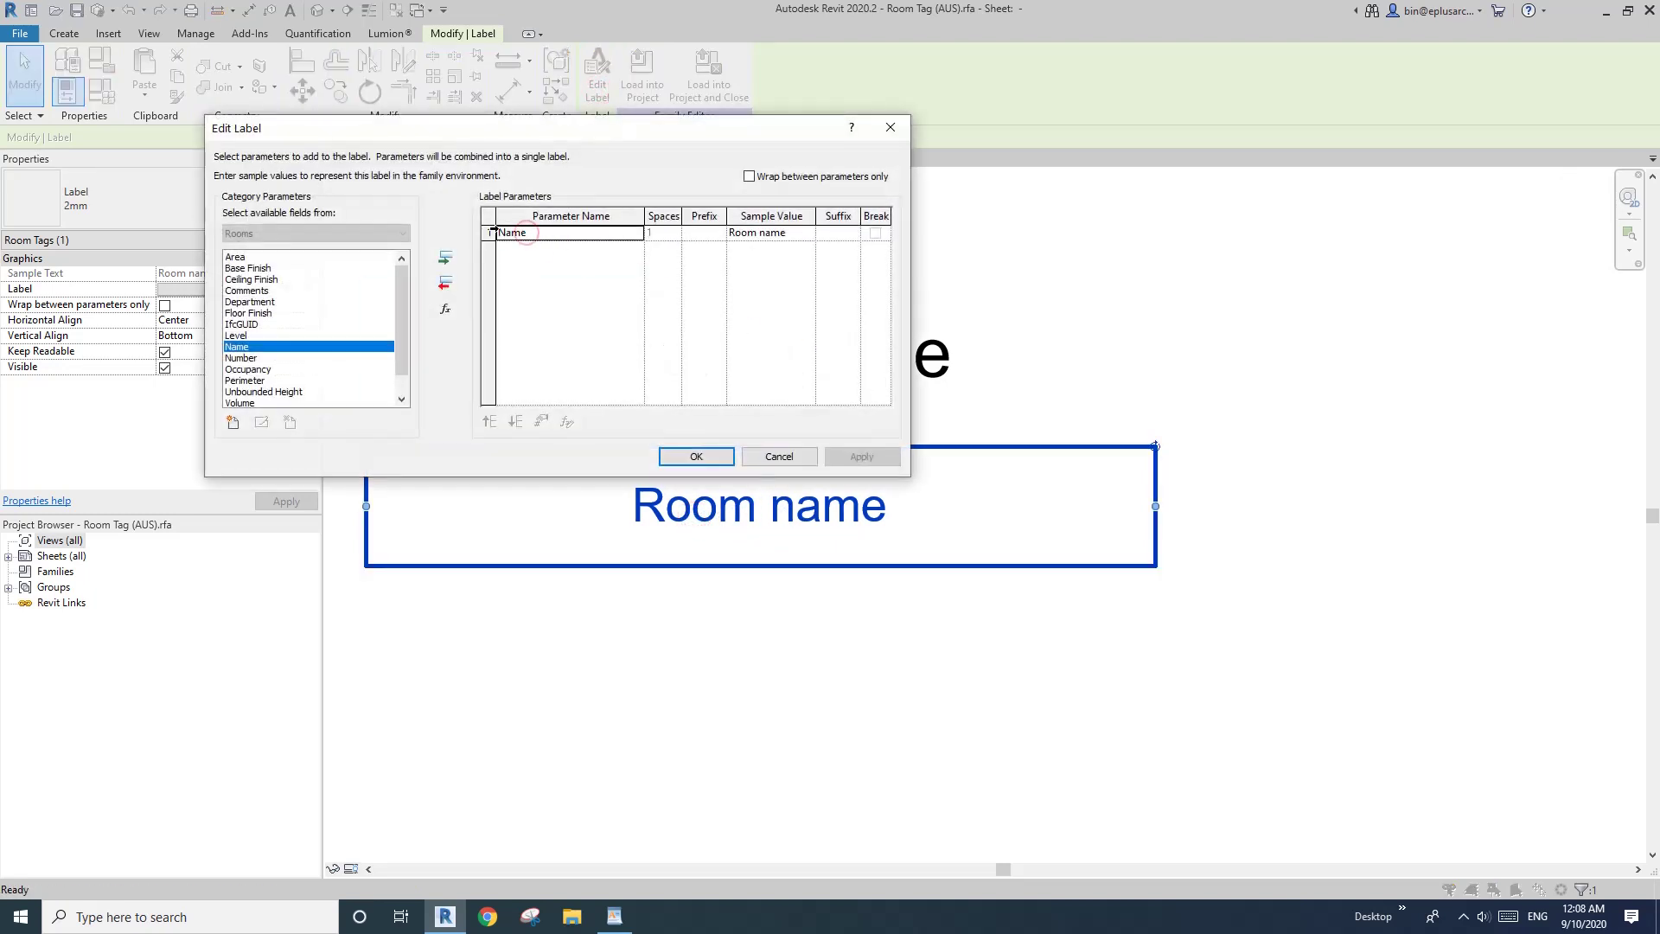
pyautogui.click(444, 284)
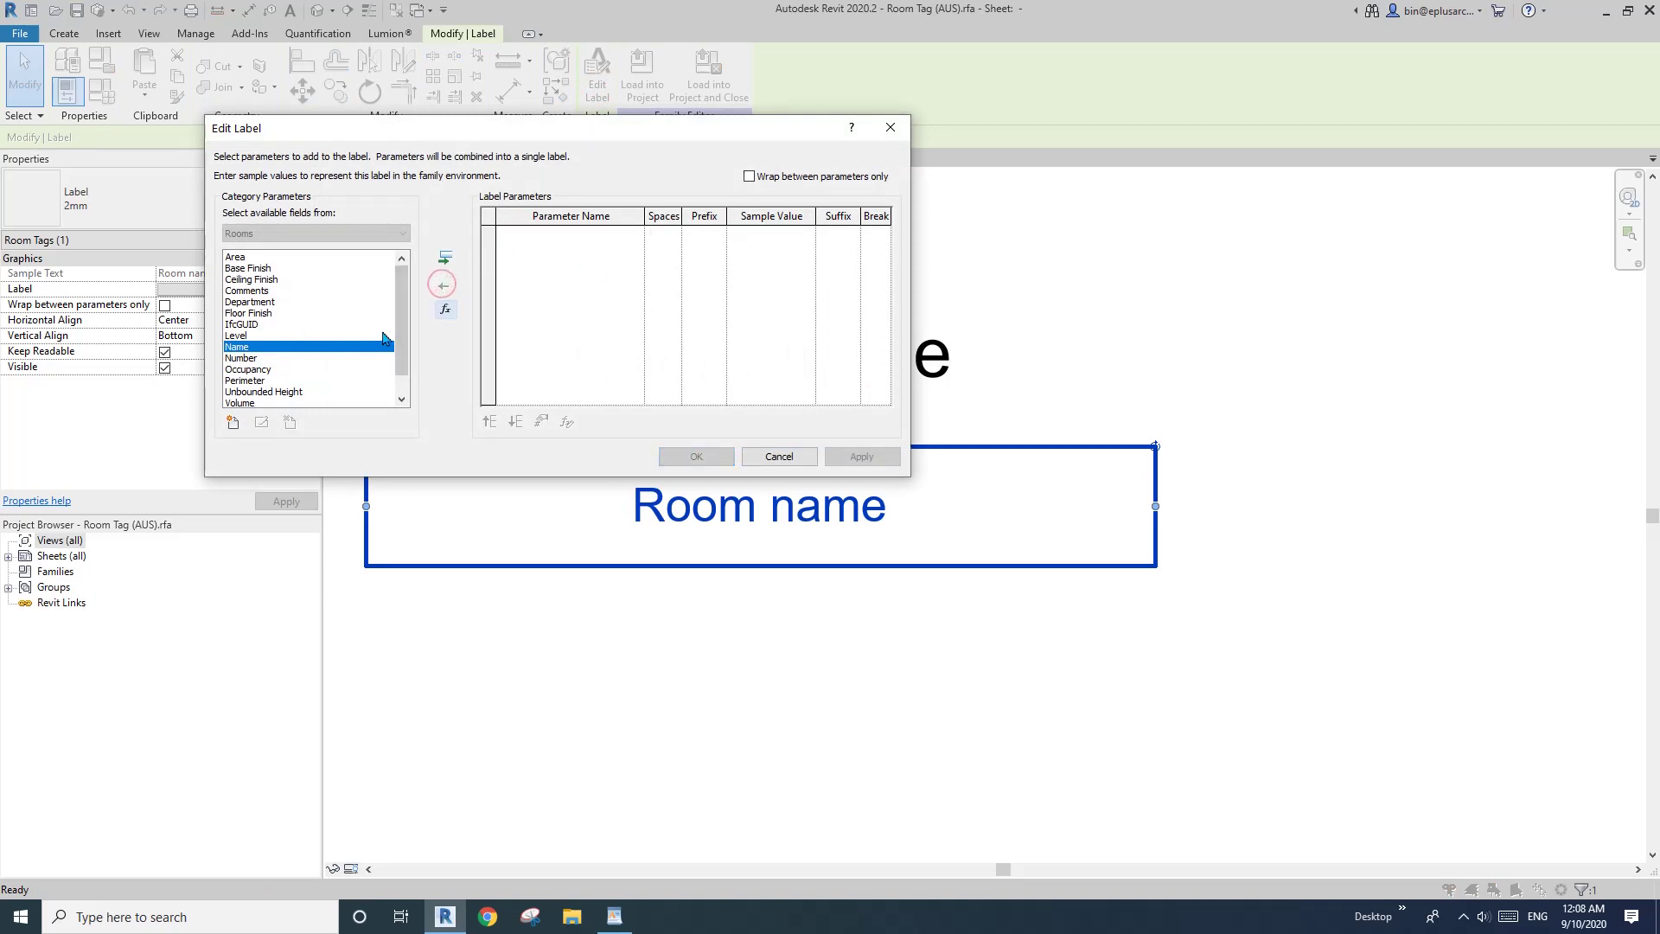
pyautogui.moveTo(404, 320); pyautogui.dragTo(406, 355)
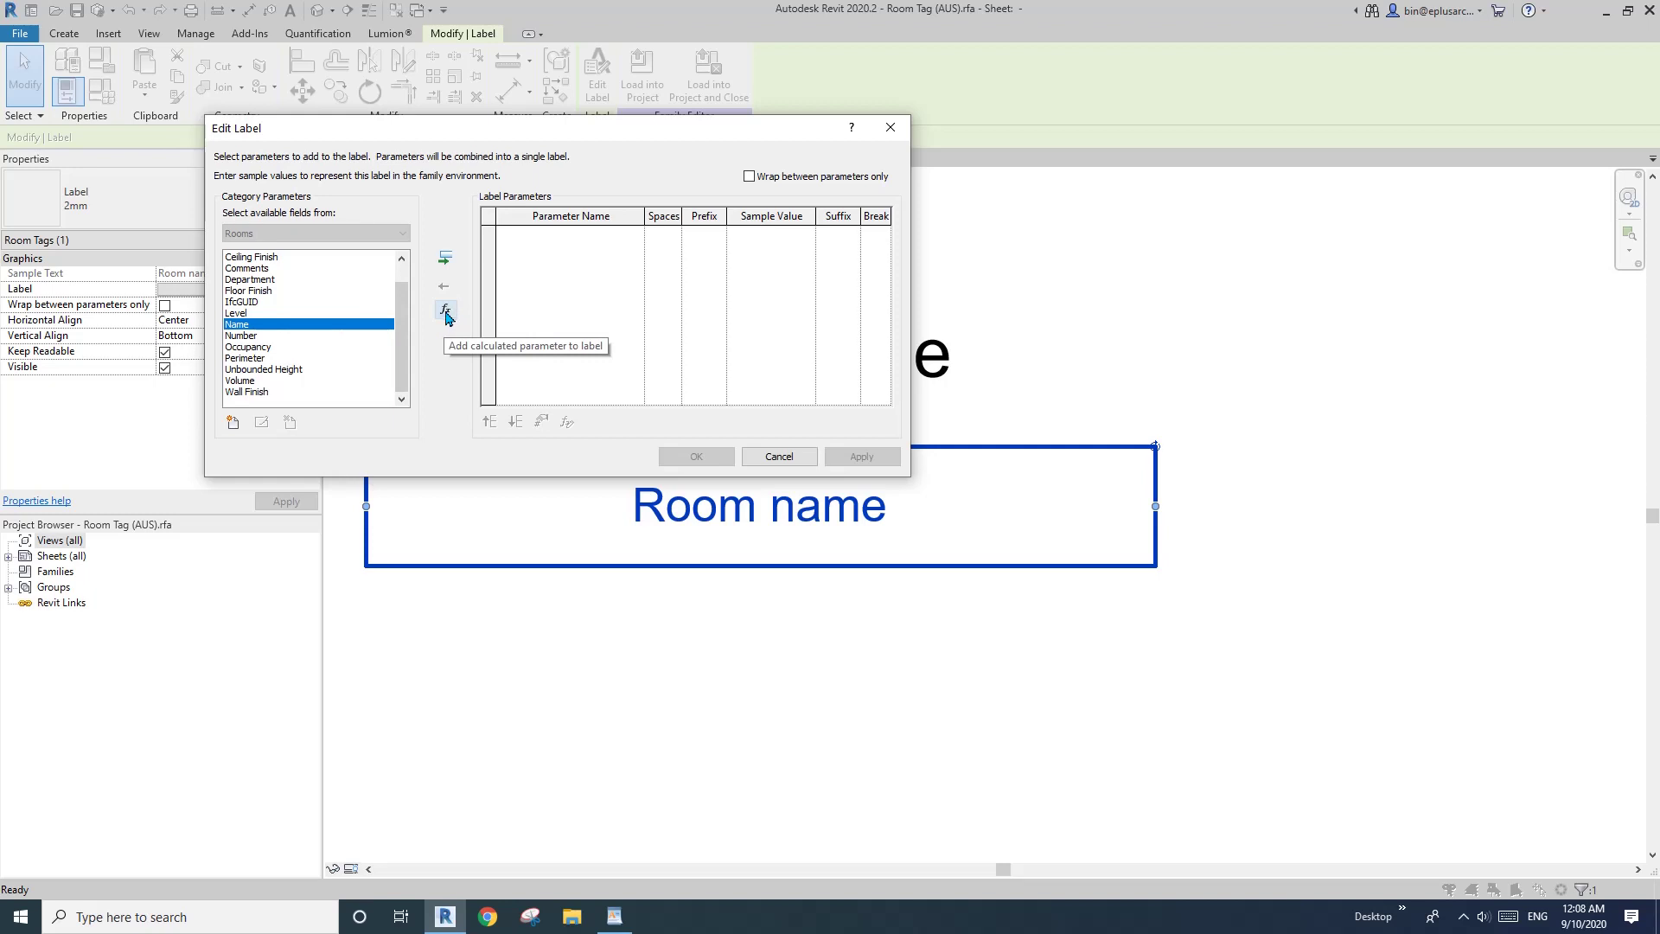
pyautogui.moveTo(560, 128); pyautogui.dragTo(960, 91)
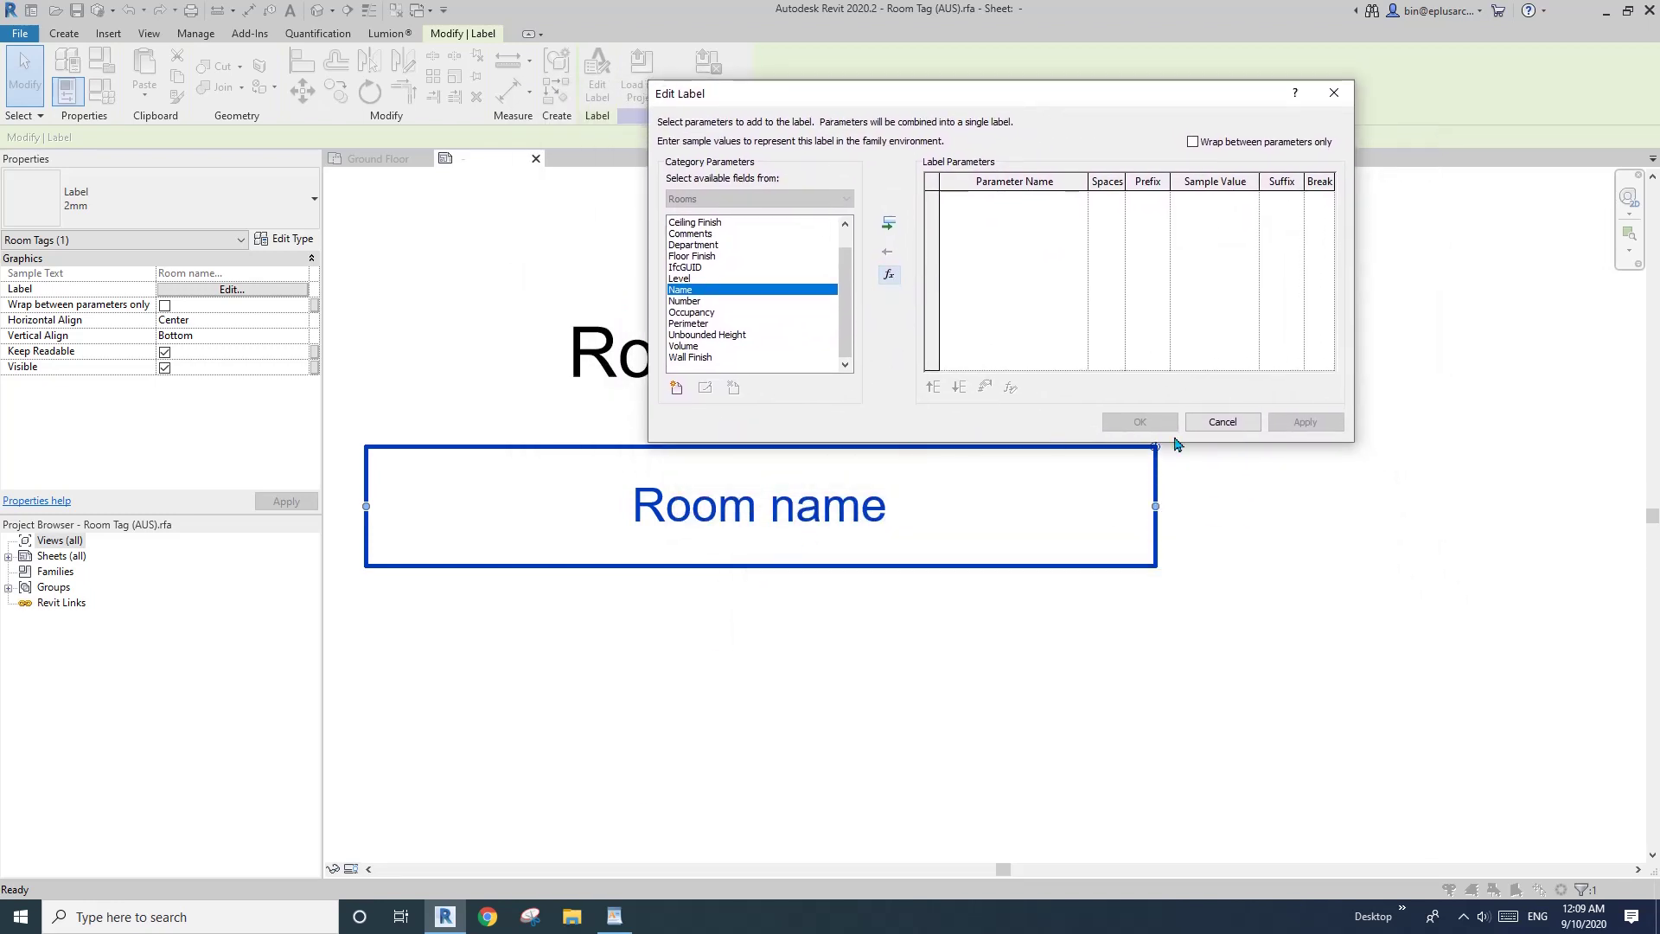
pyautogui.click(1236, 422)
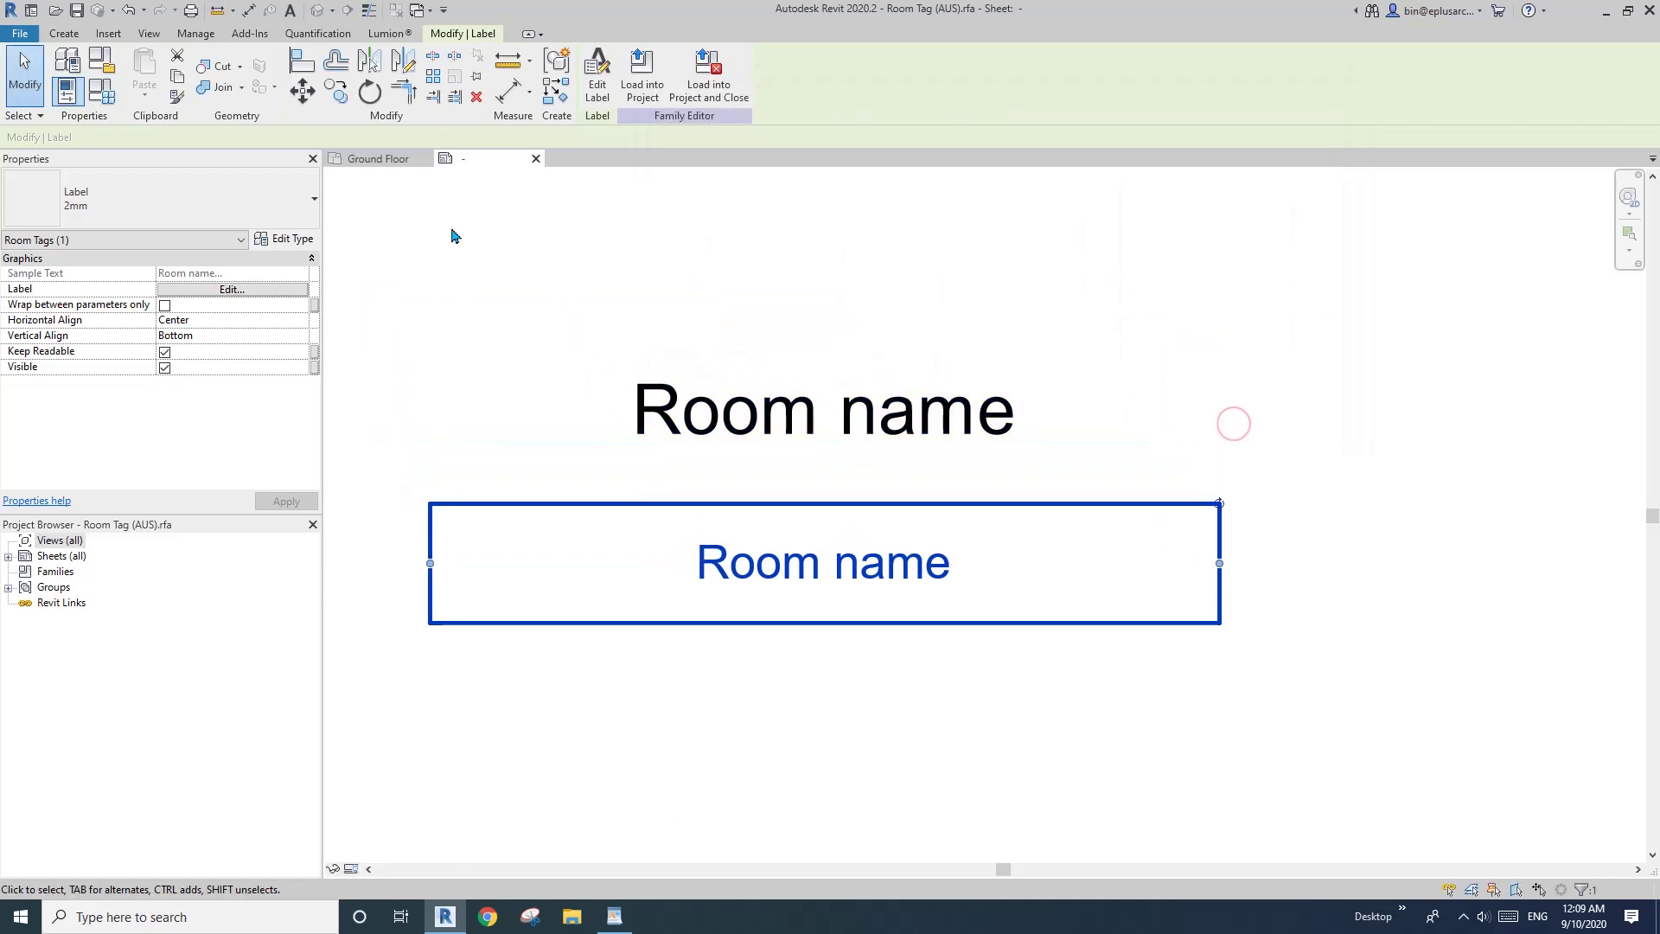
# On the Ground Floor plan, check the room's Area (47.312 m²) and Perimeter (27520.0).
pyautogui.click(375, 161)
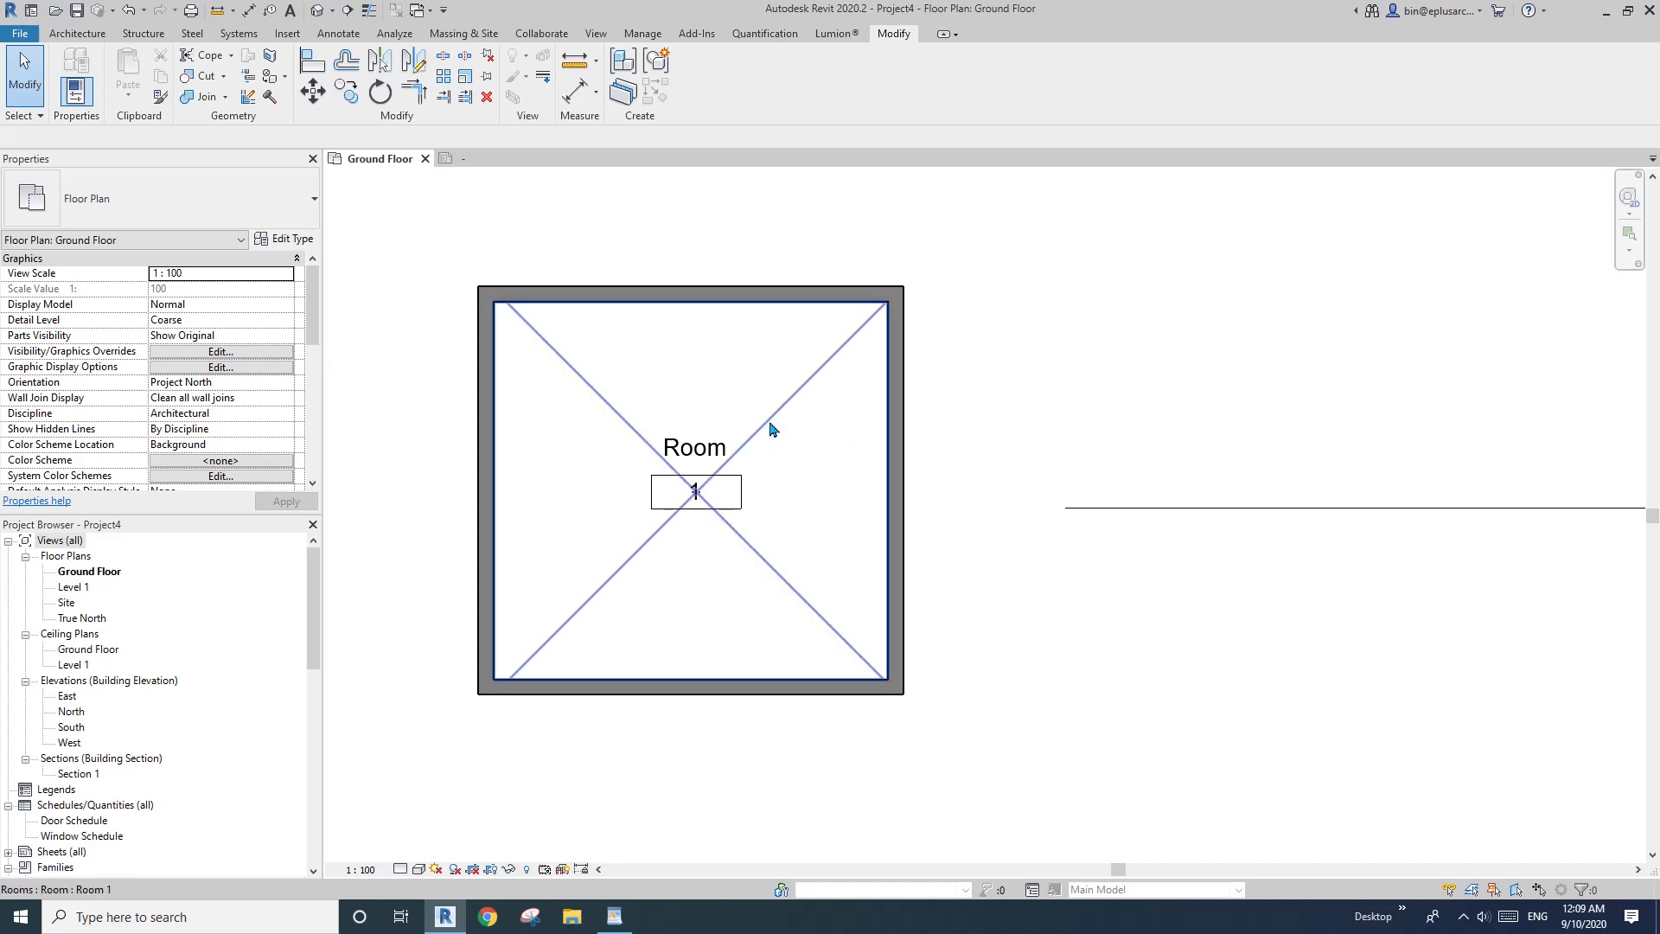
pyautogui.click(773, 419)
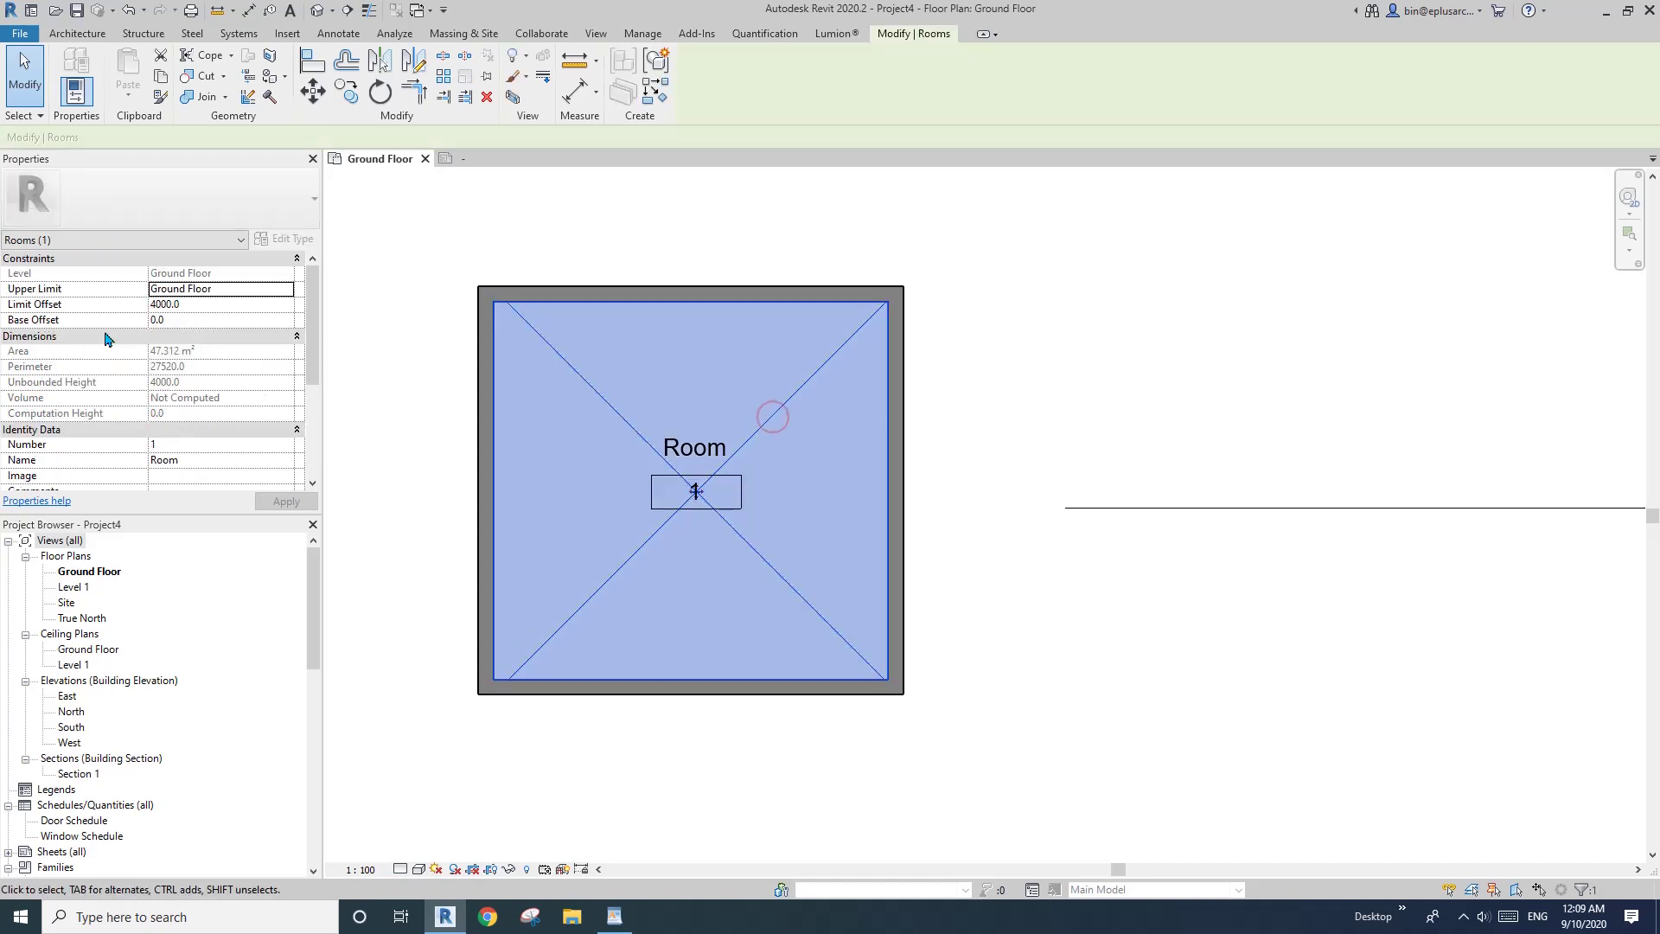
pyautogui.moveTo(313, 329)
pyautogui.mouseDown()
pyautogui.moveTo(313, 406)
pyautogui.moveTo(315, 344)
pyautogui.mouseUp()
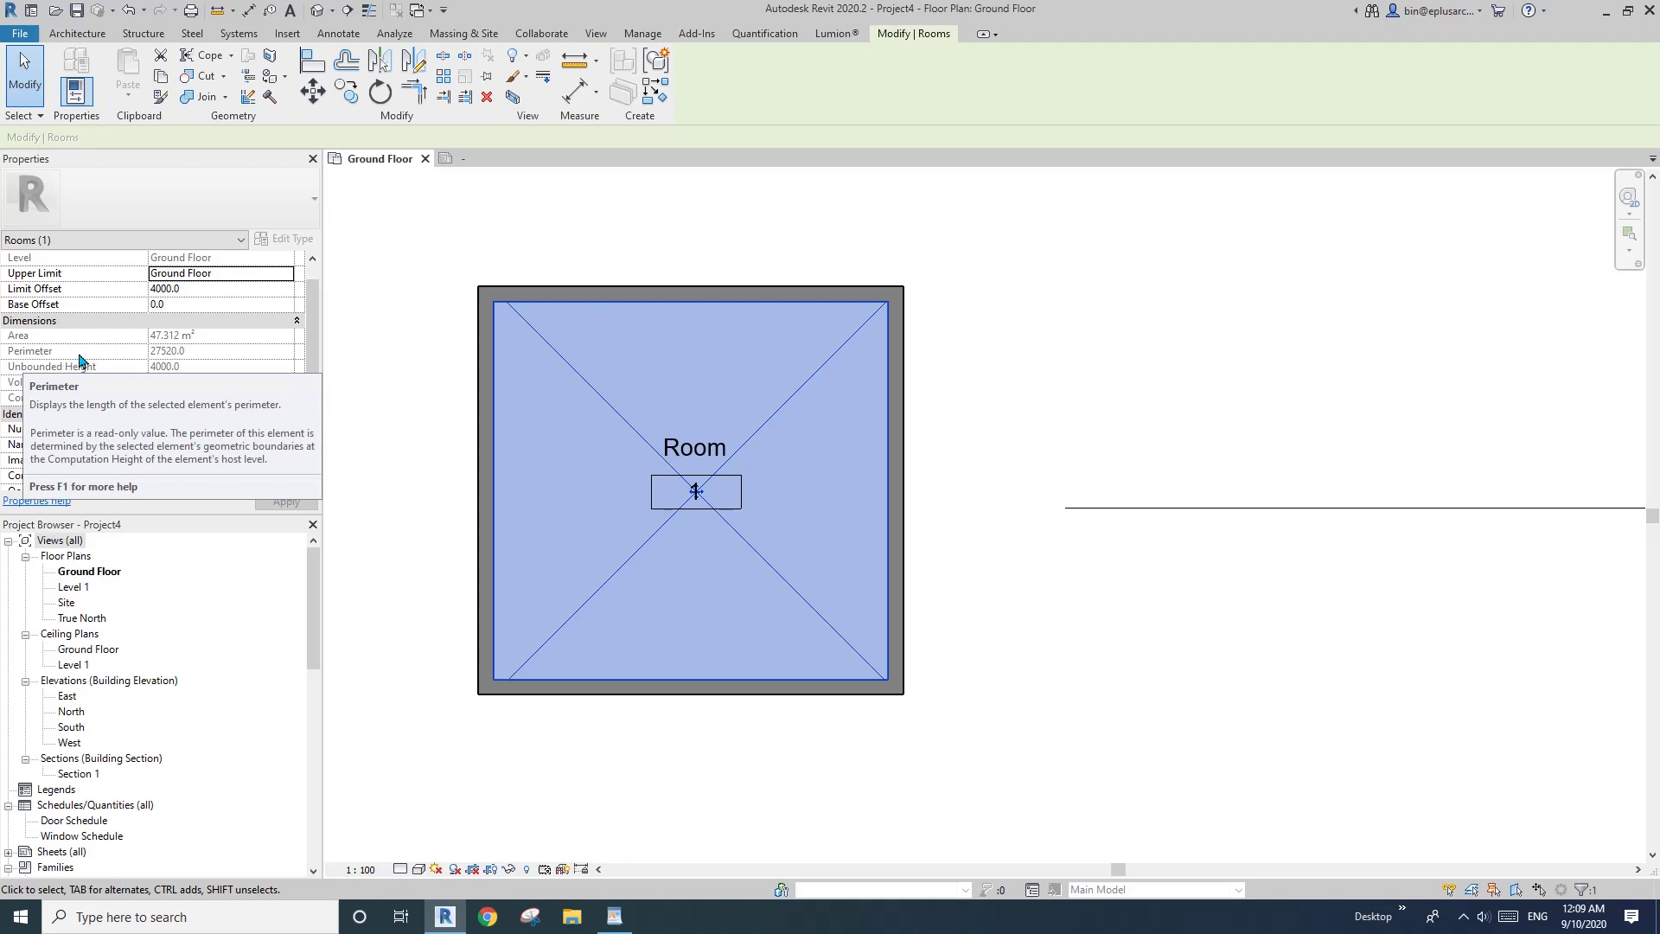
pyautogui.scroll(-1, 315, 346)
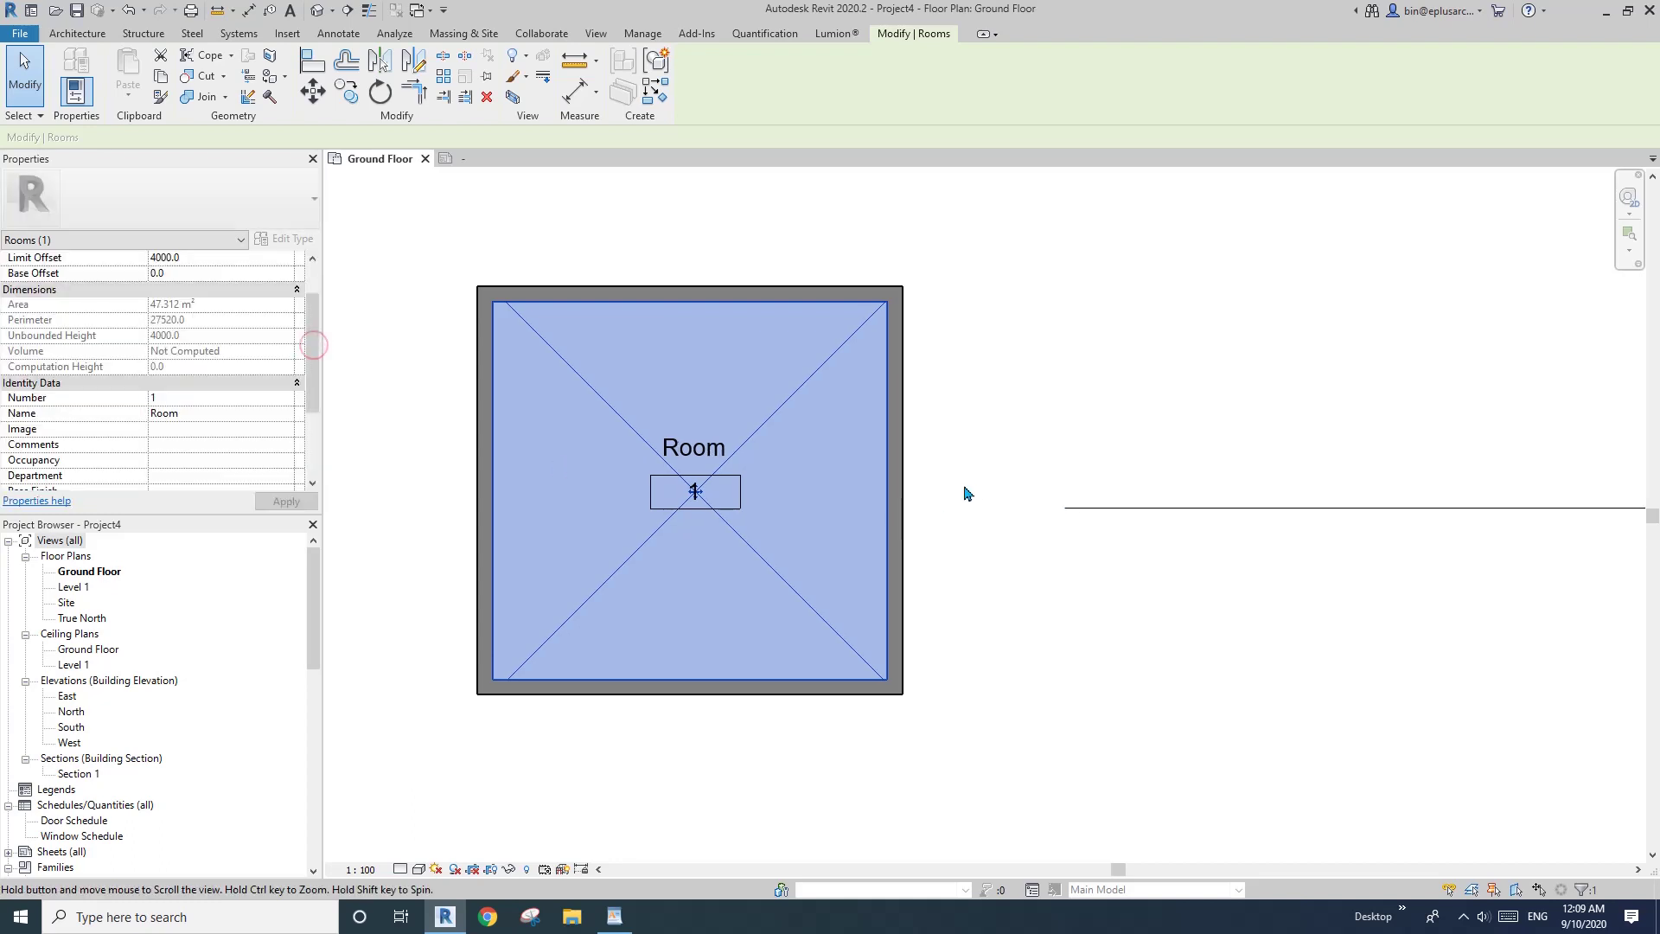
pyautogui.moveTo(965, 489); pyautogui.dragTo(984, 493, button='middle')
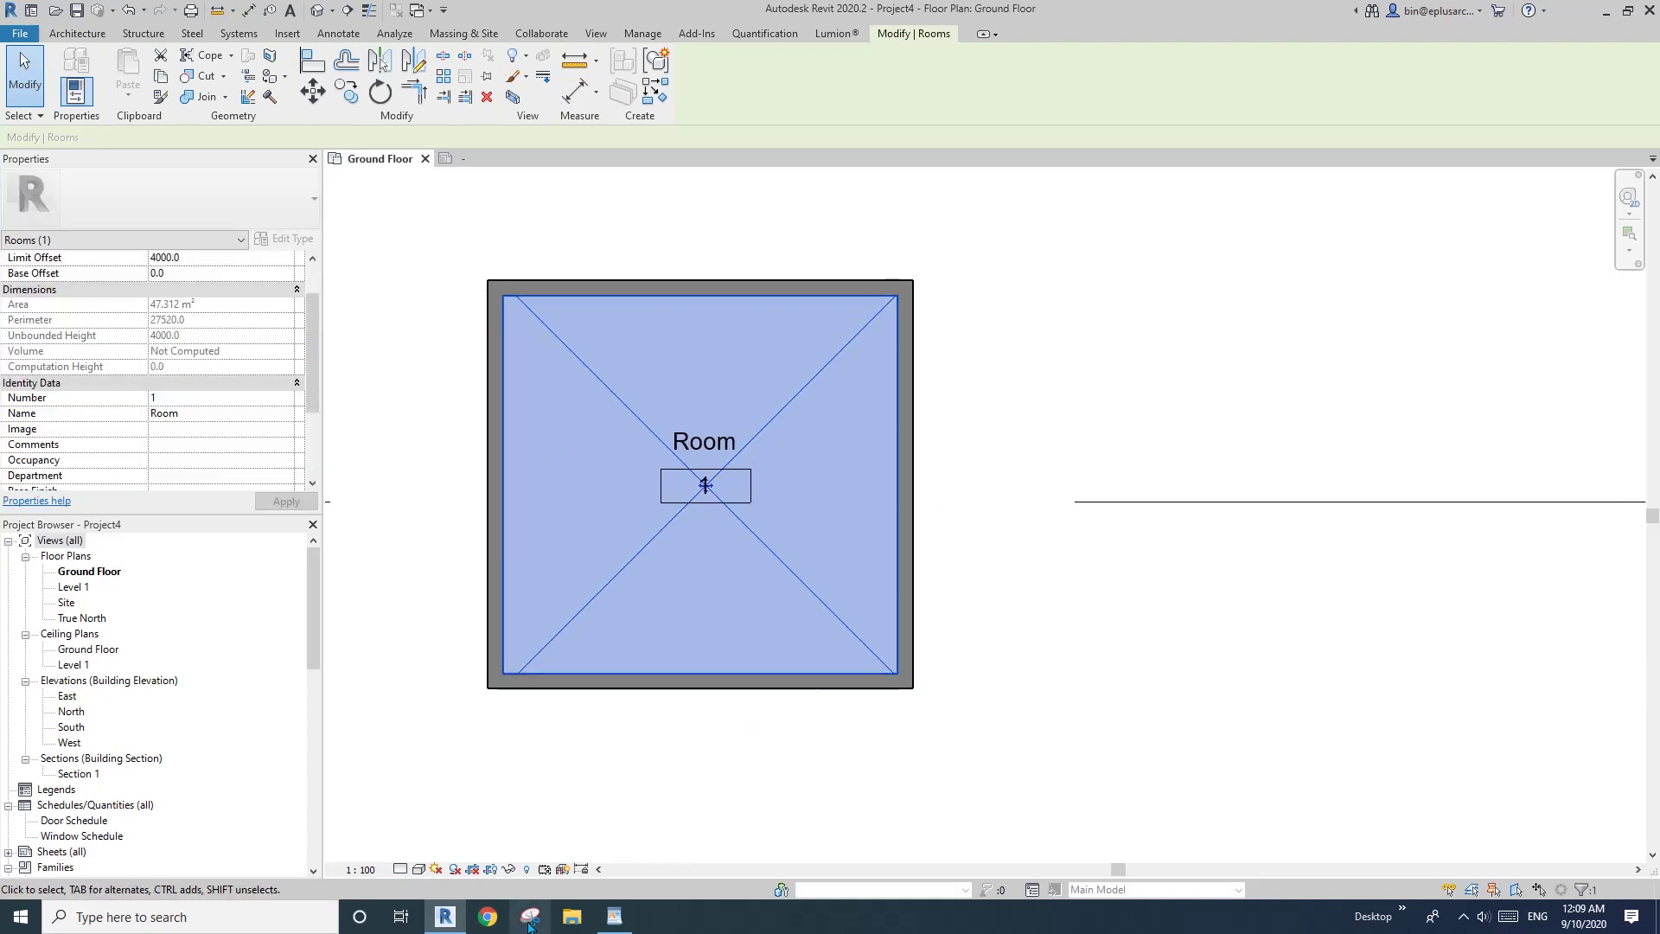
pyautogui.click(530, 917)
# Snip the floor plan, label the room's sides a, a, b, b, and write P=.
pyautogui.click(779, 171)
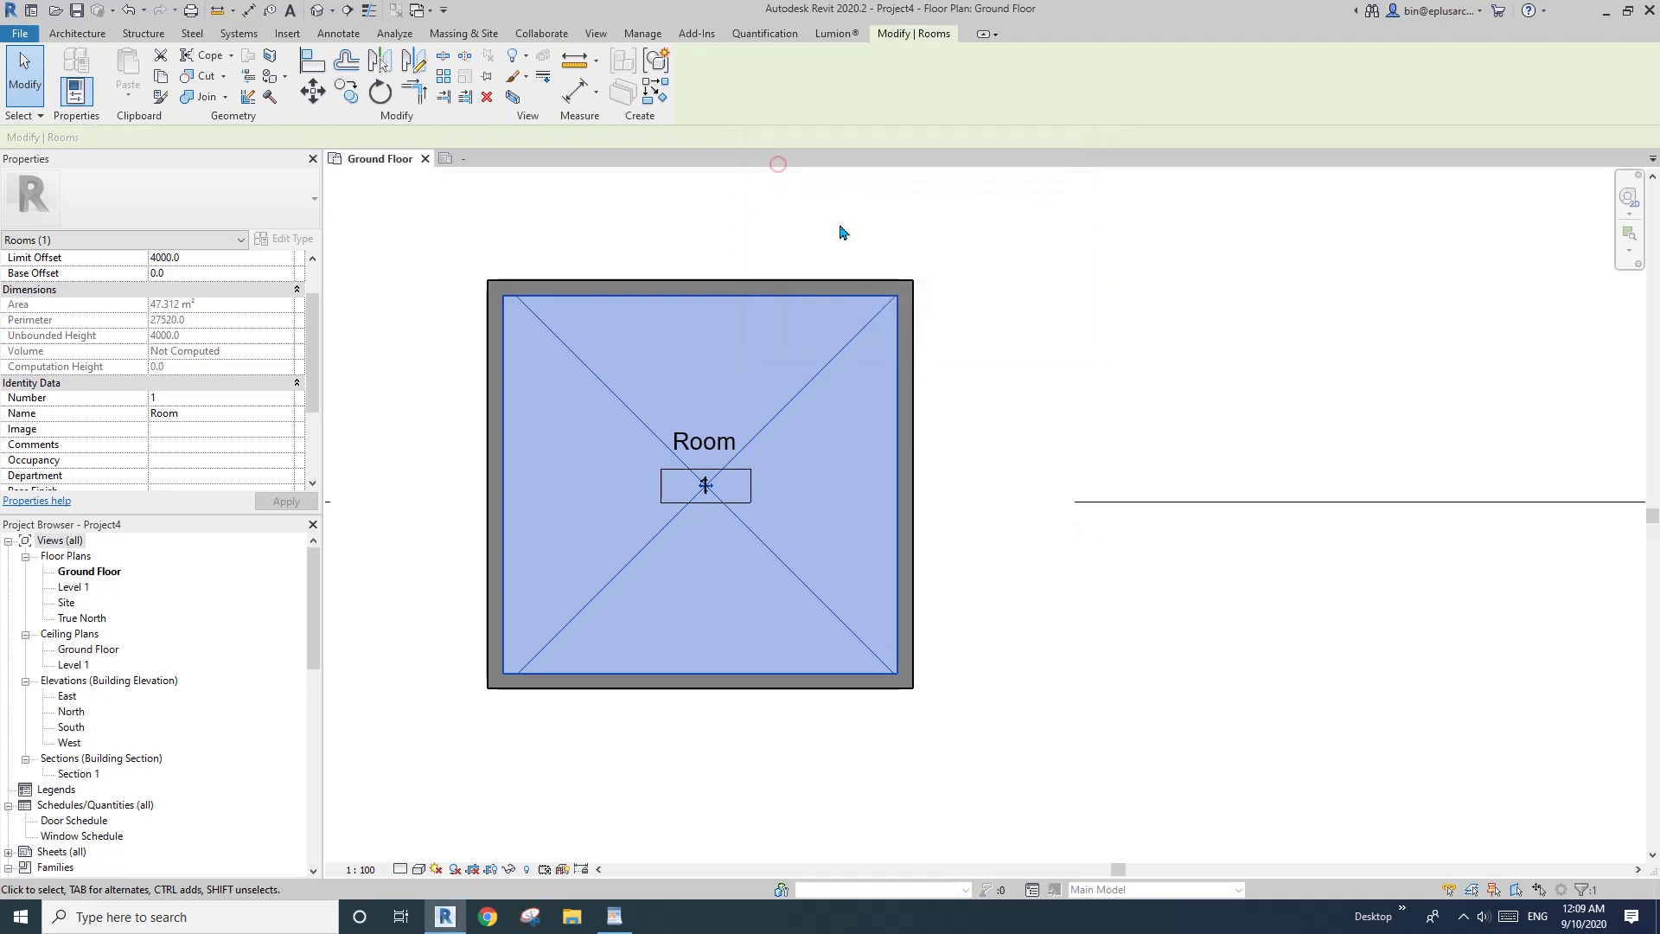
pyautogui.moveTo(381, 193); pyautogui.dragTo(1340, 802)
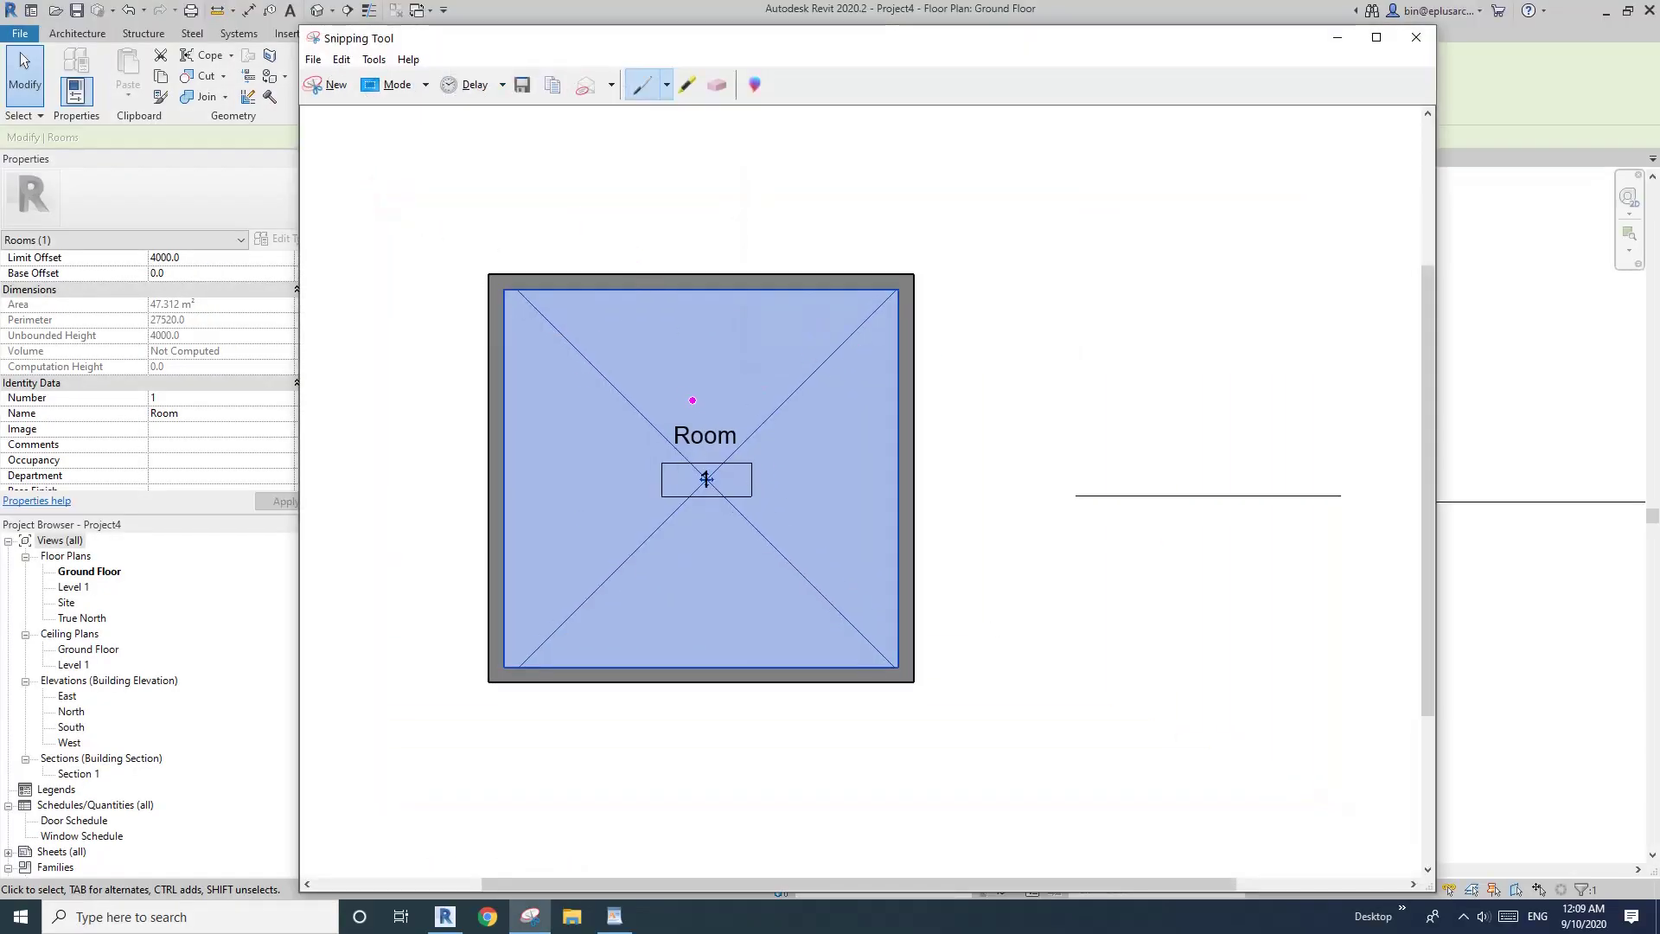
pyautogui.moveTo(694, 247); pyautogui.dragTo(693, 258)
pyautogui.moveTo(694, 705); pyautogui.dragTo(733, 723)
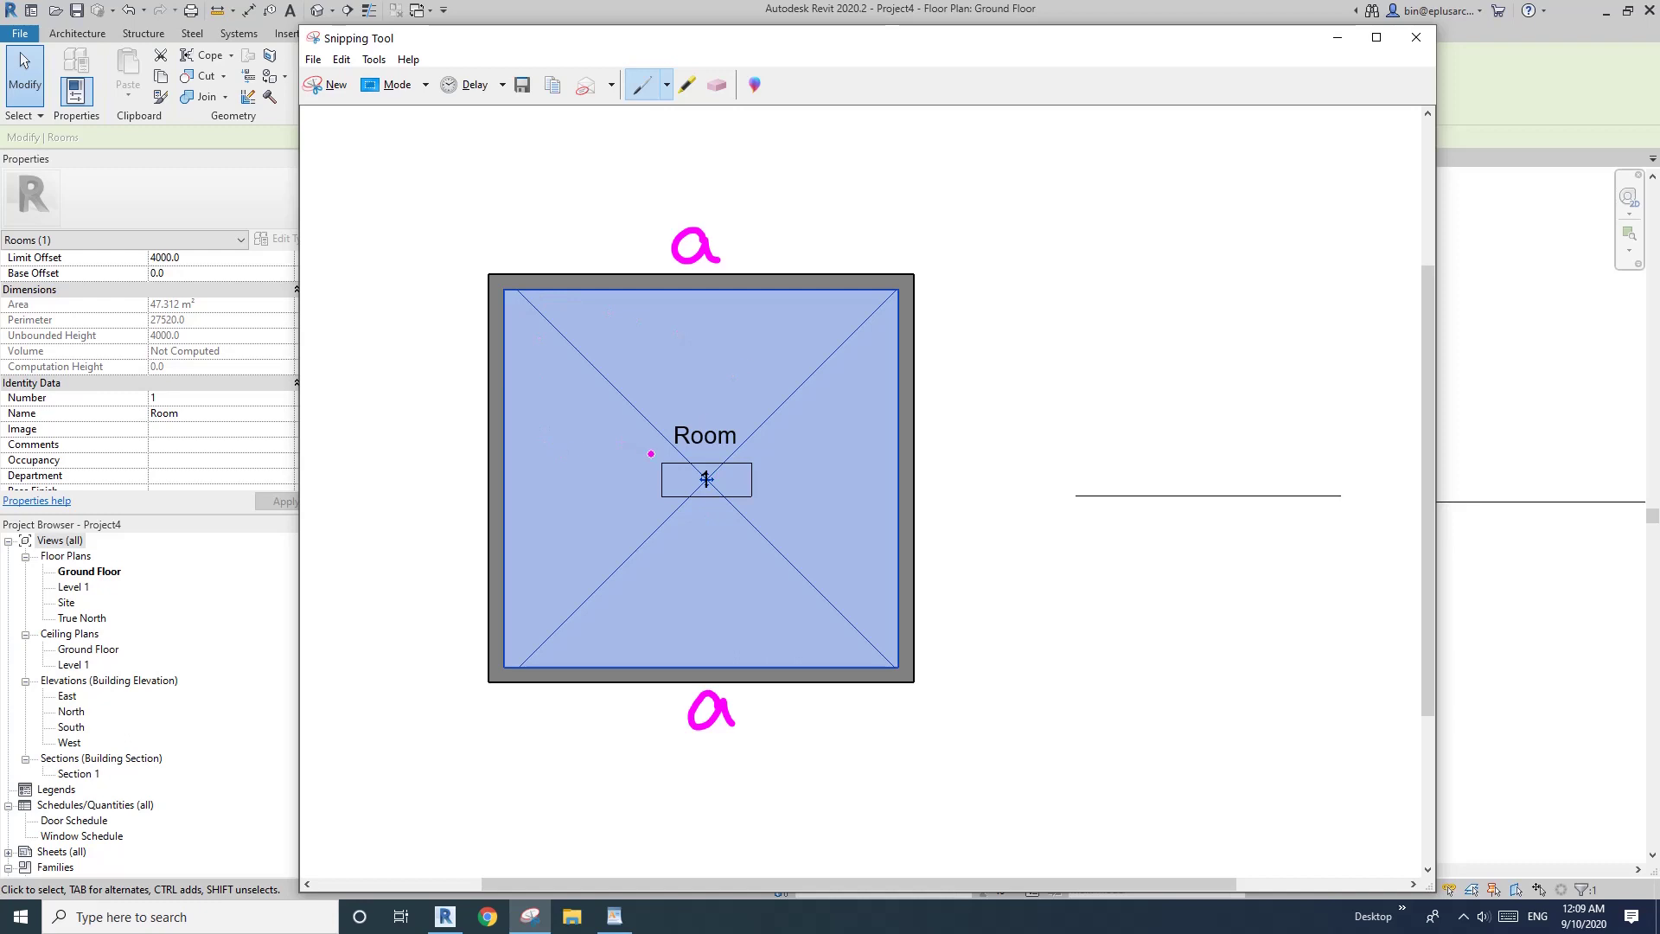
pyautogui.moveTo(415, 378); pyautogui.dragTo(417, 457)
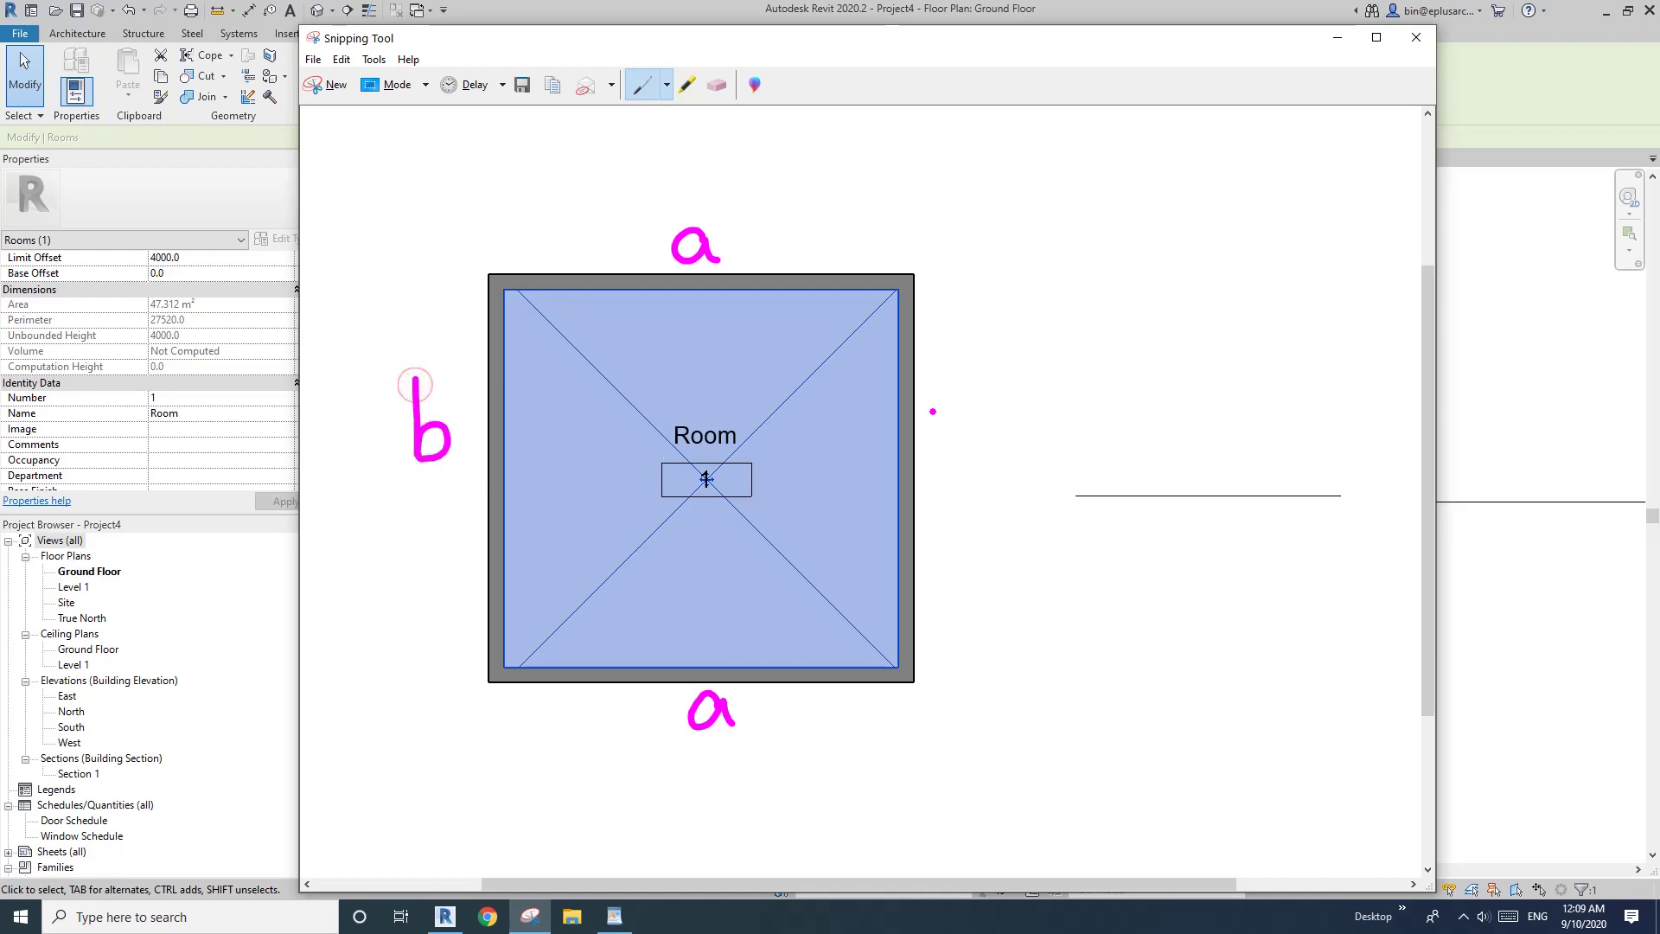
pyautogui.moveTo(942, 453); pyautogui.dragTo(928, 452)
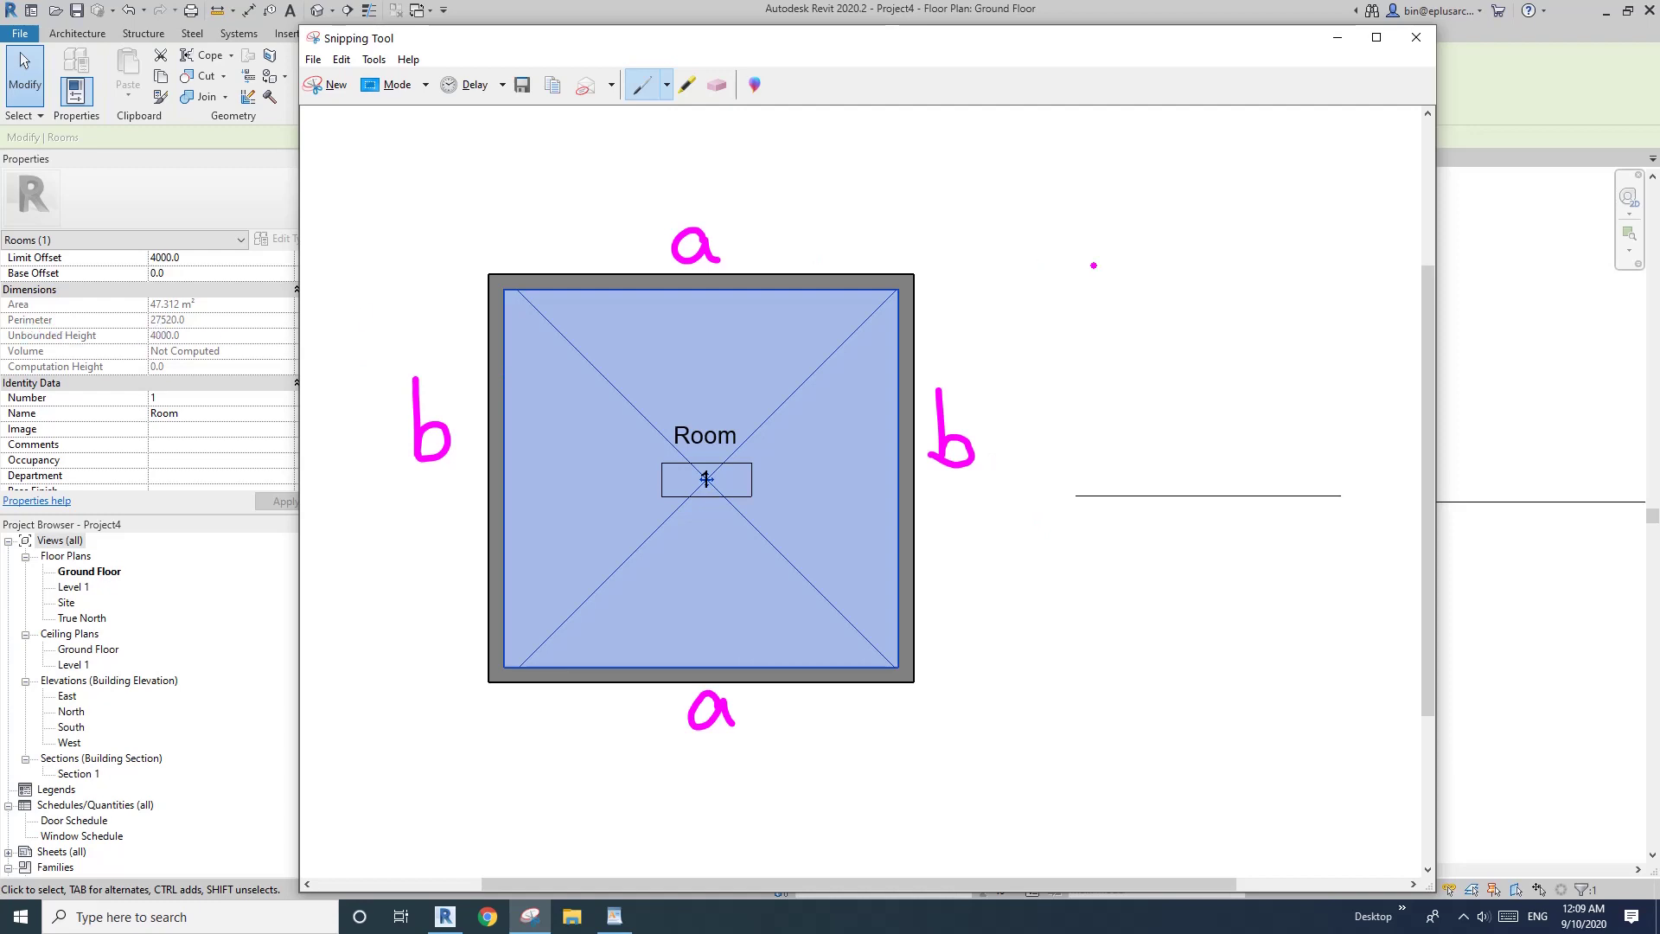
pyautogui.moveTo(976, 159)
pyautogui.mouseDown()
pyautogui.moveTo(979, 194)
pyautogui.moveTo(1059, 184)
pyautogui.moveTo(1065, 207)
pyautogui.moveTo(1129, 183)
pyautogui.moveTo(1134, 215)
pyautogui.mouseUp()
# Handwrite P=(a+b)×2 and the underlined area formula A=a×b.
pyautogui.moveTo(1157, 199)
pyautogui.mouseDown()
pyautogui.moveTo(1192, 155)
pyautogui.moveTo(1230, 225)
pyautogui.mouseUp()
pyautogui.moveTo(1096, 163); pyautogui.dragTo(1111, 231)
pyautogui.moveTo(1281, 166); pyautogui.dragTo(1313, 221)
pyautogui.click(1298, 254)
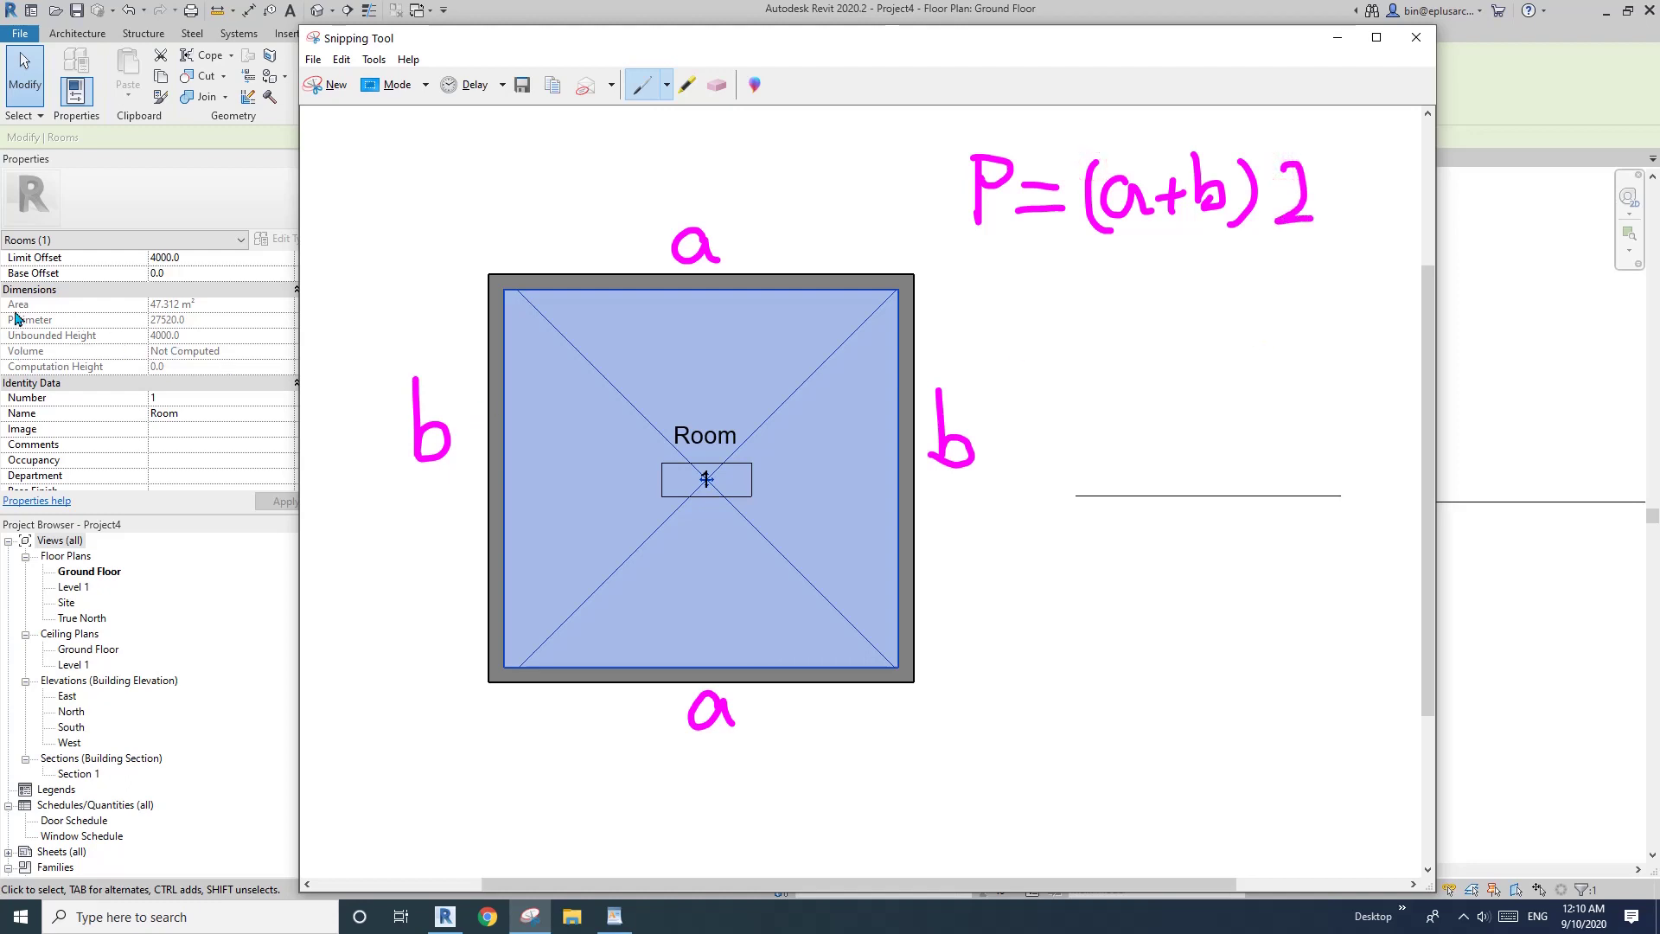
pyautogui.moveTo(973, 329)
pyautogui.mouseDown()
pyautogui.moveTo(1002, 275)
pyautogui.moveTo(1029, 343)
pyautogui.moveTo(999, 318)
pyautogui.mouseUp()
pyautogui.moveTo(1042, 296)
pyautogui.mouseDown()
pyautogui.moveTo(1077, 294)
pyautogui.moveTo(1076, 320)
pyautogui.mouseUp()
pyautogui.moveTo(1178, 298)
pyautogui.mouseDown()
pyautogui.moveTo(1181, 334)
pyautogui.moveTo(1228, 303)
pyautogui.moveTo(1249, 327)
pyautogui.mouseUp()
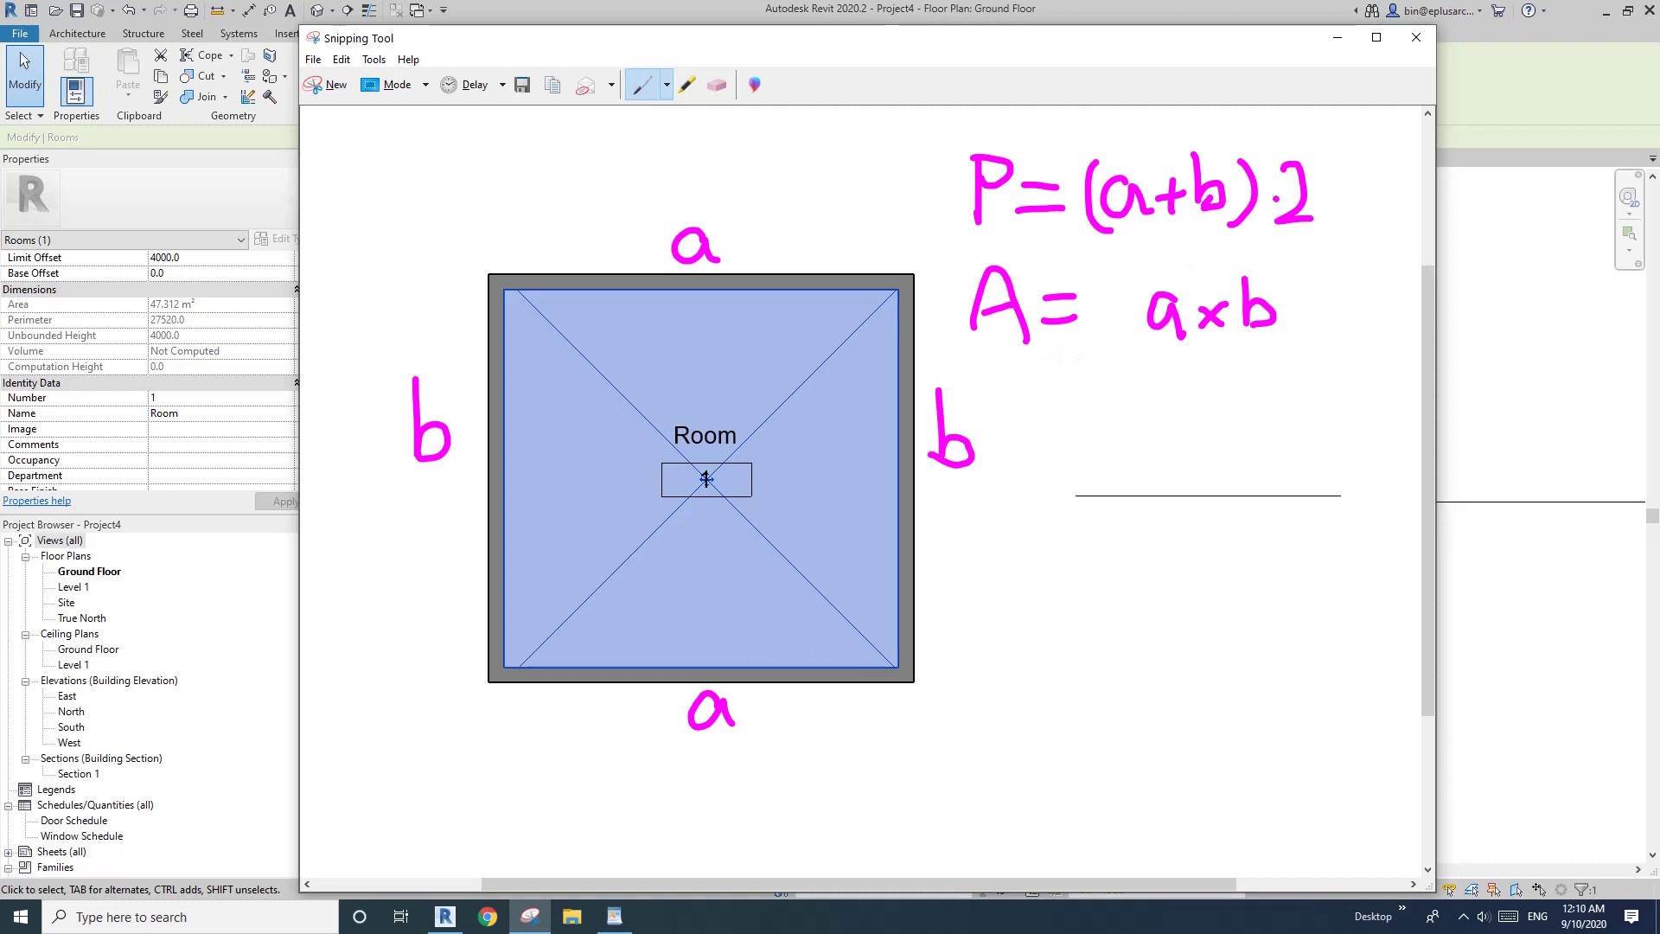
pyautogui.moveTo(1259, 172); pyautogui.dragTo(1286, 201)
pyautogui.moveTo(973, 360); pyautogui.dragTo(1297, 344)
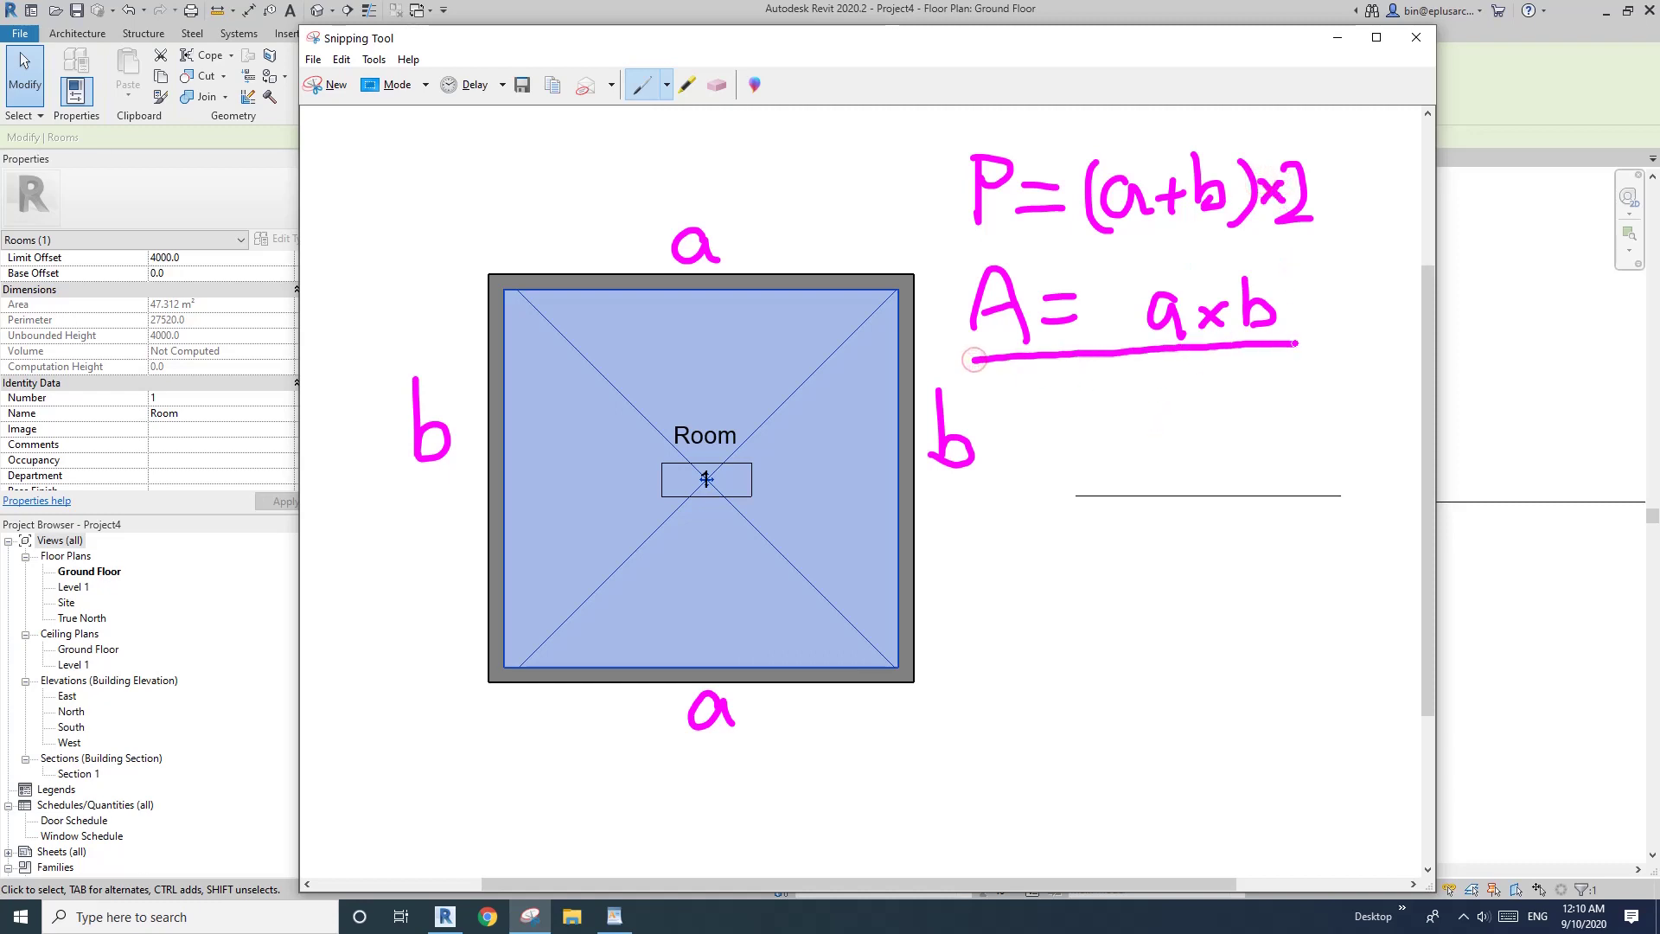
# Write a=A/b, substitute it into P=(A/b+b)×2, and draw an arrow toward side a.
pyautogui.moveTo(1069, 417)
pyautogui.mouseDown()
pyautogui.moveTo(1039, 424)
pyautogui.moveTo(1124, 406)
pyautogui.moveTo(1135, 425)
pyautogui.moveTo(1274, 414)
pyautogui.moveTo(1229, 357)
pyautogui.moveTo(1261, 410)
pyautogui.moveTo(1232, 466)
pyautogui.mouseUp()
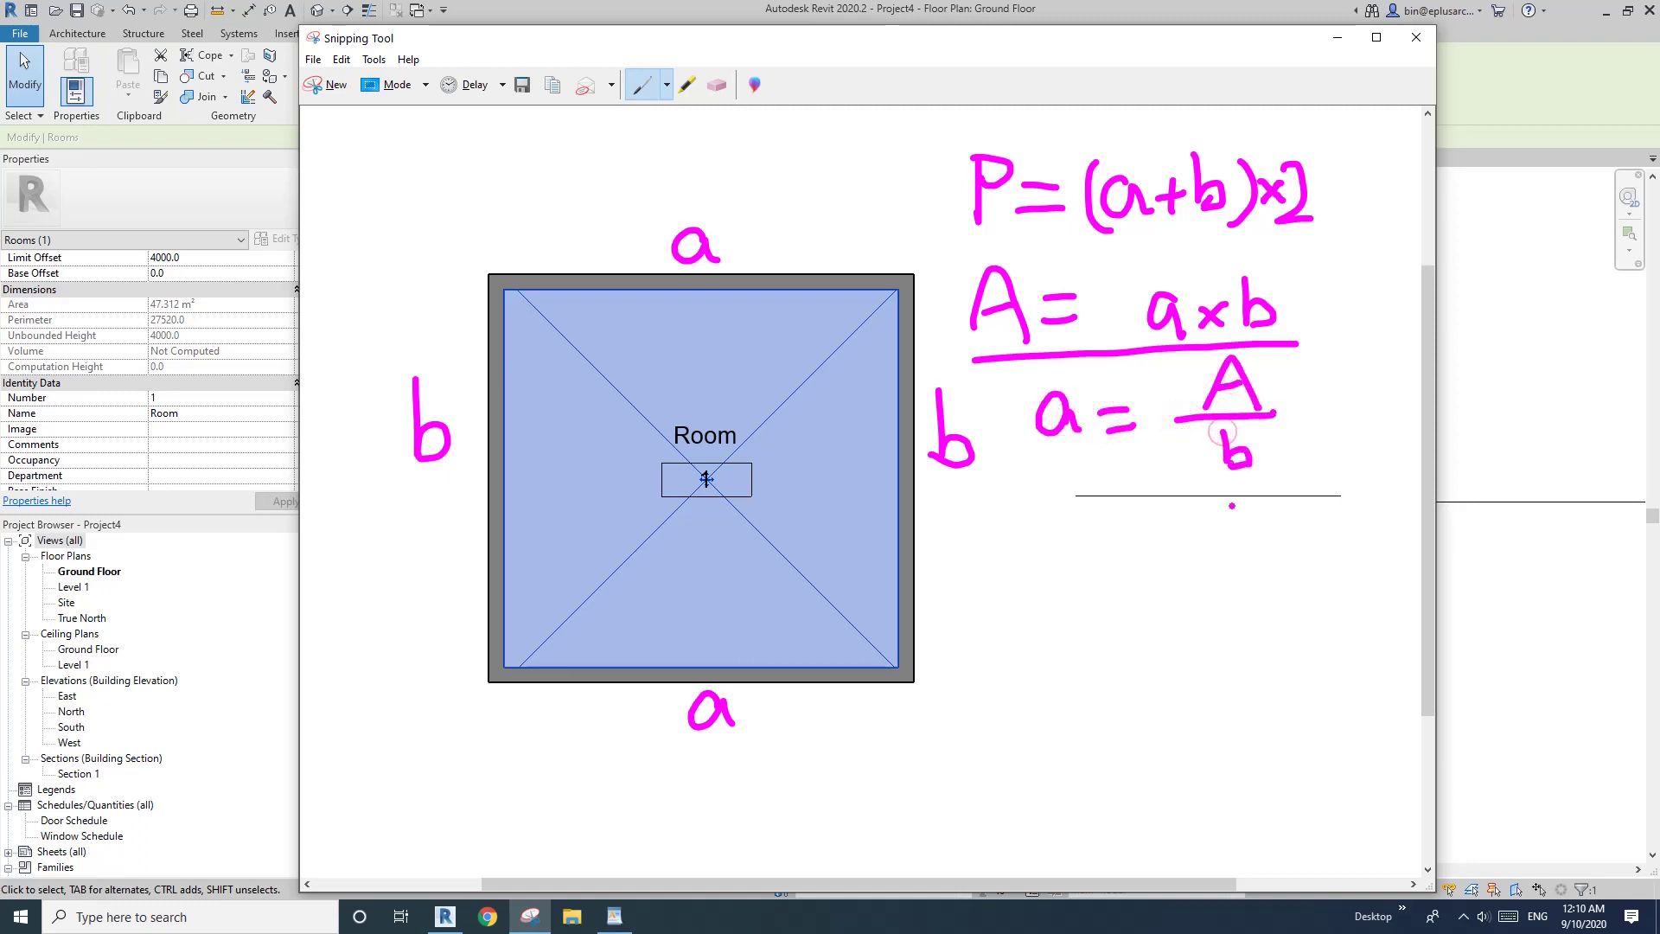
pyautogui.moveTo(1295, 384)
pyautogui.mouseDown()
pyautogui.moveTo(1213, 355)
pyautogui.moveTo(1185, 454)
pyautogui.moveTo(1258, 474)
pyautogui.moveTo(1329, 346)
pyautogui.moveTo(1233, 256)
pyautogui.moveTo(1133, 232)
pyautogui.mouseUp()
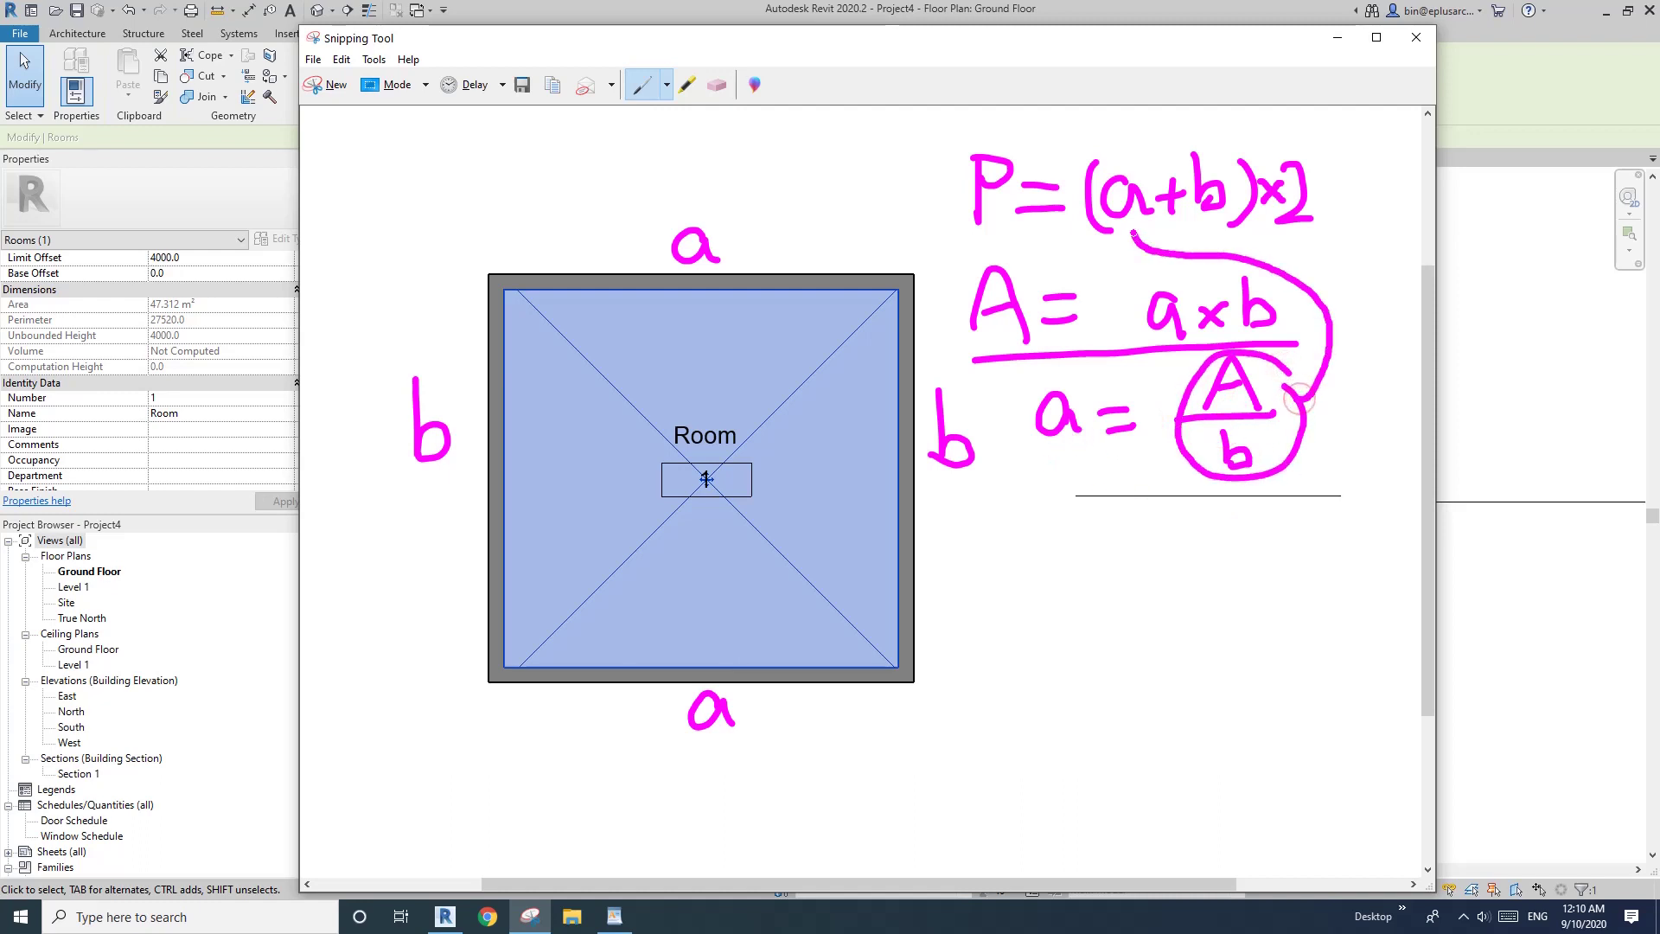
pyautogui.moveTo(978, 529); pyautogui.dragTo(986, 601)
pyautogui.moveTo(977, 524)
pyautogui.mouseDown()
pyautogui.moveTo(1002, 526)
pyautogui.moveTo(986, 549)
pyautogui.moveTo(1062, 547)
pyautogui.moveTo(1072, 567)
pyautogui.moveTo(1170, 562)
pyautogui.moveTo(1159, 542)
pyautogui.moveTo(1182, 573)
pyautogui.moveTo(1143, 628)
pyautogui.mouseUp()
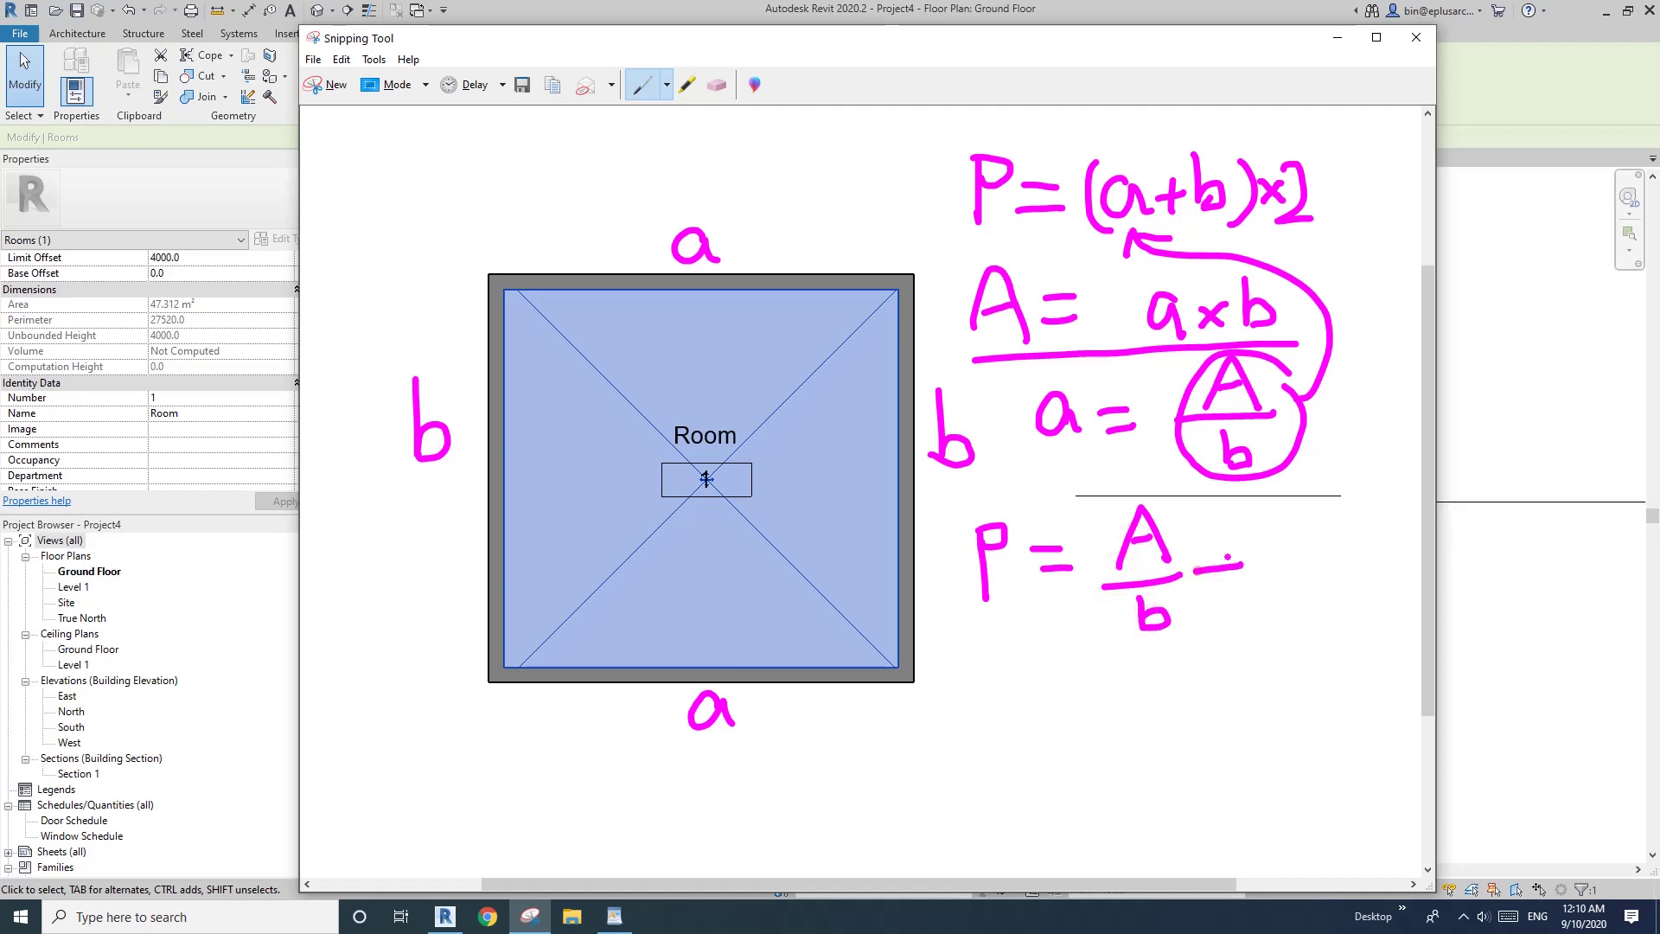
pyautogui.moveTo(1228, 545)
pyautogui.mouseDown()
pyautogui.moveTo(1218, 597)
pyautogui.moveTo(1255, 590)
pyautogui.mouseUp()
pyautogui.moveTo(1304, 541)
pyautogui.mouseDown()
pyautogui.moveTo(1319, 600)
pyautogui.moveTo(1295, 629)
pyautogui.mouseUp()
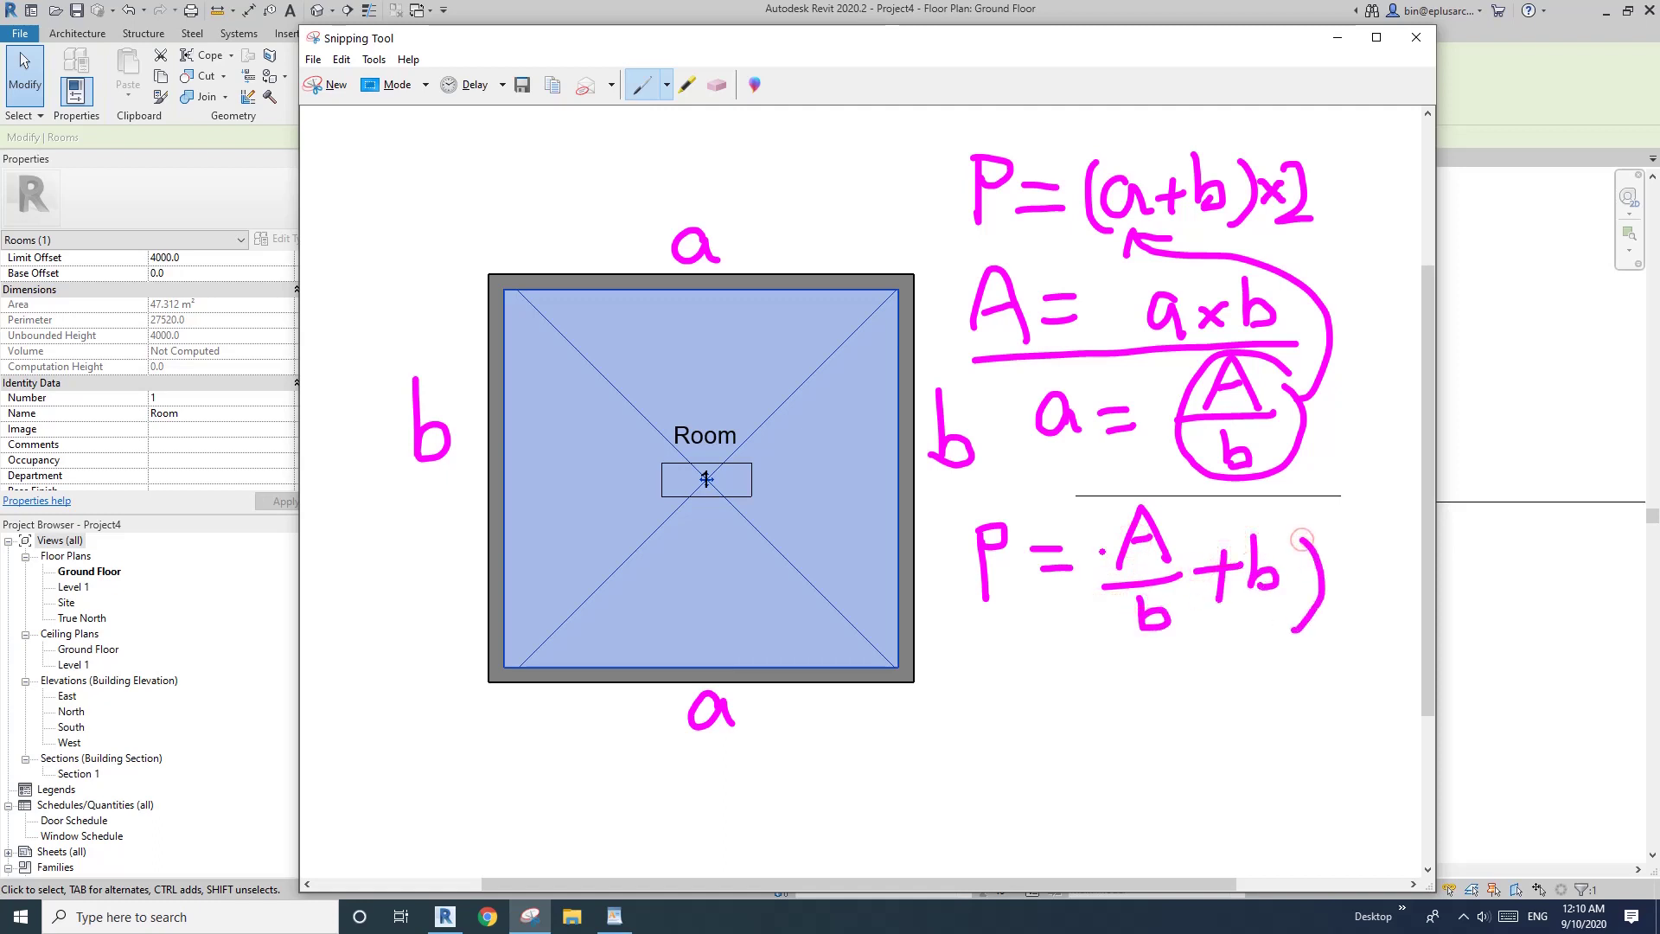
pyautogui.moveTo(1100, 546); pyautogui.dragTo(1091, 619)
pyautogui.moveTo(1368, 558)
pyautogui.mouseDown()
pyautogui.moveTo(1337, 595)
pyautogui.moveTo(1402, 586)
pyautogui.mouseUp()
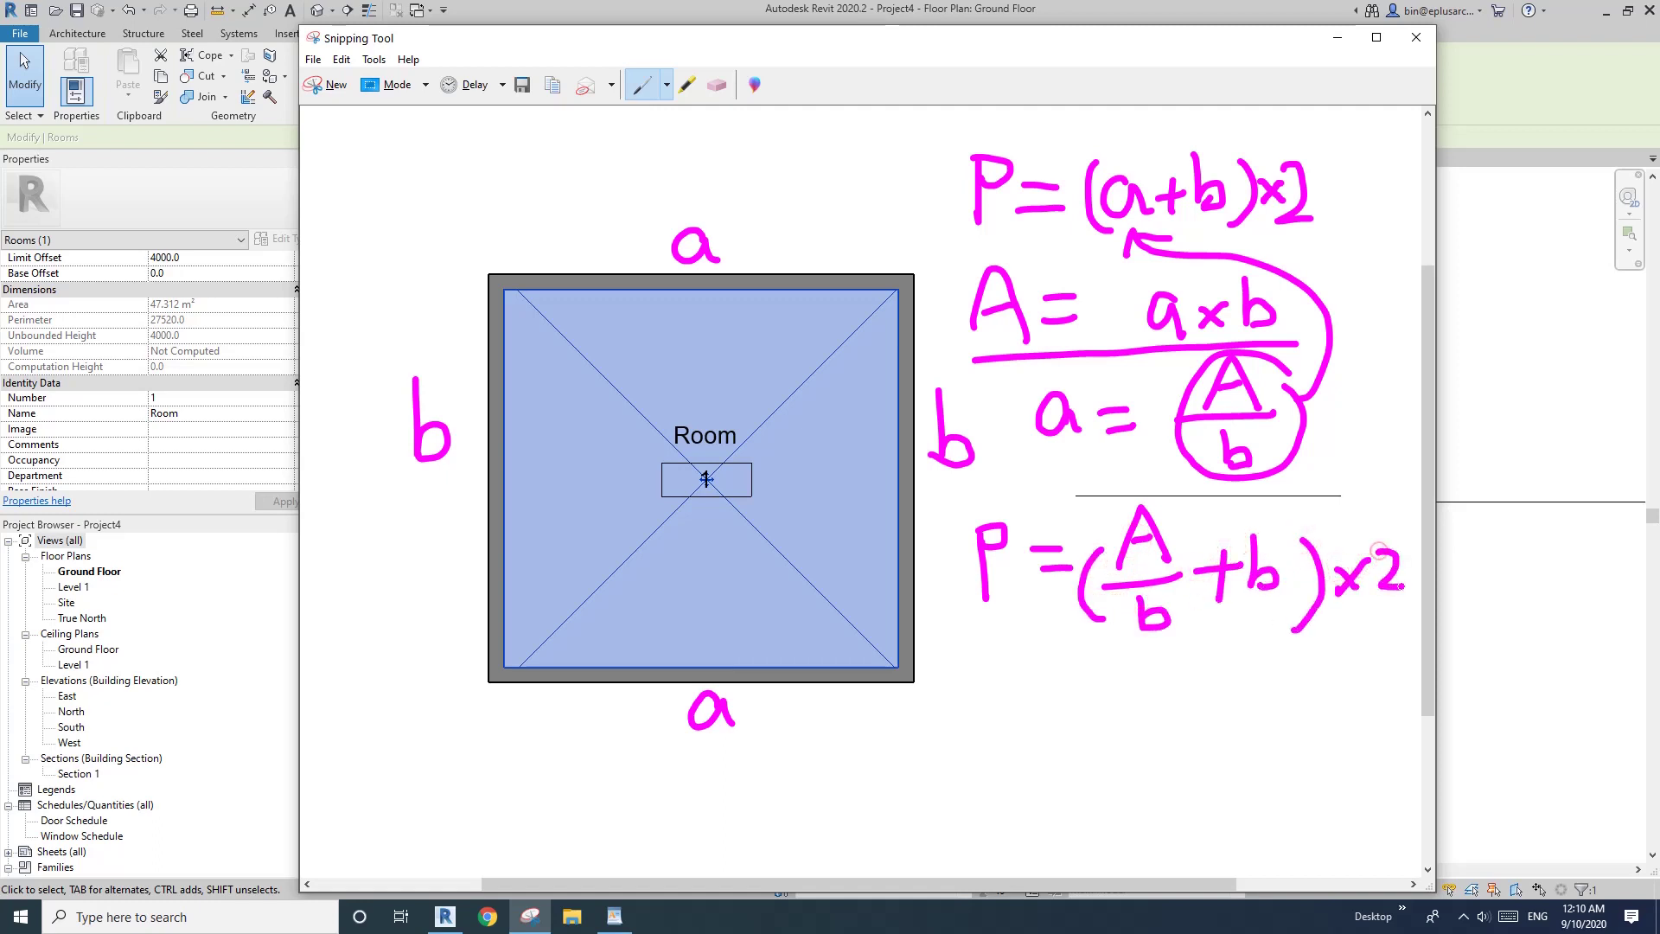
pyautogui.moveTo(1020, 634)
pyautogui.mouseDown()
pyautogui.moveTo(741, 755)
pyautogui.moveTo(521, 754)
pyautogui.moveTo(481, 770)
pyautogui.mouseUp()
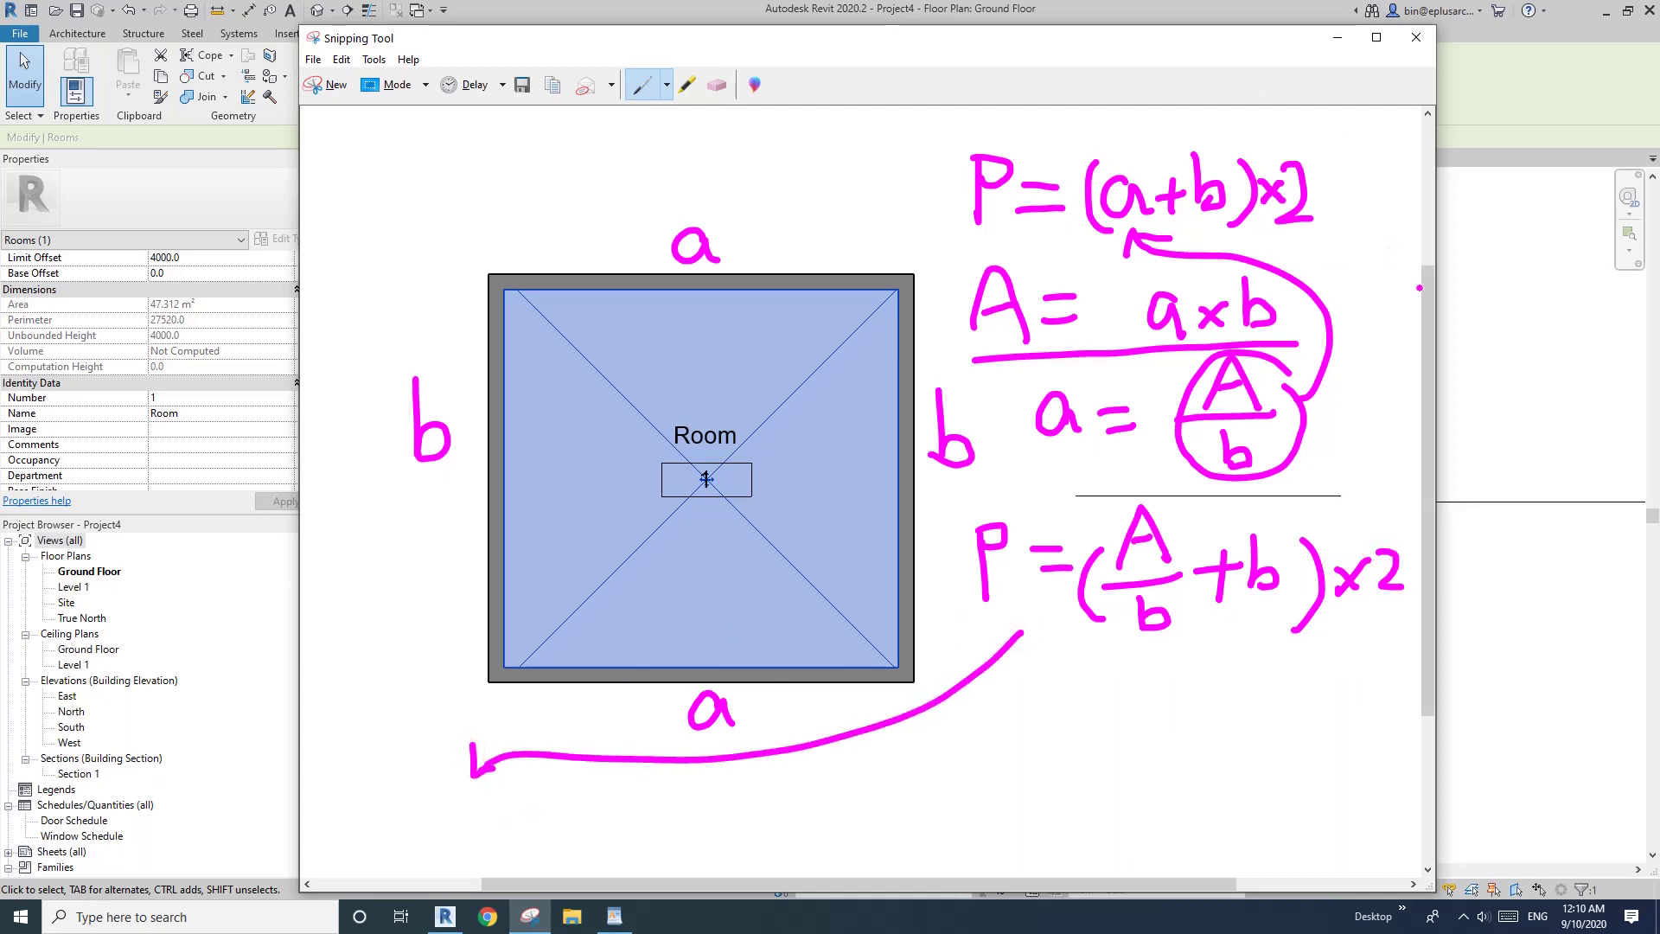
# Handwrite the expanded perimeter formula P = A/b×2 + b×2.
pyautogui.scroll(-3, 1419, 288)
pyautogui.moveTo(421, 664)
pyautogui.mouseDown()
pyautogui.moveTo(425, 737)
pyautogui.moveTo(424, 710)
pyautogui.moveTo(533, 695)
pyautogui.moveTo(528, 718)
pyautogui.mouseUp()
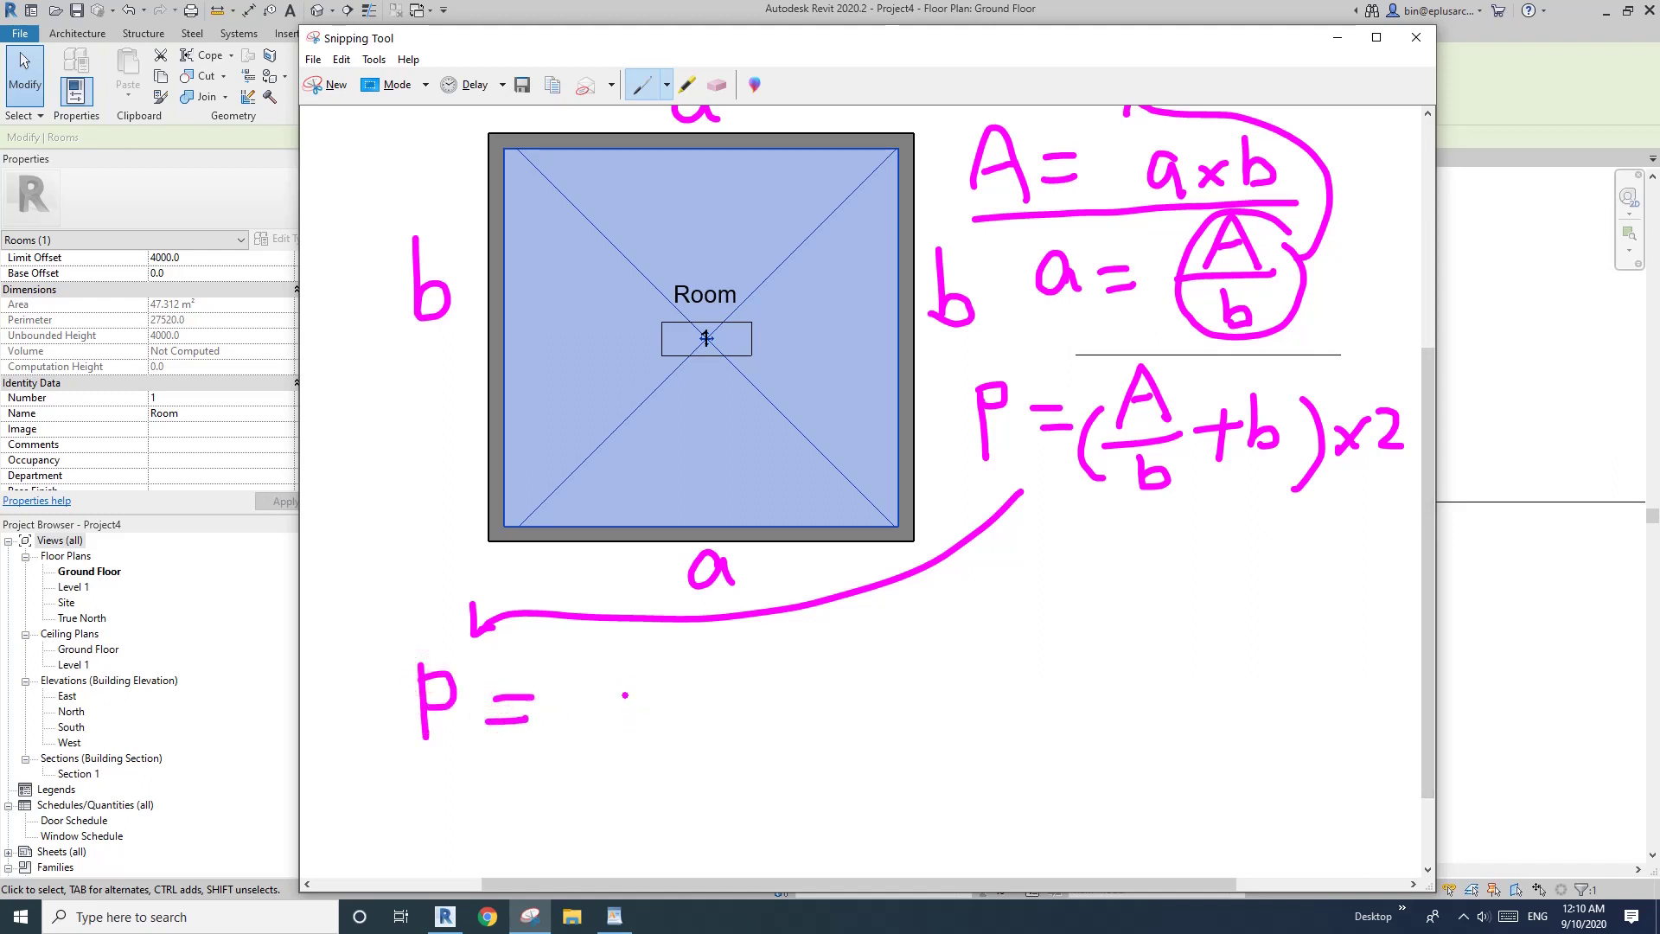
pyautogui.moveTo(629, 677)
pyautogui.mouseDown()
pyautogui.moveTo(656, 717)
pyautogui.moveTo(626, 760)
pyautogui.mouseUp()
pyautogui.moveTo(680, 702)
pyautogui.mouseDown()
pyautogui.moveTo(715, 730)
pyautogui.moveTo(678, 731)
pyautogui.moveTo(746, 714)
pyautogui.moveTo(755, 732)
pyautogui.moveTo(866, 700)
pyautogui.mouseUp()
pyautogui.moveTo(848, 678); pyautogui.dragTo(850, 725)
pyautogui.moveTo(895, 657)
pyautogui.mouseDown()
pyautogui.moveTo(910, 712)
pyautogui.moveTo(945, 705)
pyautogui.moveTo(946, 687)
pyautogui.moveTo(1034, 712)
pyautogui.mouseUp()
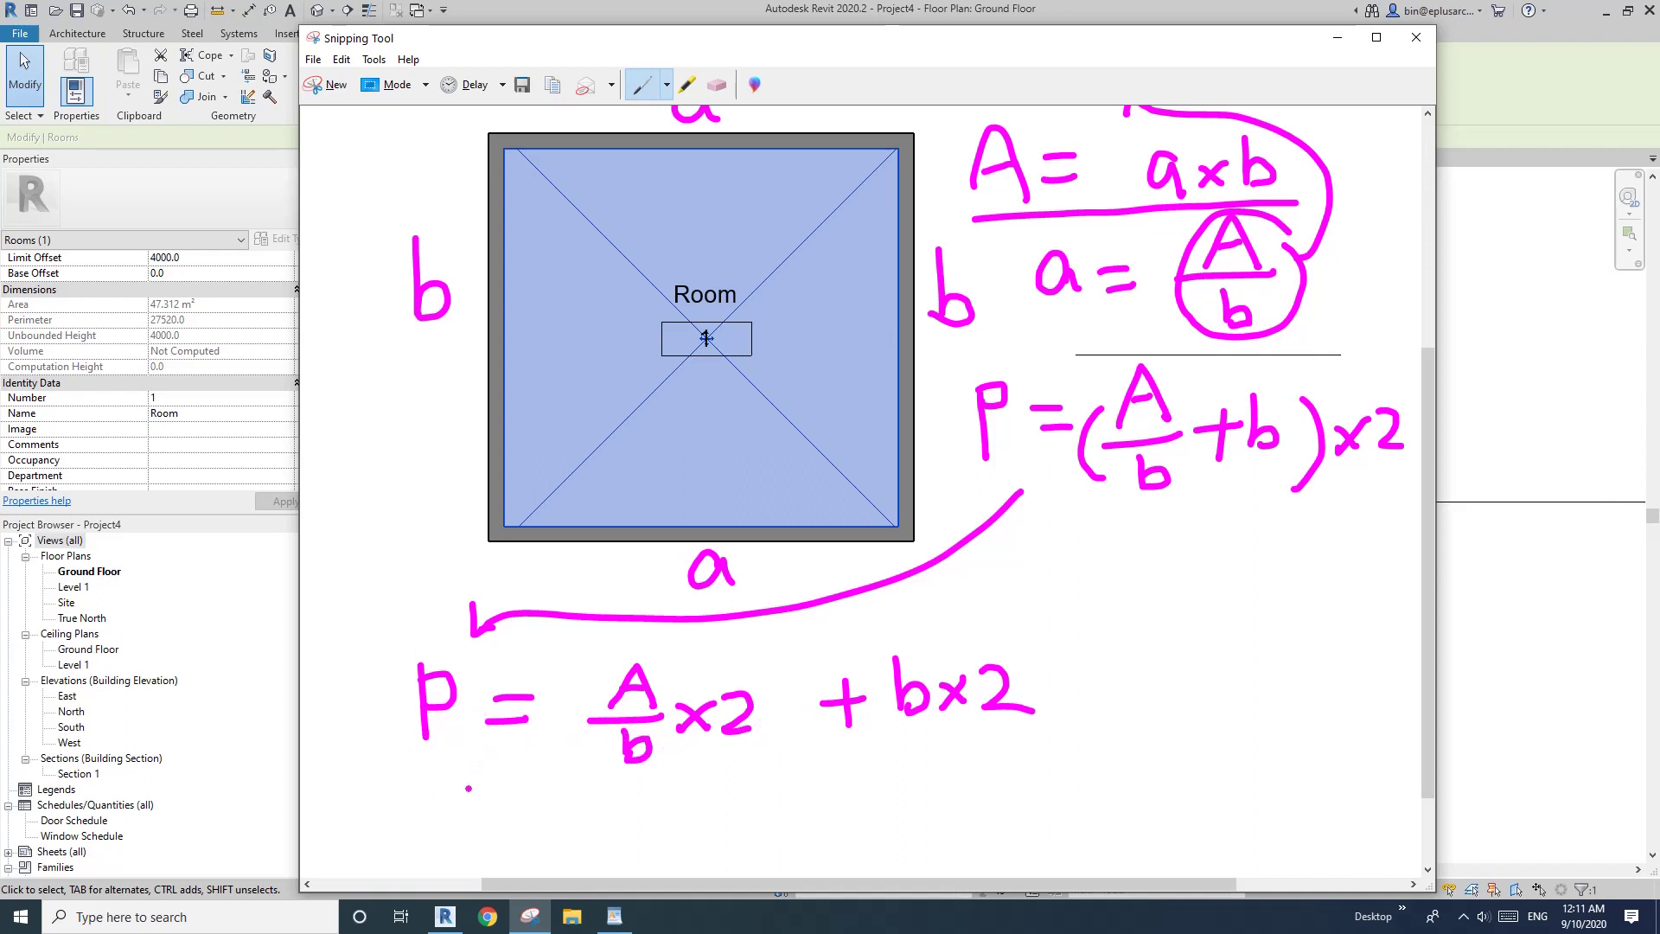
# Write Pb = 2A + 2b², rearrange to 2b²−Pb+2A=0, and box it.
pyautogui.moveTo(387, 787)
pyautogui.mouseDown()
pyautogui.moveTo(386, 840)
pyautogui.moveTo(405, 794)
pyautogui.moveTo(390, 809)
pyautogui.mouseUp()
pyautogui.moveTo(426, 784)
pyautogui.mouseDown()
pyautogui.moveTo(428, 823)
pyautogui.moveTo(446, 811)
pyautogui.moveTo(423, 830)
pyautogui.moveTo(415, 815)
pyautogui.moveTo(529, 807)
pyautogui.moveTo(538, 823)
pyautogui.moveTo(593, 793)
pyautogui.moveTo(585, 832)
pyautogui.moveTo(610, 832)
pyautogui.moveTo(630, 781)
pyautogui.moveTo(655, 833)
pyautogui.moveTo(640, 811)
pyautogui.moveTo(707, 805)
pyautogui.moveTo(755, 774)
pyautogui.moveTo(761, 817)
pyautogui.mouseUp()
pyautogui.moveTo(778, 749)
pyautogui.mouseDown()
pyautogui.moveTo(807, 765)
pyautogui.moveTo(732, 816)
pyautogui.moveTo(921, 797)
pyautogui.moveTo(907, 804)
pyautogui.mouseUp()
pyautogui.moveTo(985, 758); pyautogui.dragTo(1009, 785)
pyautogui.moveTo(1018, 742)
pyautogui.mouseDown()
pyautogui.moveTo(1034, 779)
pyautogui.moveTo(1050, 732)
pyautogui.moveTo(1083, 742)
pyautogui.mouseUp()
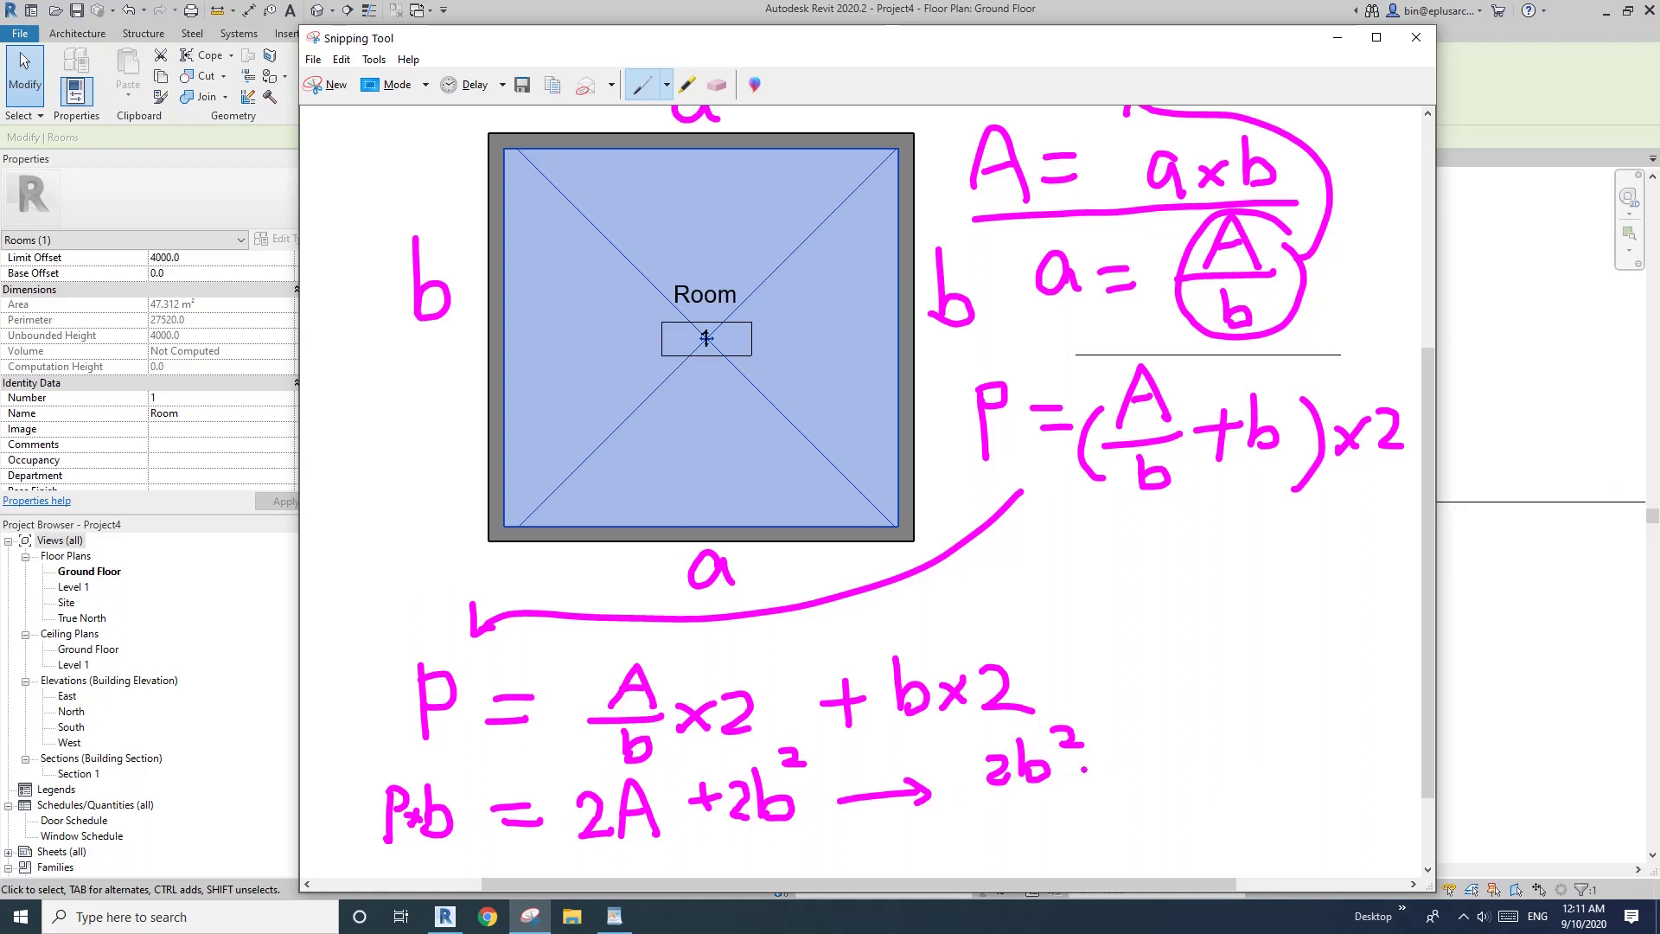
pyautogui.moveTo(1072, 769)
pyautogui.mouseDown()
pyautogui.moveTo(1155, 756)
pyautogui.moveTo(1189, 775)
pyautogui.moveTo(1241, 757)
pyautogui.moveTo(1226, 763)
pyautogui.moveTo(1229, 742)
pyautogui.moveTo(1279, 741)
pyautogui.moveTo(1270, 767)
pyautogui.moveTo(1303, 778)
pyautogui.moveTo(1332, 755)
pyautogui.mouseUp()
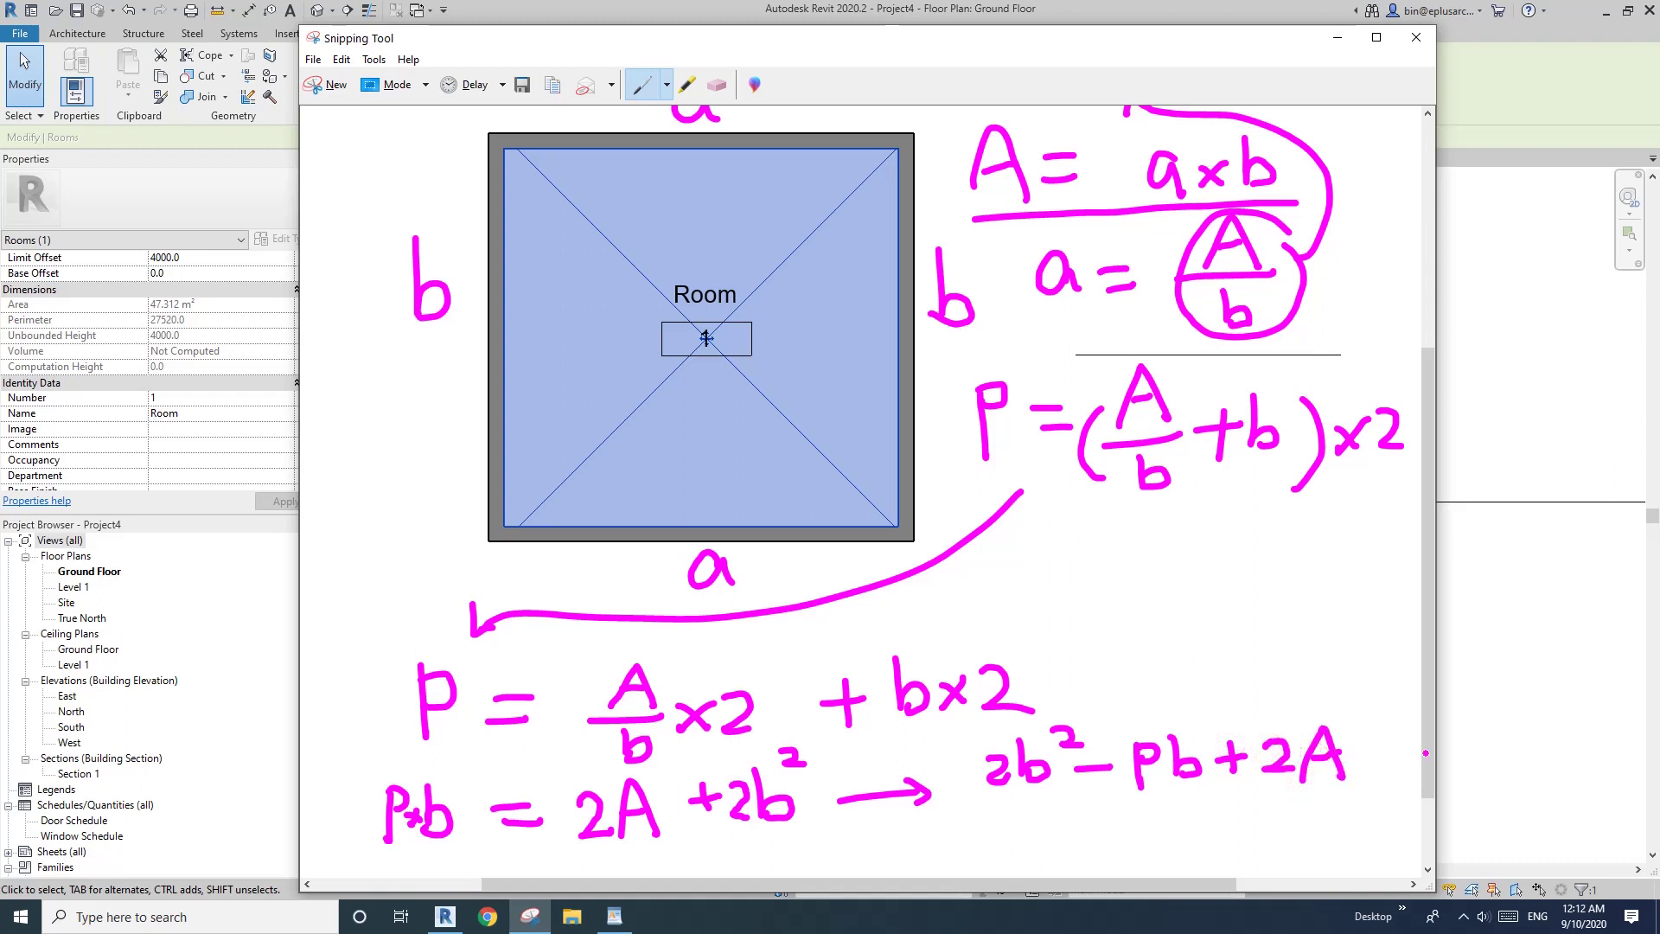
pyautogui.moveTo(1240, 881); pyautogui.dragTo(1340, 881)
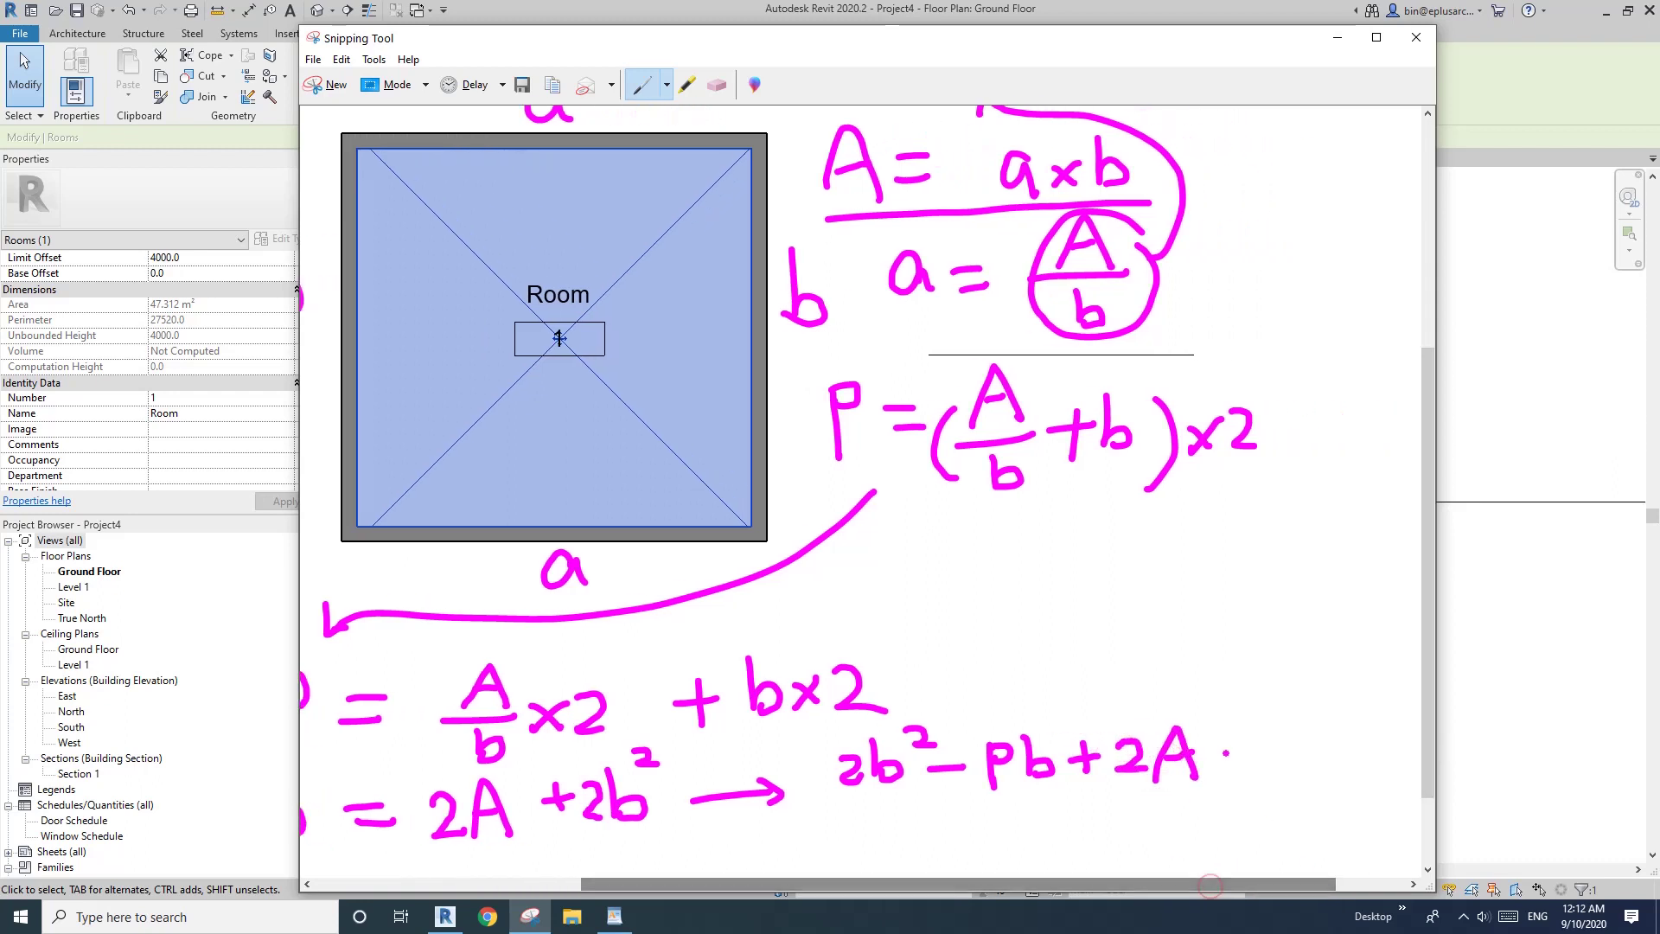
pyautogui.moveTo(1219, 746)
pyautogui.mouseDown()
pyautogui.moveTo(1254, 742)
pyautogui.moveTo(1256, 759)
pyautogui.moveTo(1288, 731)
pyautogui.mouseUp()
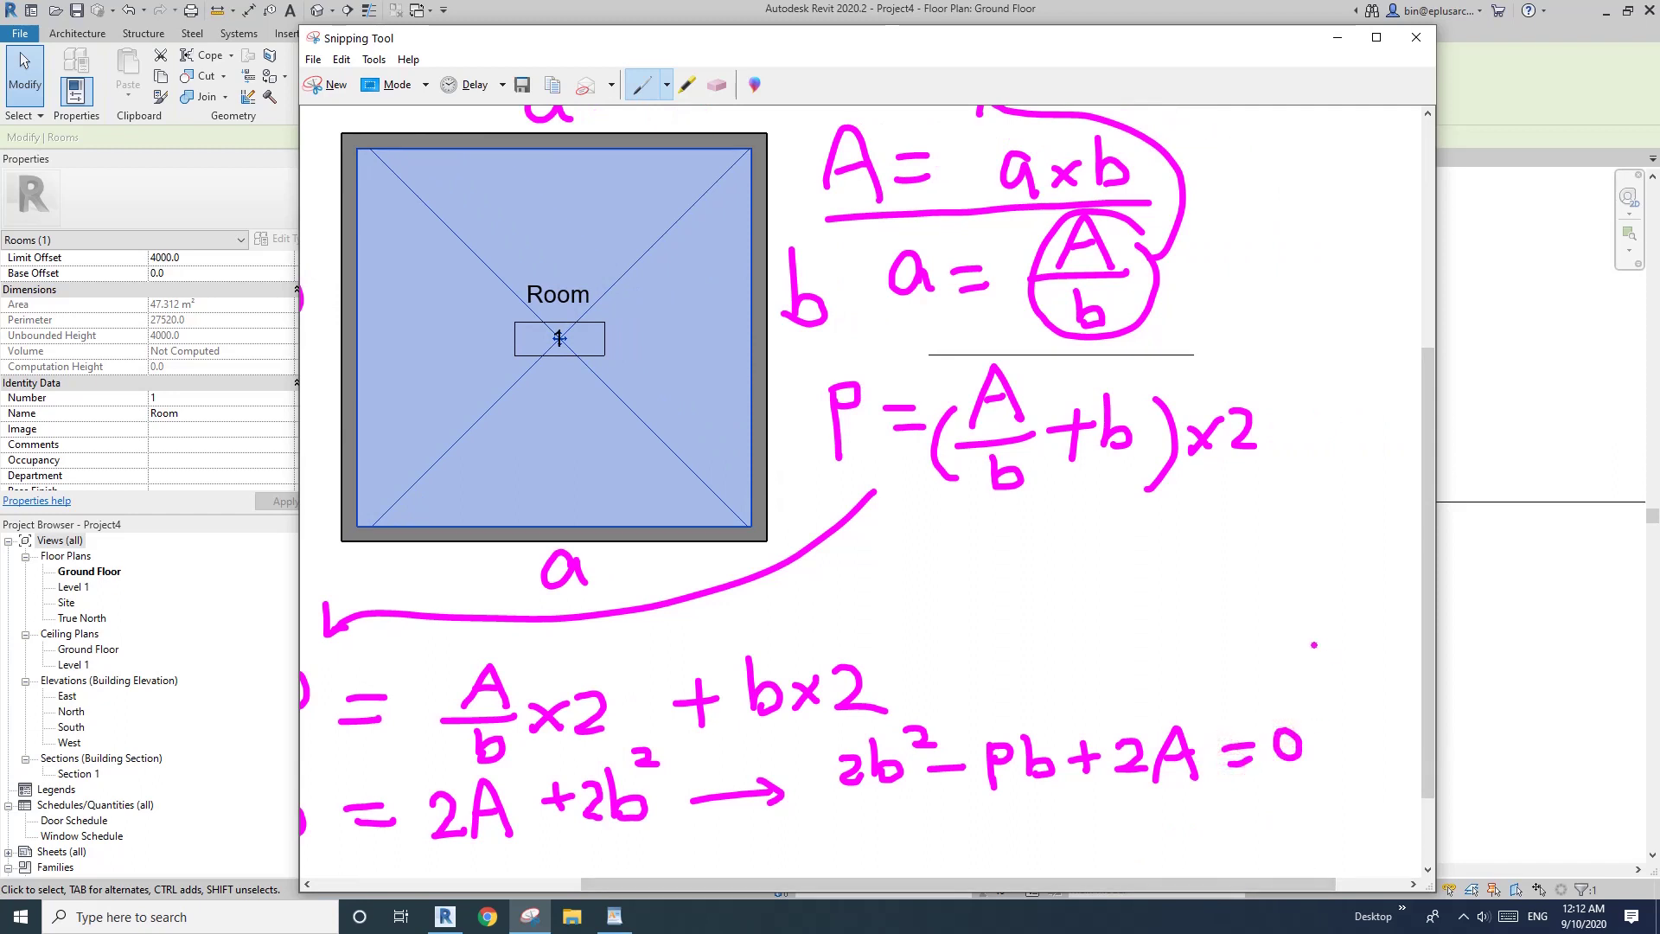
pyautogui.moveTo(828, 813)
pyautogui.mouseDown()
pyautogui.moveTo(1296, 779)
pyautogui.moveTo(1327, 710)
pyautogui.mouseUp()
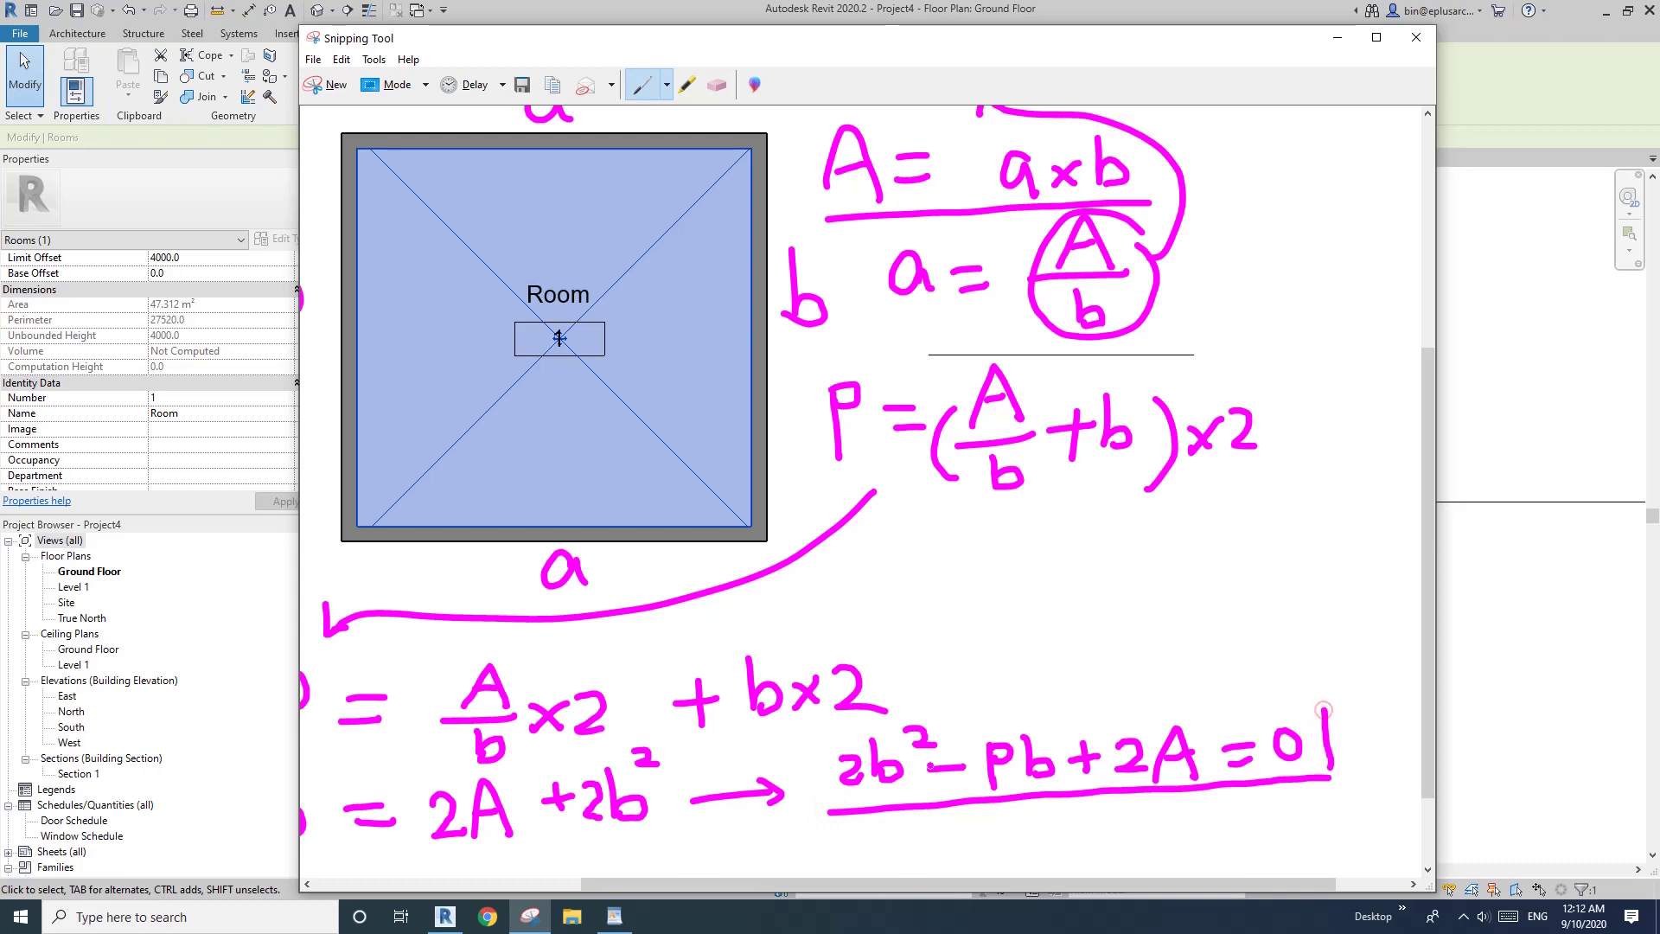
pyautogui.moveTo(826, 804)
pyautogui.mouseDown()
pyautogui.moveTo(812, 728)
pyautogui.moveTo(1314, 688)
pyautogui.moveTo(1326, 718)
pyautogui.mouseUp()
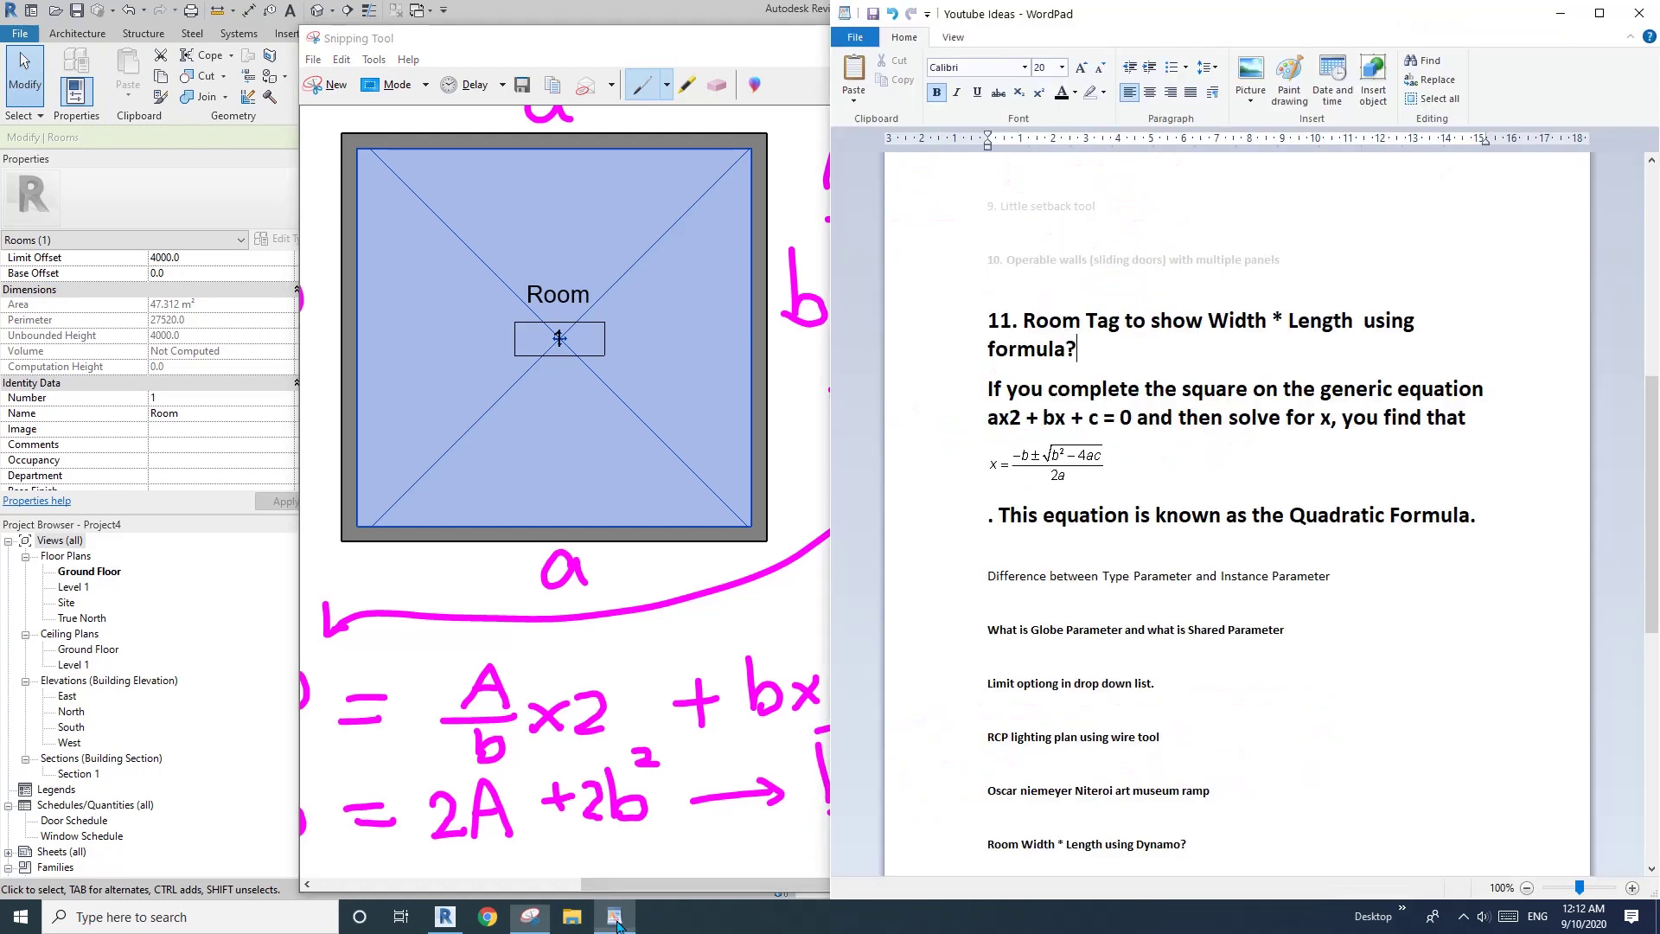
# Bring up the Youtube Ideas notes and review the quadratic formula under idea 11.
pyautogui.click(614, 916)
pyautogui.moveTo(1298, 13); pyautogui.dragTo(571, 73)
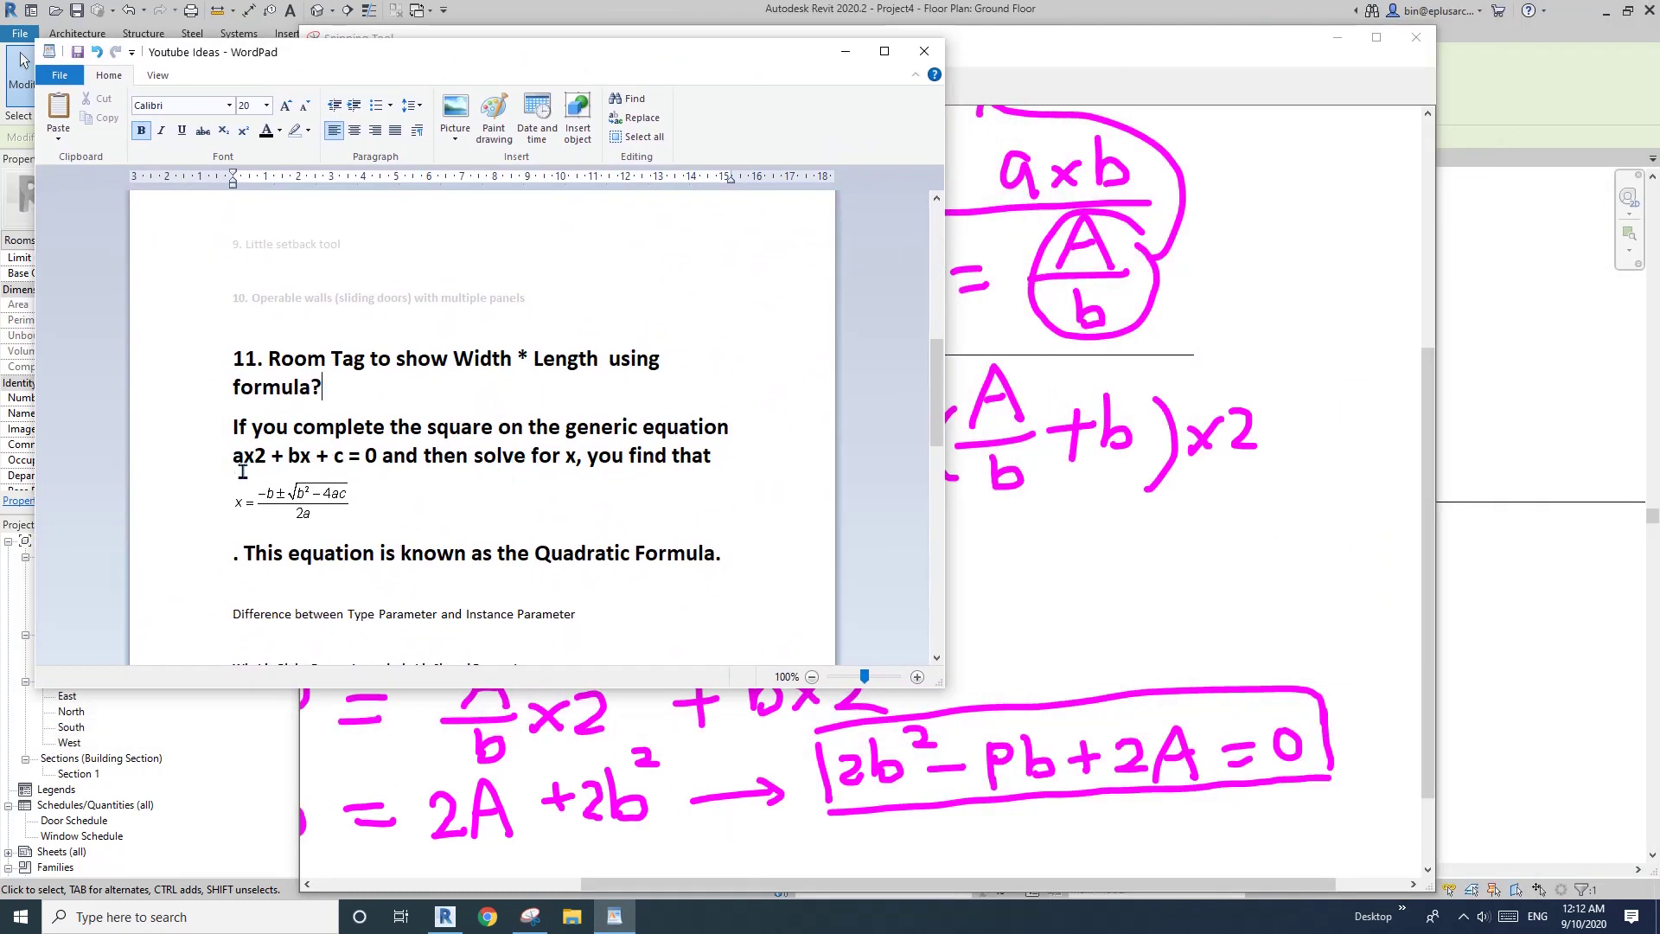
pyautogui.moveTo(233, 456); pyautogui.dragTo(377, 453)
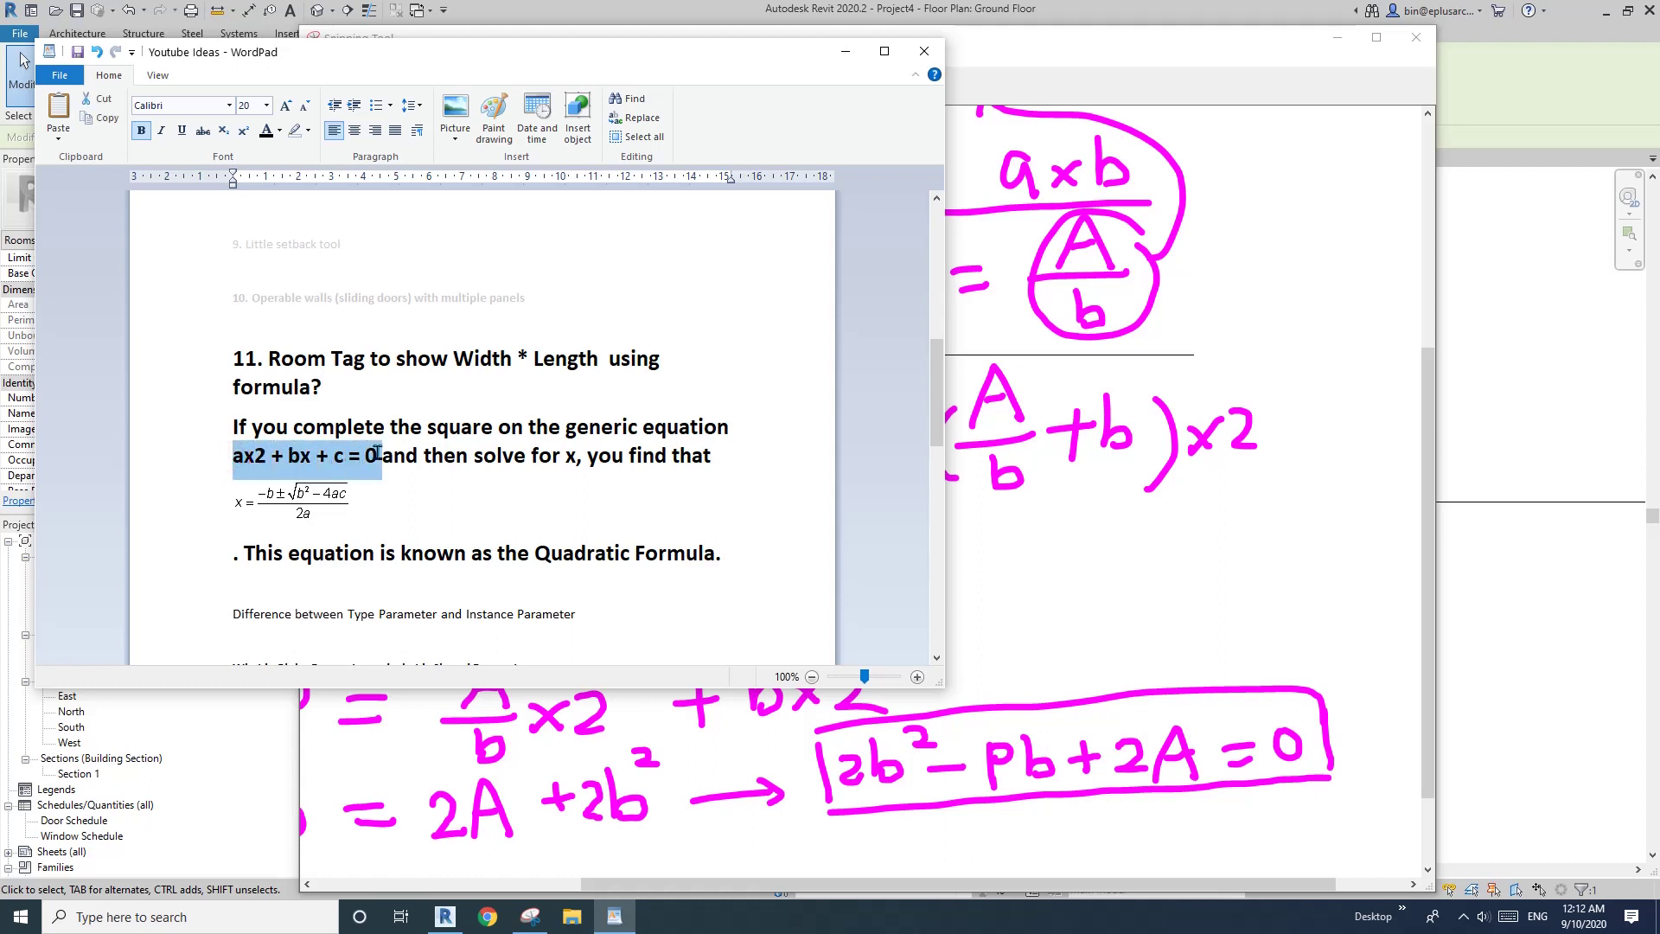
pyautogui.click(442, 454)
pyautogui.click(284, 456)
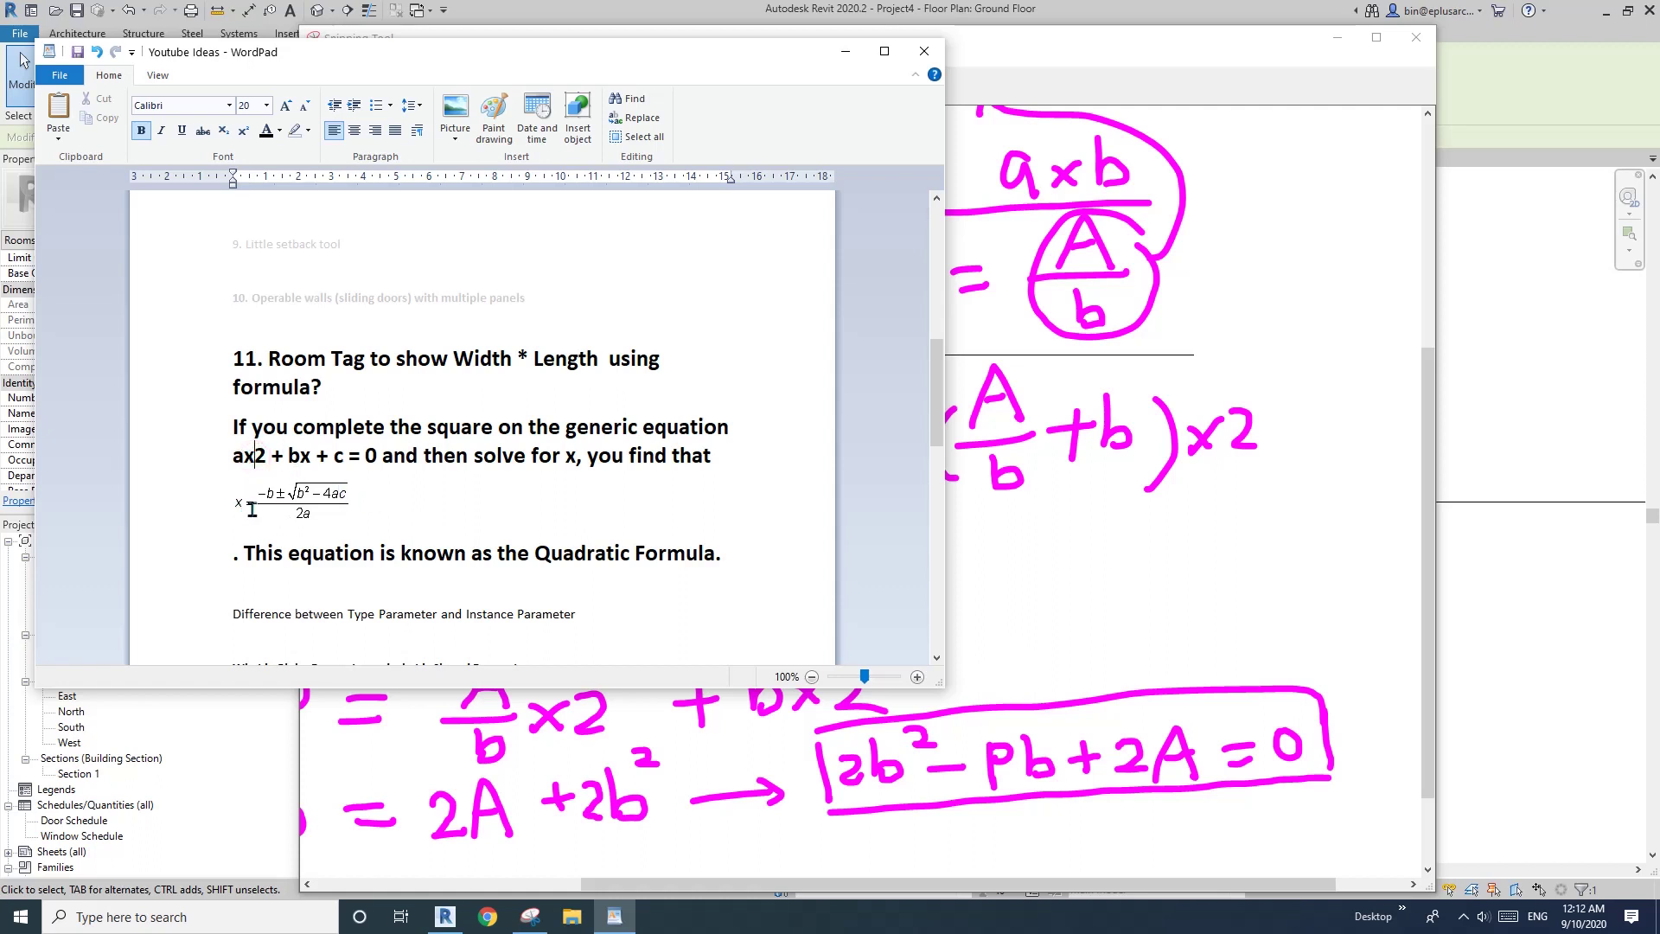
pyautogui.click(292, 494)
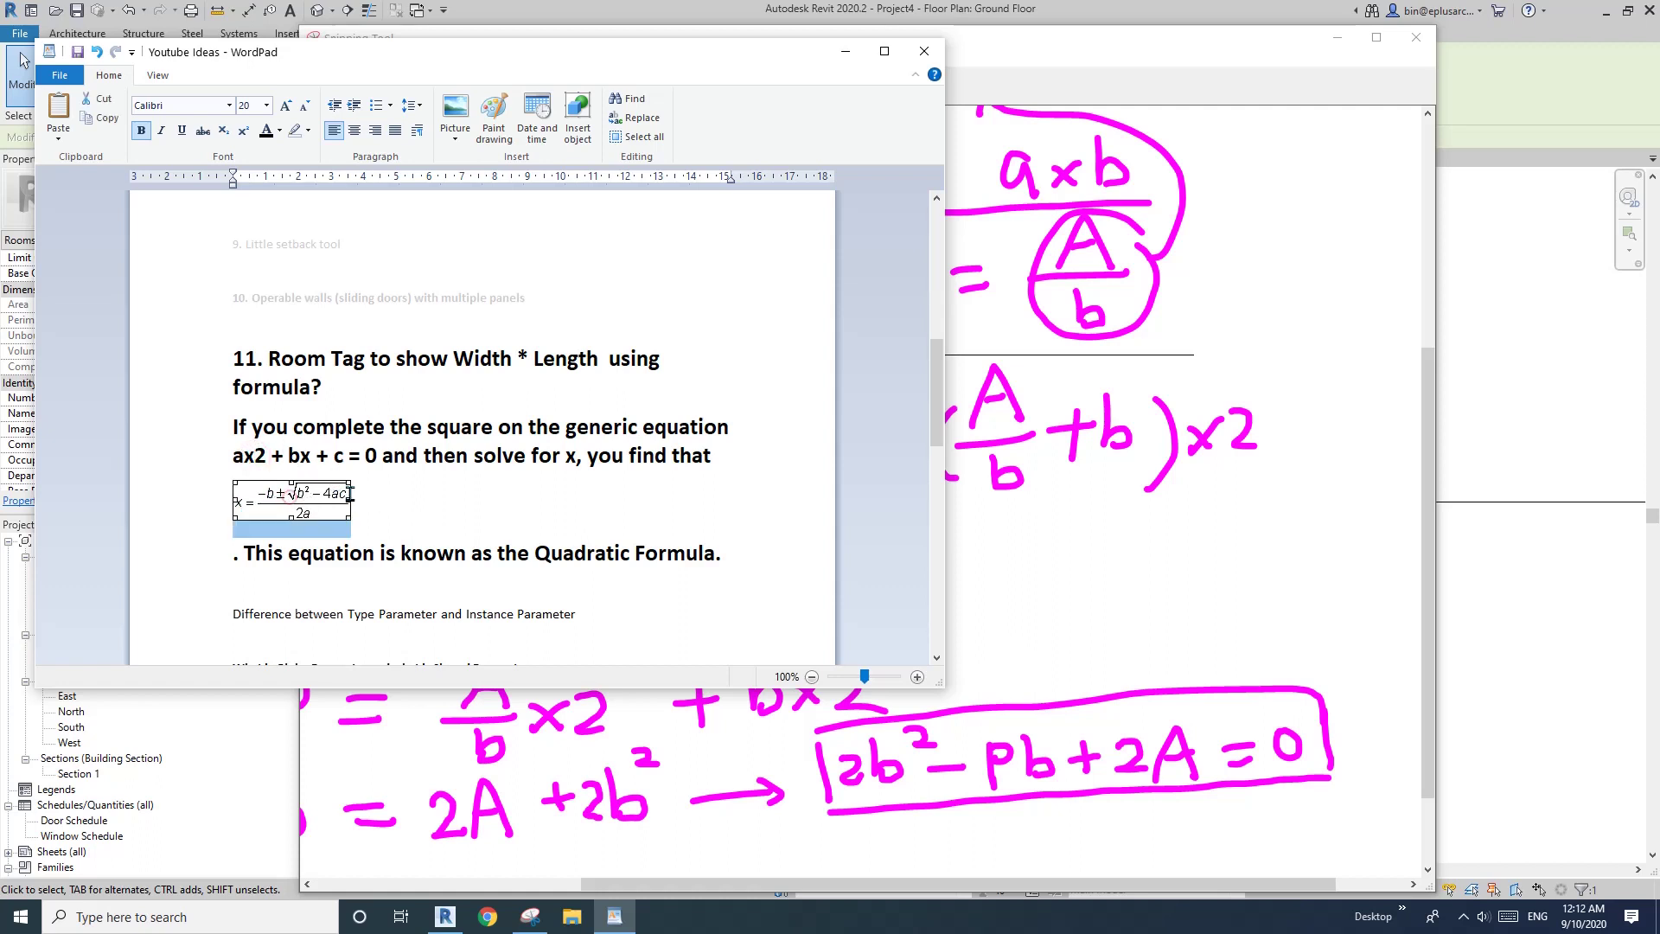
pyautogui.click(415, 495)
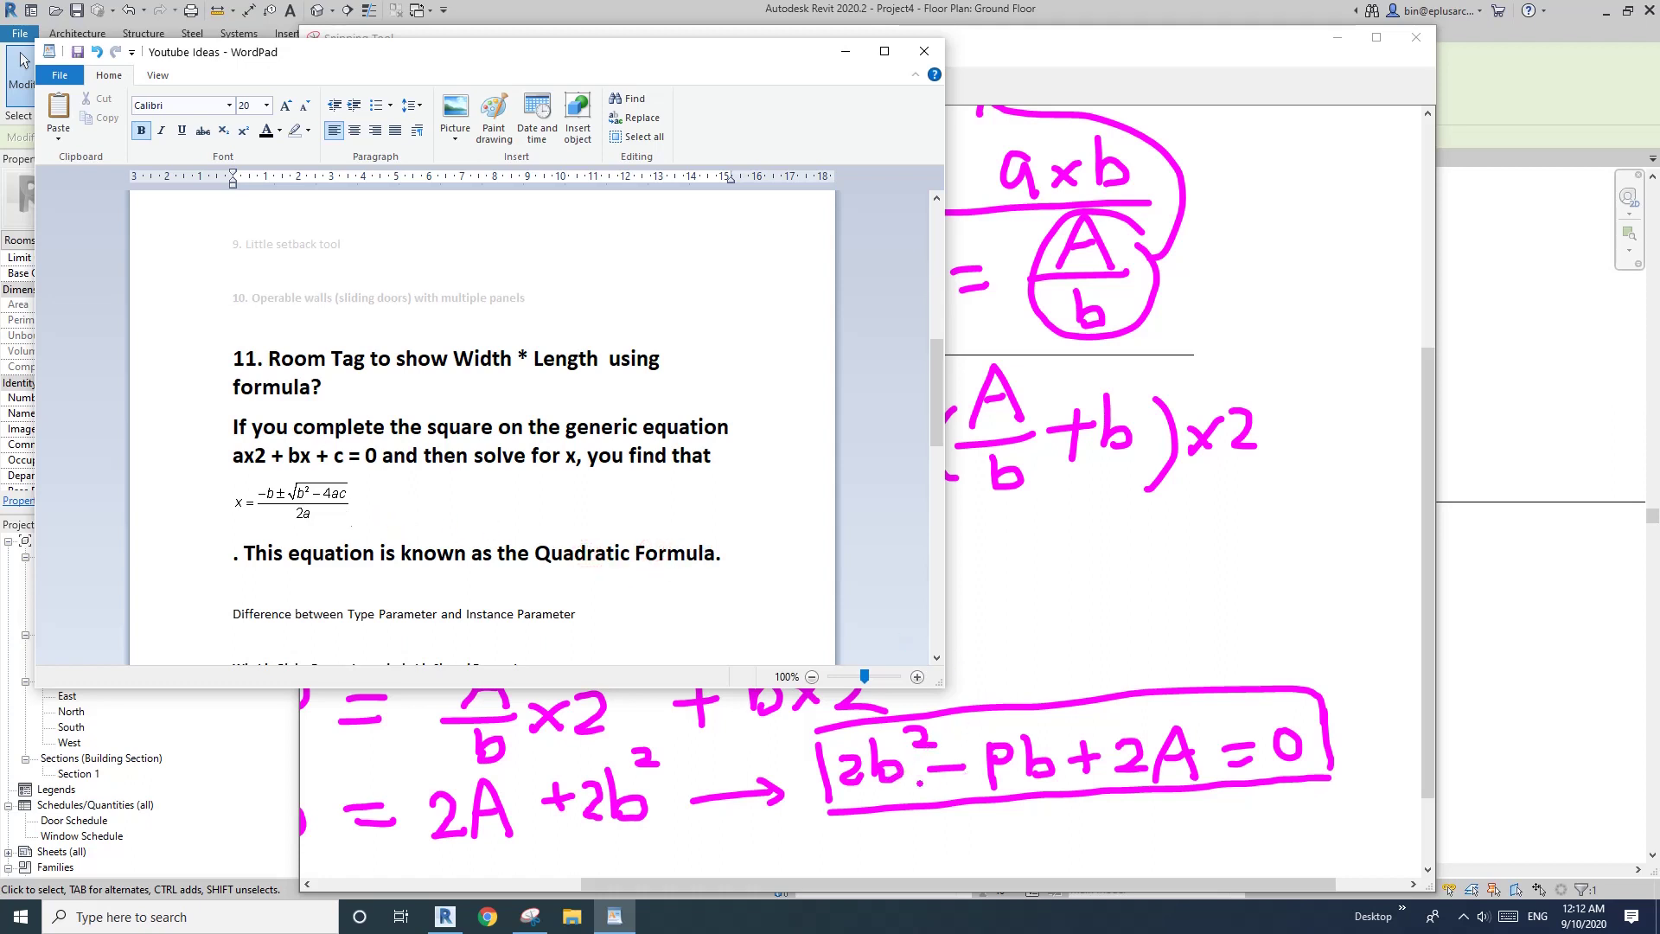
# Resize and reposition the notes window in front of the equation sketch.
pyautogui.moveTo(662, 66); pyautogui.dragTo(1303, 40)
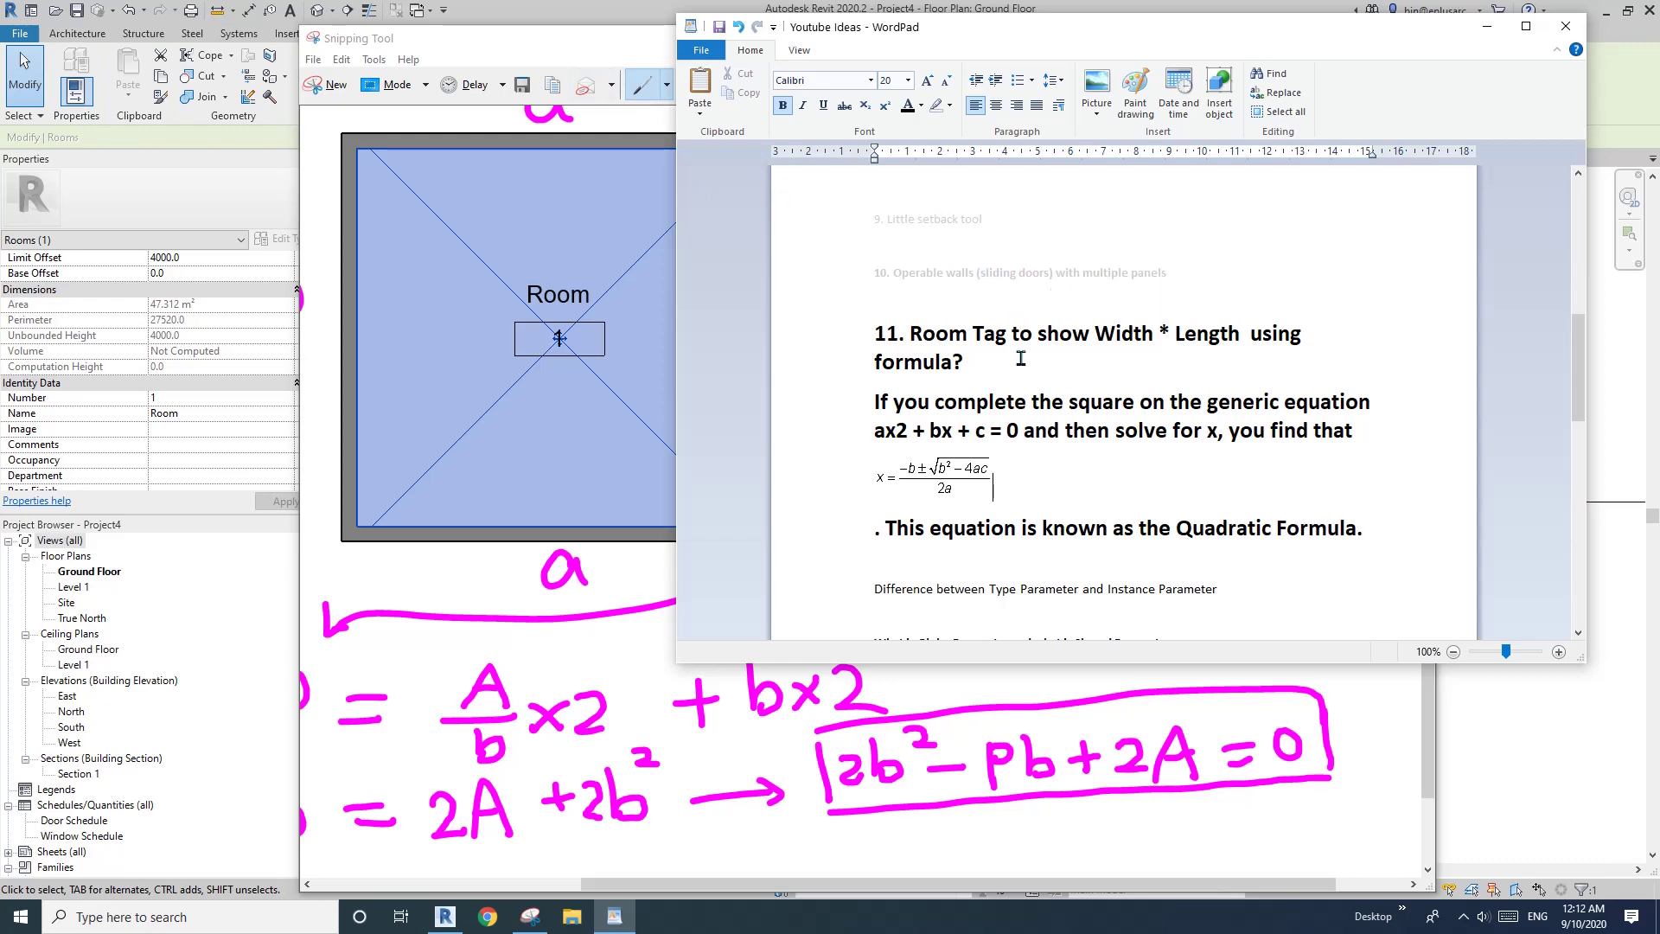
pyautogui.moveTo(1091, 42); pyautogui.dragTo(861, 82)
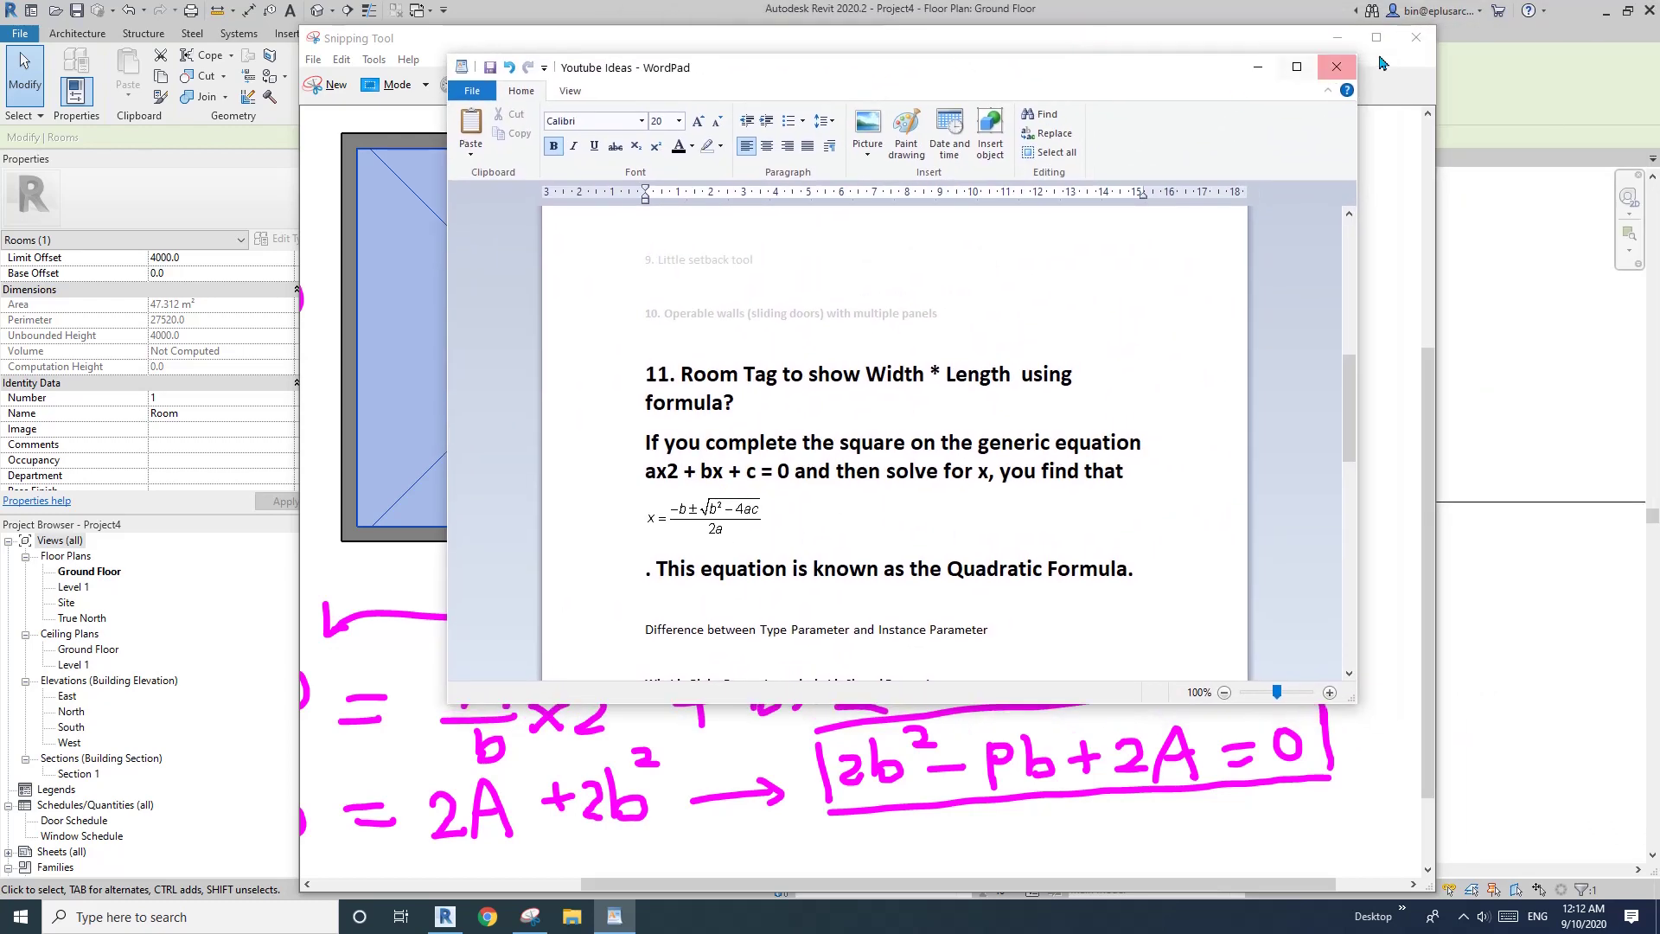
pyautogui.click(1365, 50)
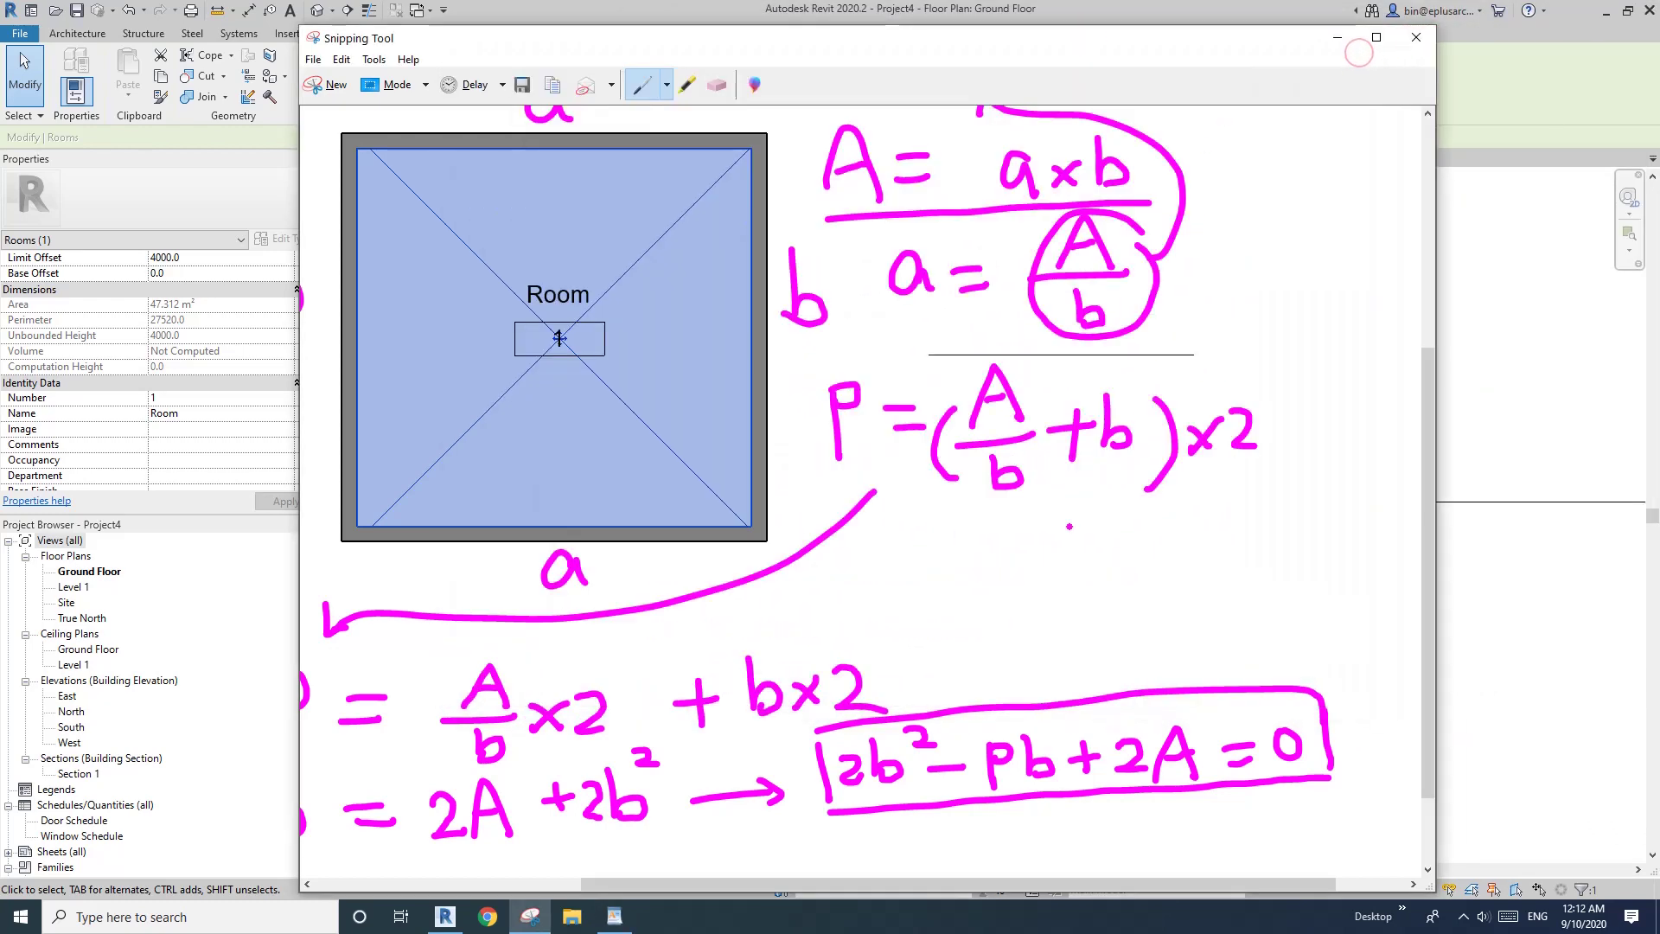
pyautogui.click(614, 916)
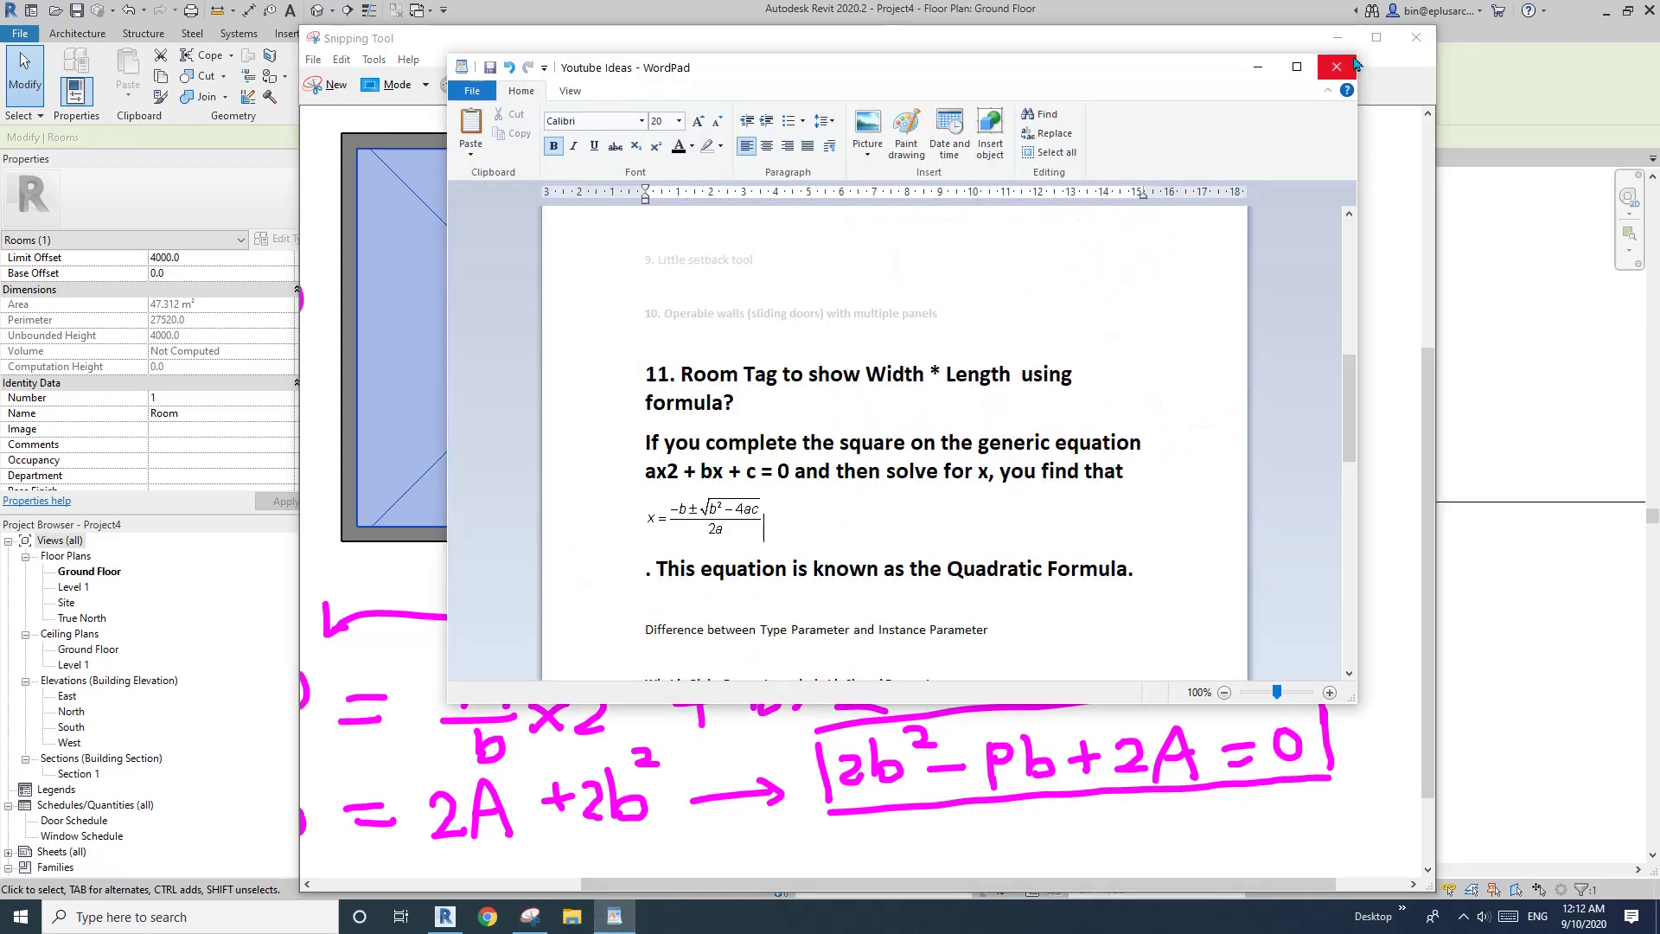
pyautogui.moveTo(1356, 54); pyautogui.dragTo(1098, 217)
pyautogui.moveTo(817, 243); pyautogui.dragTo(1345, 36)
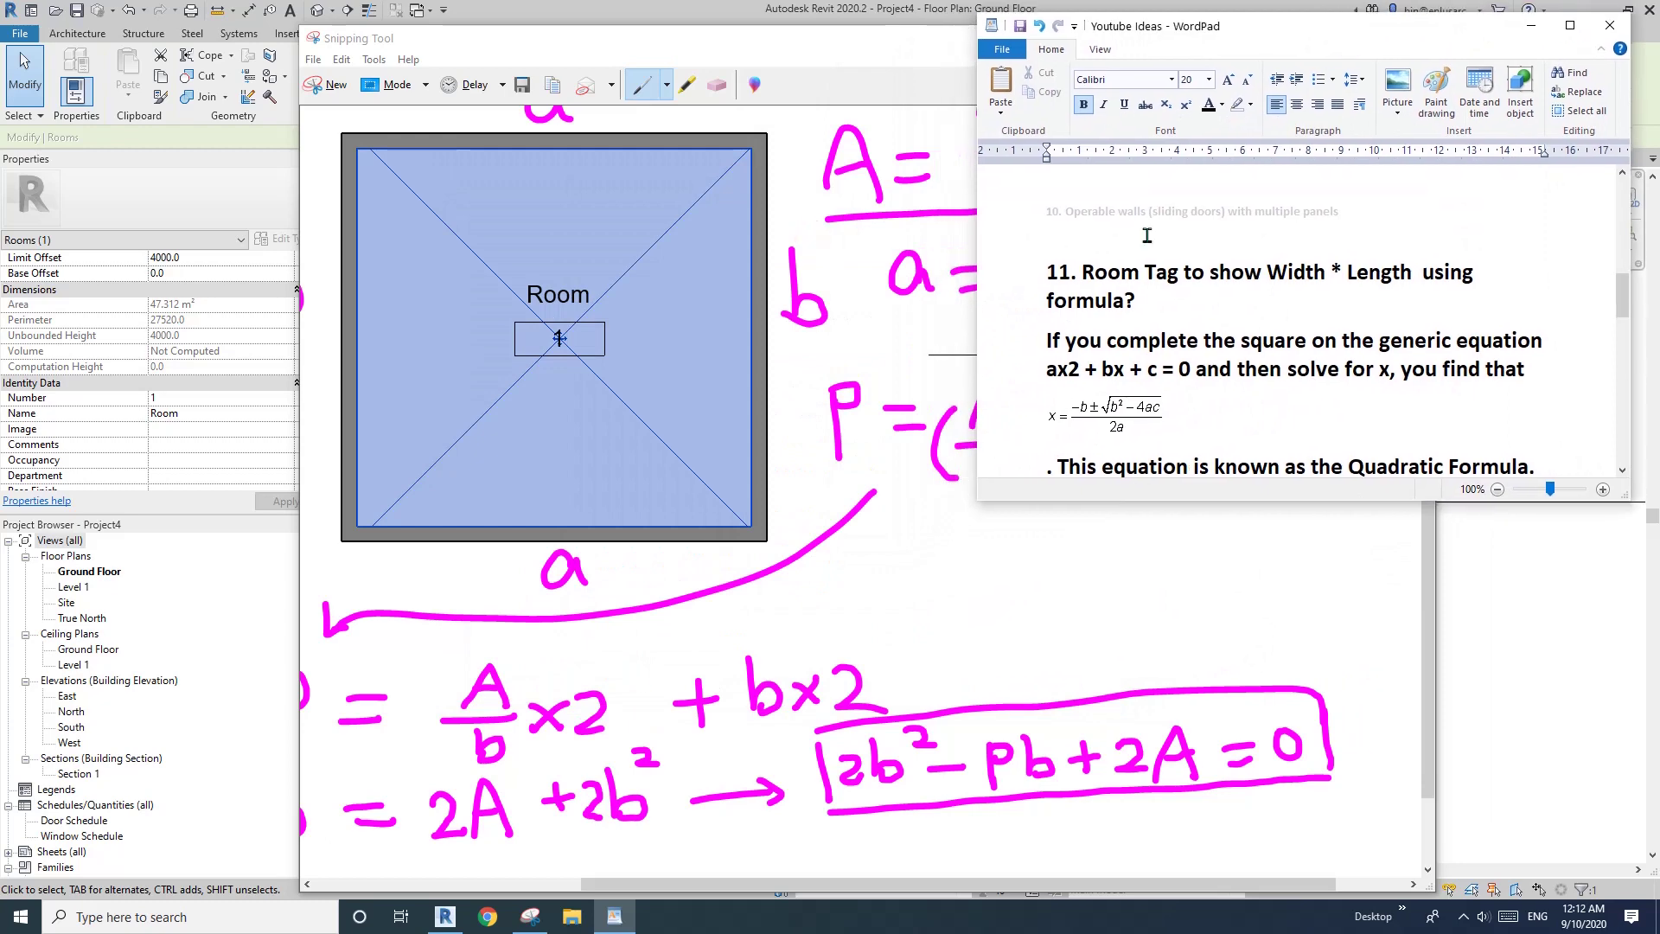
# Shrink and narrow the sketch window to uncover the Revit floor plan and room.
pyautogui.moveTo(752, 30); pyautogui.dragTo(796, 353)
pyautogui.scroll(-5, 865, 658)
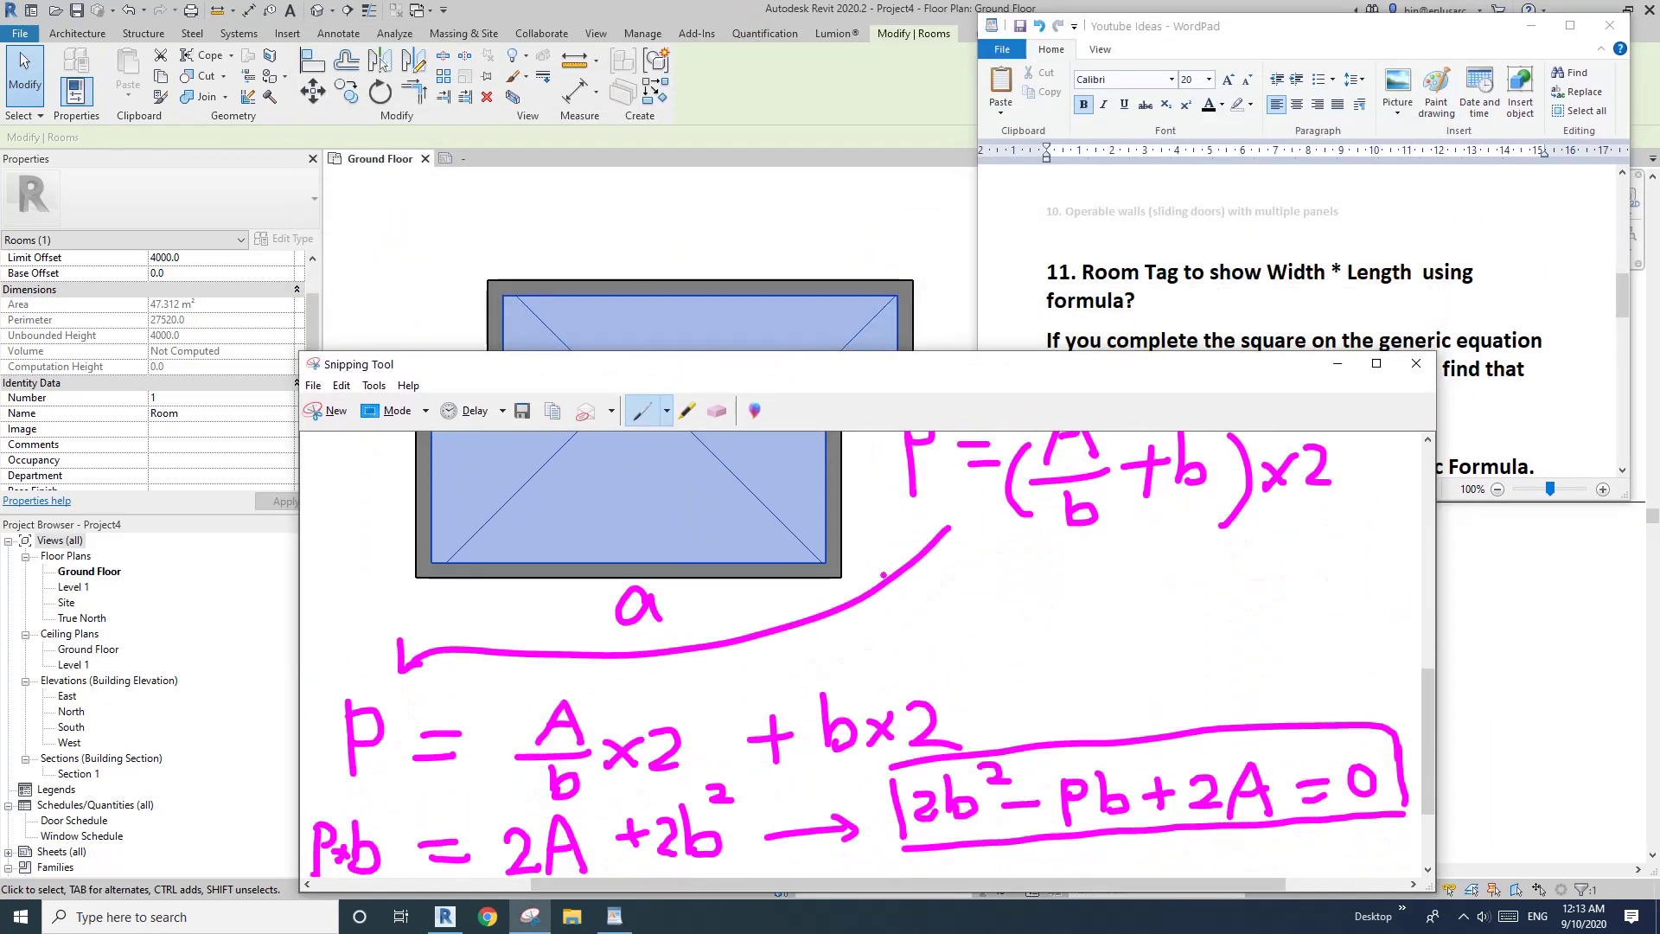
pyautogui.moveTo(298, 589); pyautogui.dragTo(803, 588)
pyautogui.moveTo(1088, 890); pyautogui.dragTo(1273, 891)
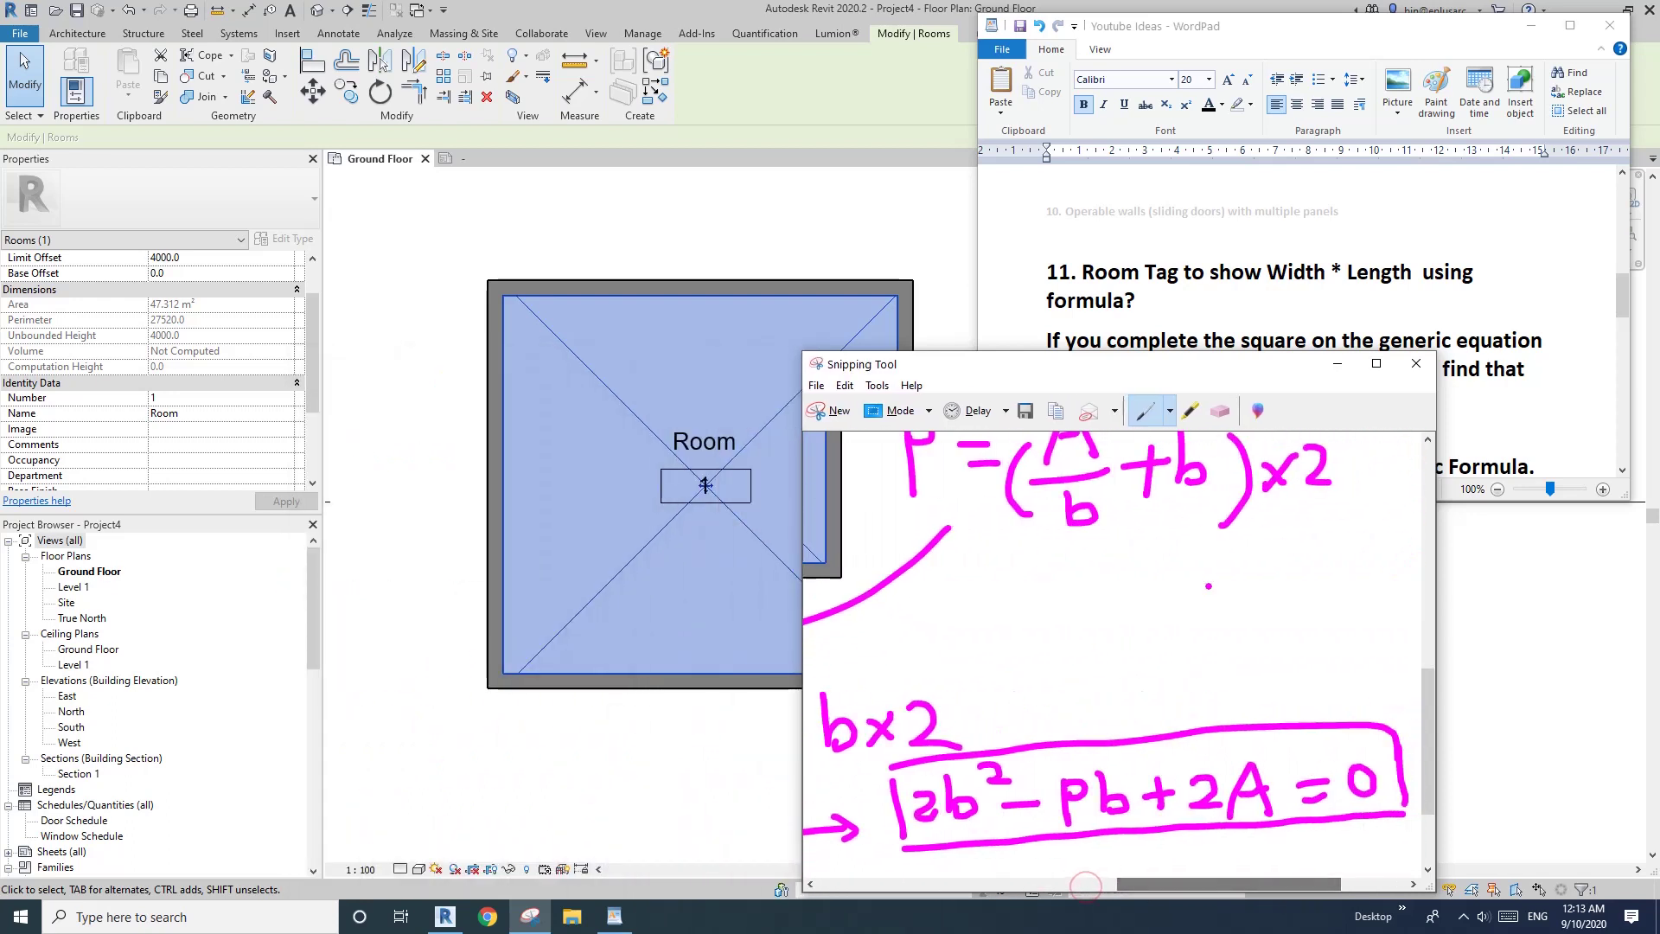
pyautogui.moveTo(1166, 373); pyautogui.dragTo(1306, 476)
pyautogui.scroll(-3, 1361, 626)
# Fit Revit on the left half showing the whole room, then edit the room tag family.
pyautogui.click(1307, 449)
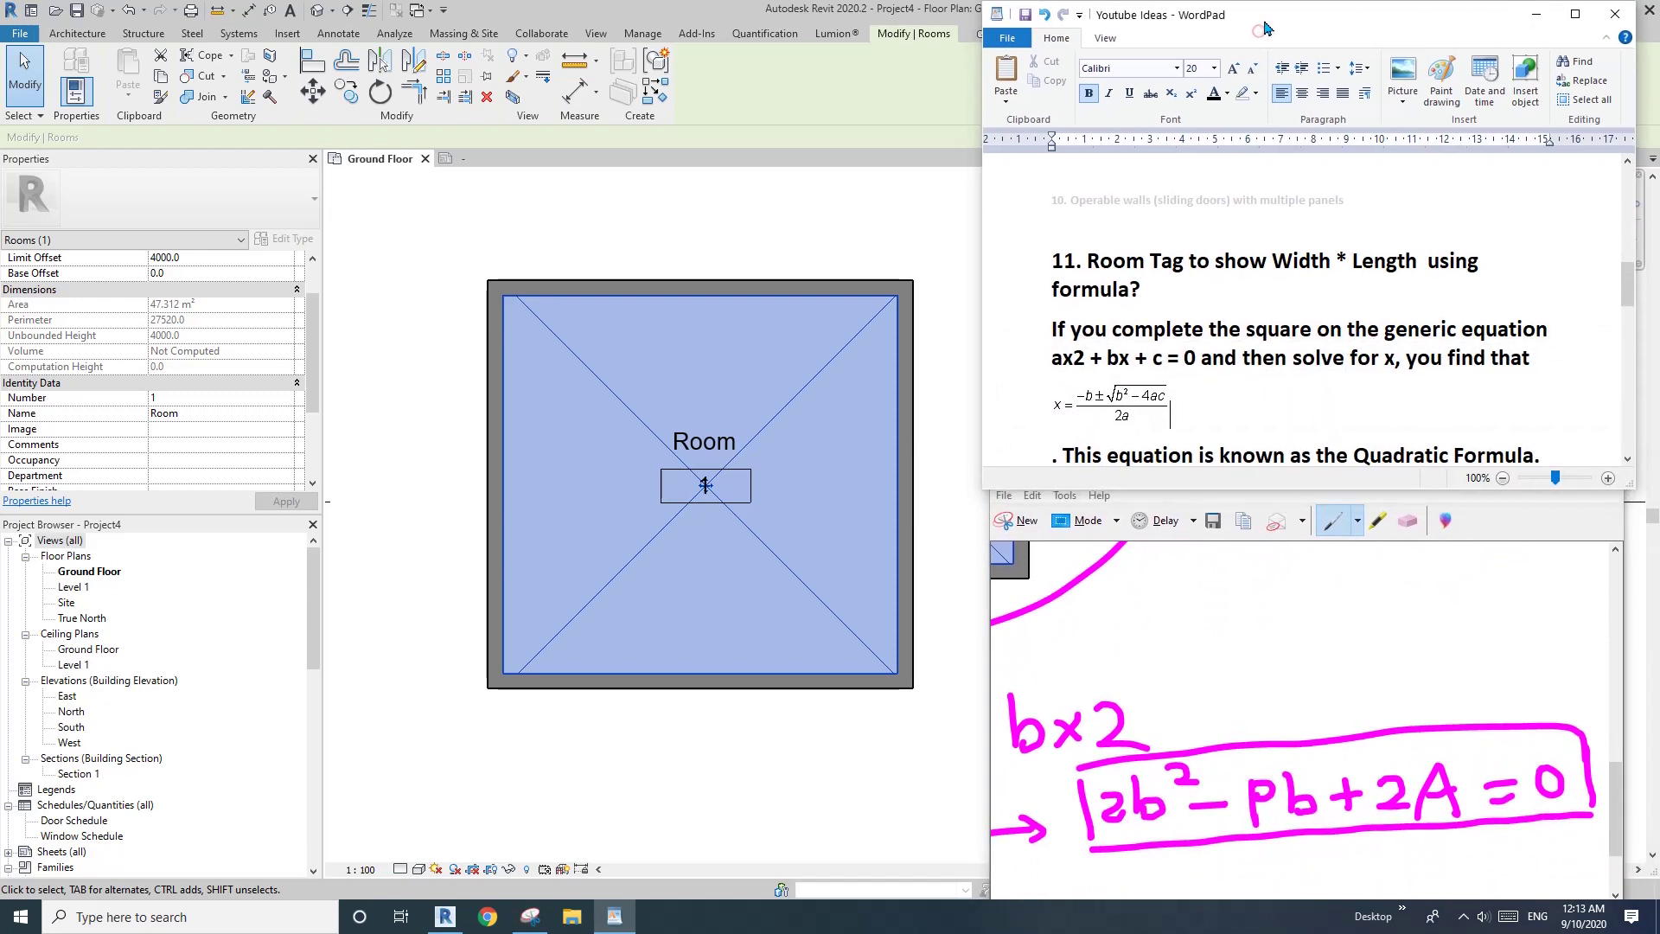
pyautogui.click(603, 215)
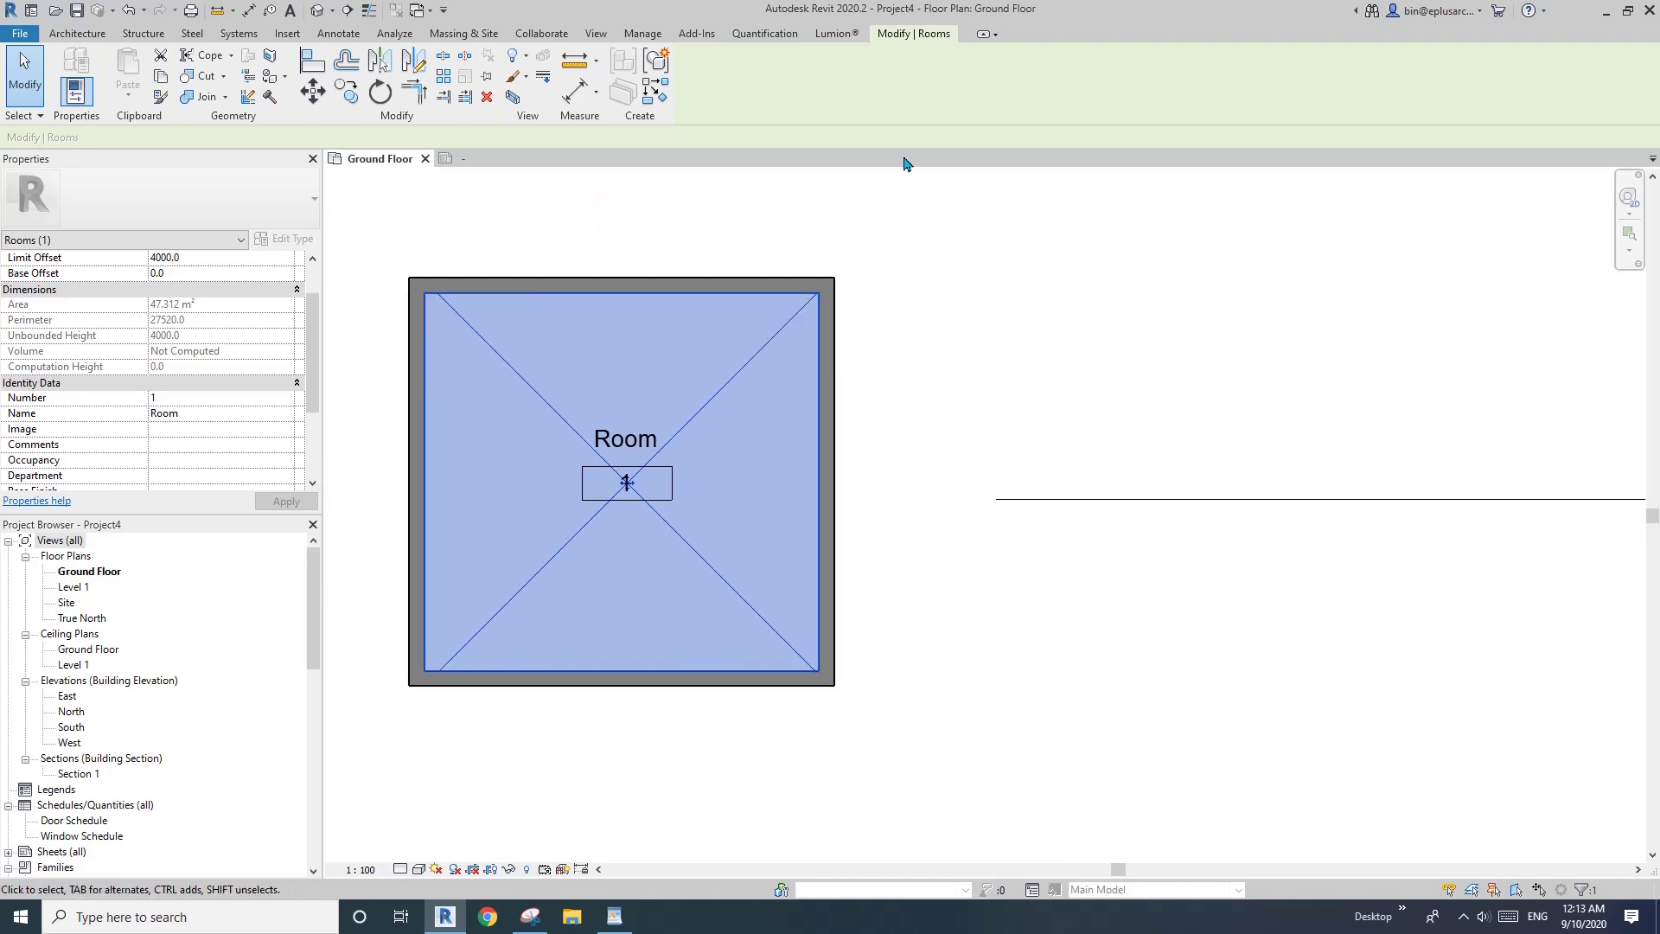
pyautogui.doubleClick(855, 19)
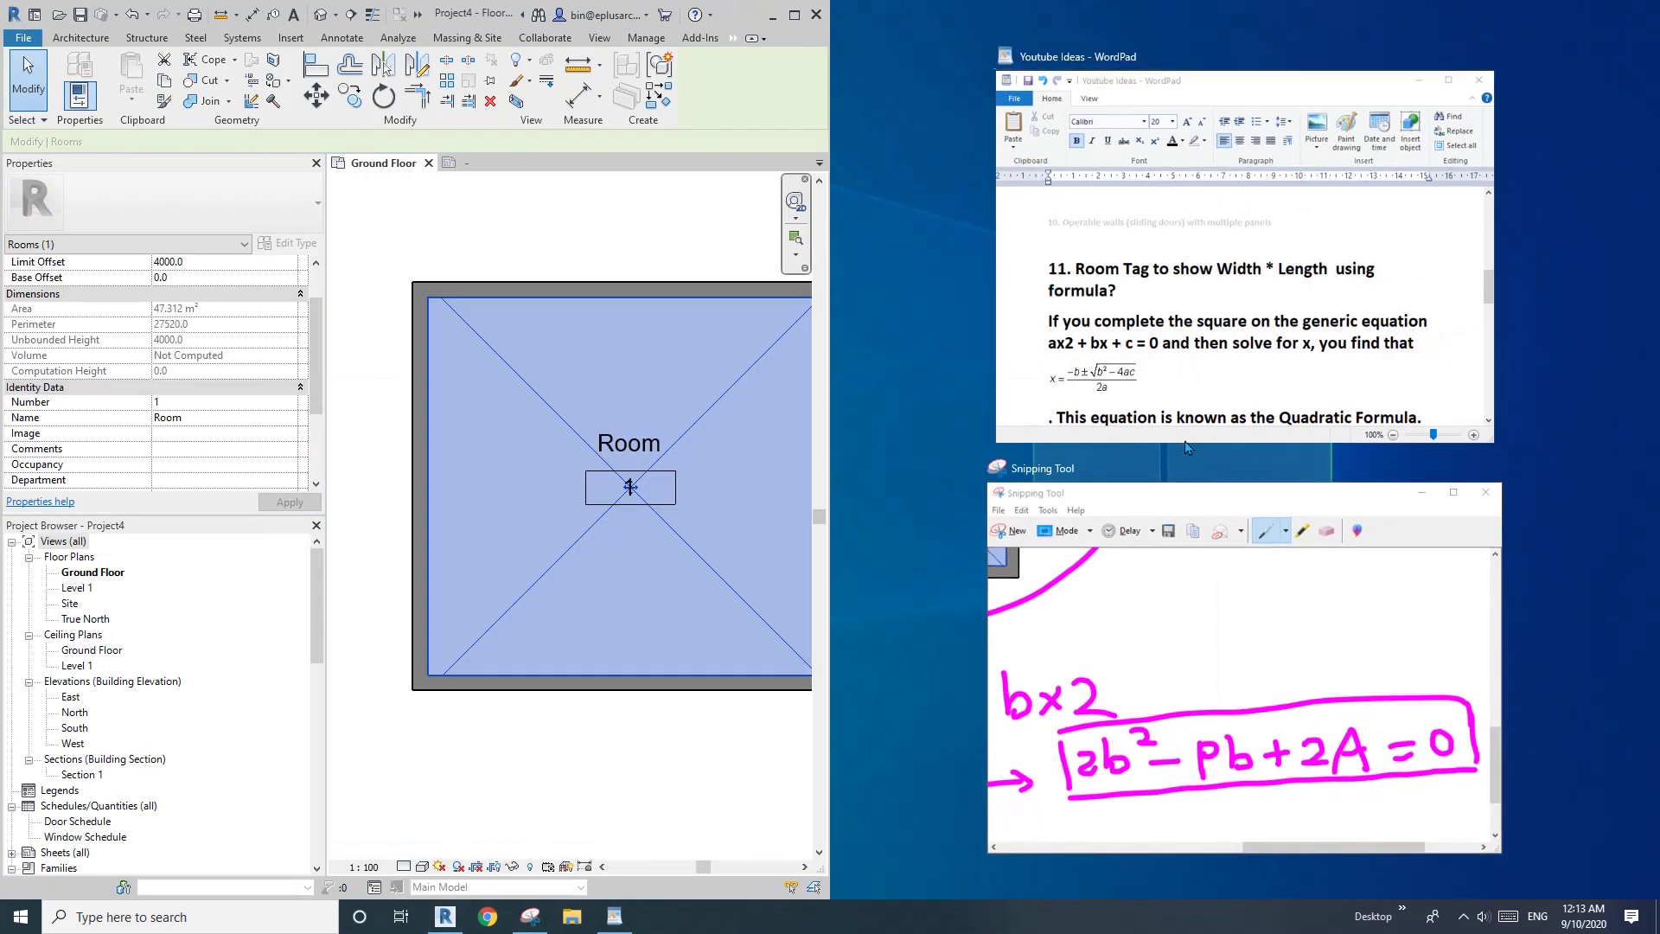
pyautogui.press('Escape')
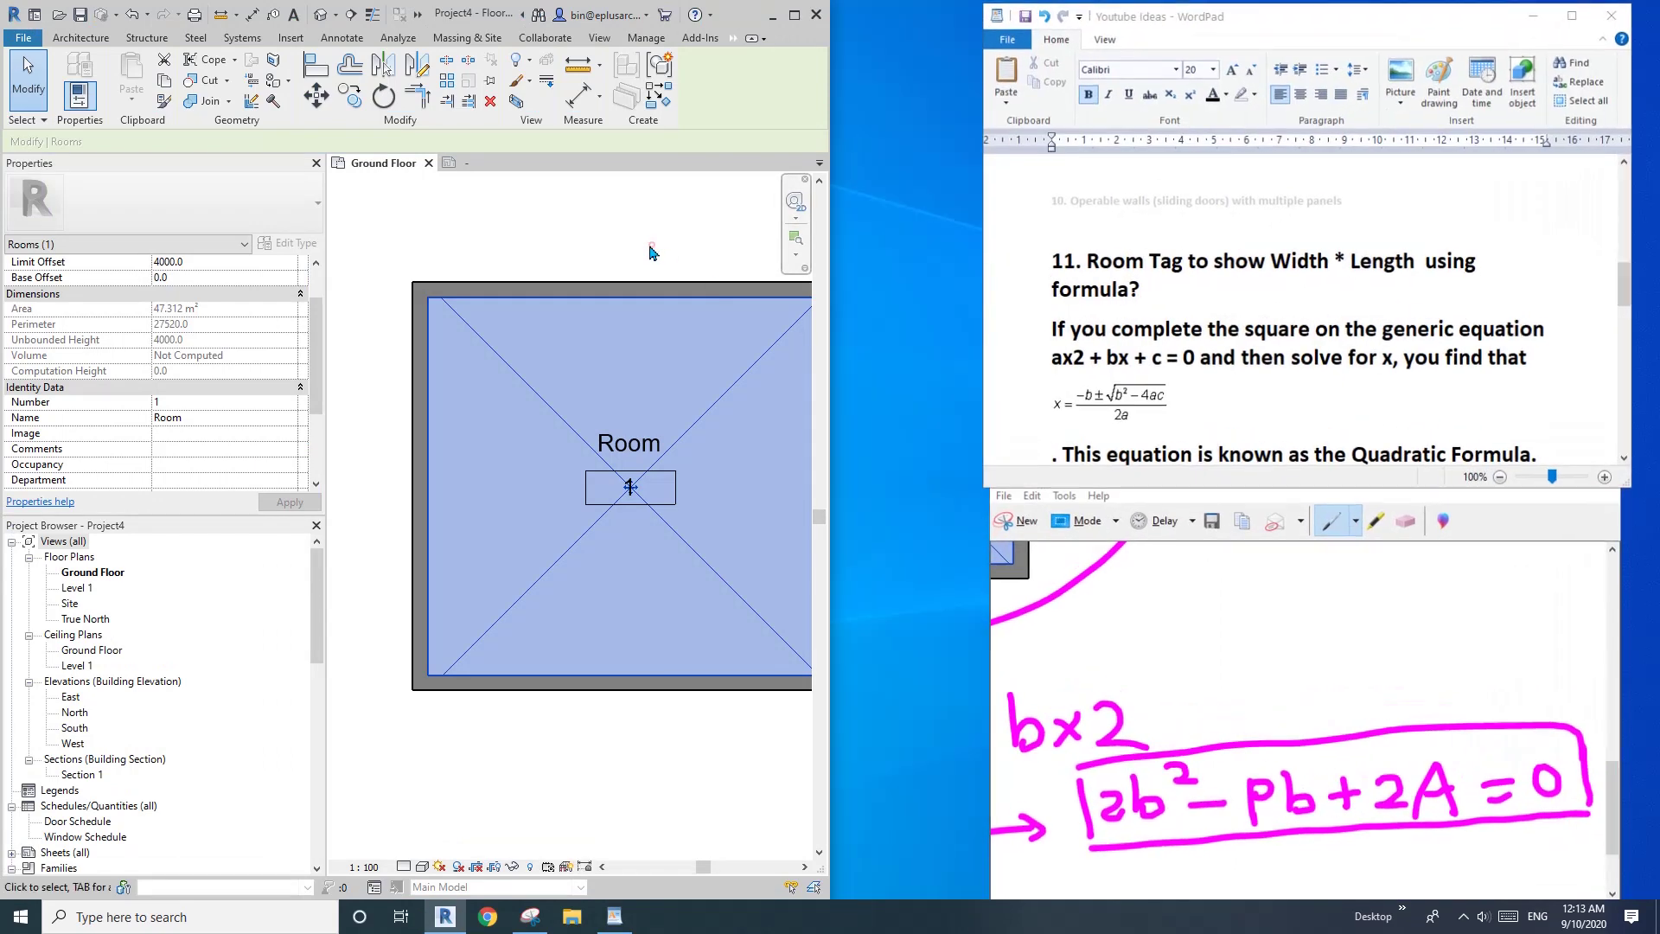
pyautogui.moveTo(829, 274); pyautogui.dragTo(980, 274)
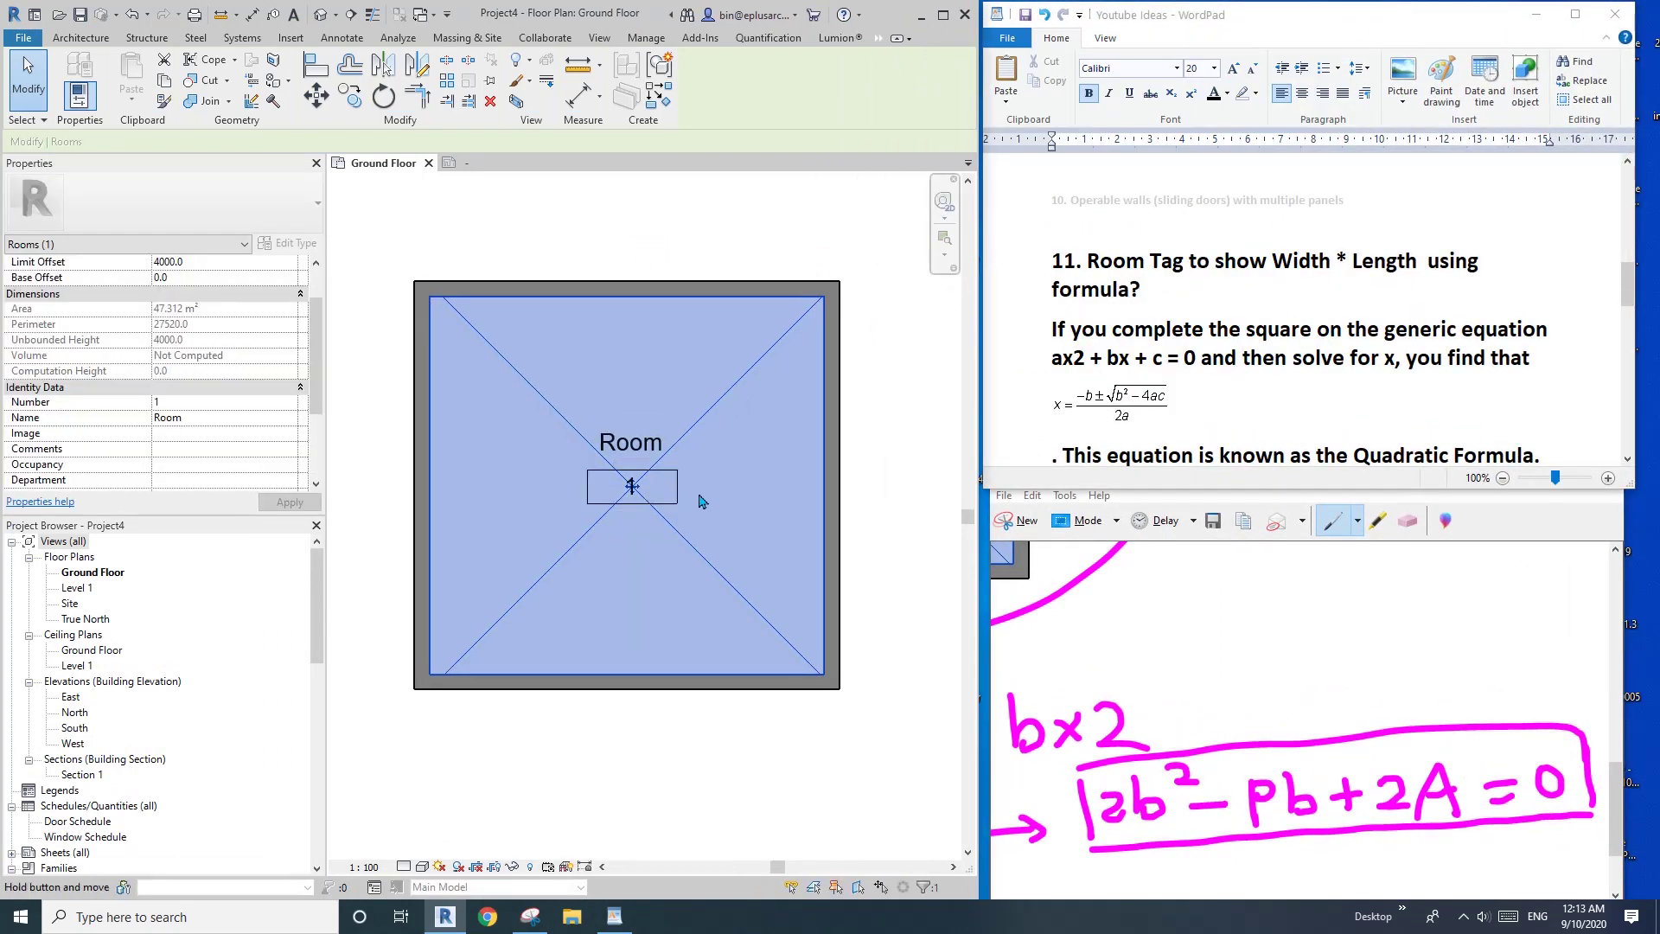
pyautogui.doubleClick(635, 484)
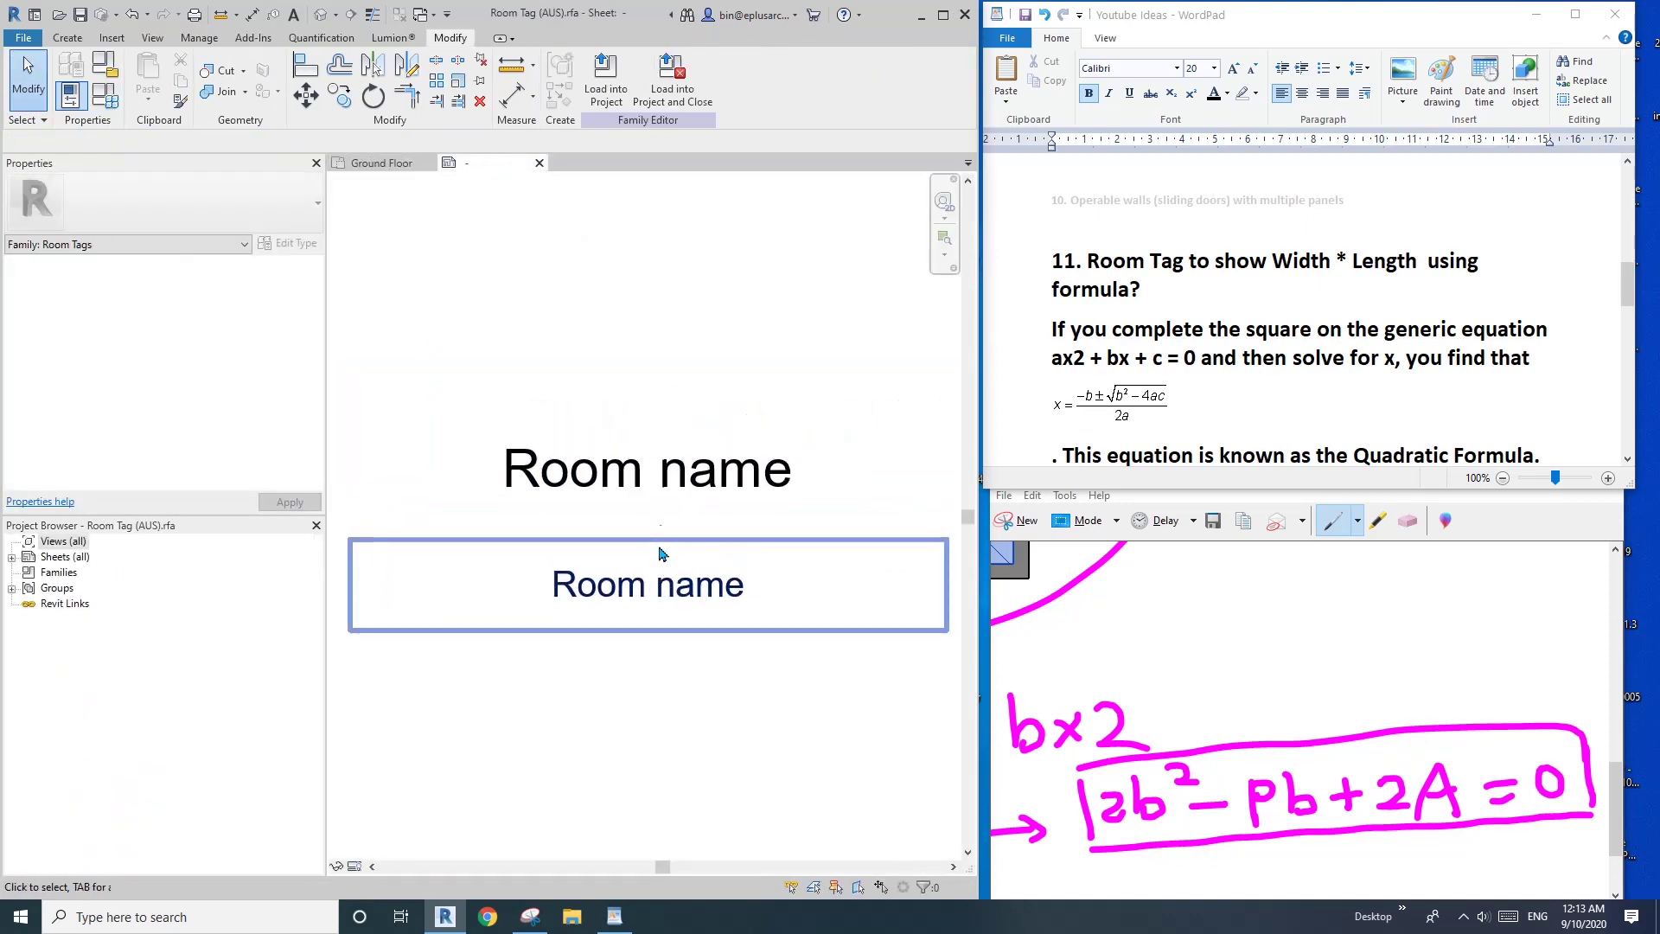
# Remove Name from the lower Room name label's parameters and begin a new calculated parameter.
pyautogui.click(640, 586)
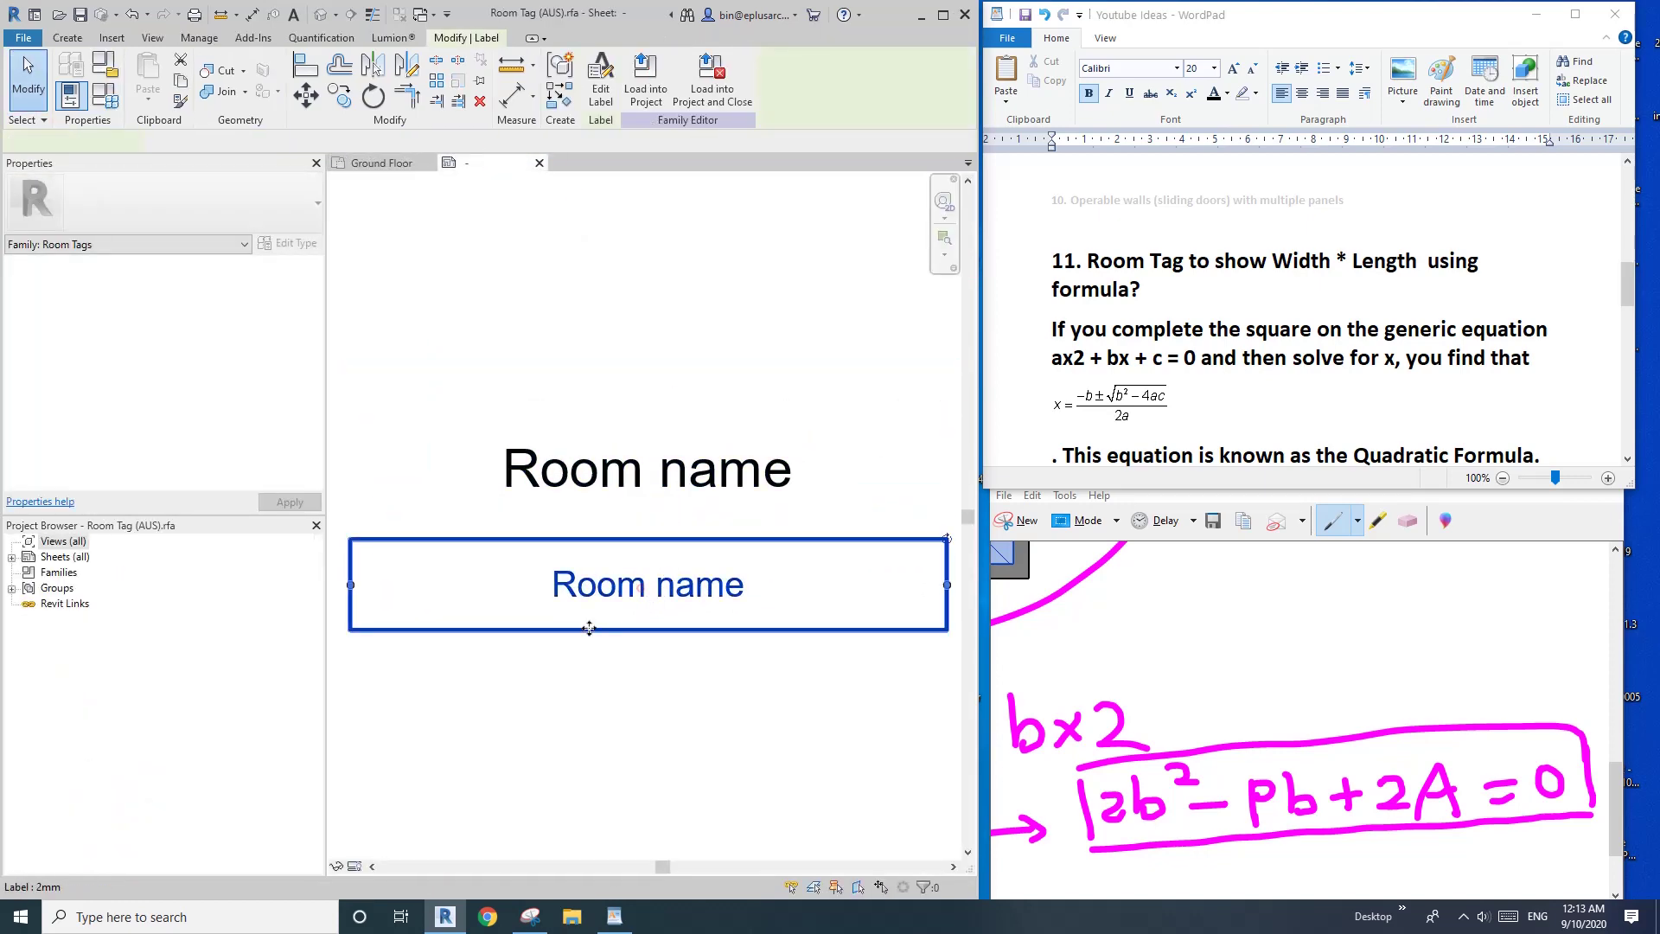
pyautogui.click(600, 87)
pyautogui.click(1003, 202)
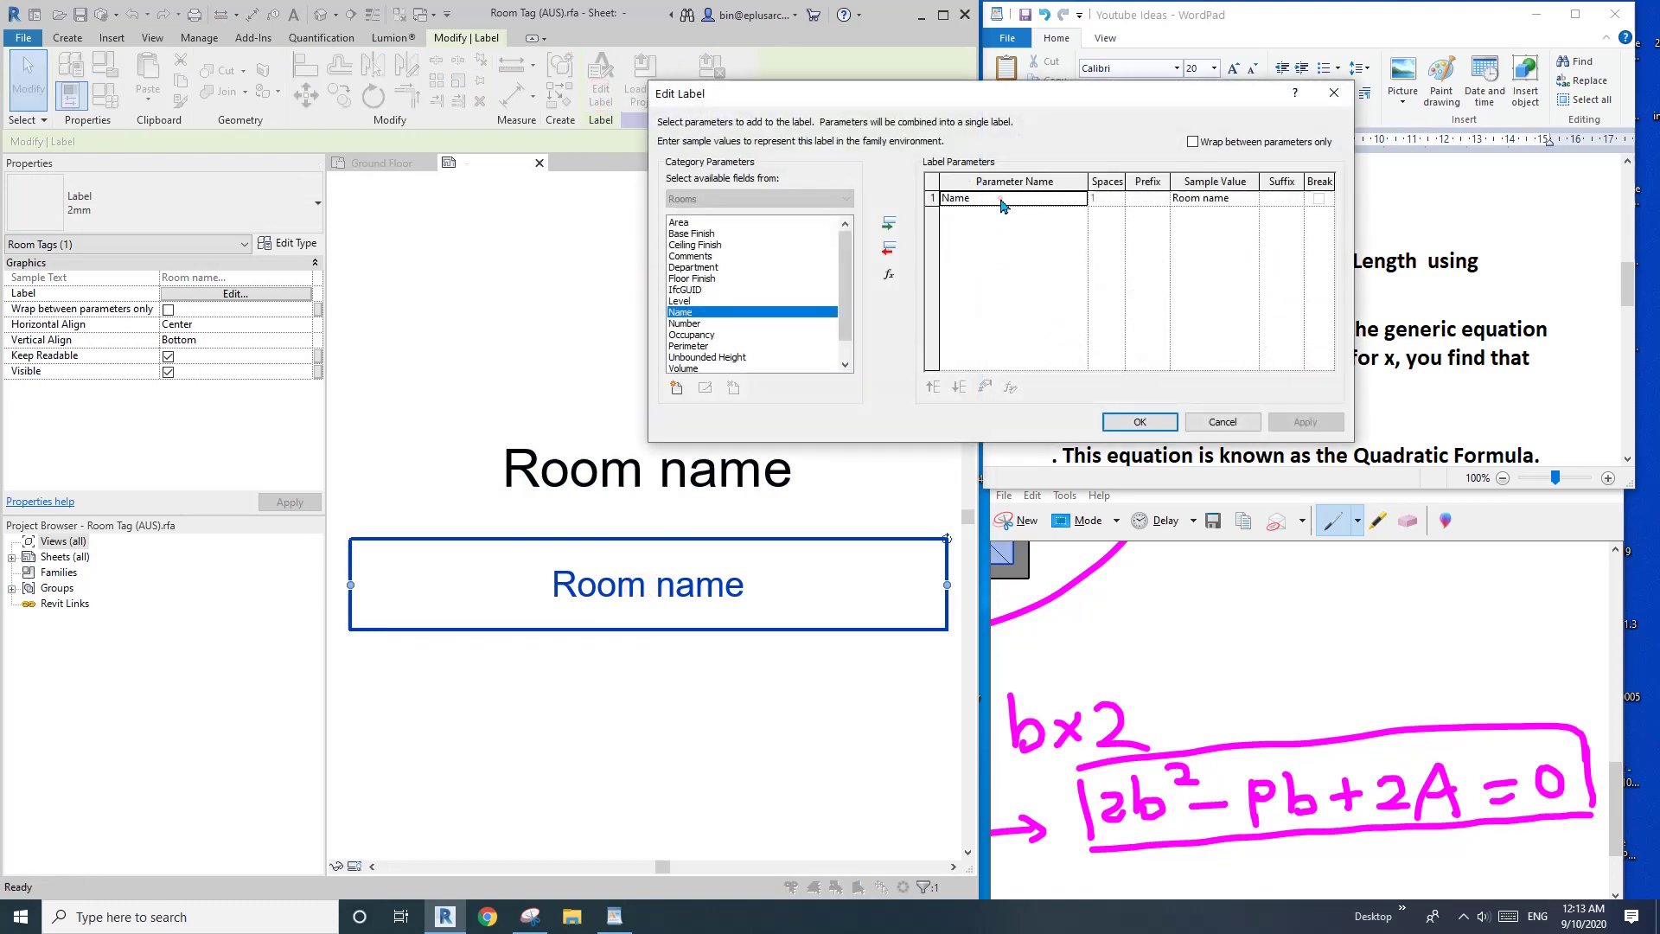
pyautogui.click(891, 249)
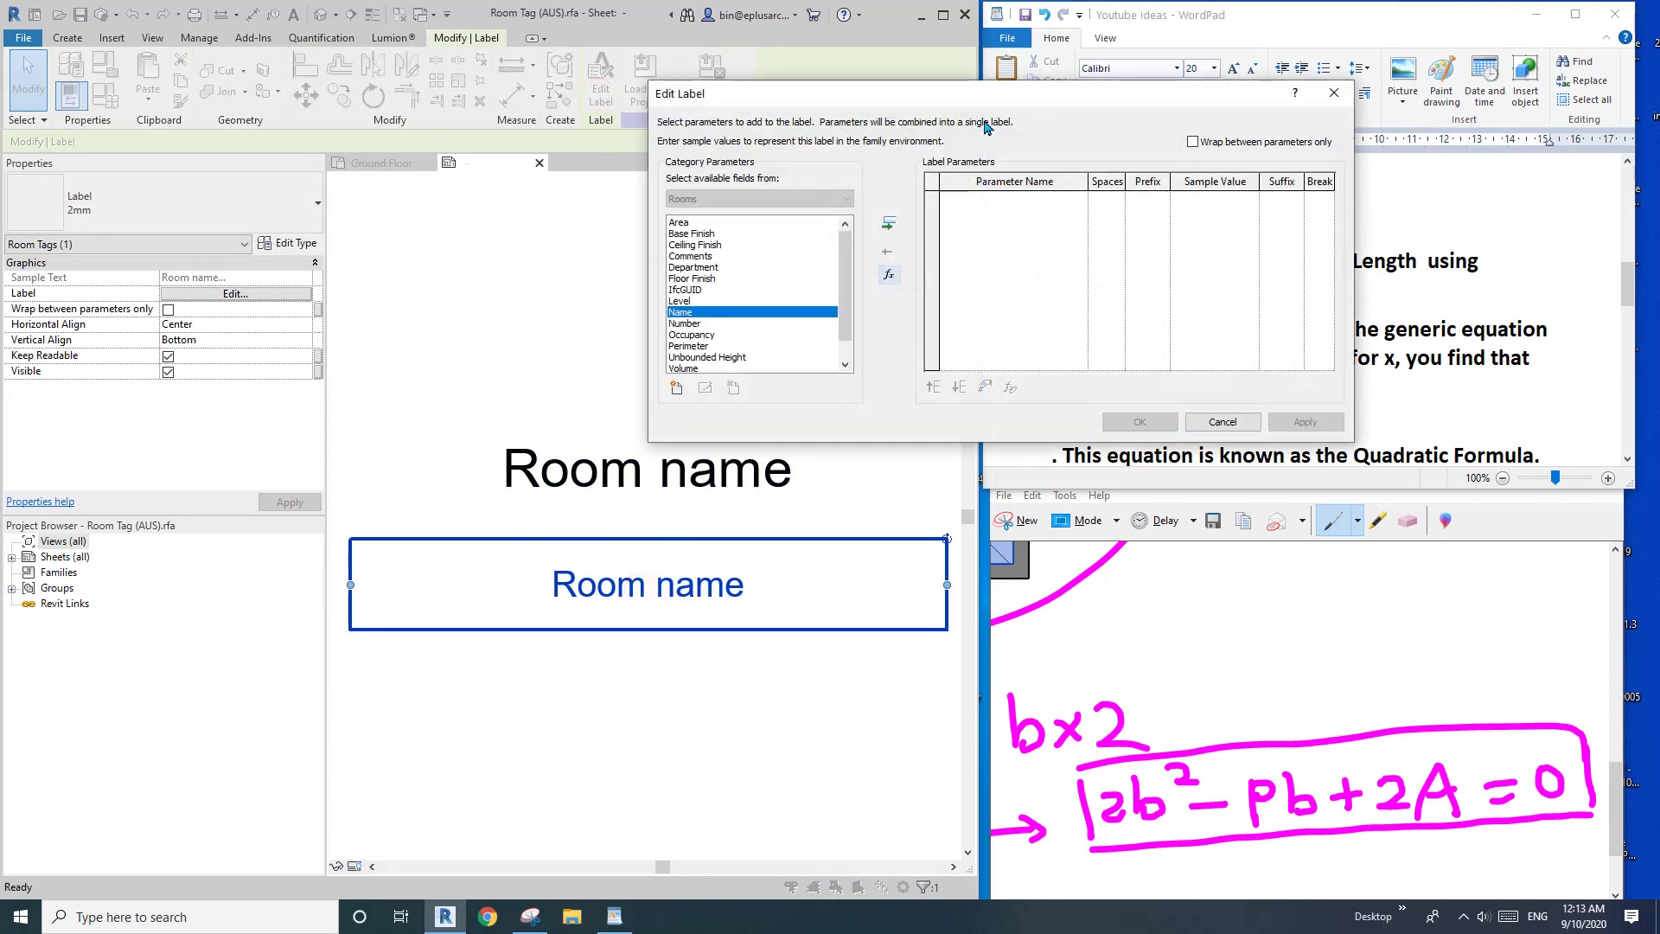
pyautogui.moveTo(994, 95); pyautogui.dragTo(554, 95)
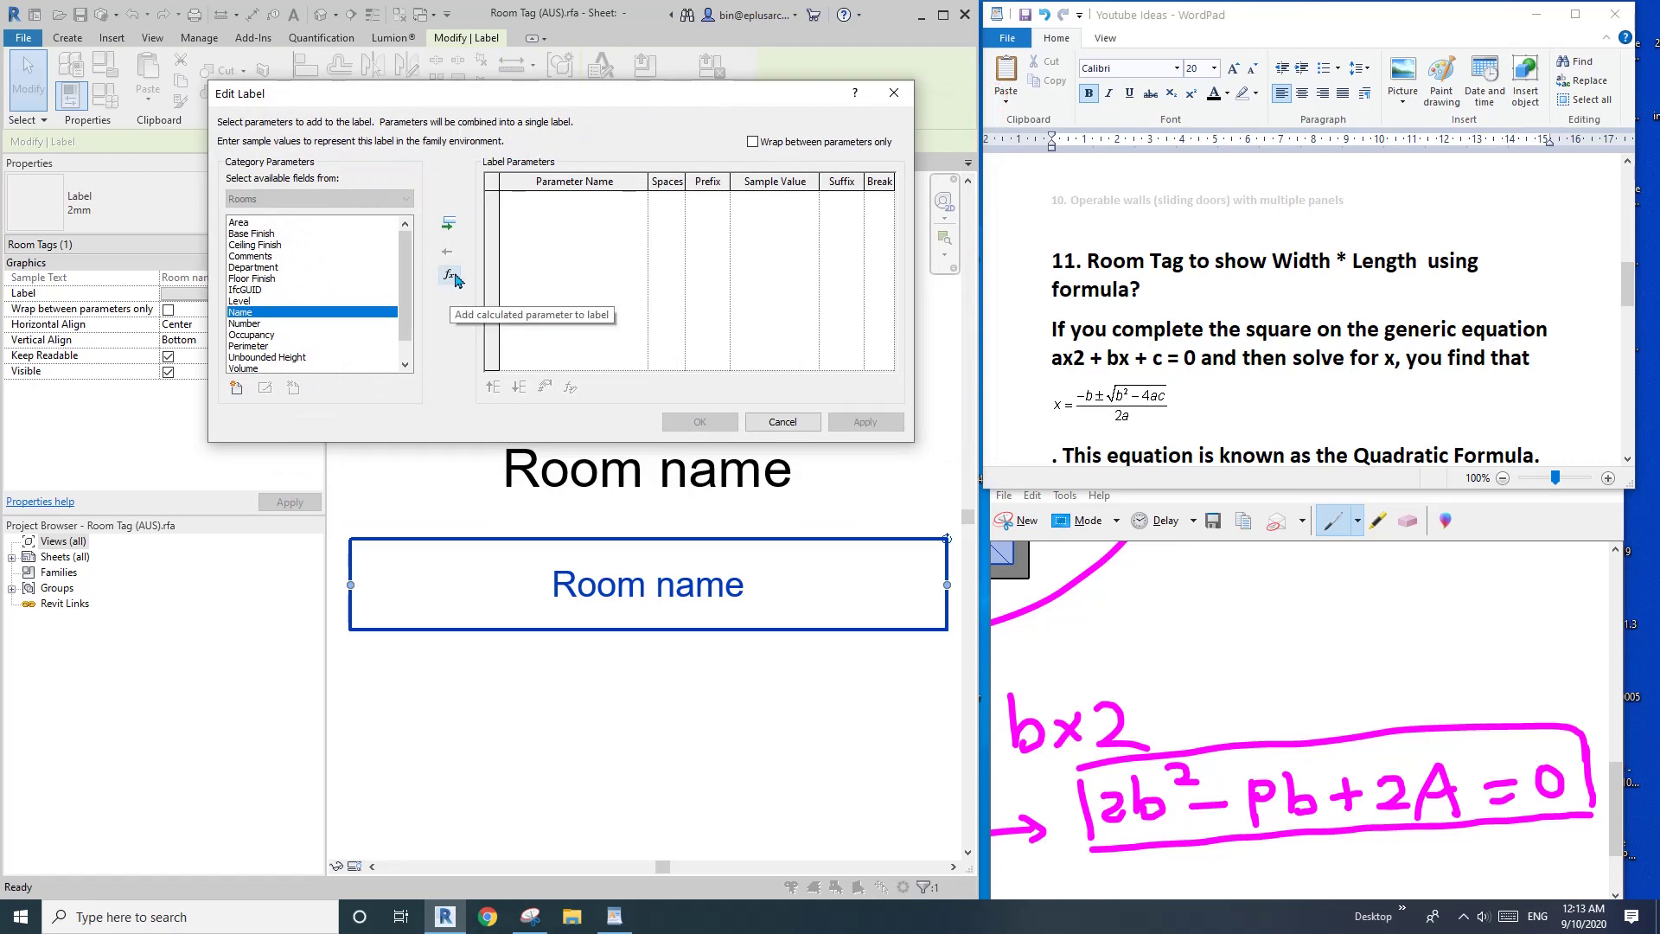
pyautogui.click(449, 277)
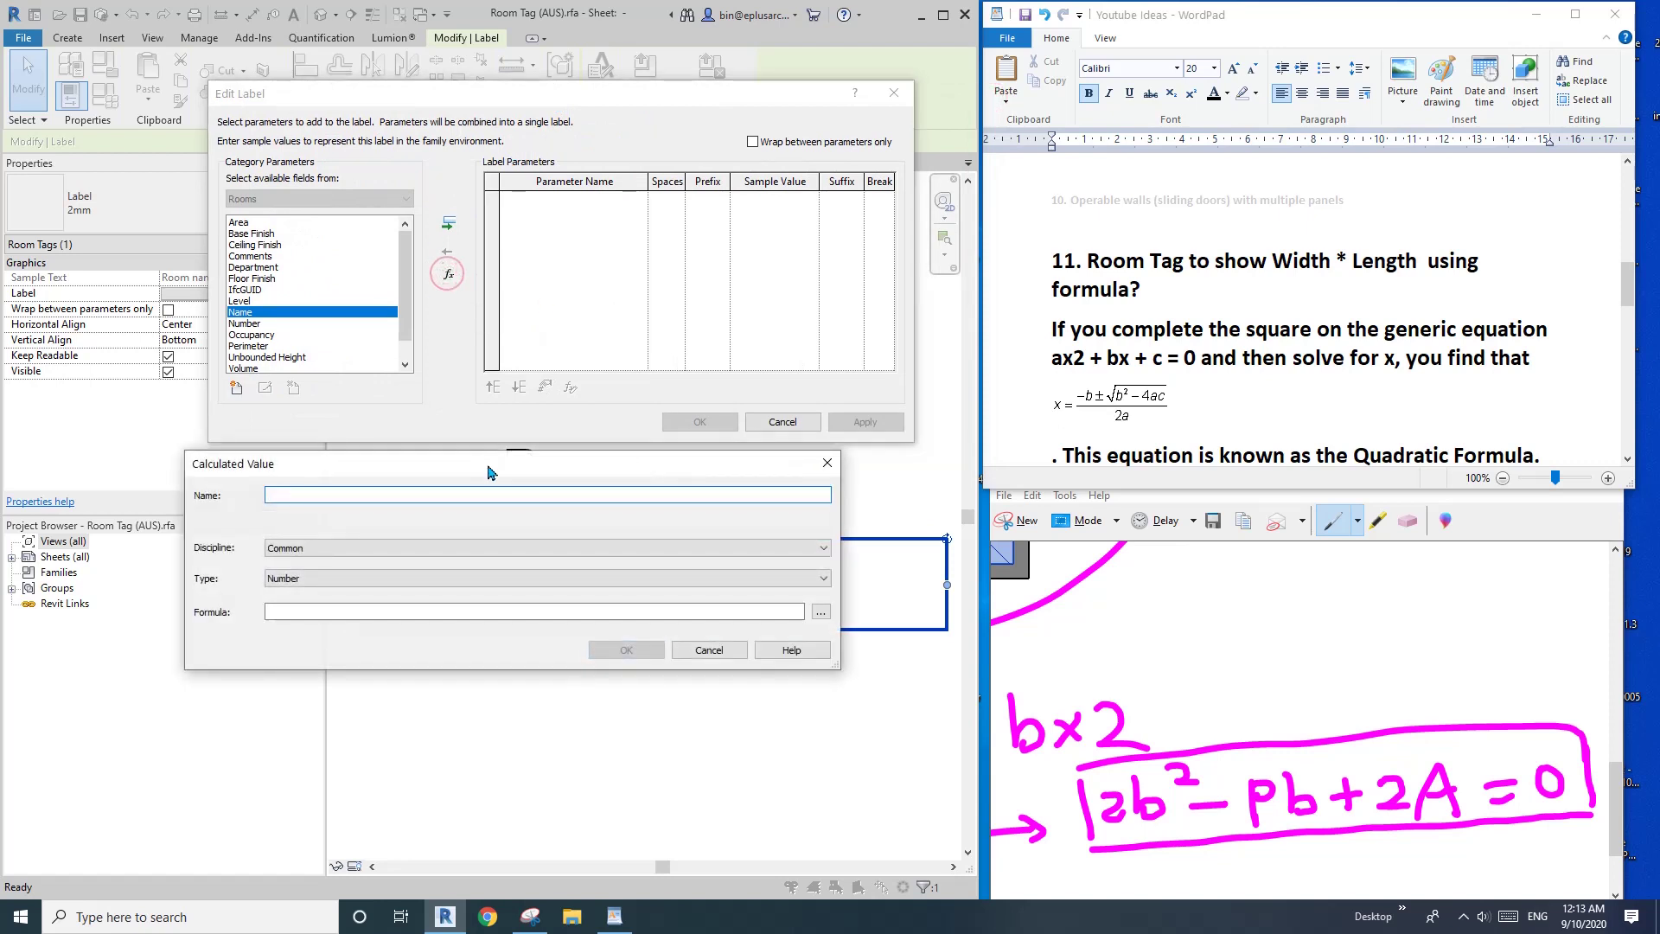
# Name the calculated value 'Room Width', make it a Length type, and insert Perimeter into its formula.
pyautogui.moveTo(805, 529); pyautogui.dragTo(707, 529)
pyautogui.write('Ro')
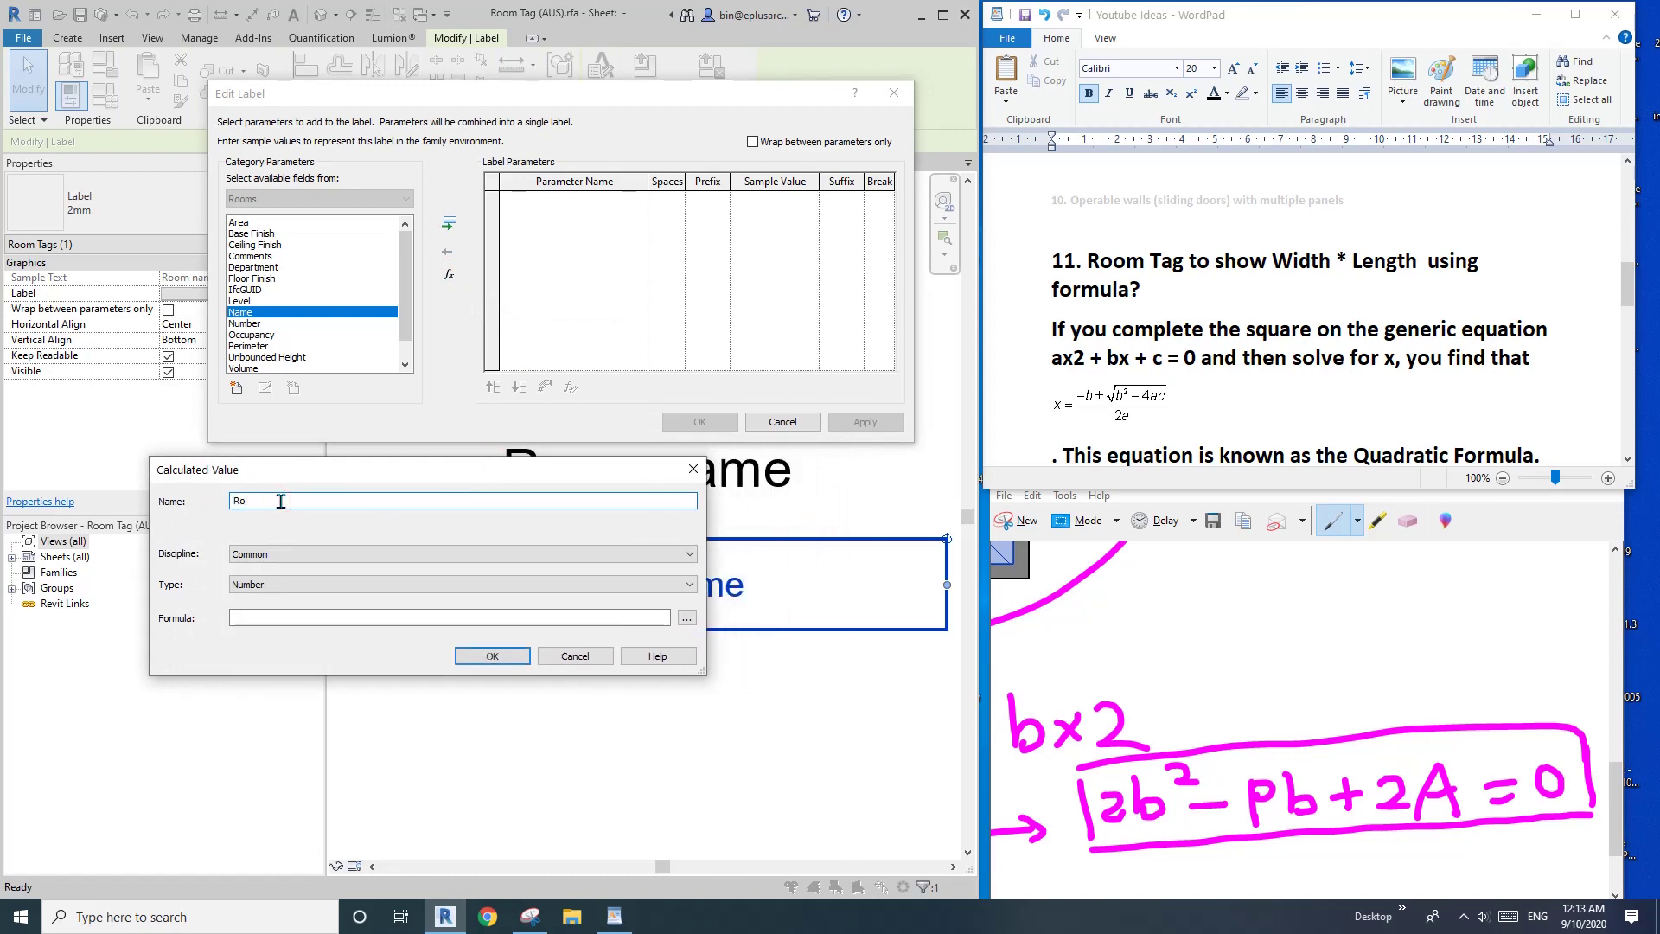
pyautogui.write('om Width')
pyautogui.click(234, 587)
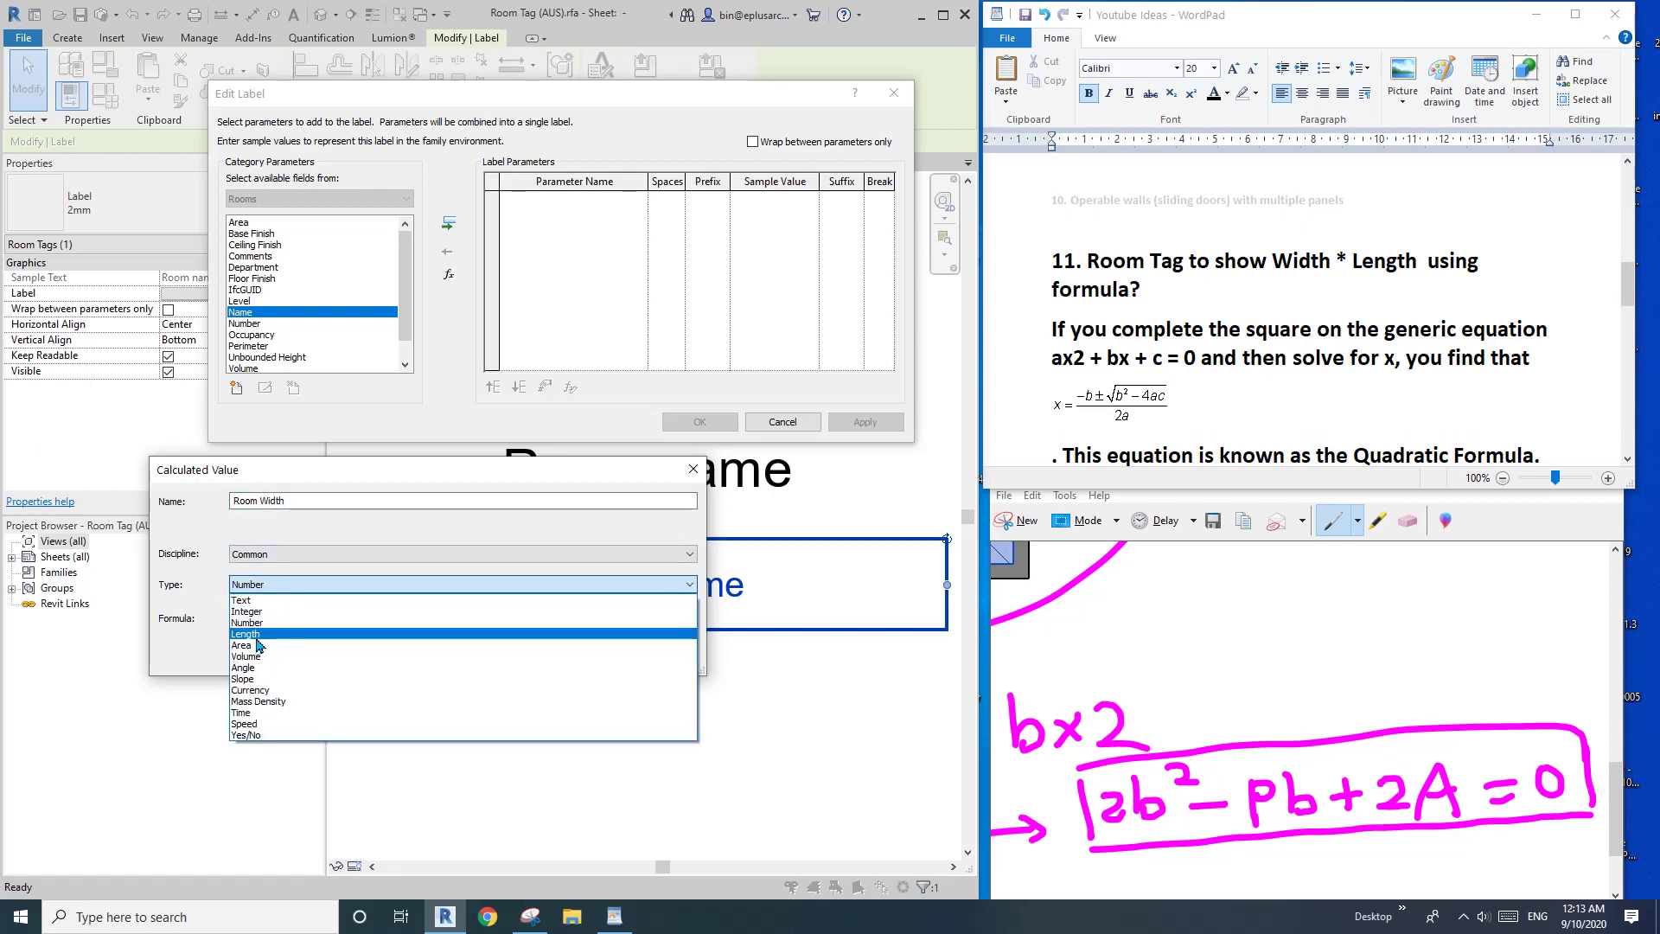
pyautogui.click(257, 637)
pyautogui.click(262, 618)
pyautogui.moveTo(392, 479); pyautogui.dragTo(460, 408)
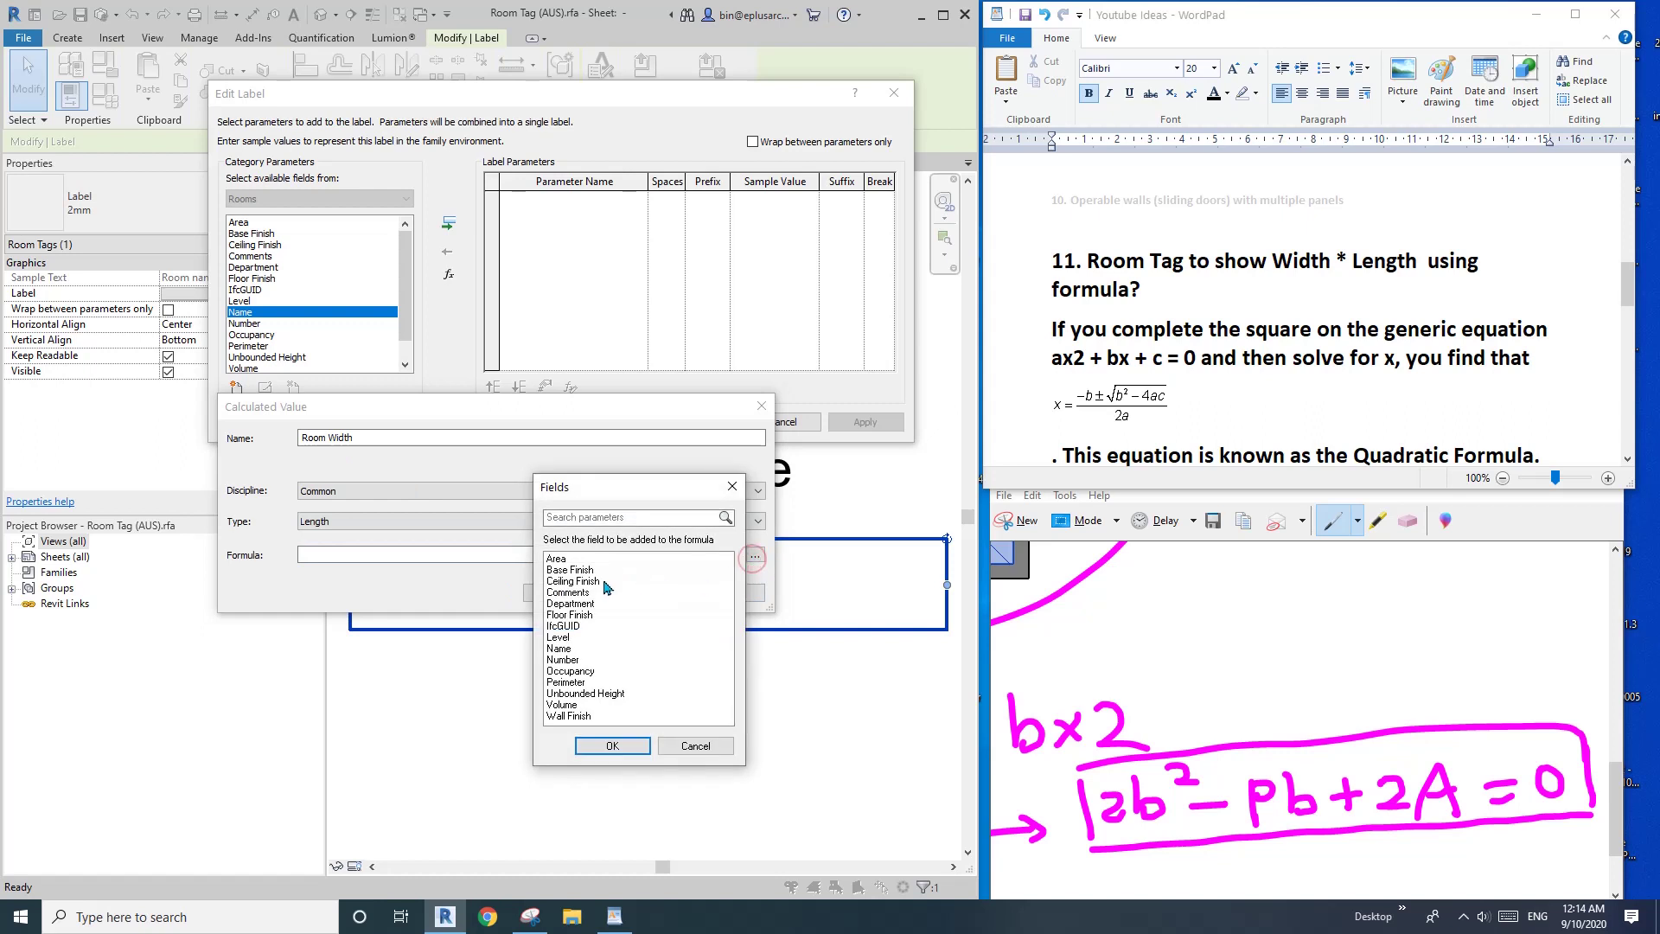
pyautogui.click(568, 682)
pyautogui.click(612, 746)
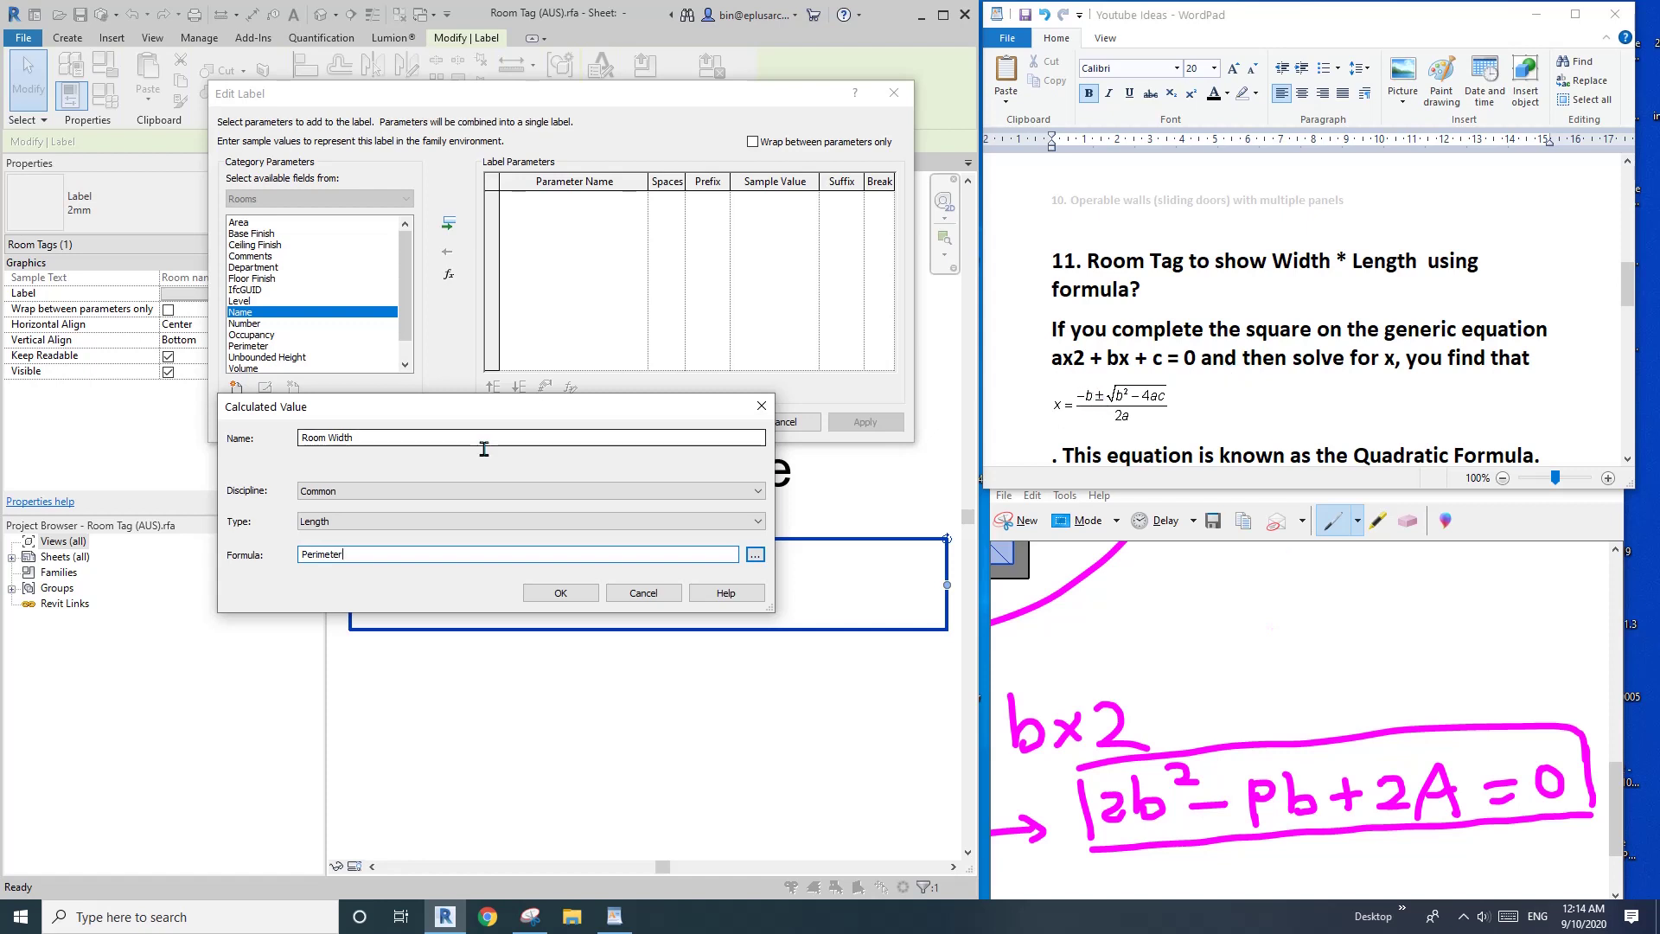
# Extend the Room Width formula to read Perimeter+sqrt((-Perimeter)^2-4*2*2*.
pyautogui.click(363, 558)
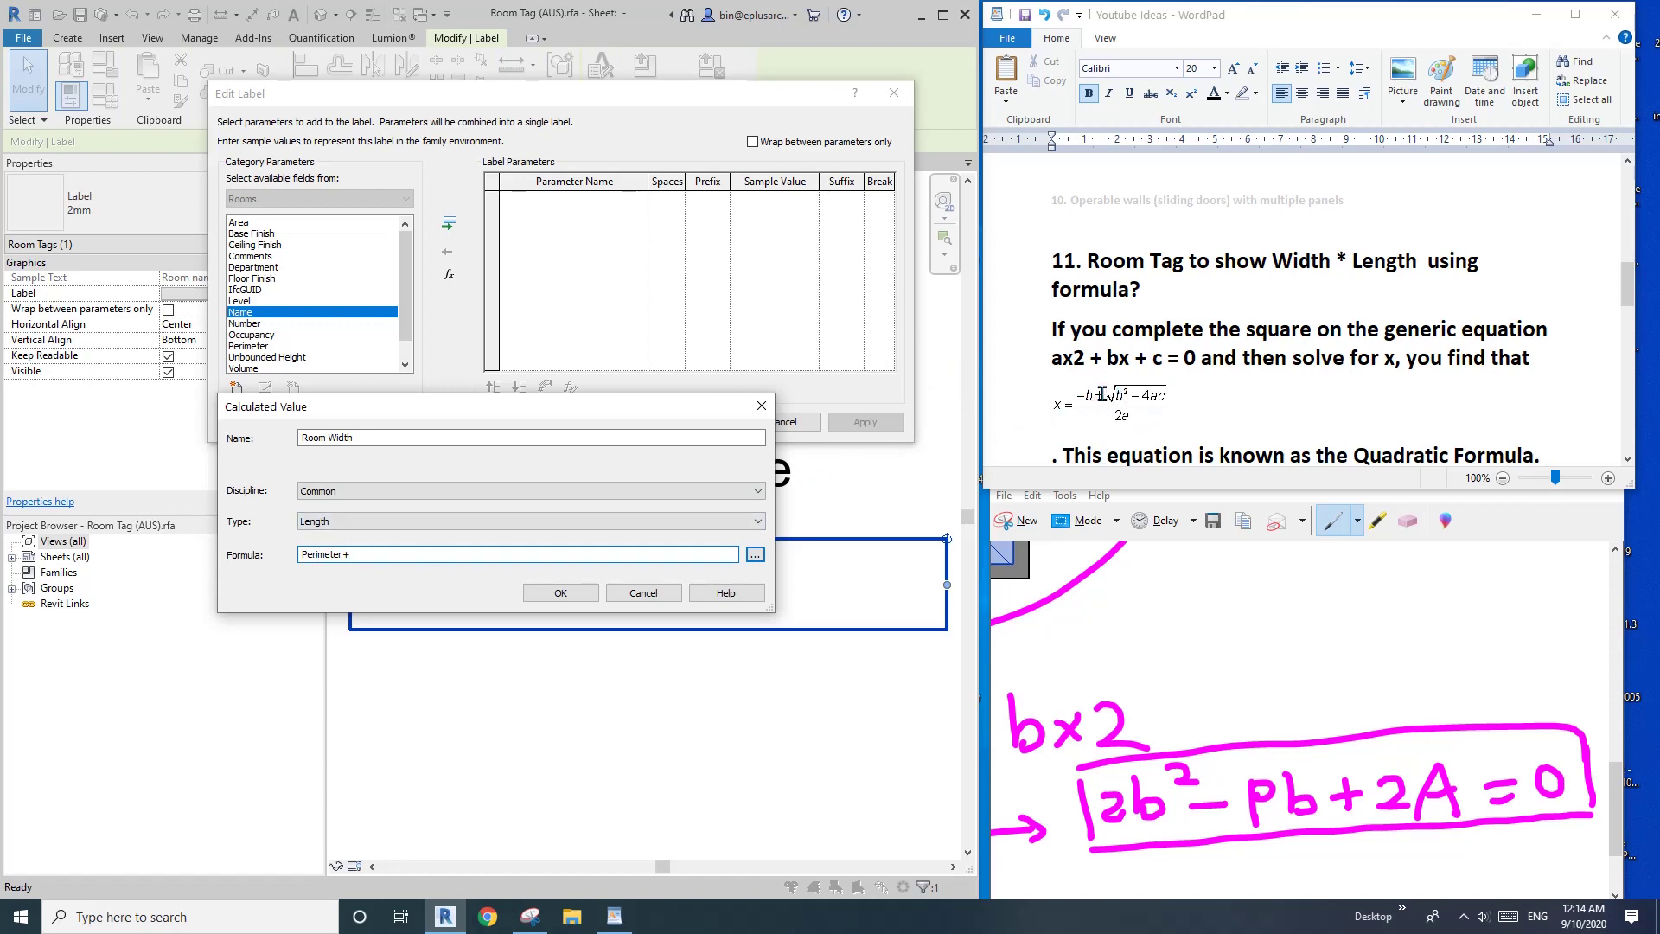
pyautogui.write('sqrt')
pyautogui.press('BackSpace')
pyautogui.write('Perimeter)^2')
pyautogui.write('-')
pyautogui.click(370, 554)
pyautogui.write('(')
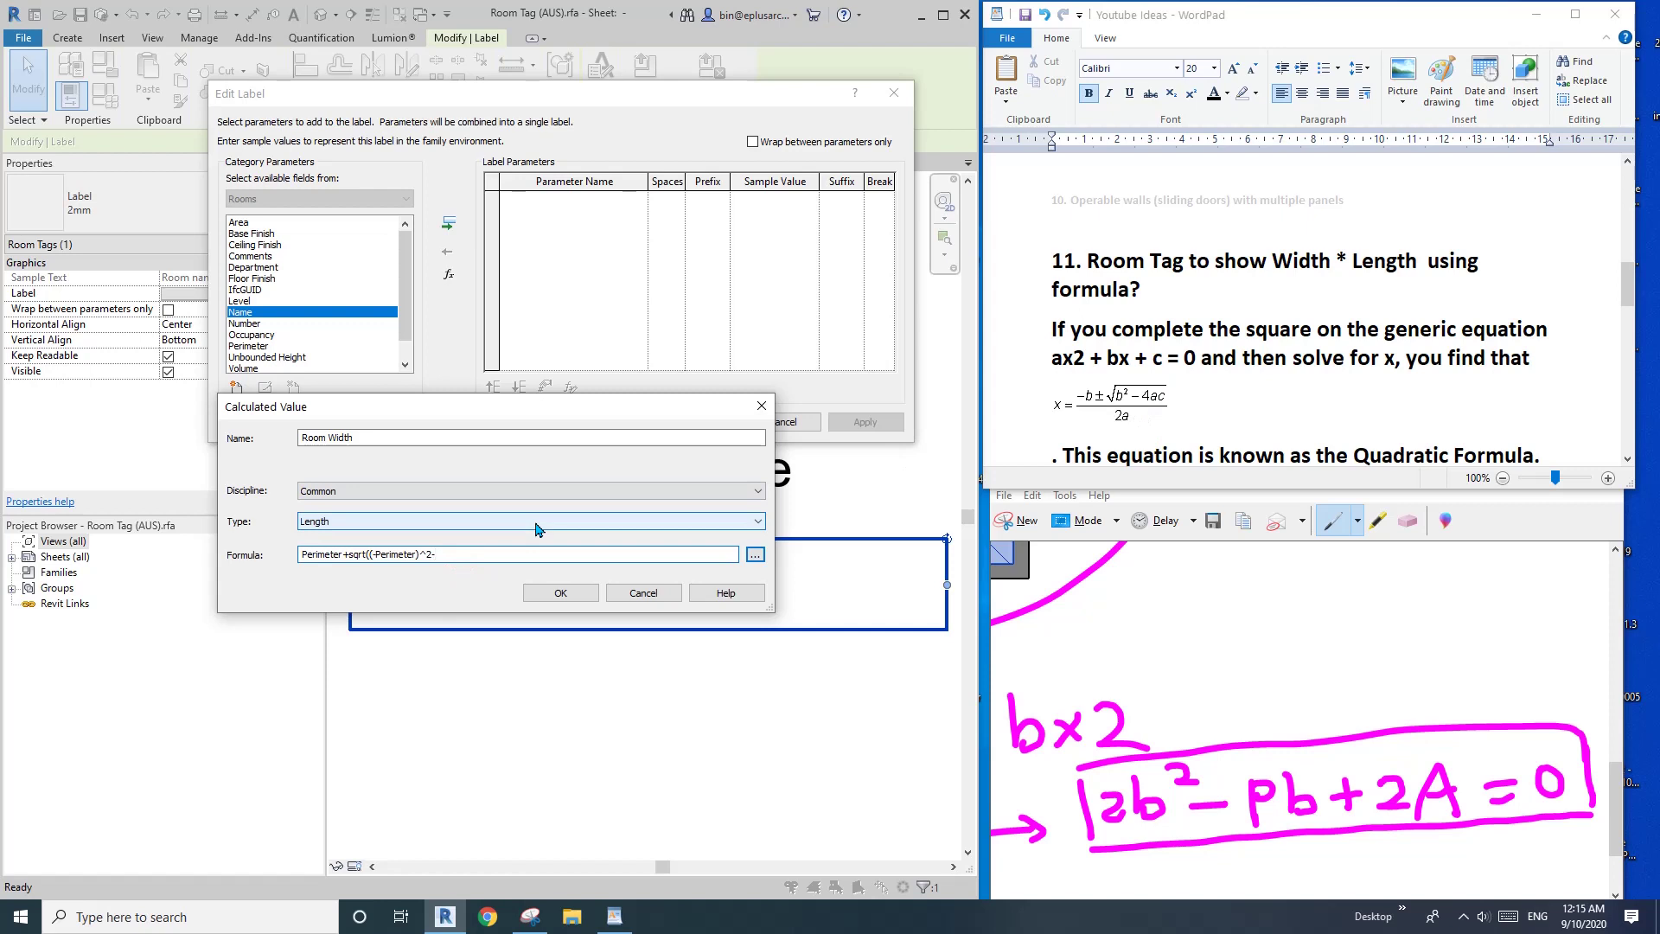
pyautogui.write('$')
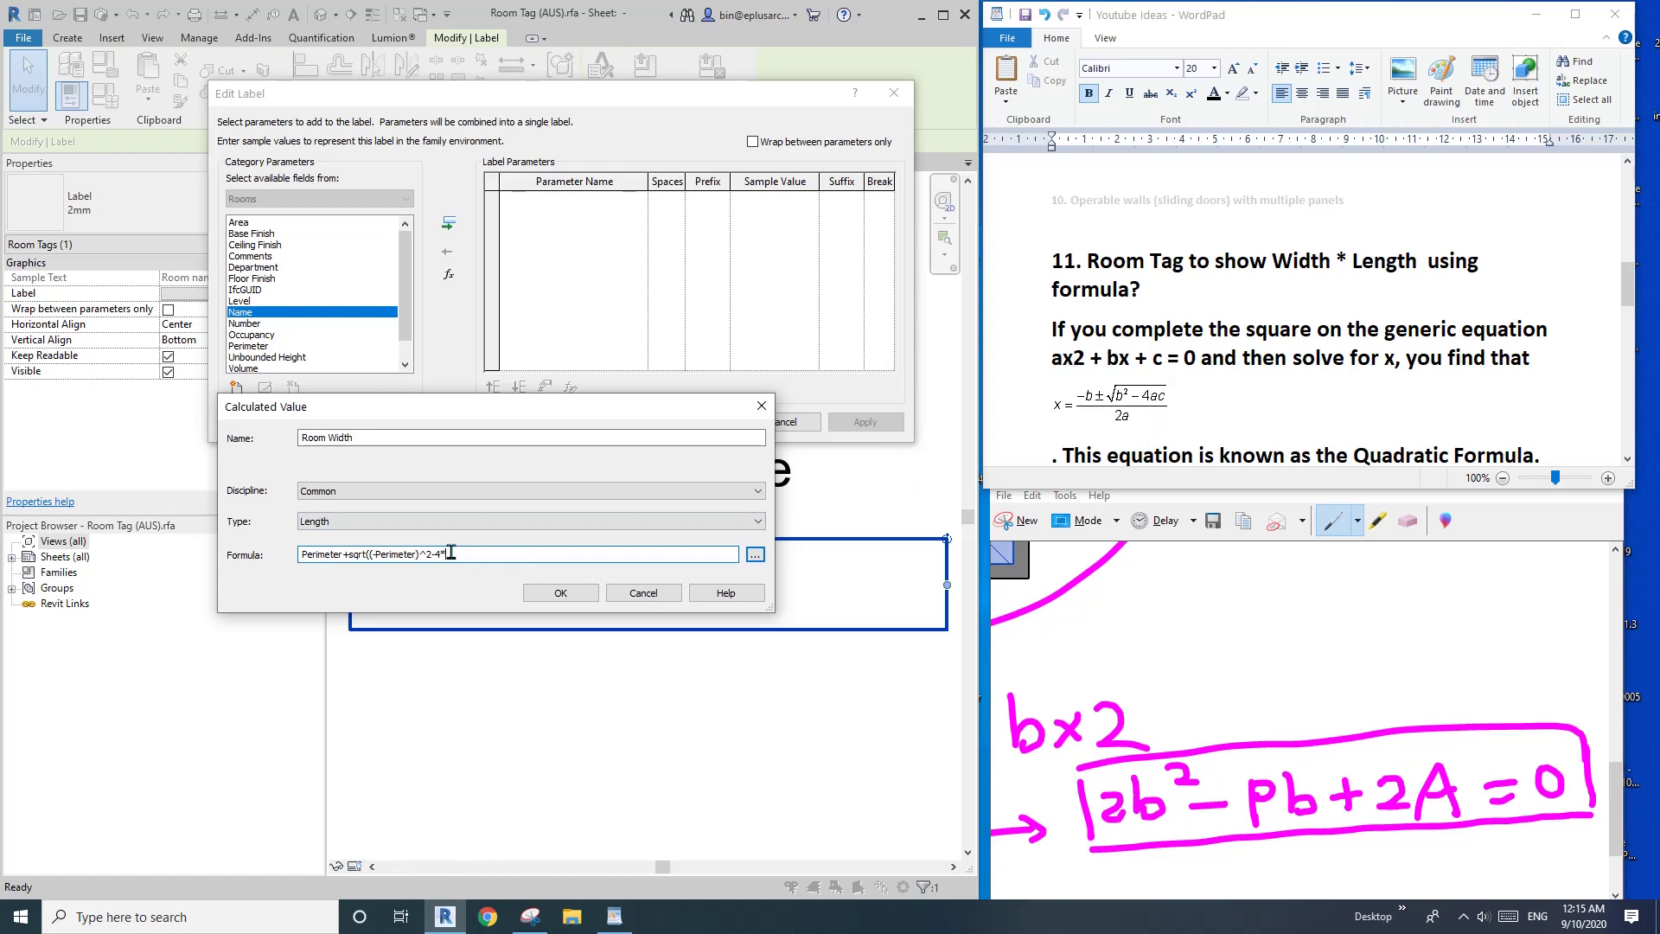
pyautogui.write('*2*')
# Append Area from the room fields to the end of the Room Width formula.
pyautogui.click(755, 555)
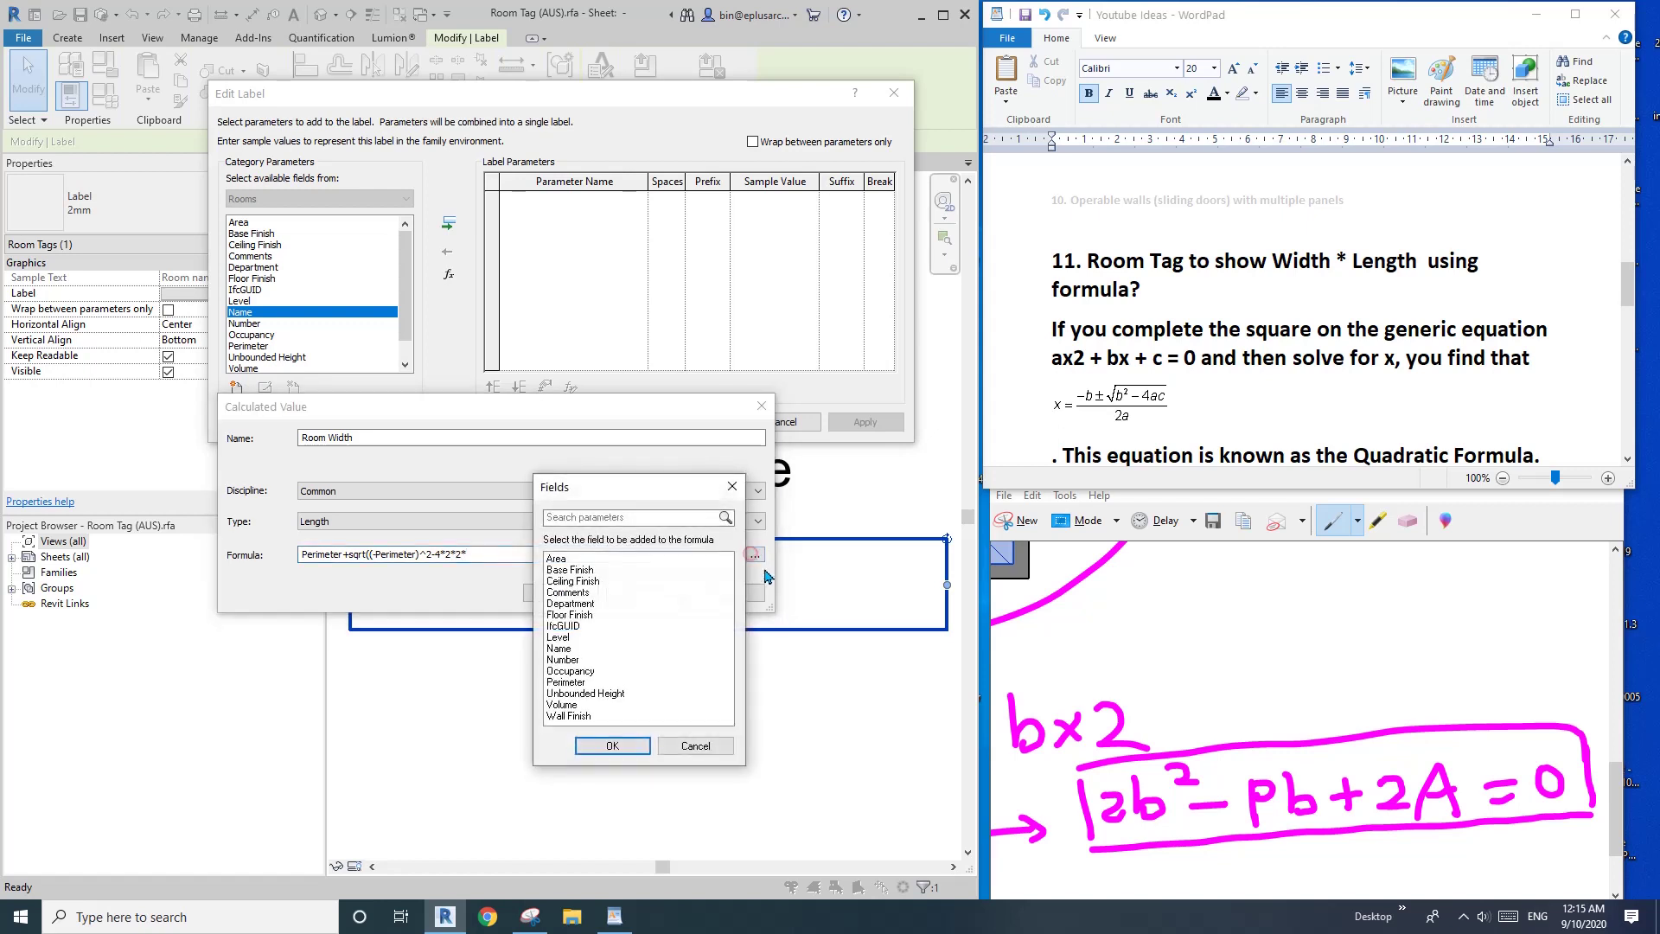
pyautogui.click(557, 559)
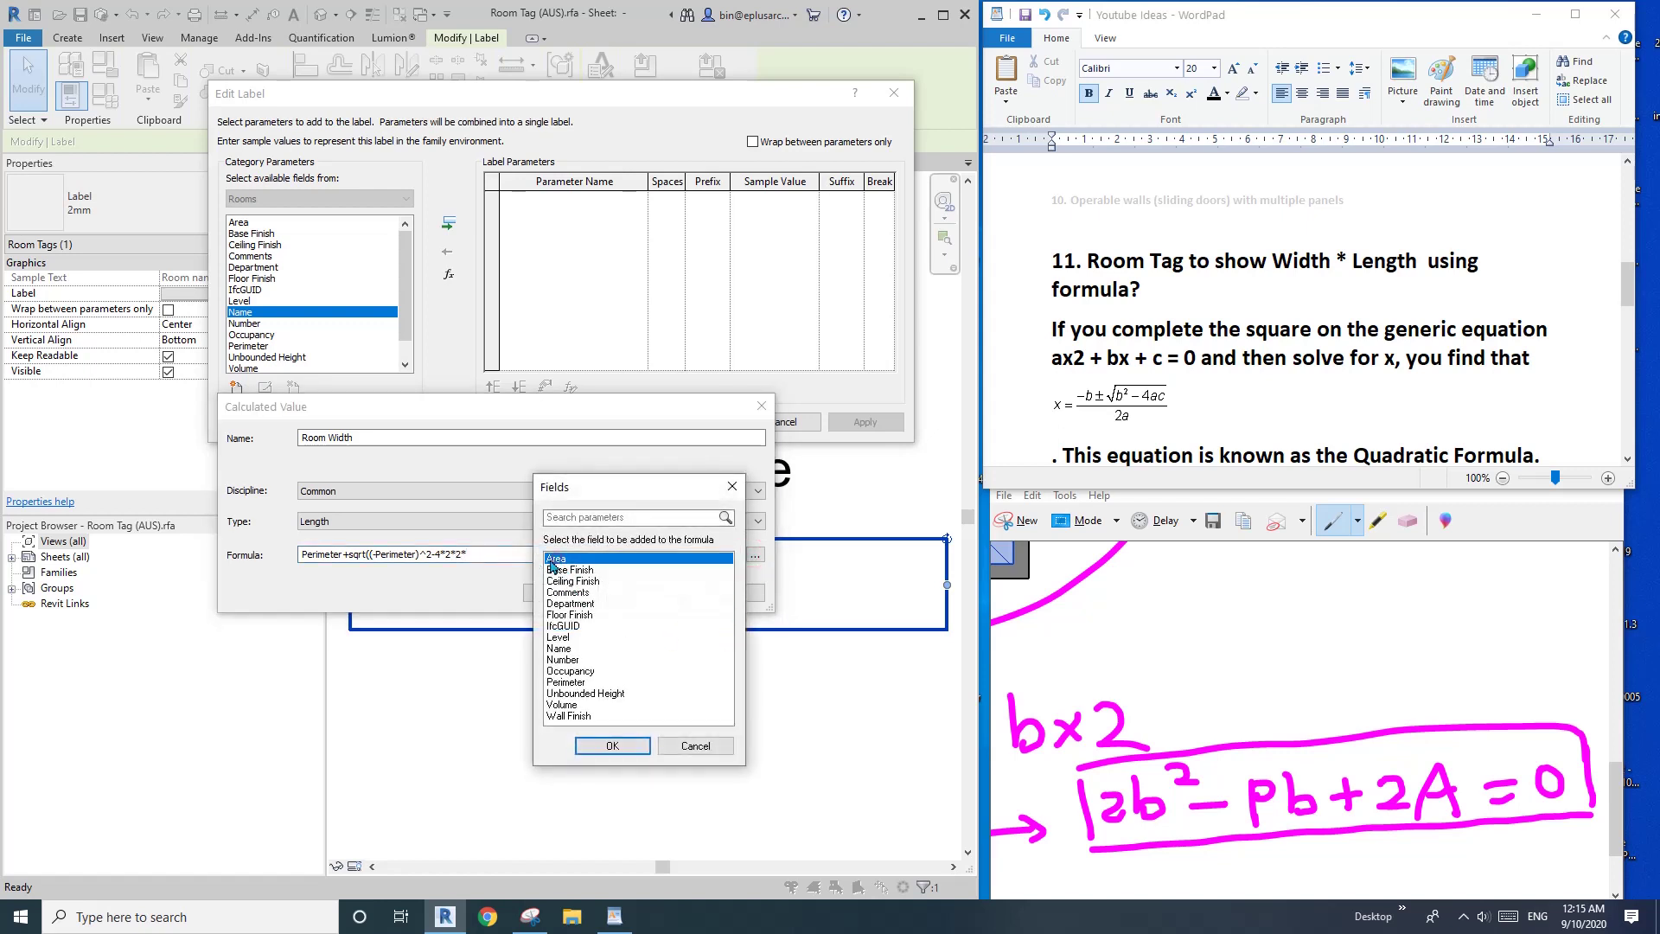
pyautogui.click(622, 746)
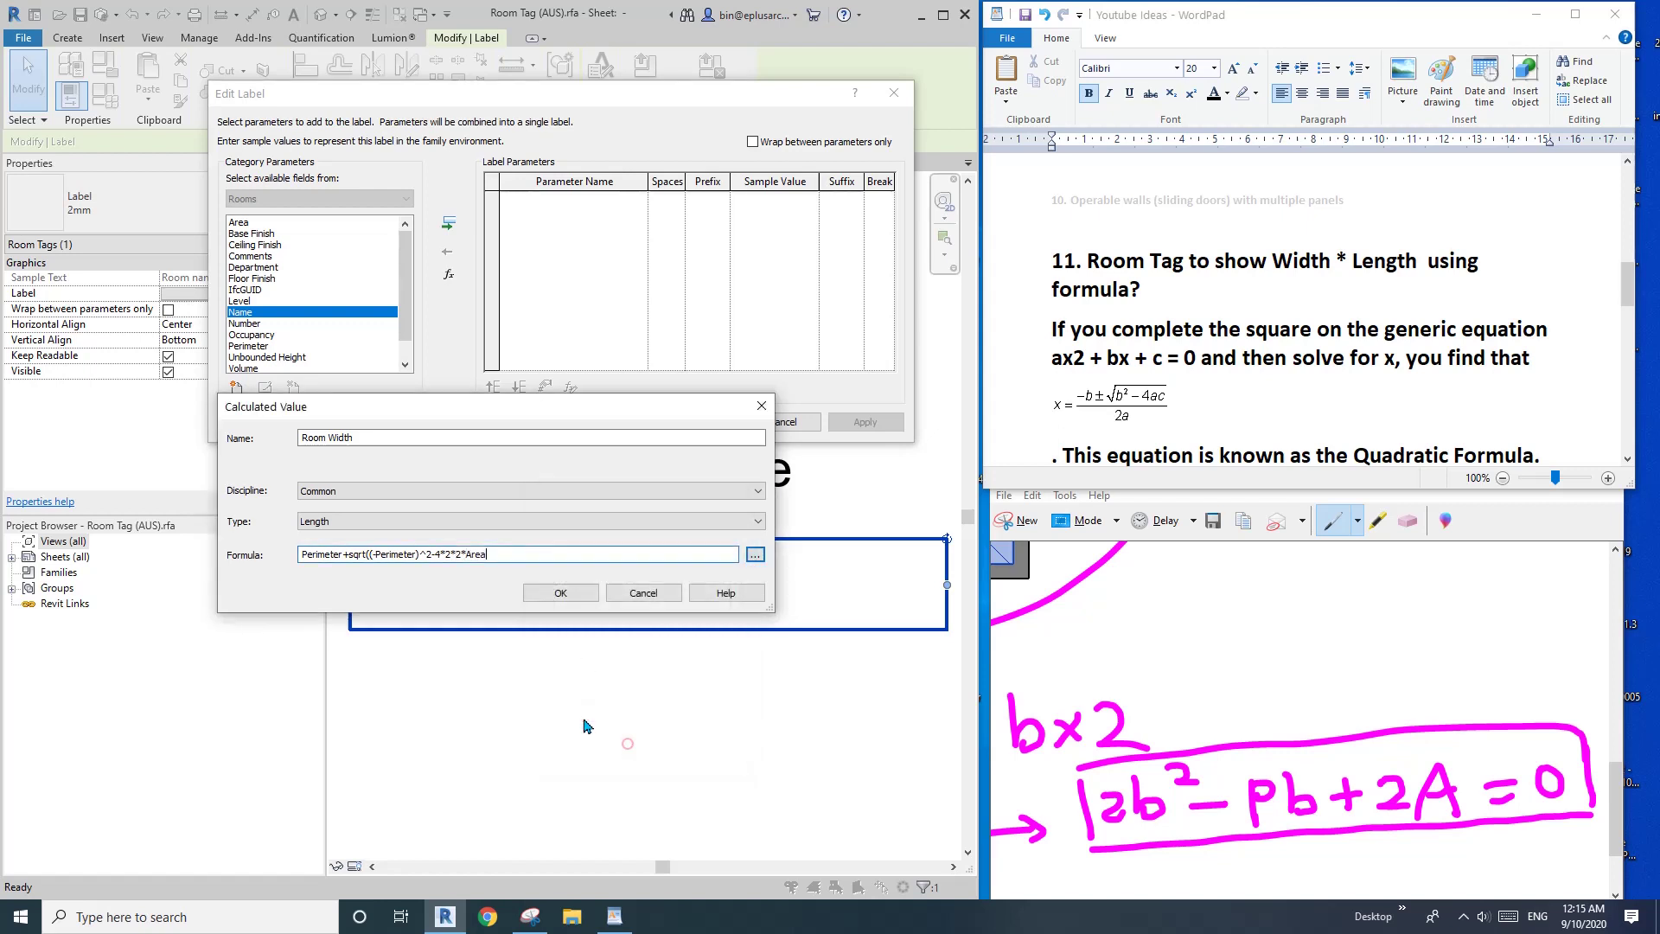
# Close the brackets, wrap the formula in parentheses, divide by 4, and confirm Room Width.
pyautogui.click(496, 555)
pyautogui.write(')')
pyautogui.write(')')
pyautogui.click(301, 555)
pyautogui.write('(')
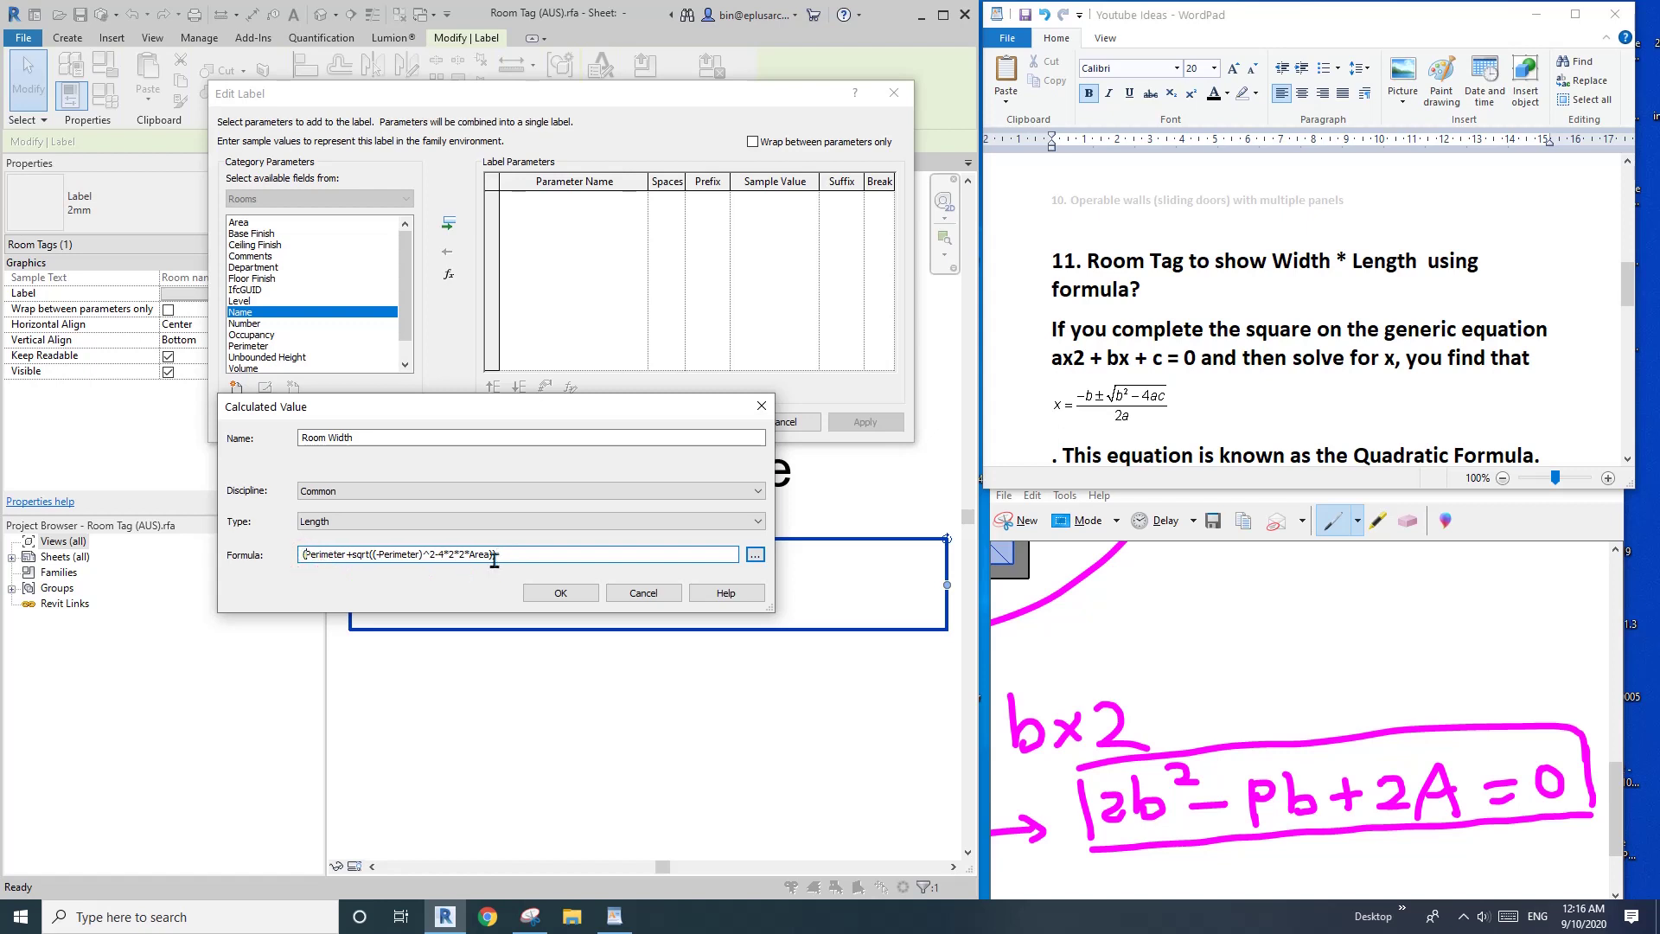
pyautogui.click(522, 556)
pyautogui.write('/4')
pyautogui.click(561, 594)
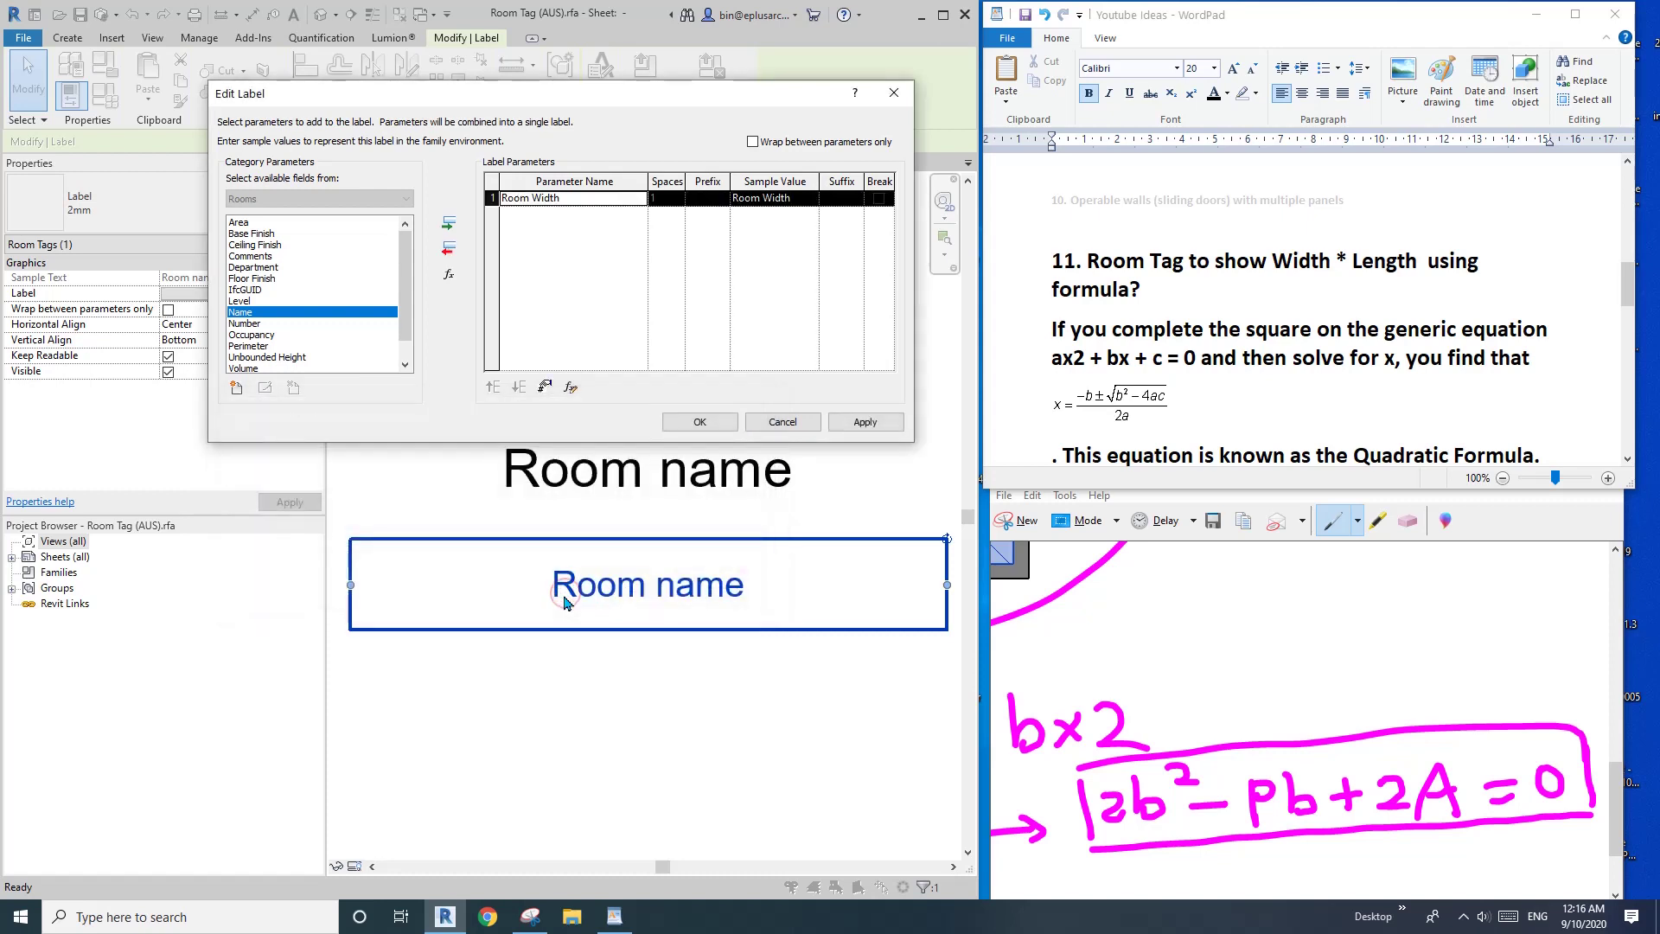
# Apply the Room Width label and load the tag family into the project, overwriting the existing version.
pyautogui.click(700, 422)
pyautogui.scroll(-2, 696, 481)
pyautogui.scroll(1, 740, 379)
pyautogui.click(646, 89)
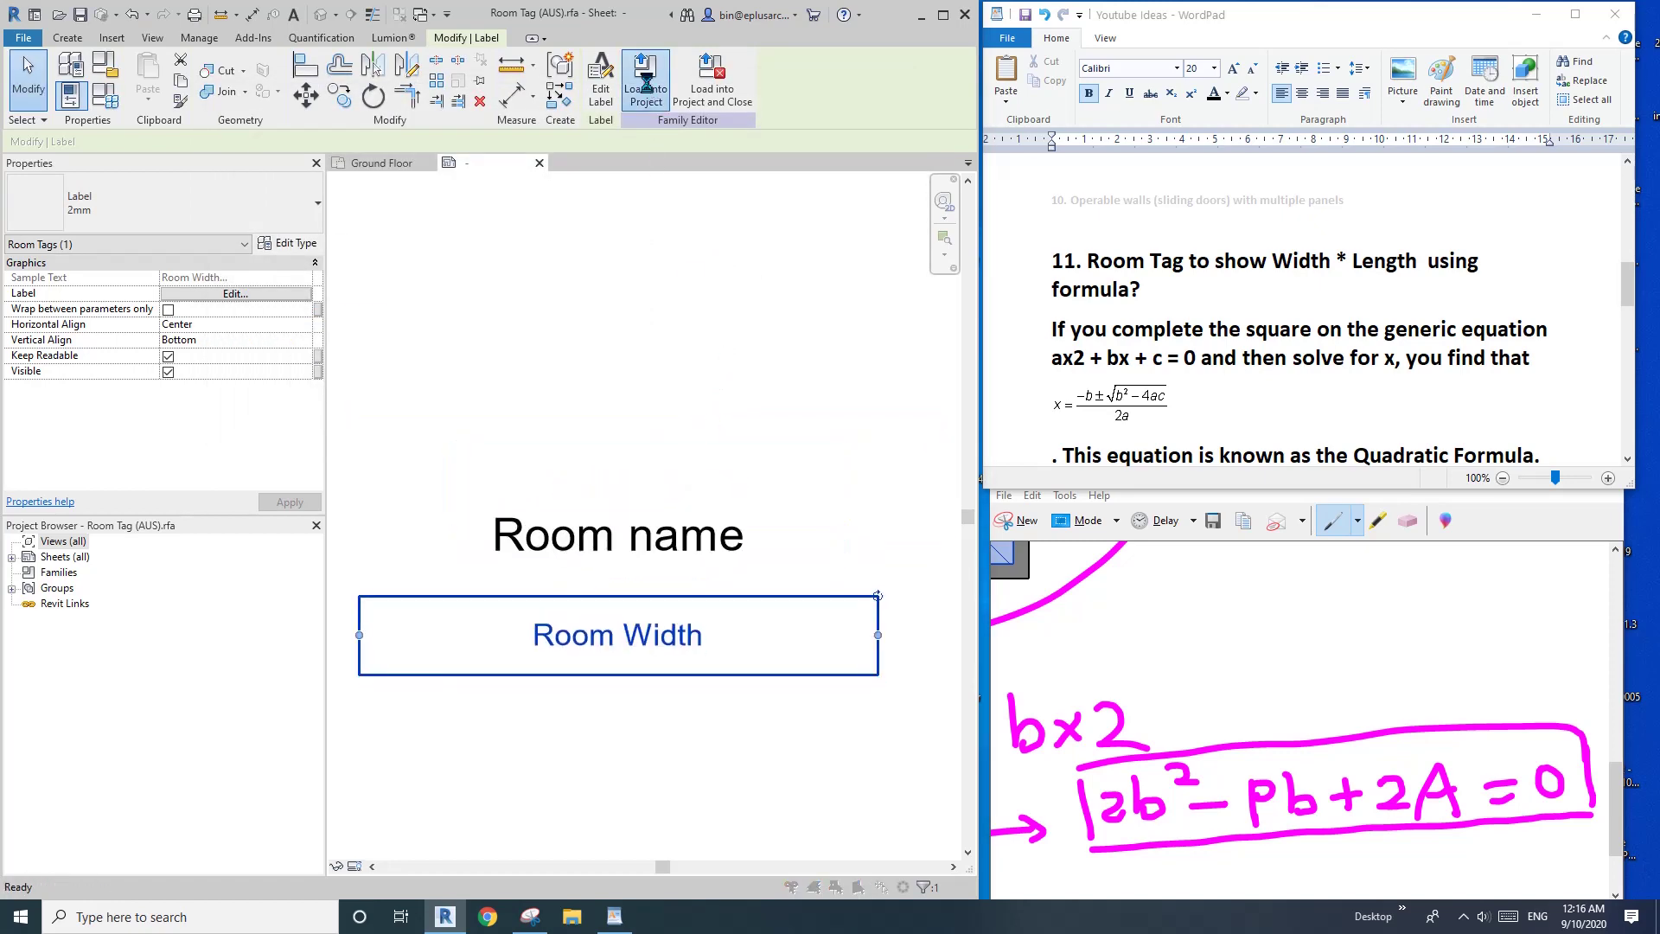
pyautogui.click(749, 432)
# Test the tag by dragging the room's right wall outward, then undo the move.
pyautogui.click(749, 508)
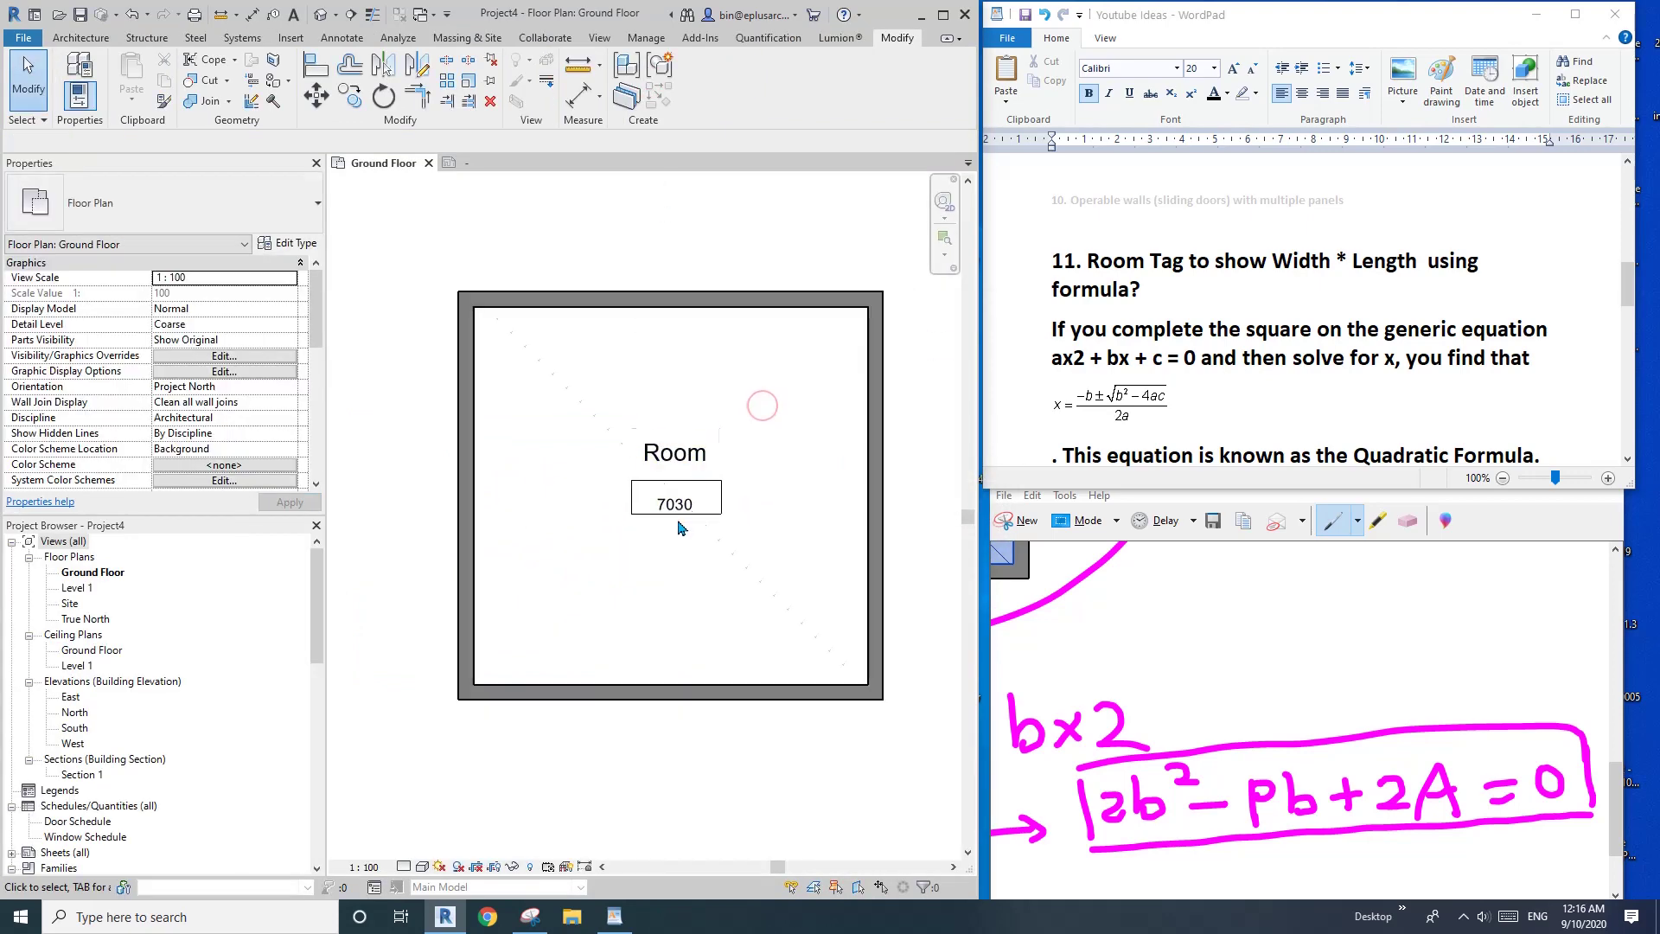
pyautogui.scroll(-1, 675, 512)
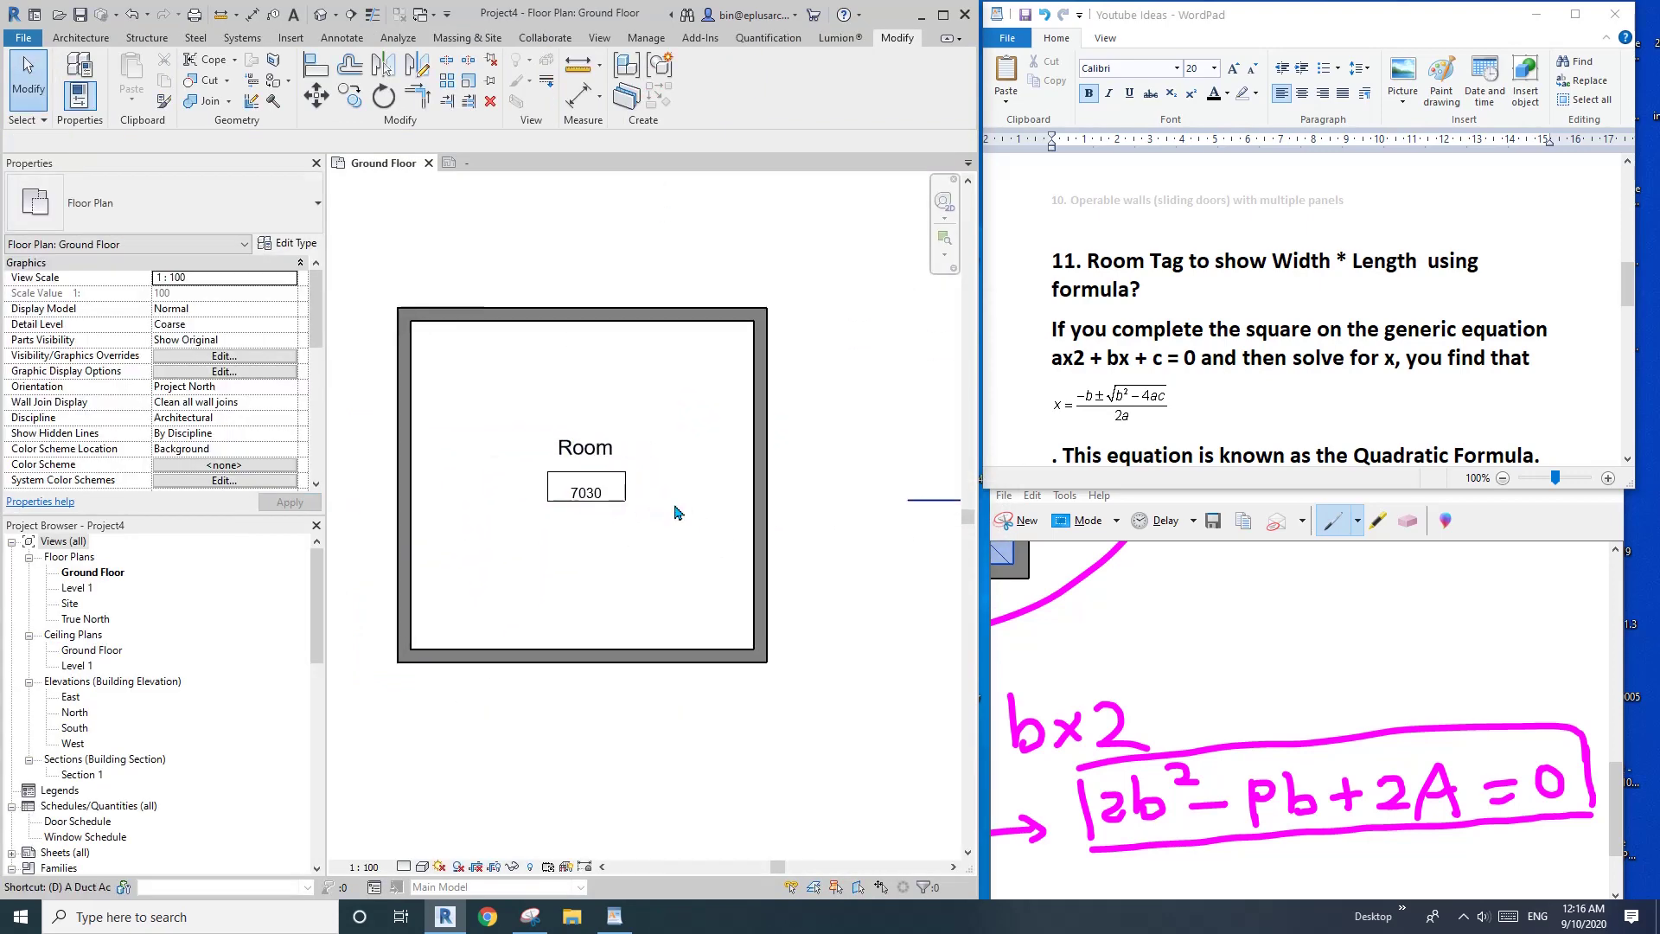
pyautogui.click(731, 655)
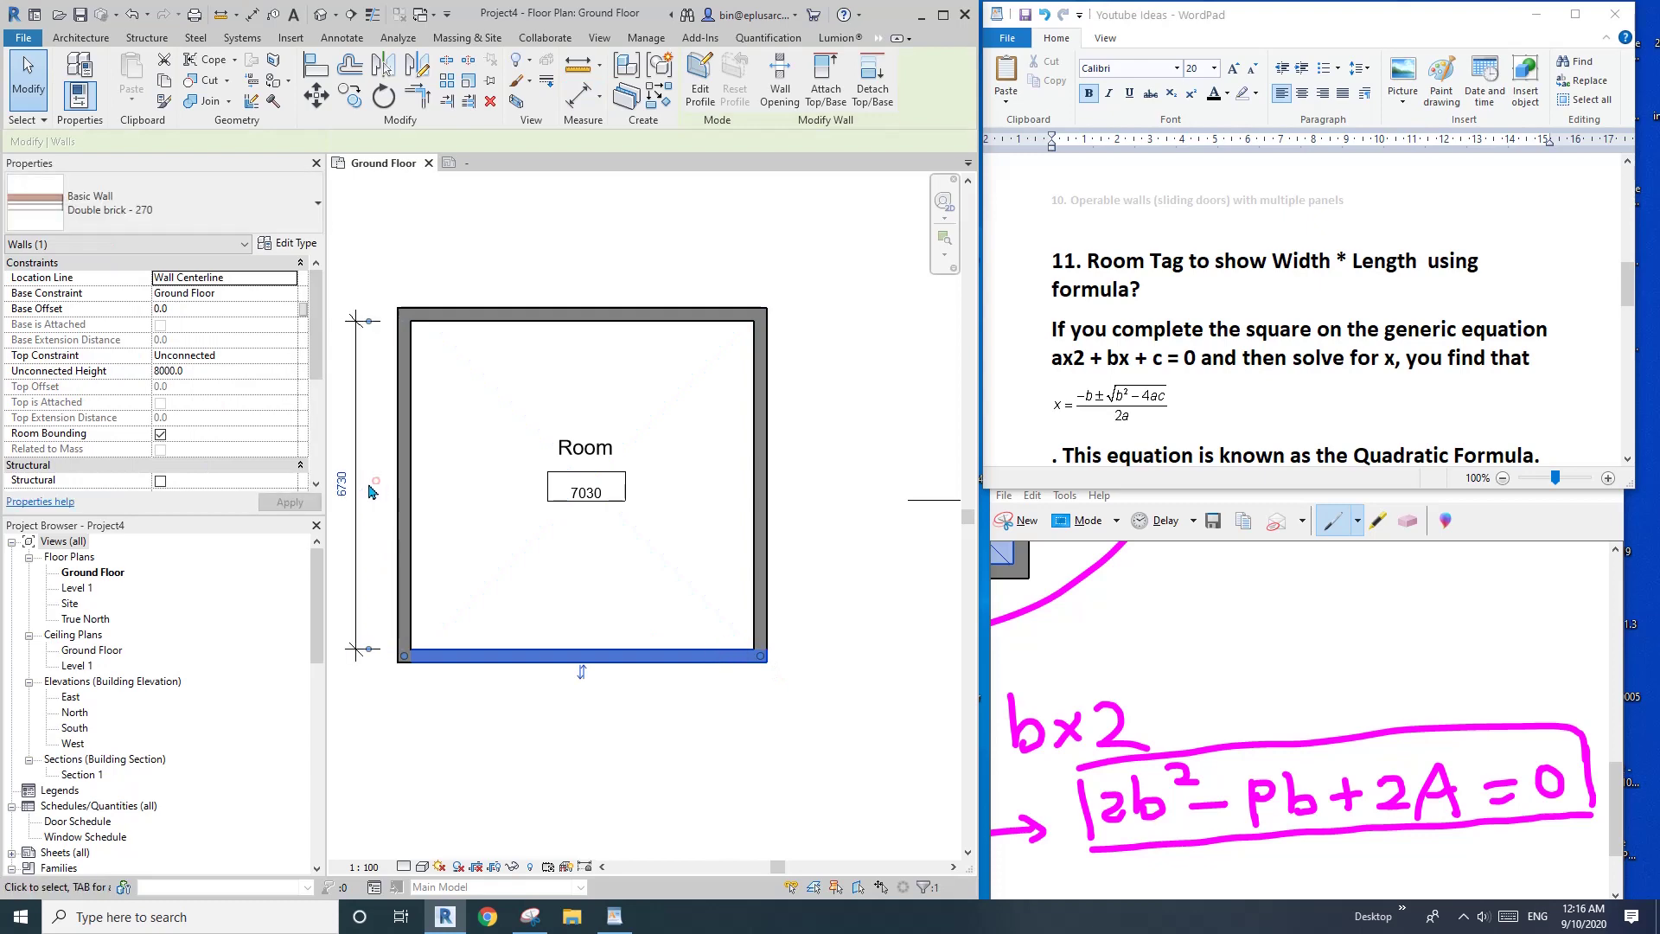
pyautogui.click(647, 313)
pyautogui.click(754, 385)
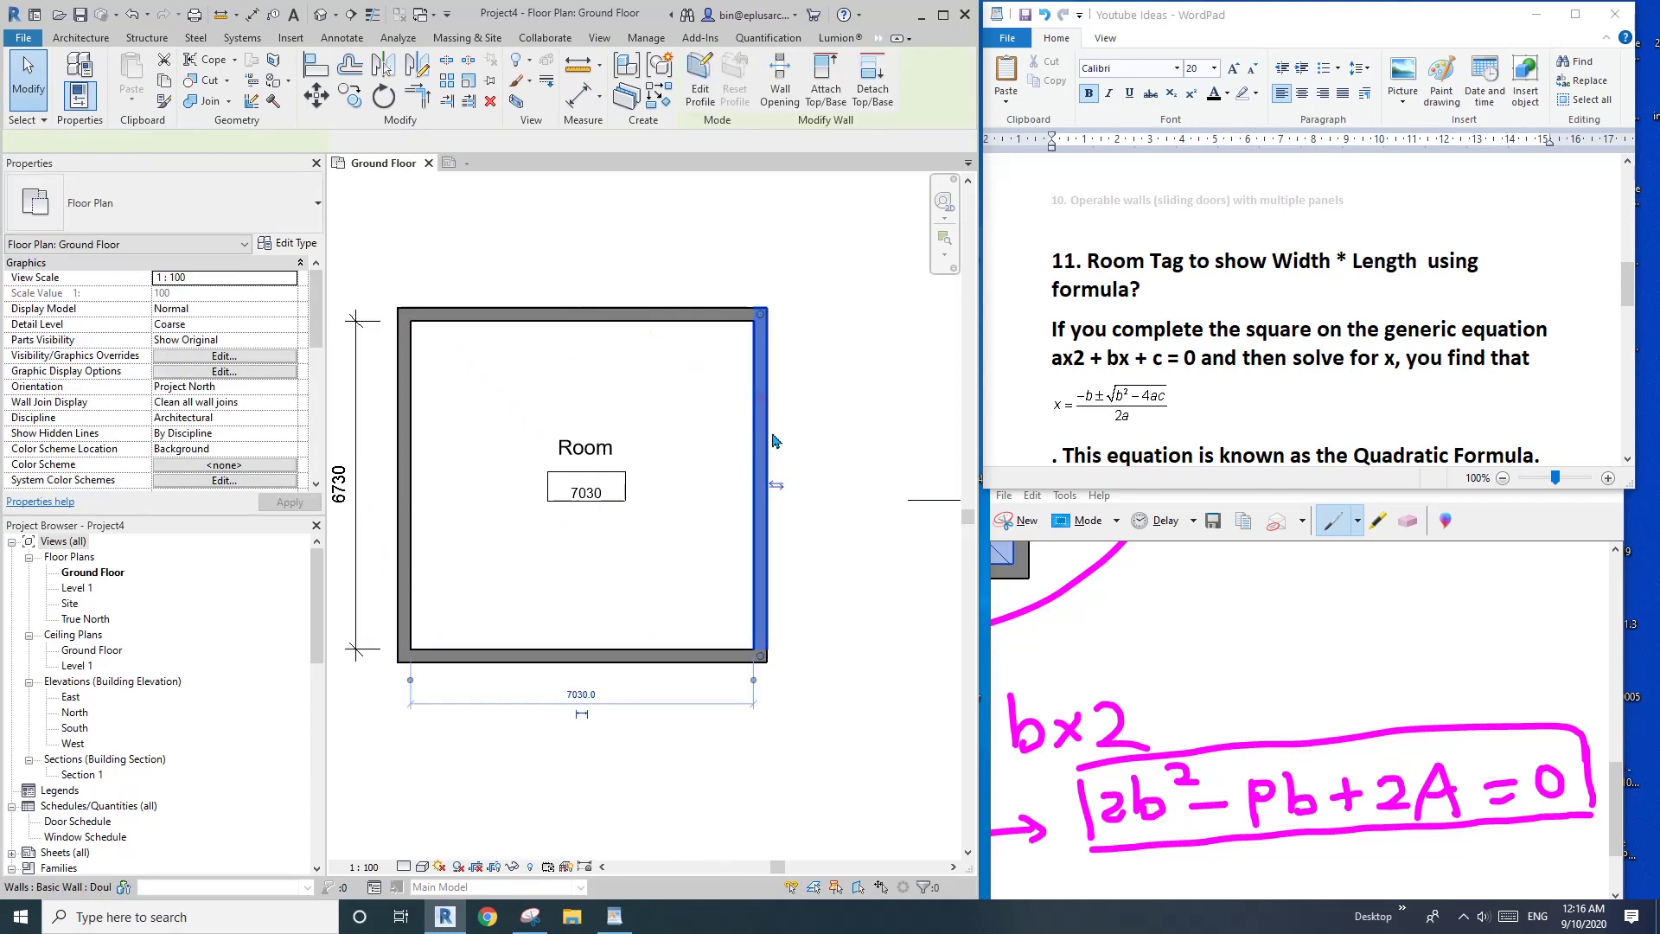
pyautogui.press('Escape')
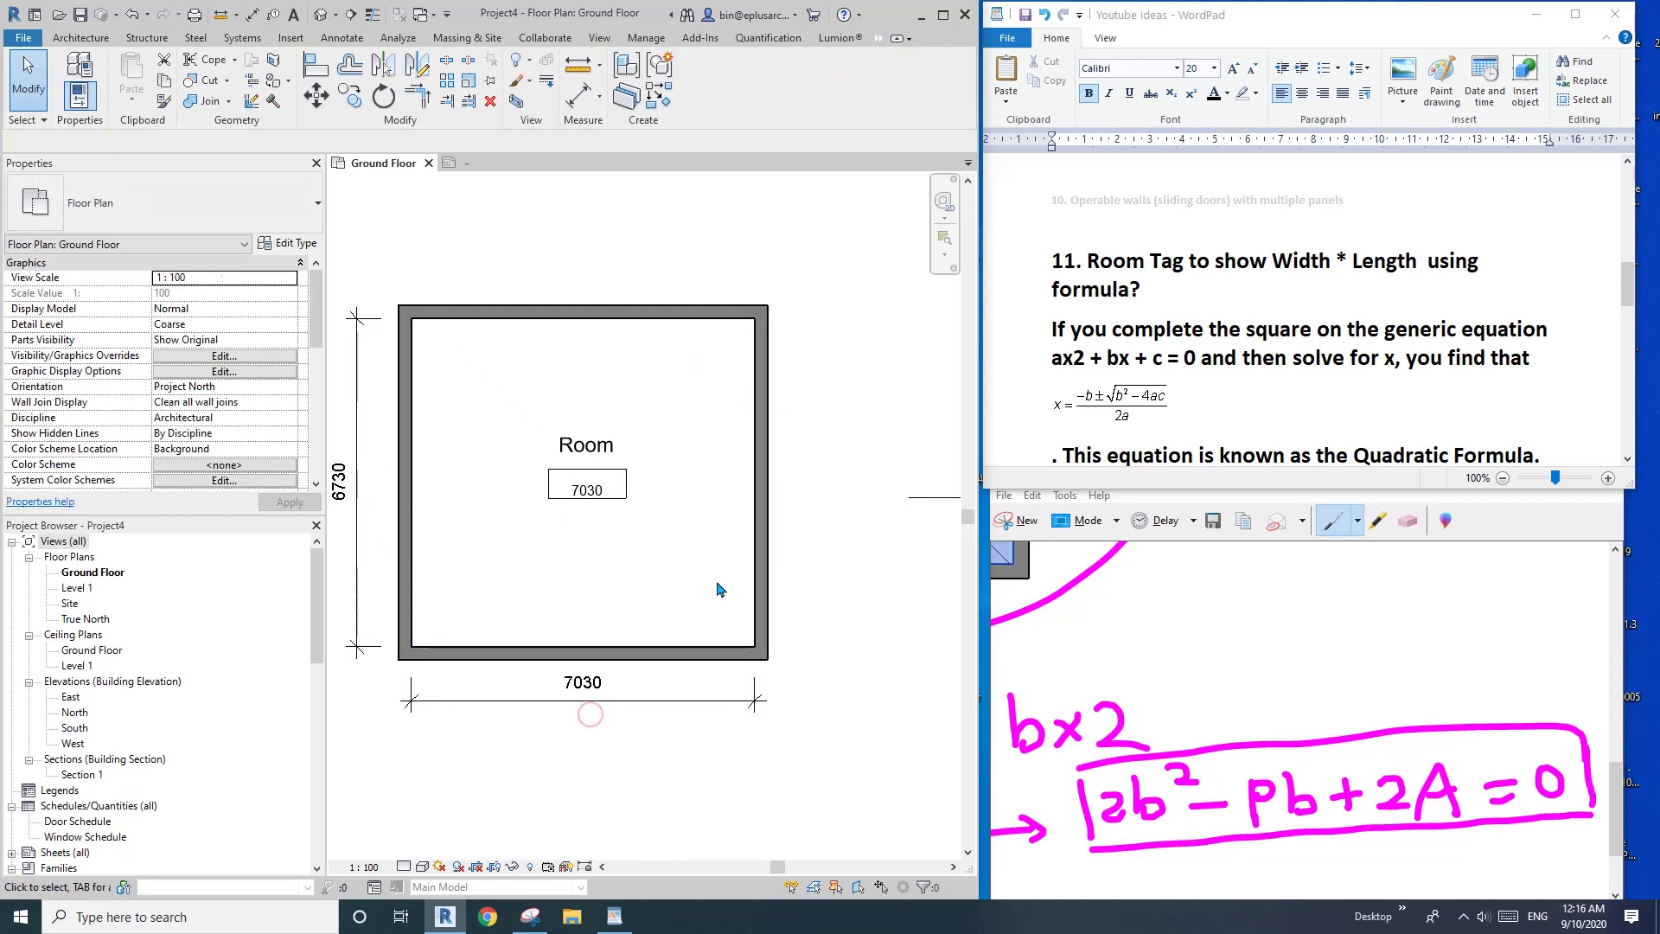
pyautogui.moveTo(634, 496); pyautogui.dragTo(671, 474, button='middle')
pyautogui.click(658, 467)
pyautogui.moveTo(794, 579); pyautogui.dragTo(878, 543)
pyautogui.hotkey('ctrl', 'z')
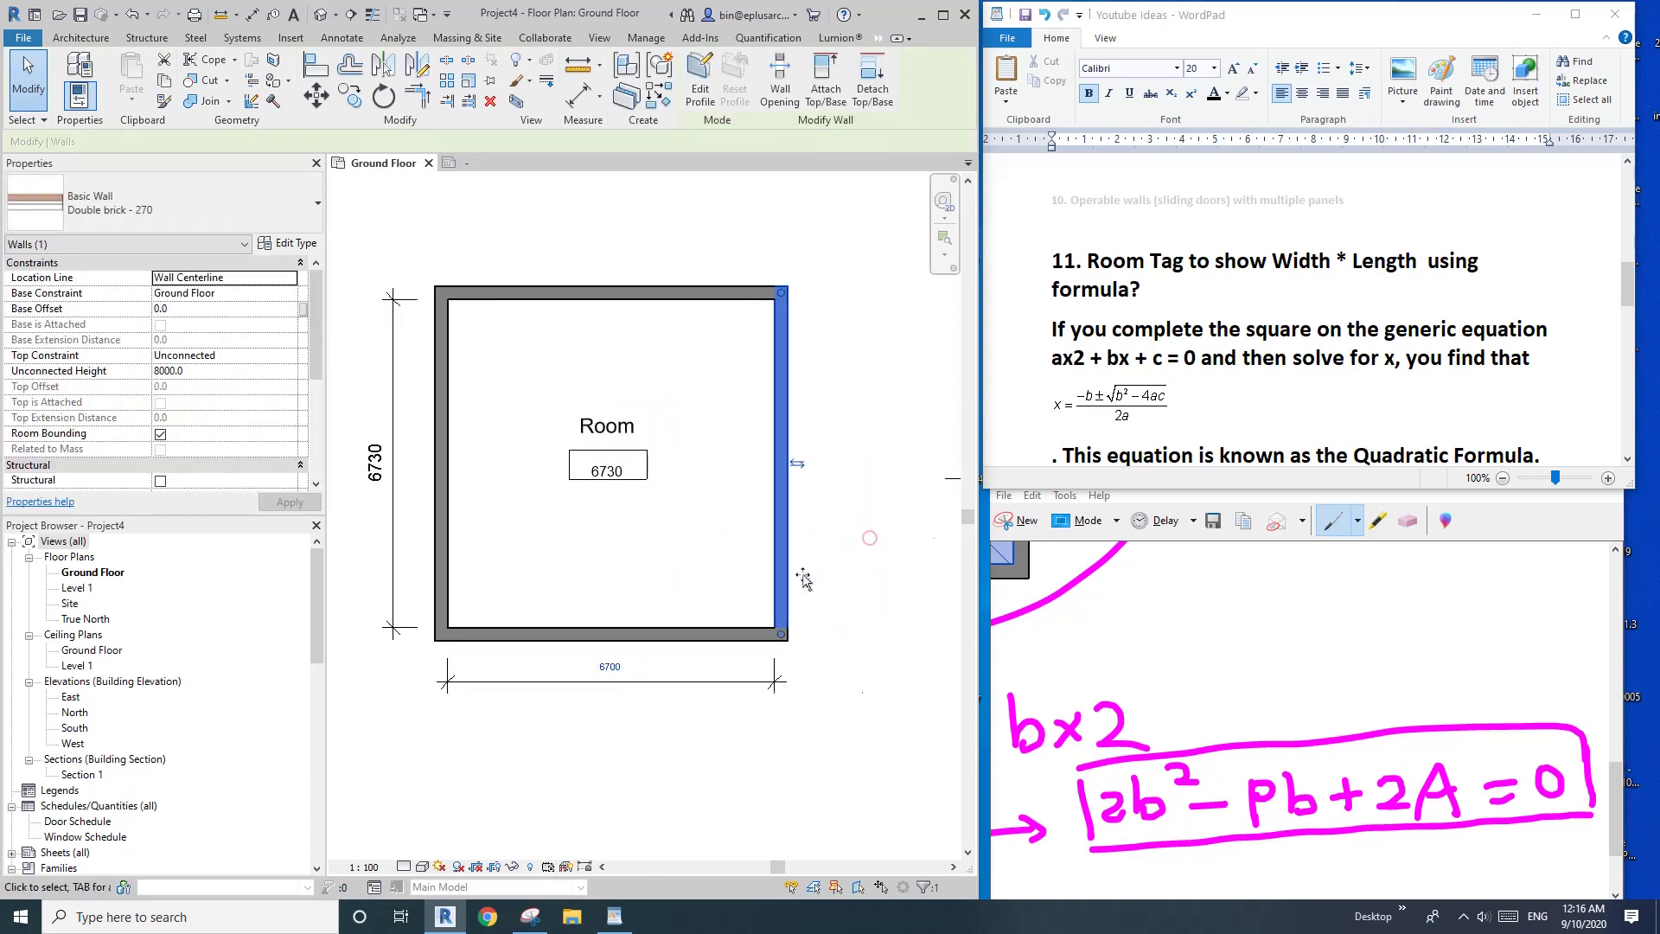
# Select the room tag and open its family for editing again.
pyautogui.scroll(2, 657, 484)
pyautogui.press('Escape')
pyautogui.click(640, 479)
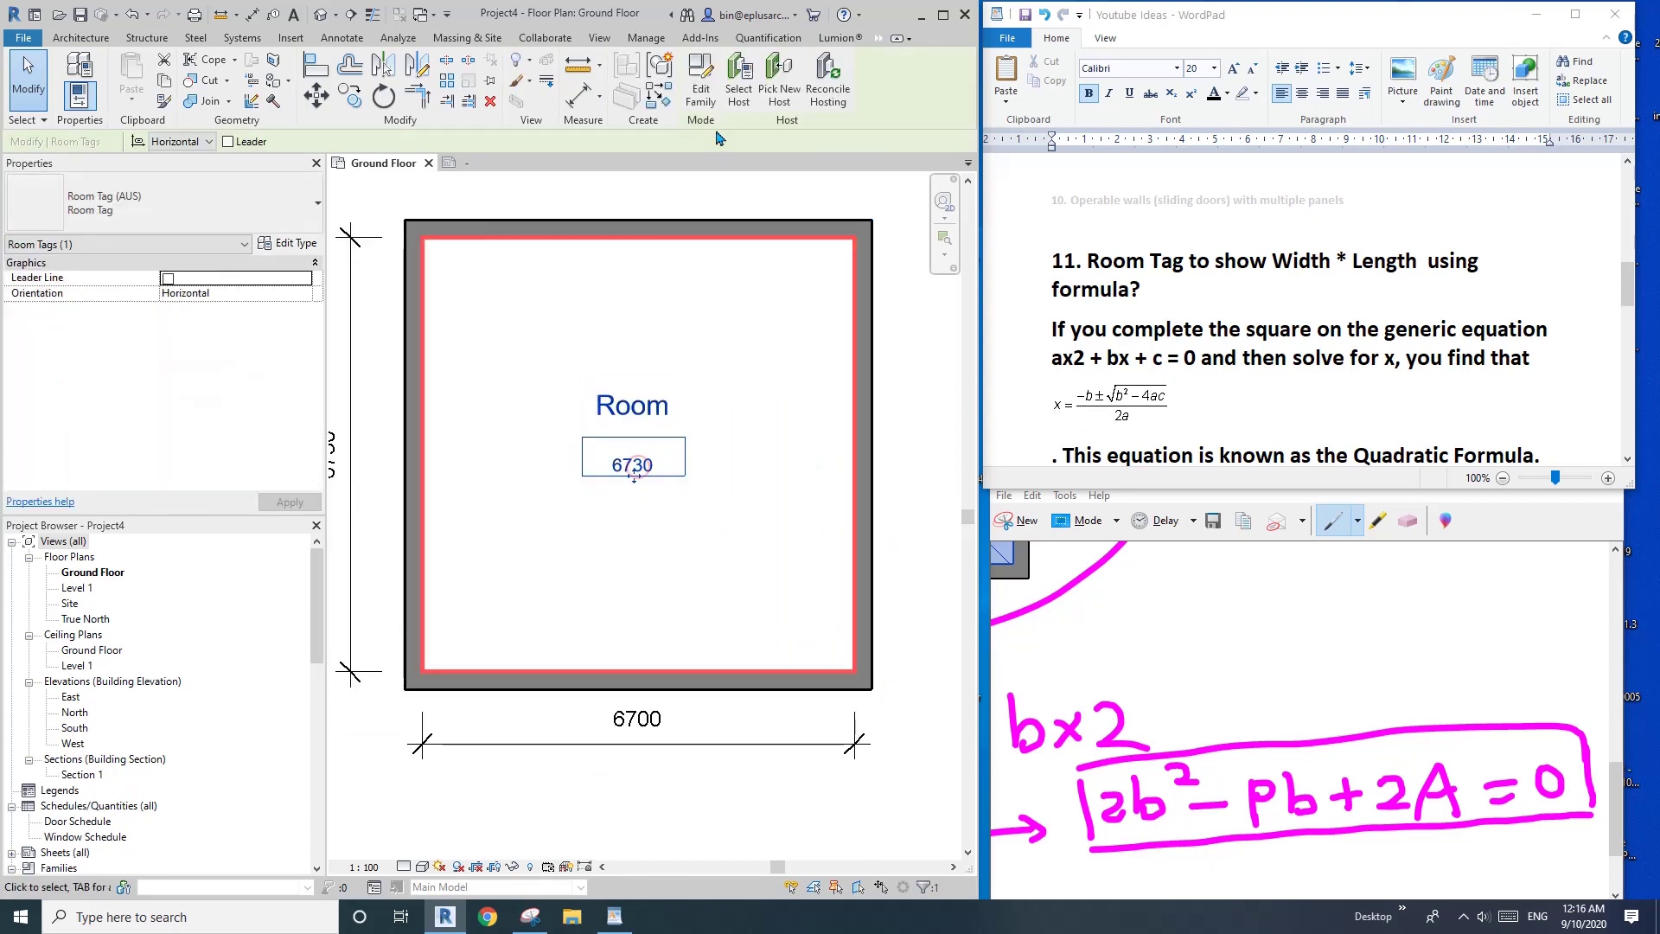
pyautogui.click(701, 87)
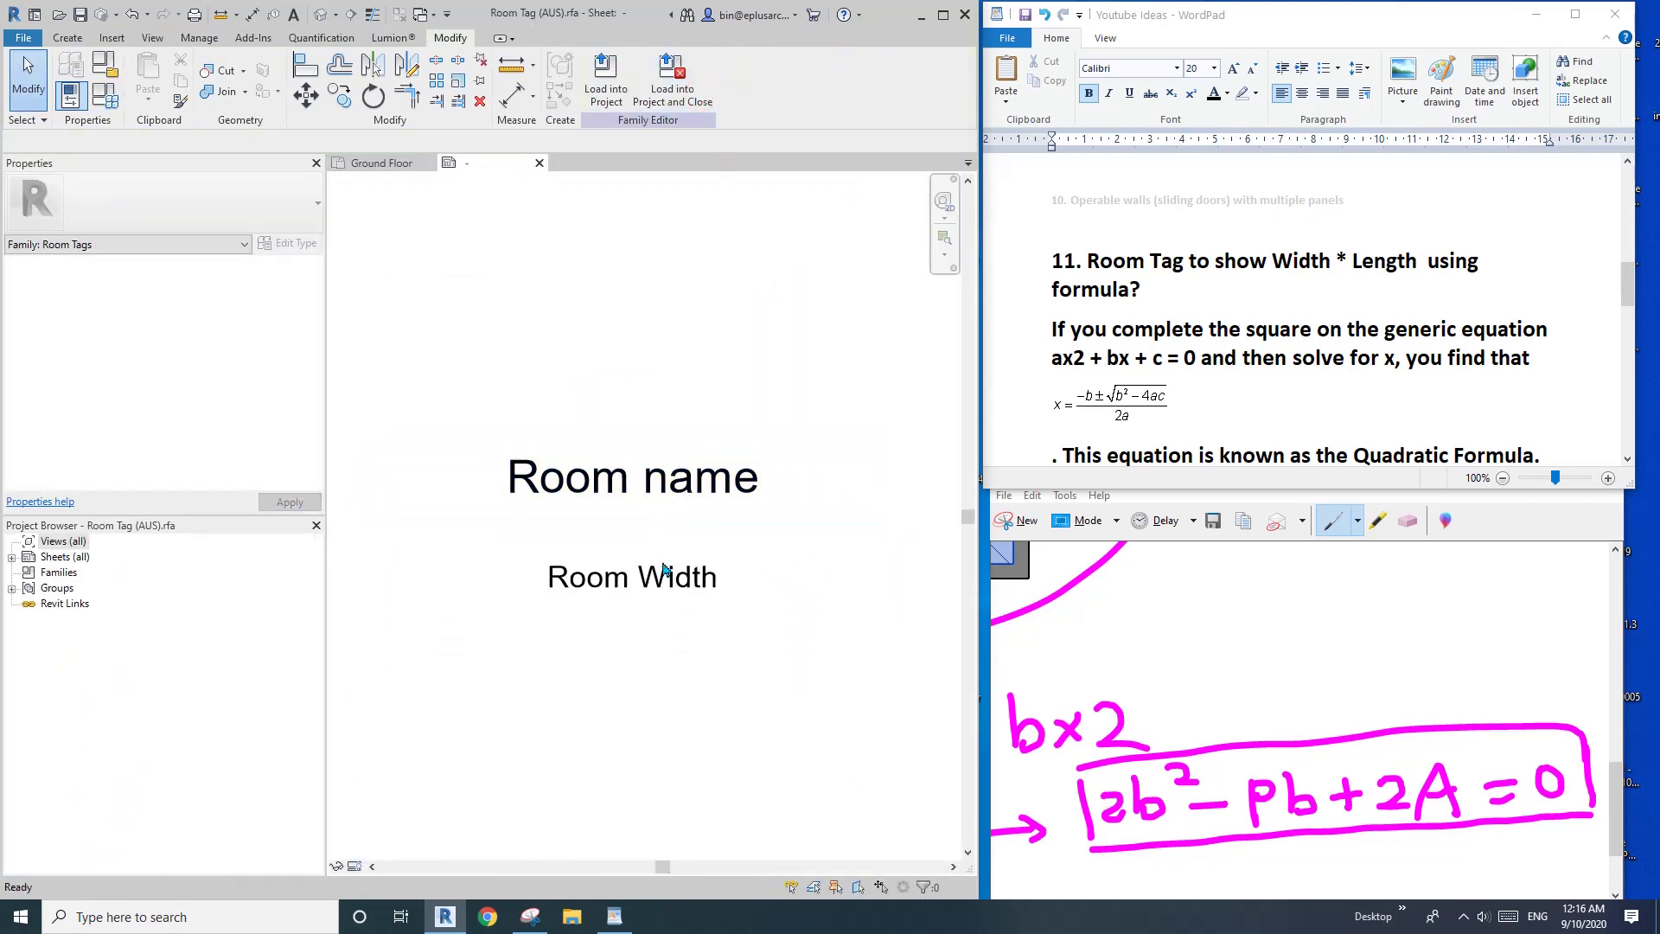
# Review the Room Width formula in Edit Label without changes, then begin a second calculated parameter.
pyautogui.click(619, 585)
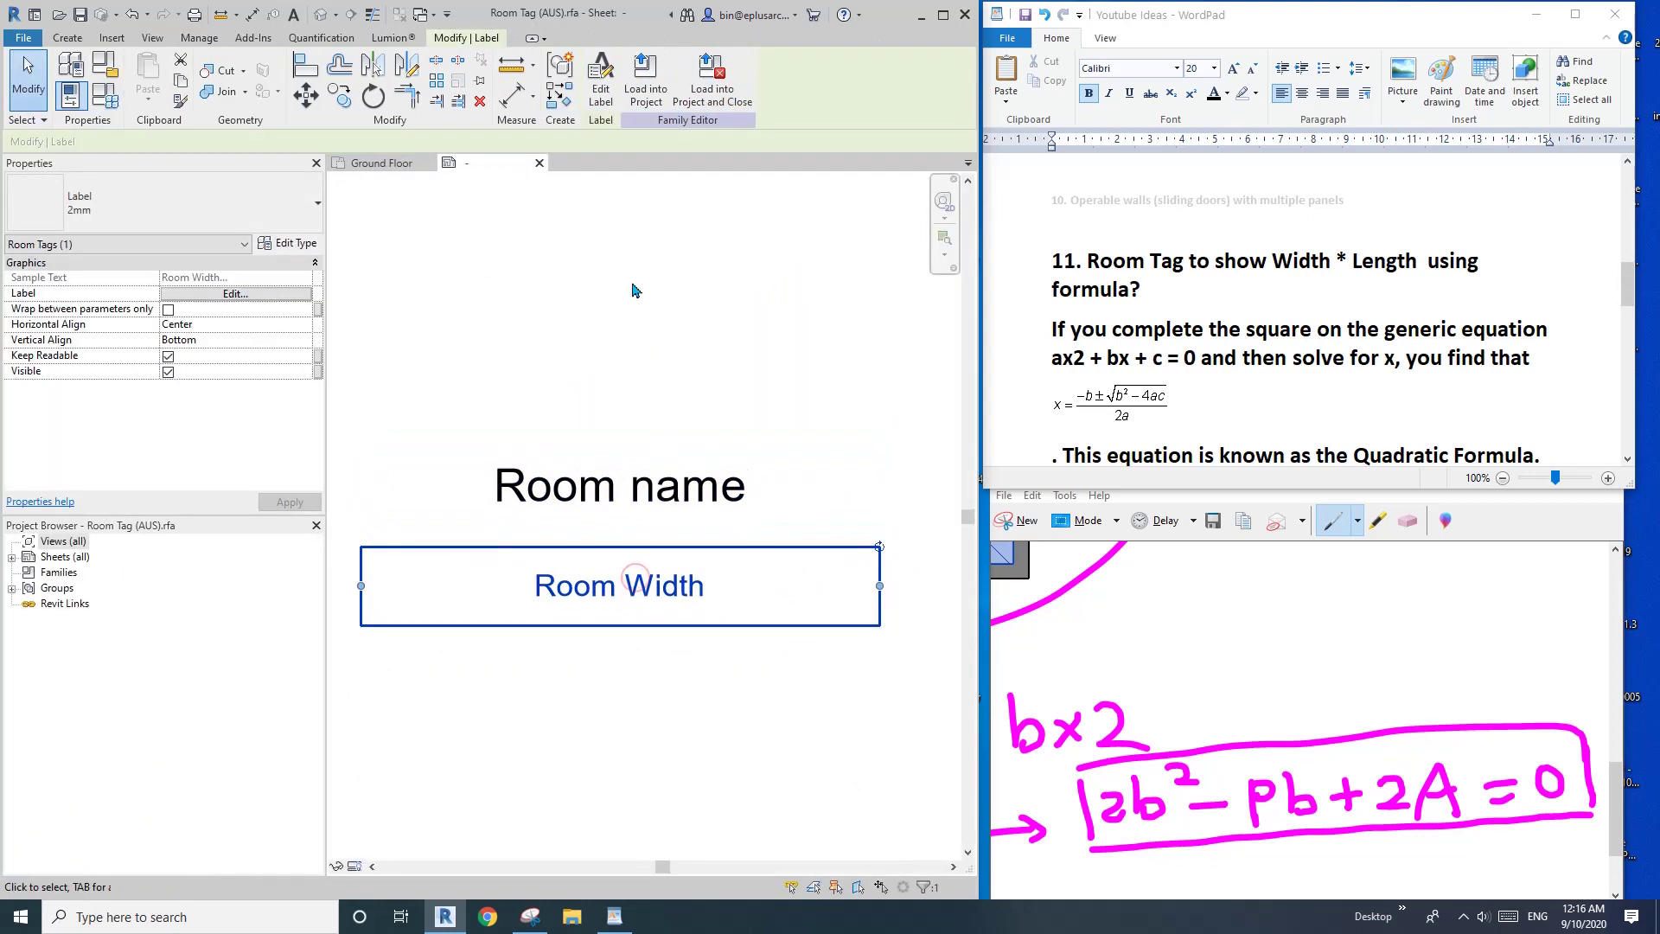
pyautogui.click(600, 95)
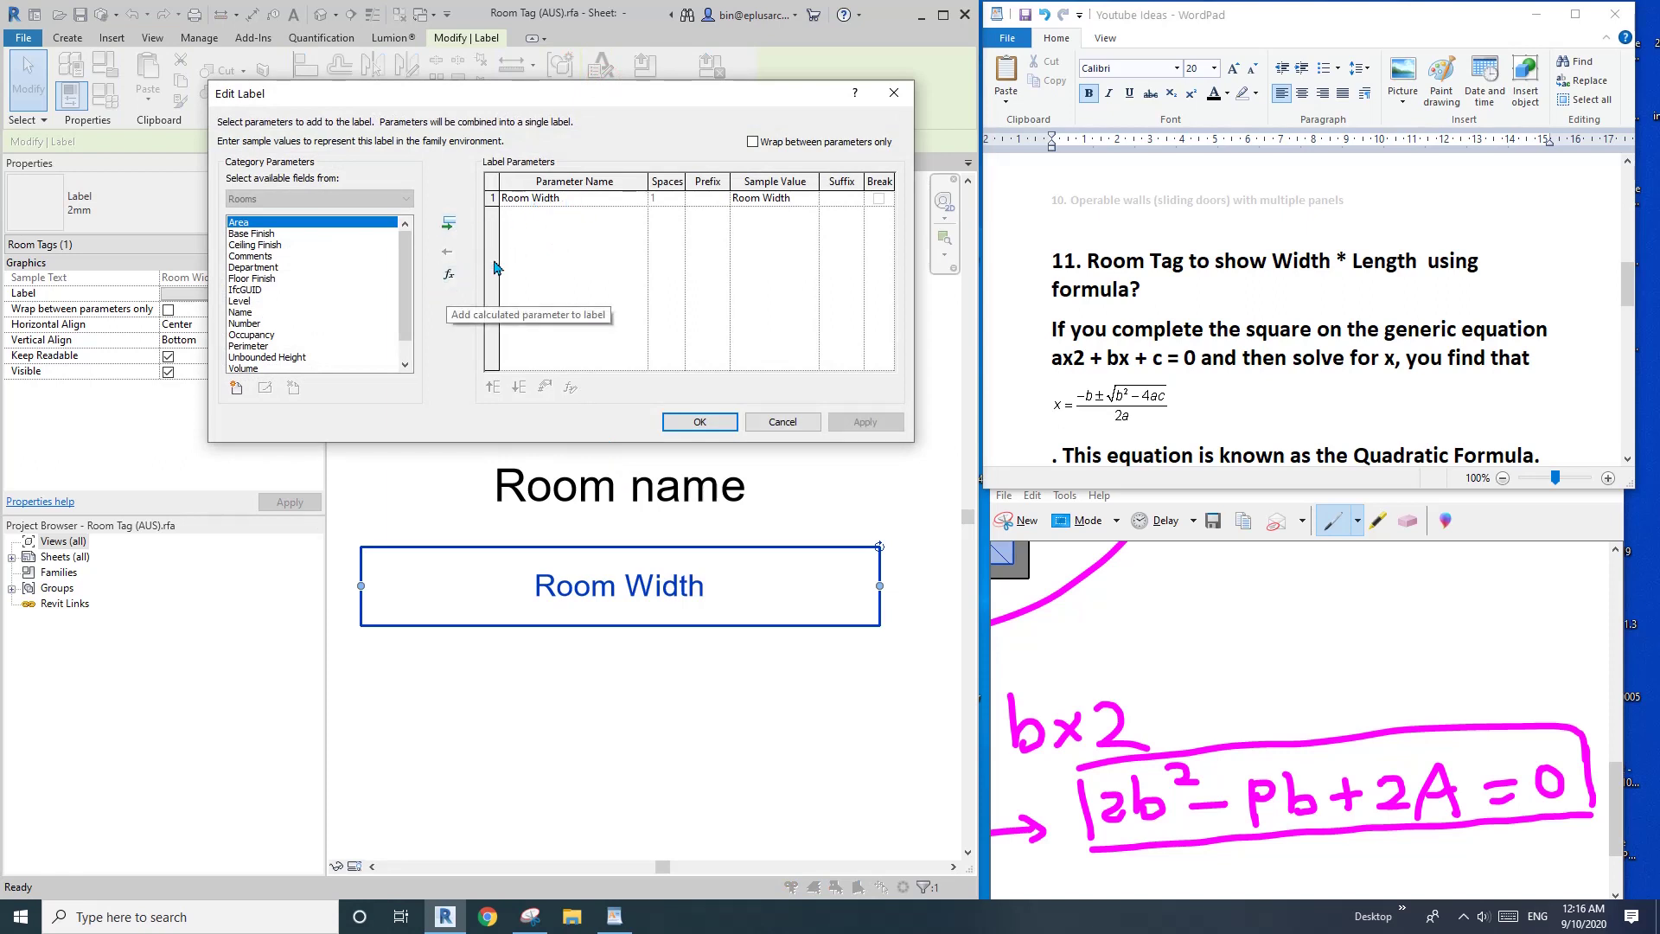
pyautogui.click(575, 200)
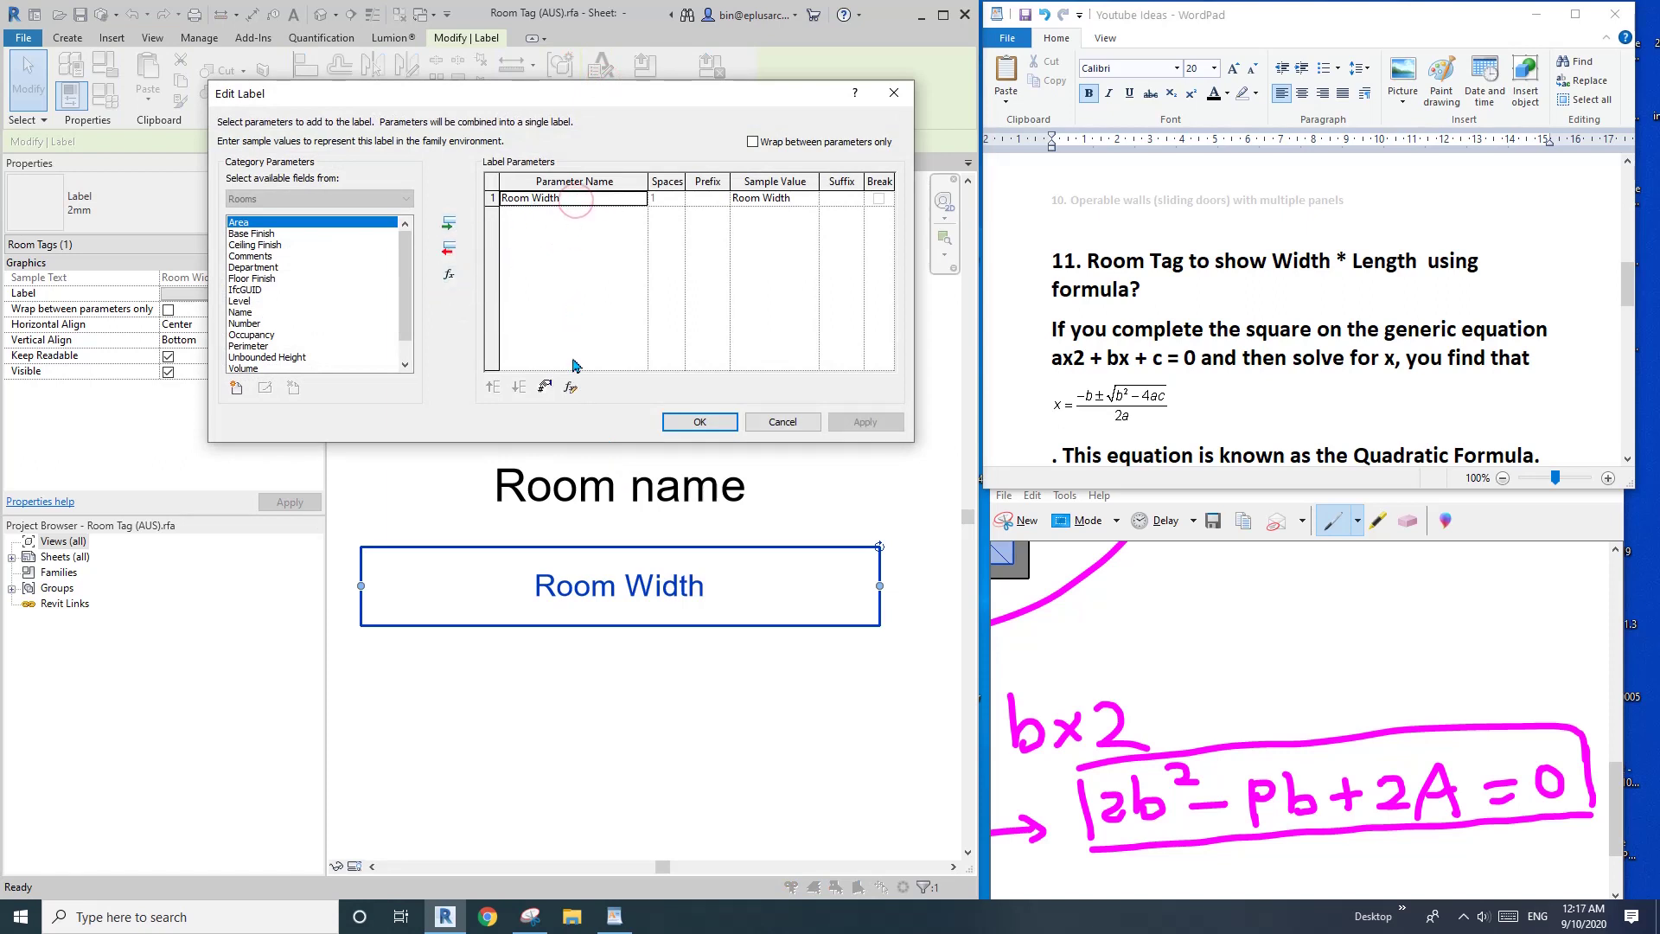
pyautogui.click(570, 387)
pyautogui.moveTo(563, 561); pyautogui.dragTo(300, 556)
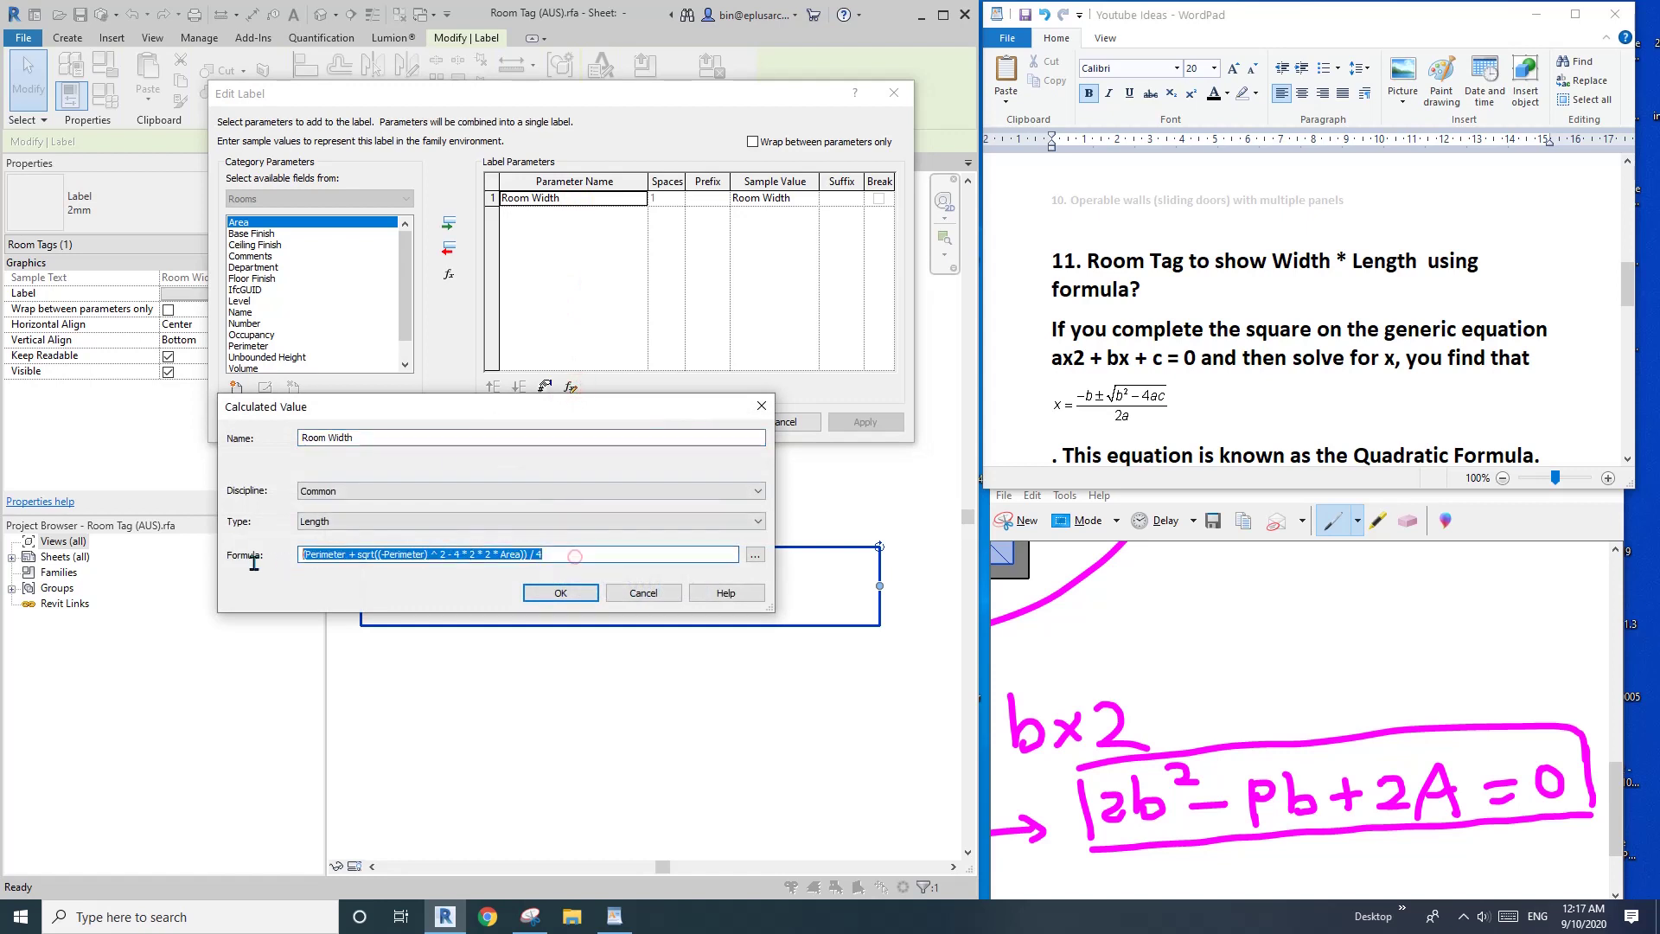
pyautogui.click(662, 596)
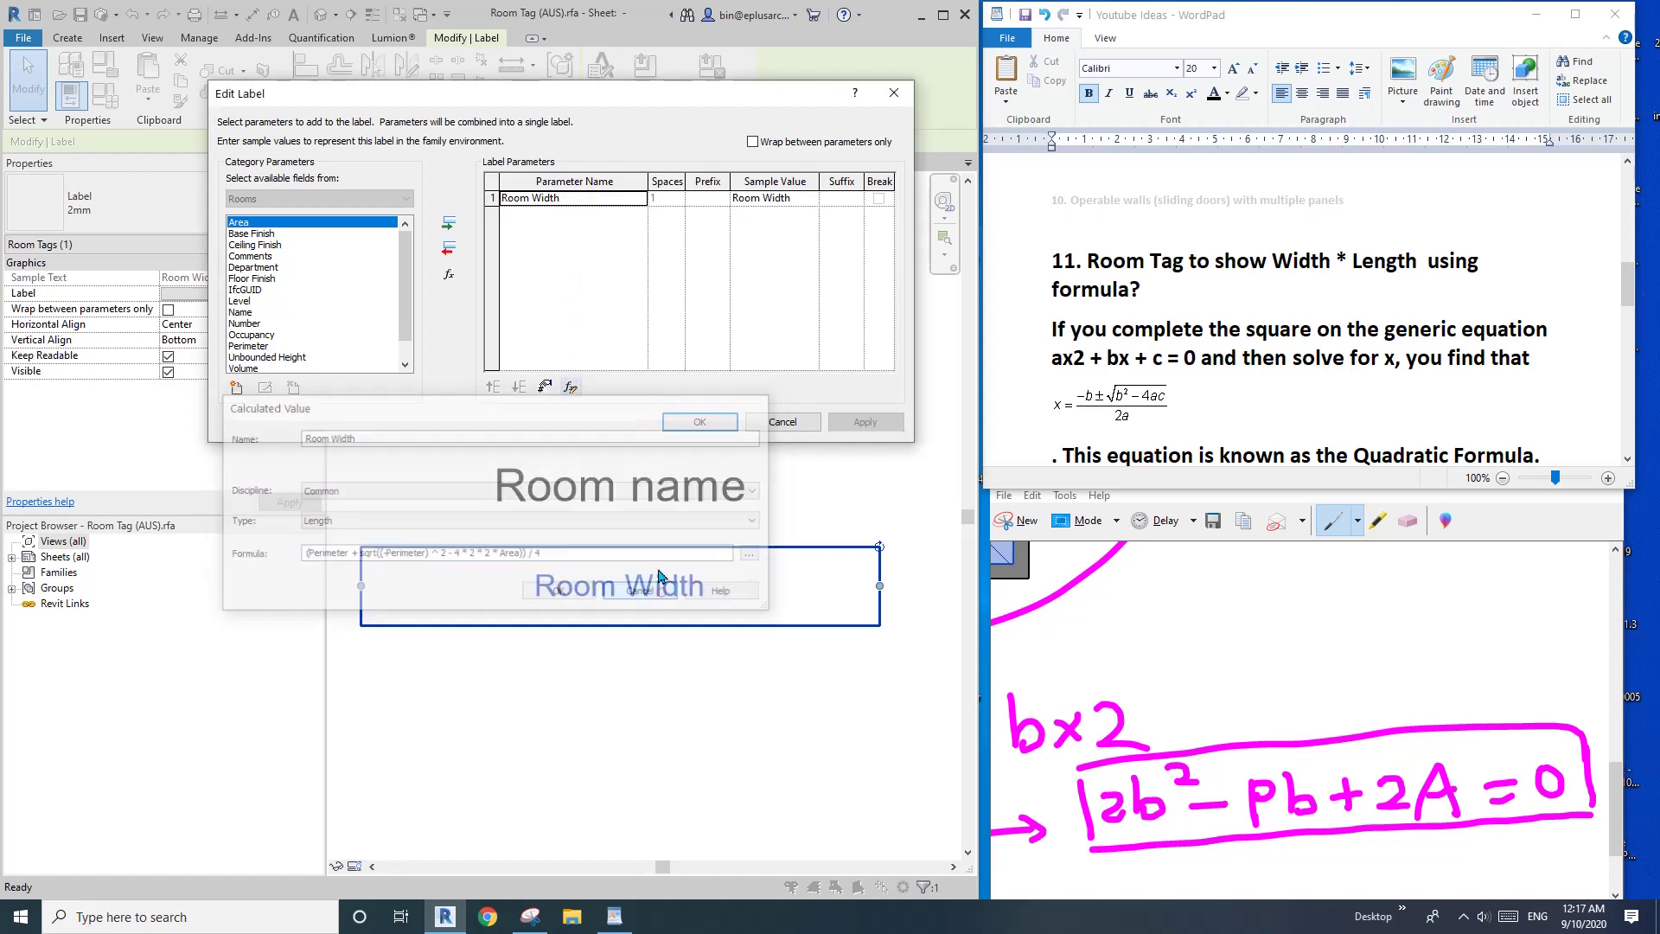
pyautogui.click(447, 274)
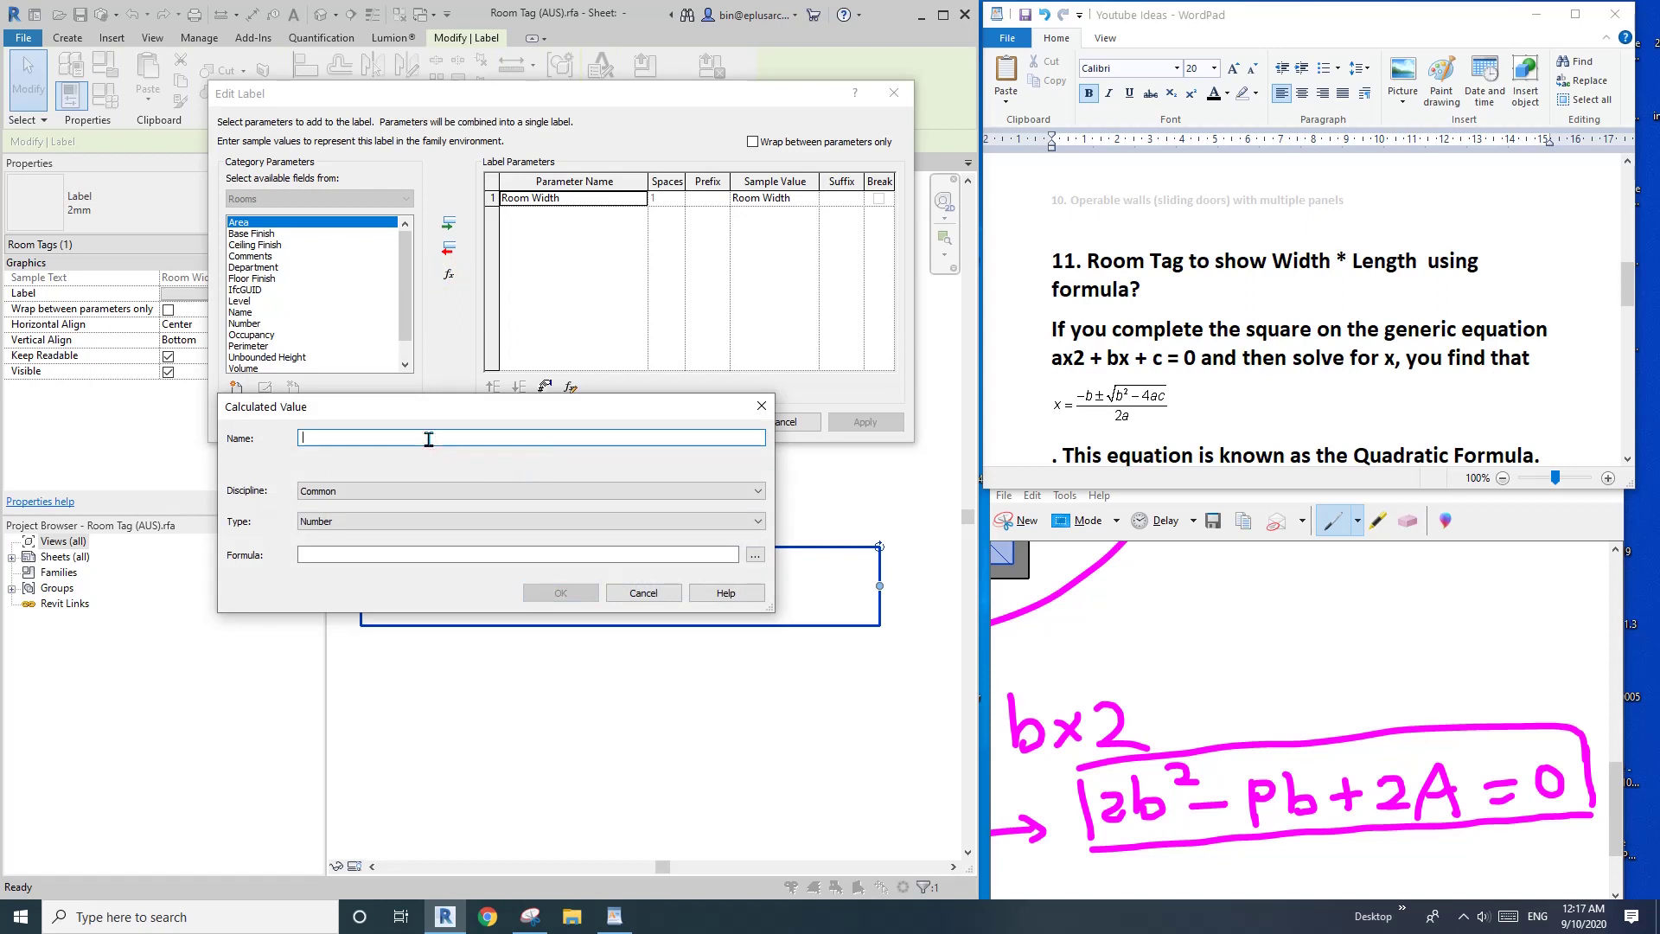
# Add Room Length as a Length calculated value with a formula starting Area/Room.
pyautogui.write('Room Length')
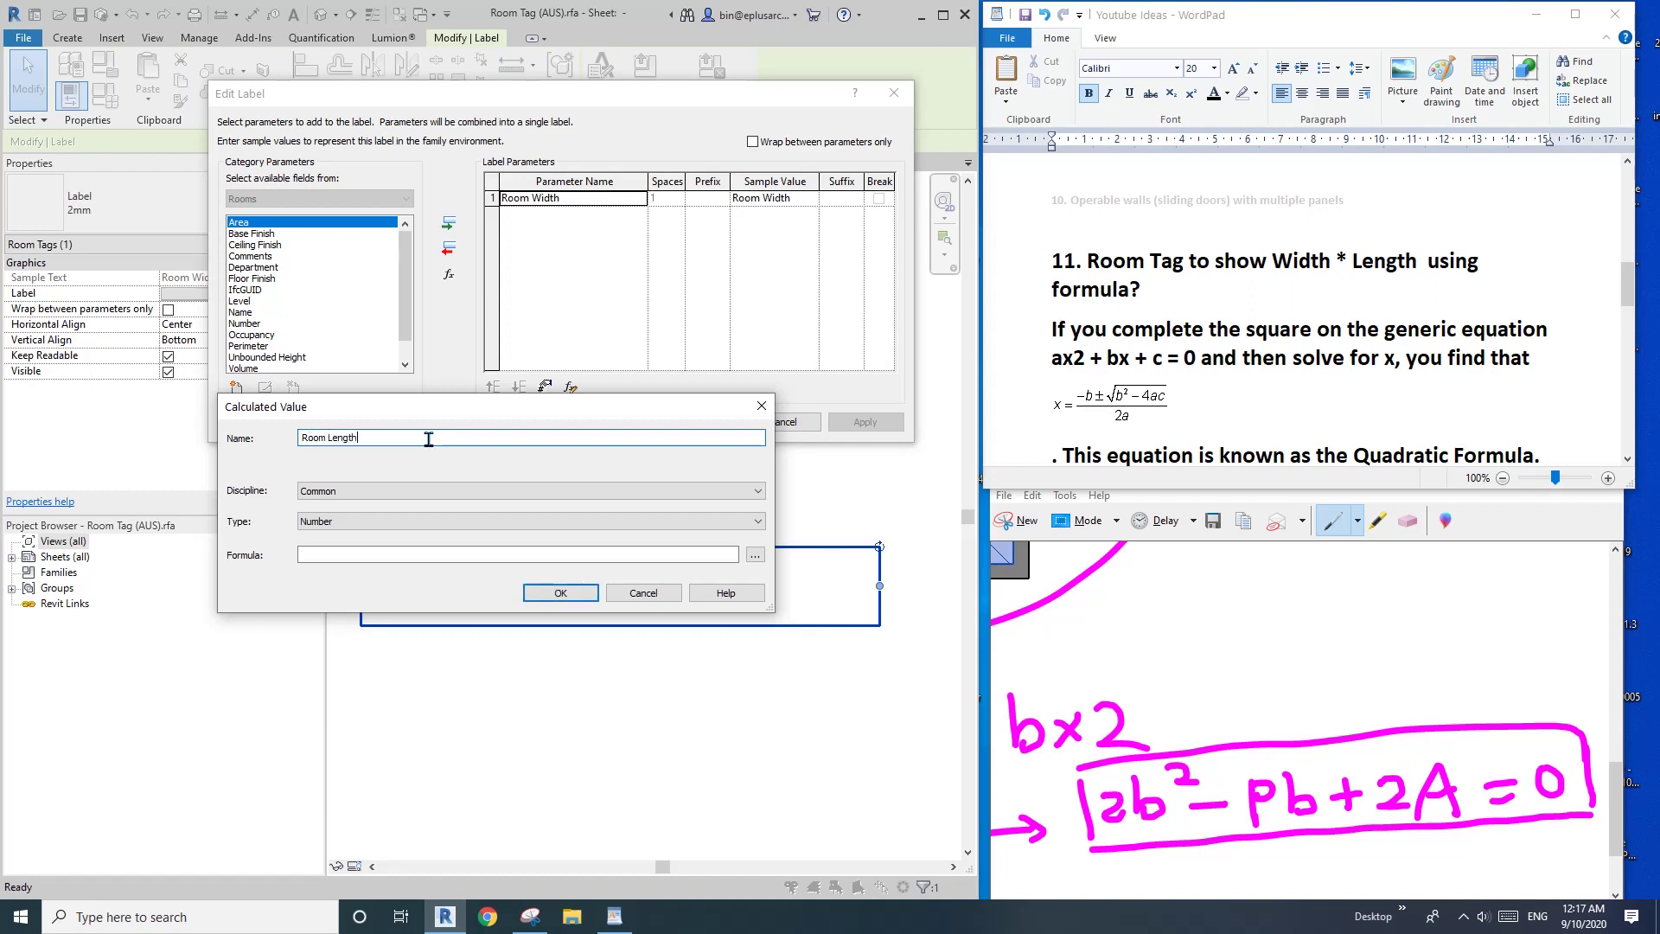
pyautogui.click(335, 516)
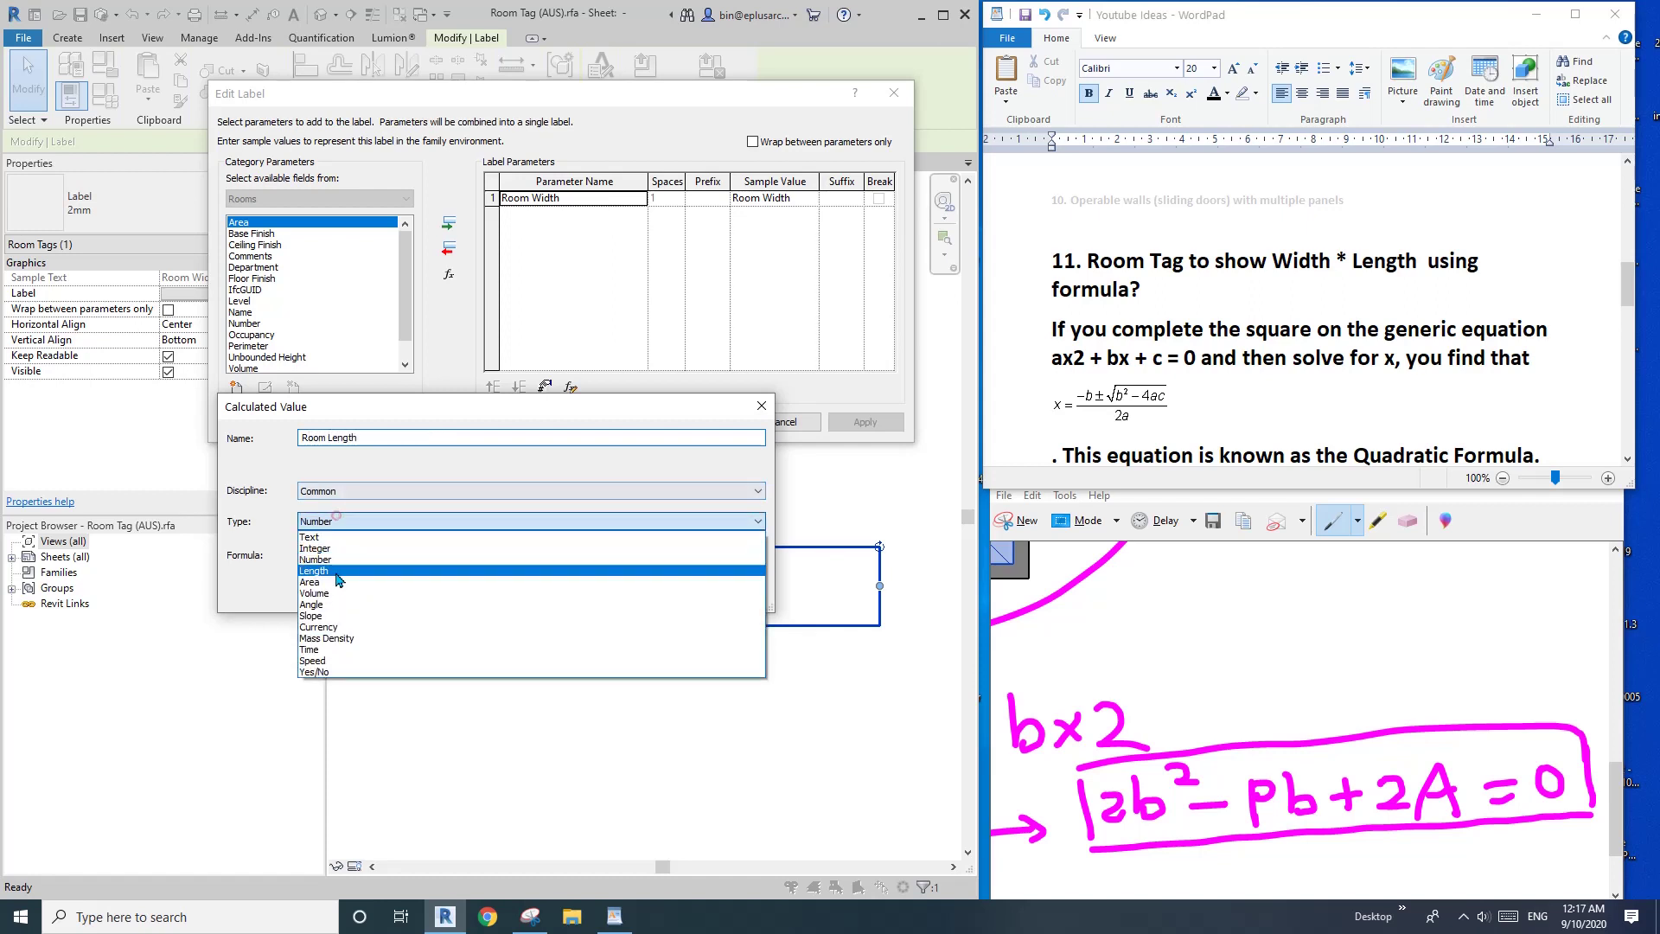
pyautogui.click(338, 574)
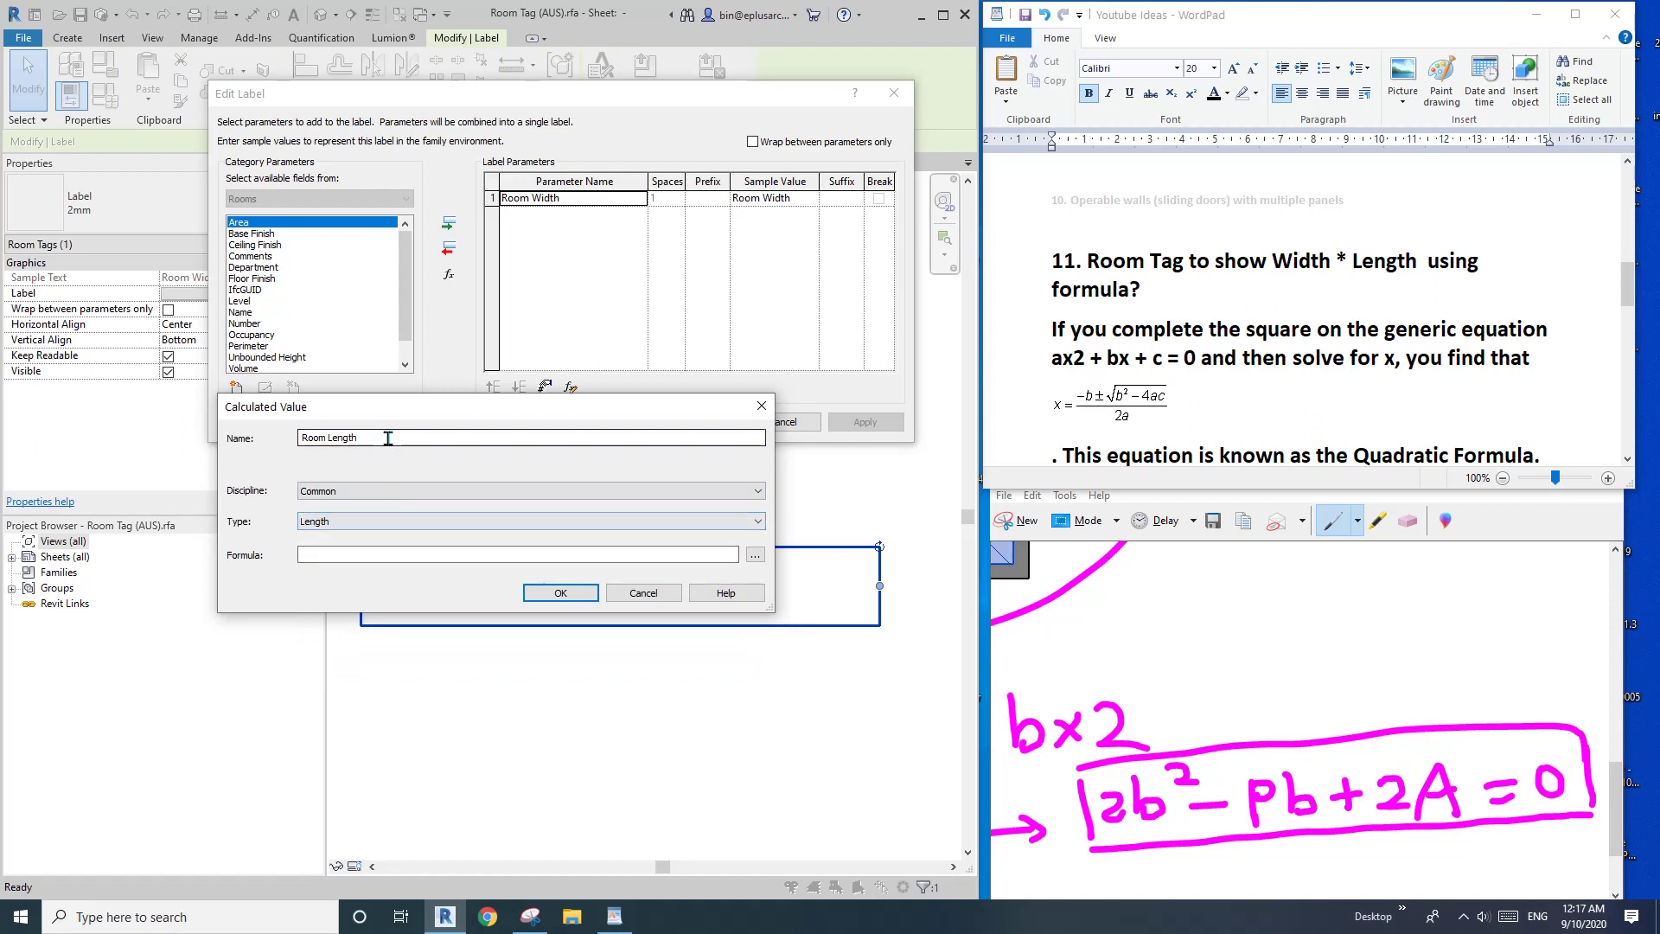
pyautogui.click(357, 555)
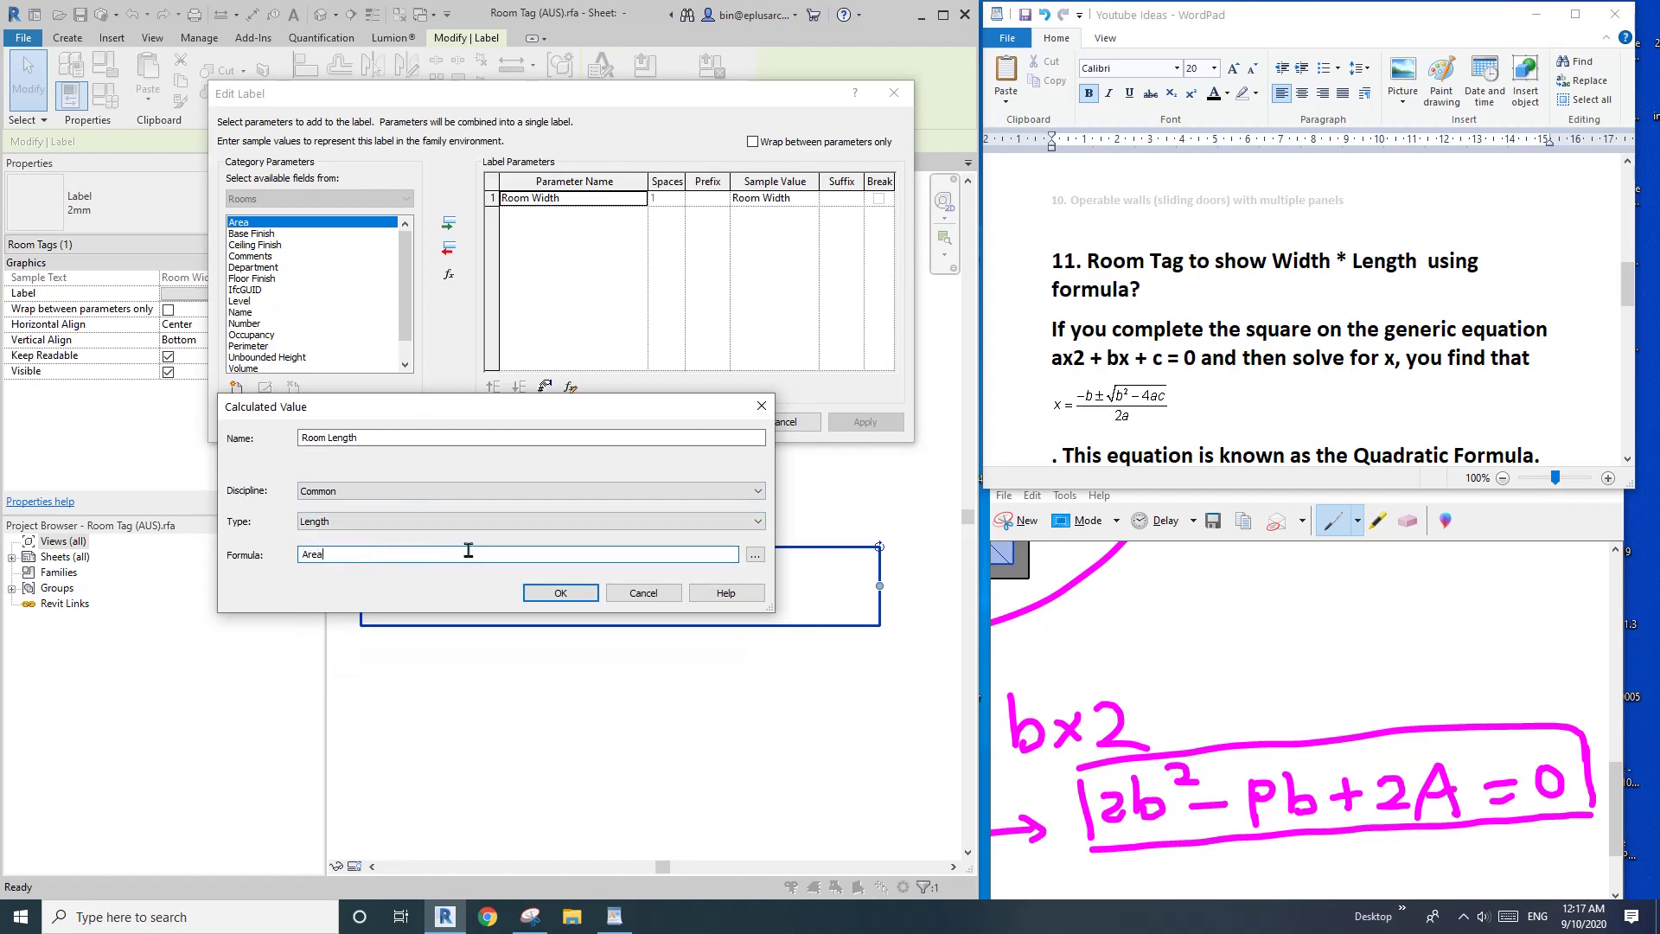
pyautogui.write('Area/Room Width')
pyautogui.click(562, 593)
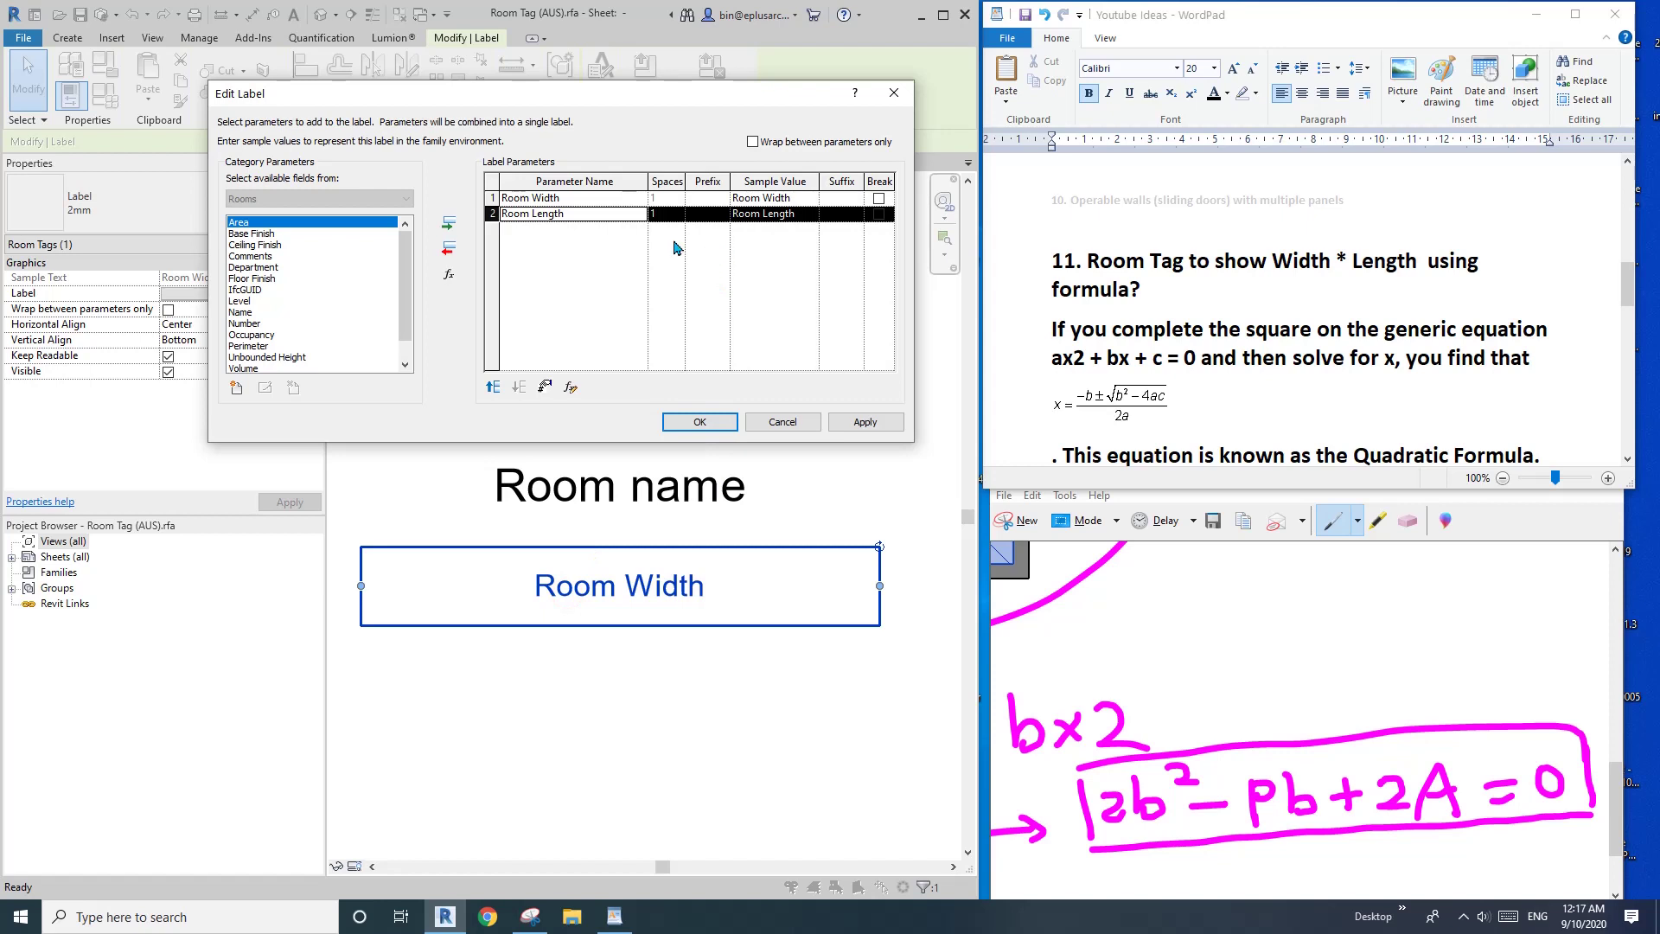
pyautogui.click(567, 199)
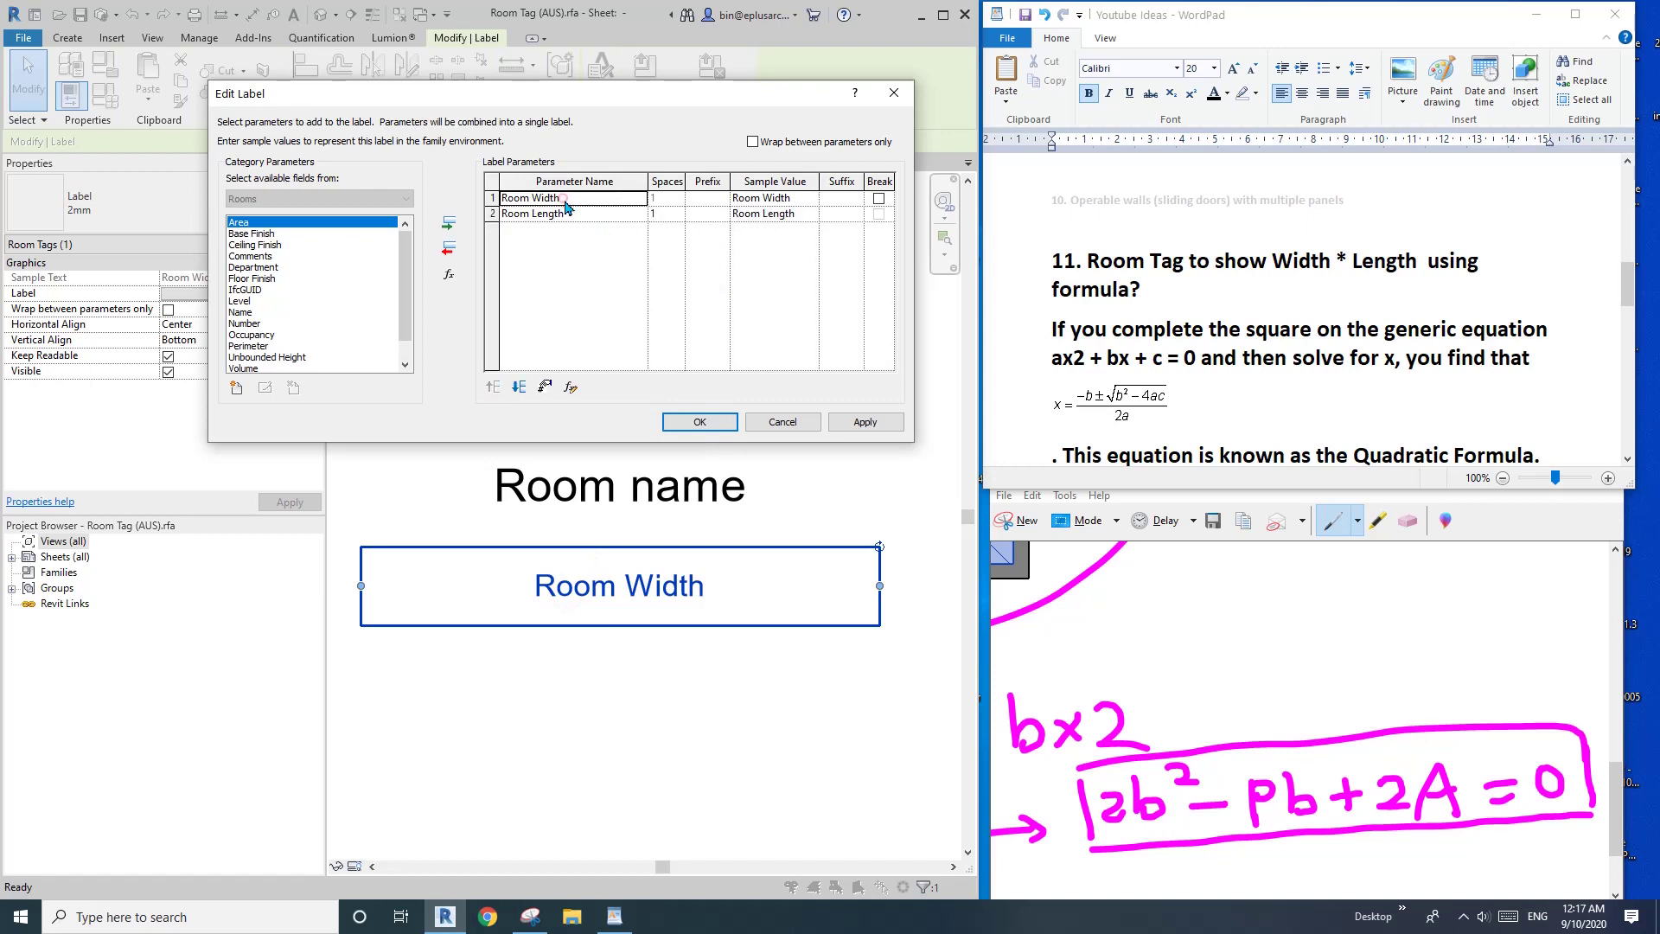
# Format Room Width in meters instead of the project unit settings.
pyautogui.click(545, 387)
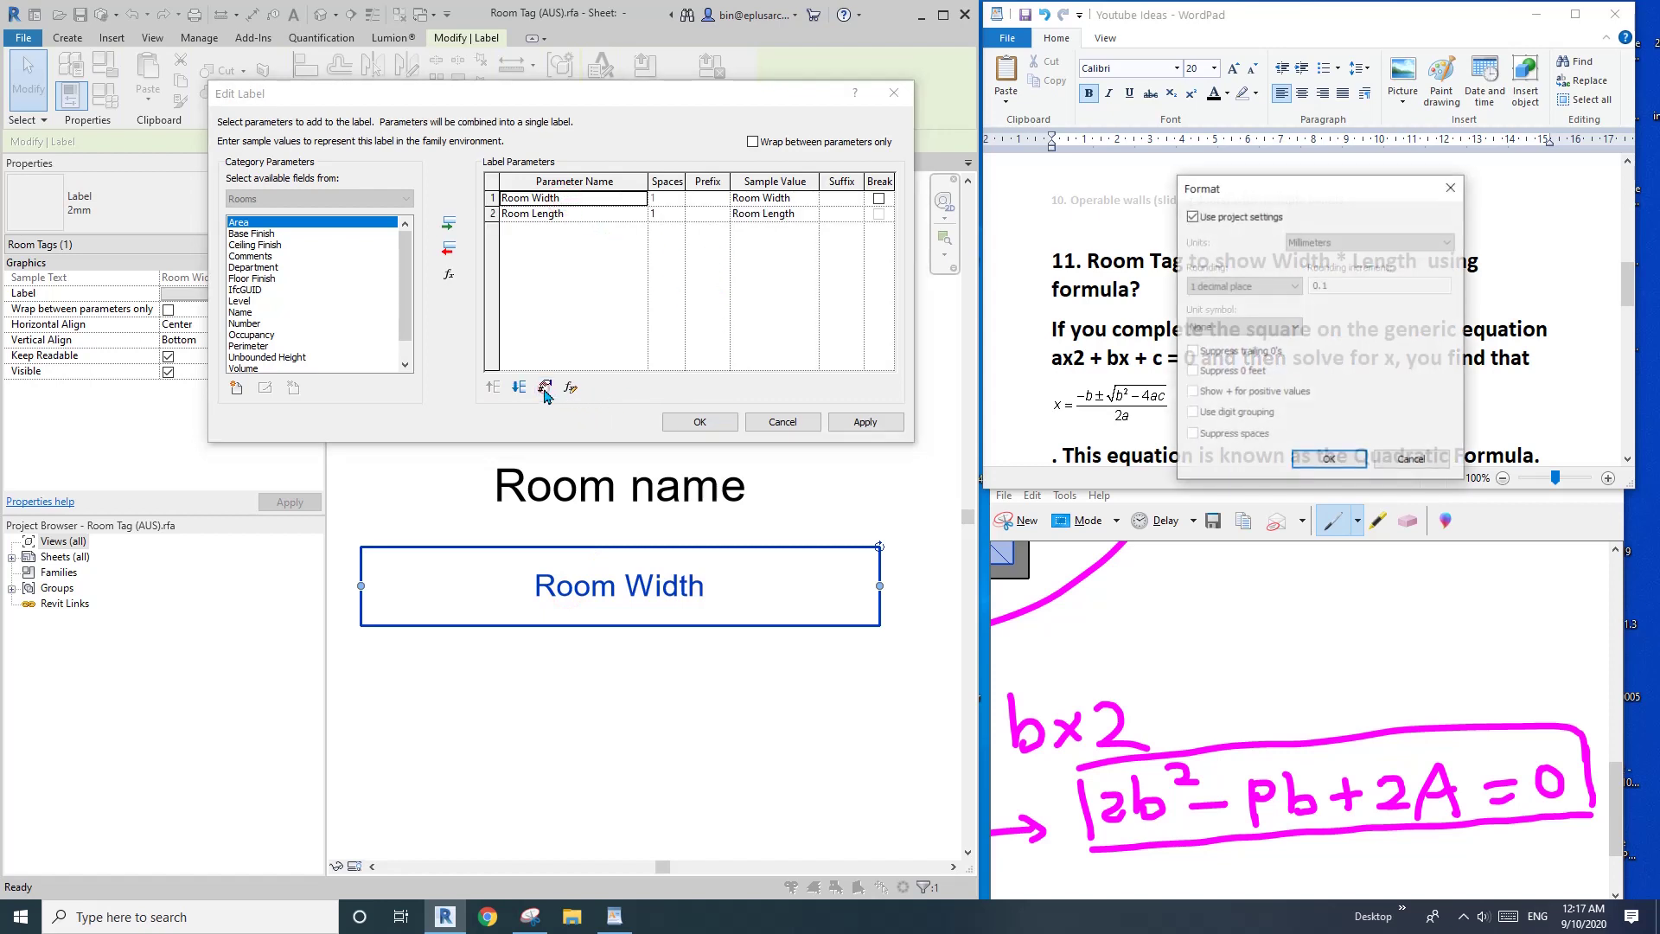
pyautogui.click(1246, 216)
pyautogui.click(1367, 243)
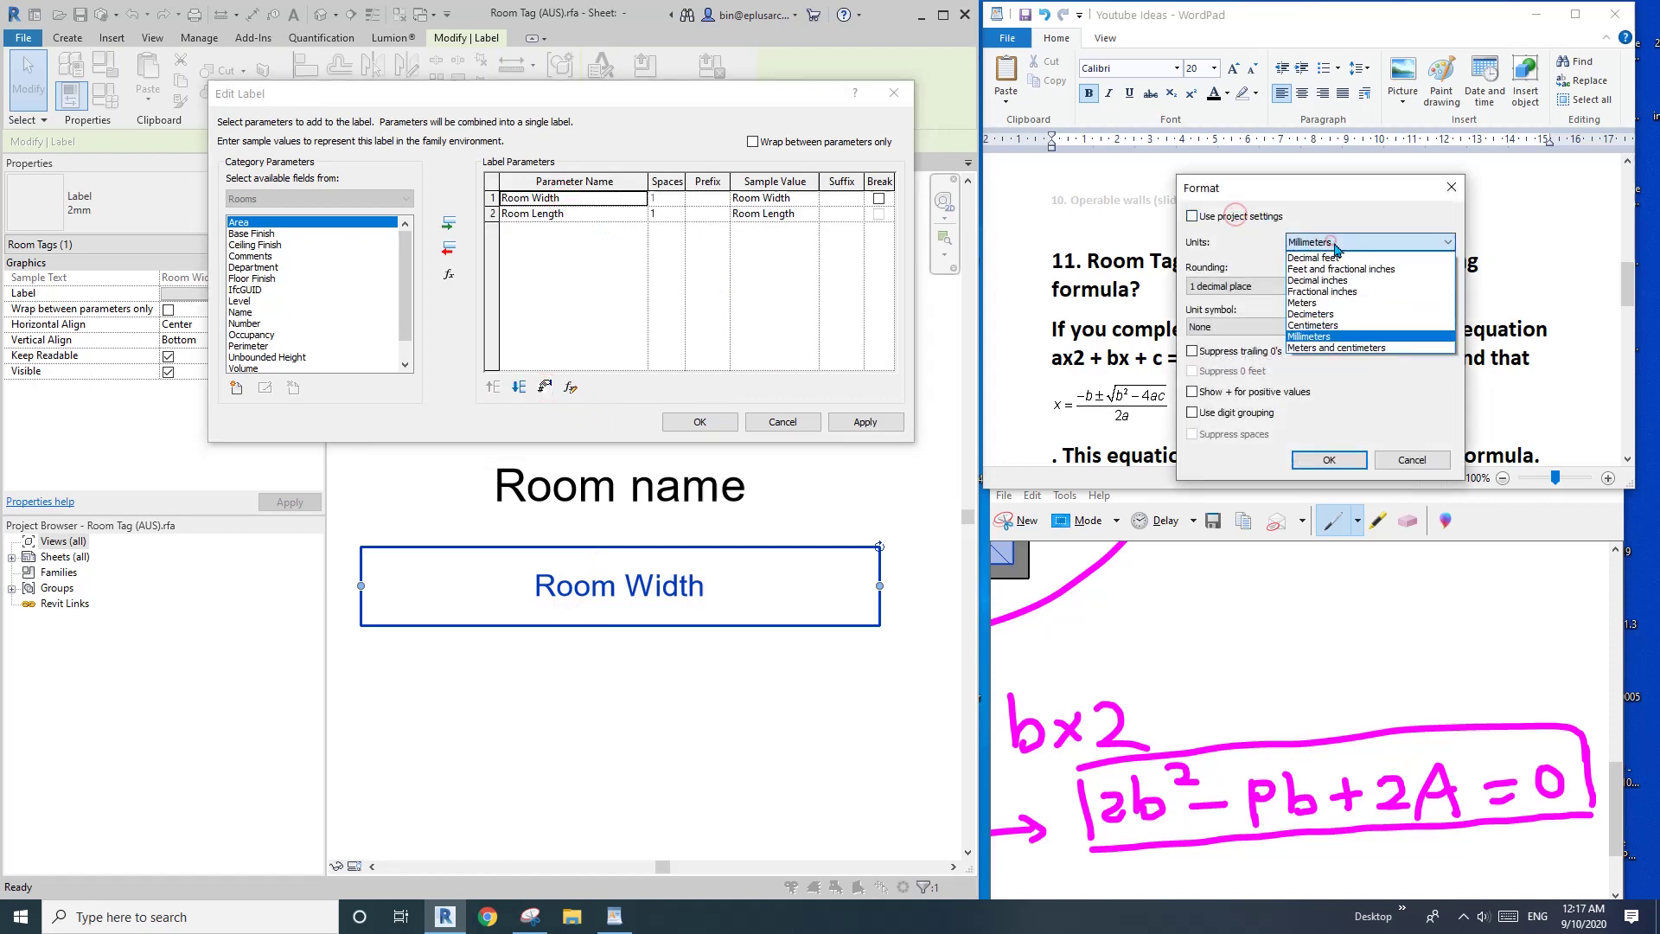
pyautogui.click(1312, 303)
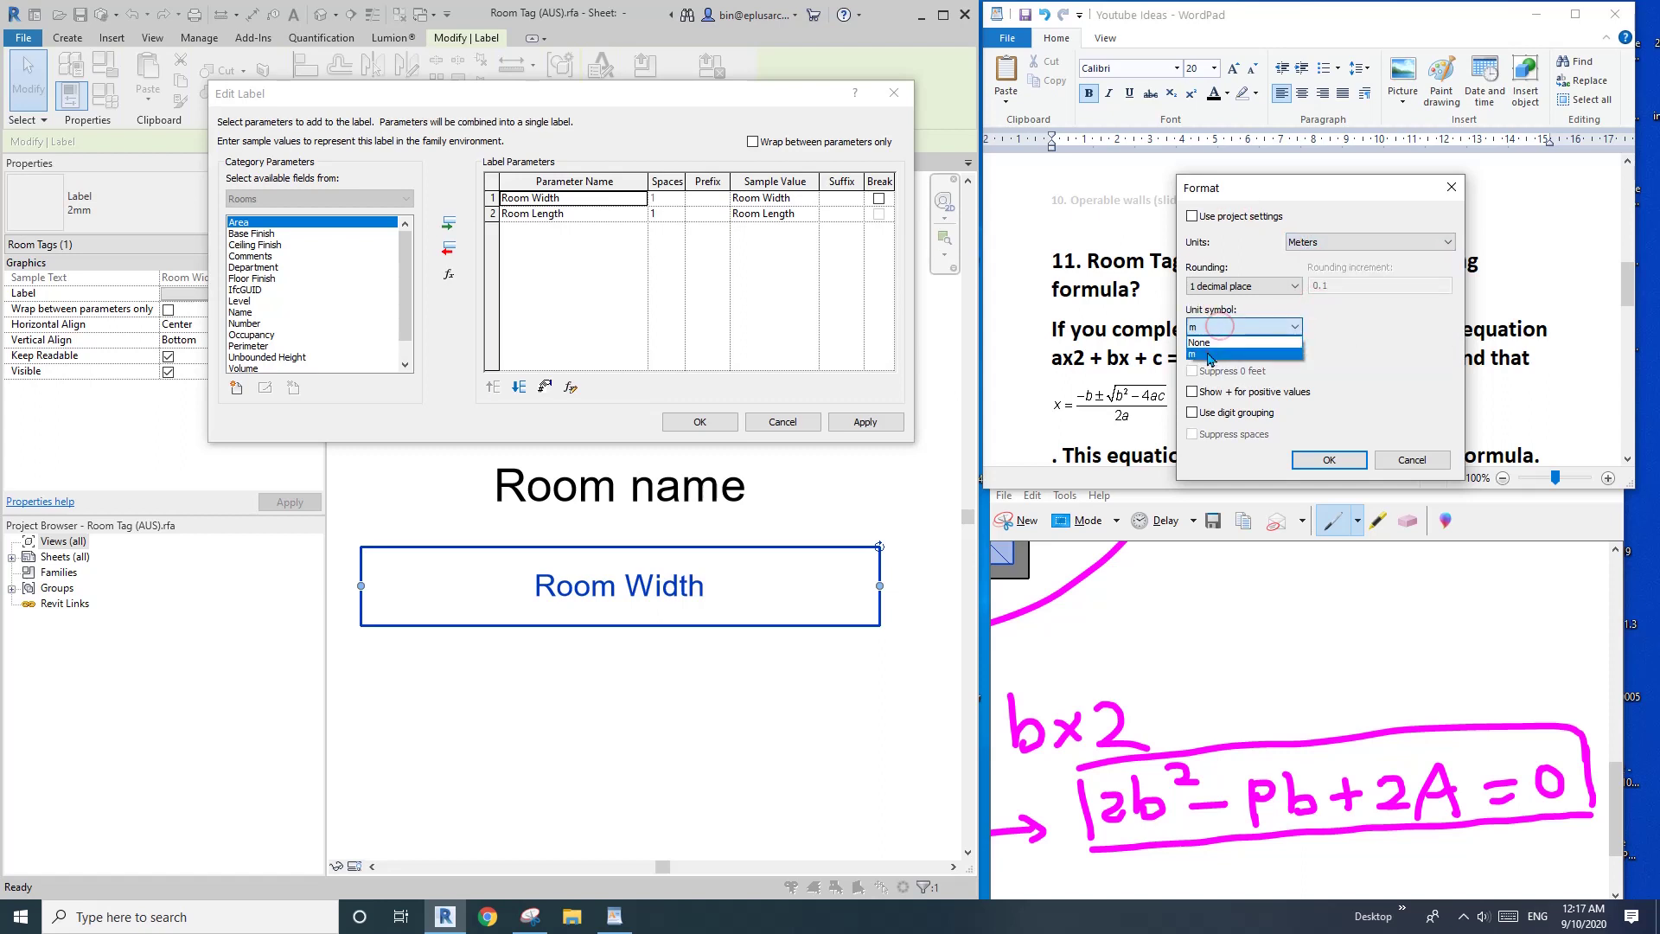
pyautogui.click(1331, 461)
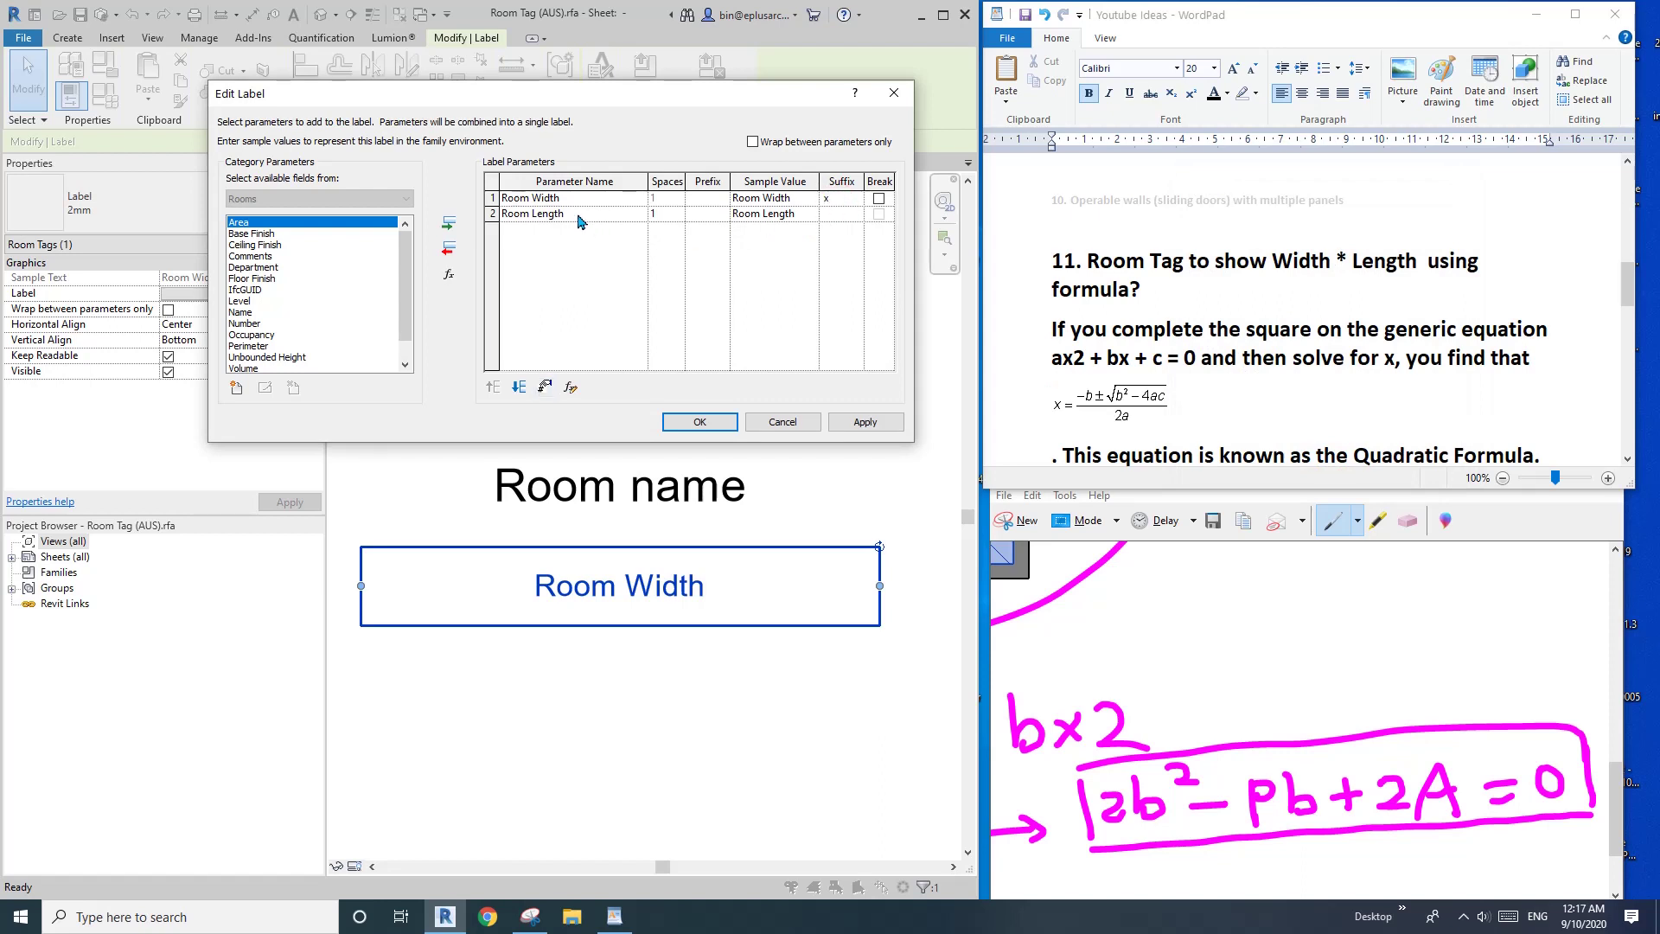
# Format Room Length in meters too and apply the combined Room Width x Room Length label.
pyautogui.click(543, 390)
pyautogui.click(1244, 218)
pyautogui.click(1349, 244)
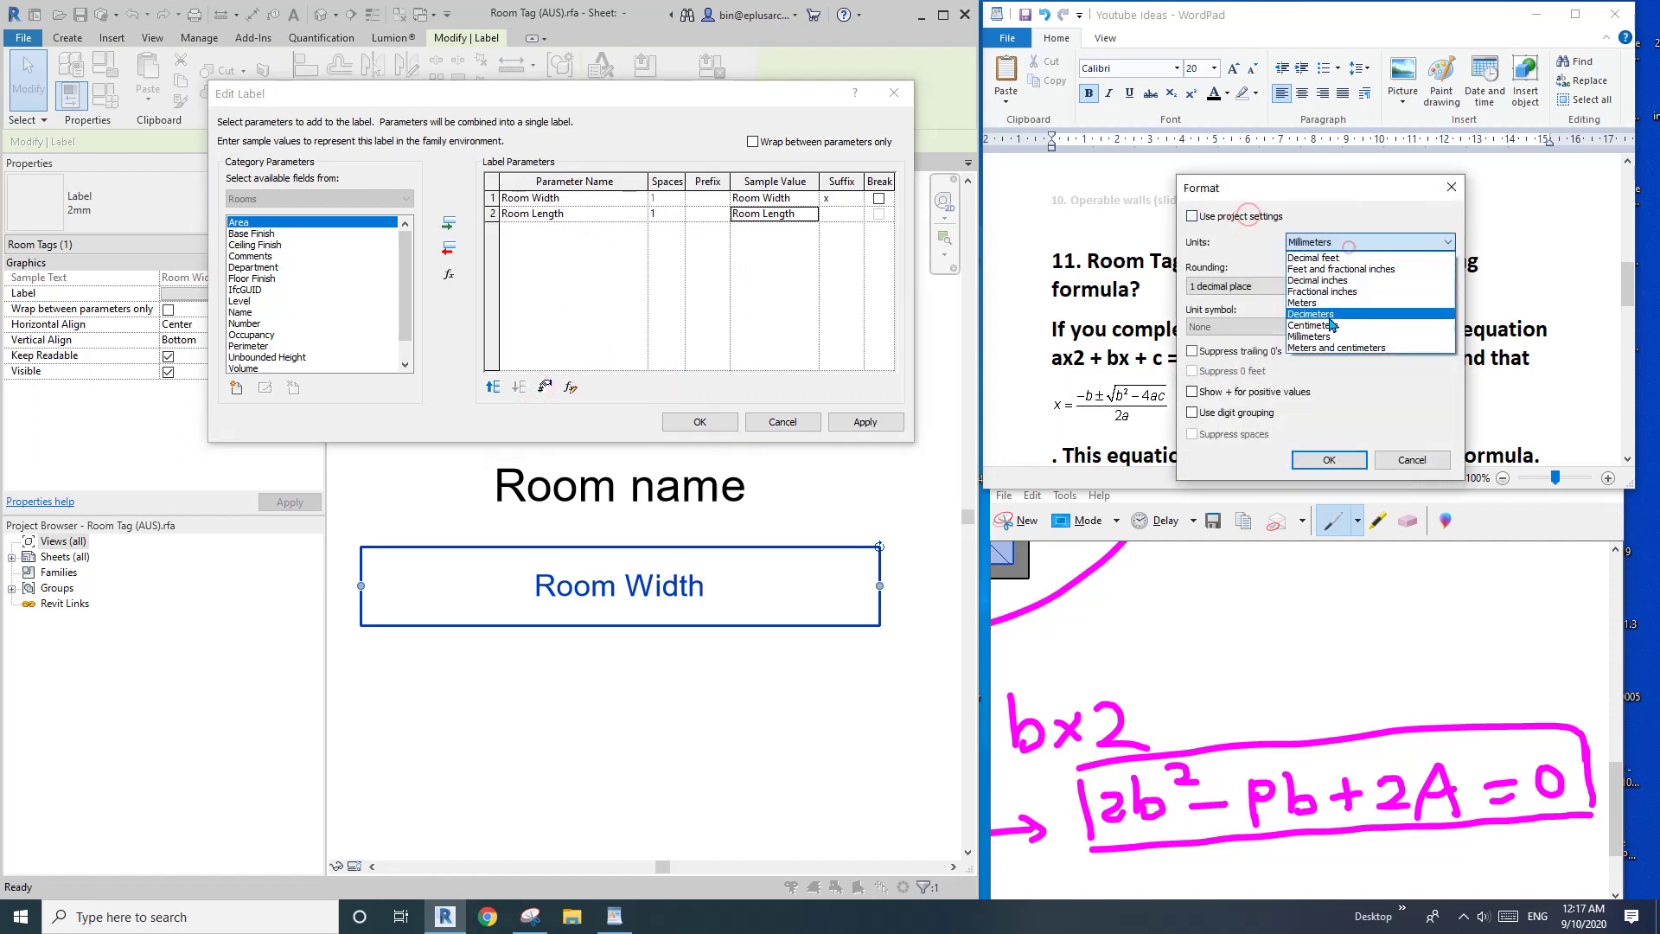
pyautogui.click(1323, 303)
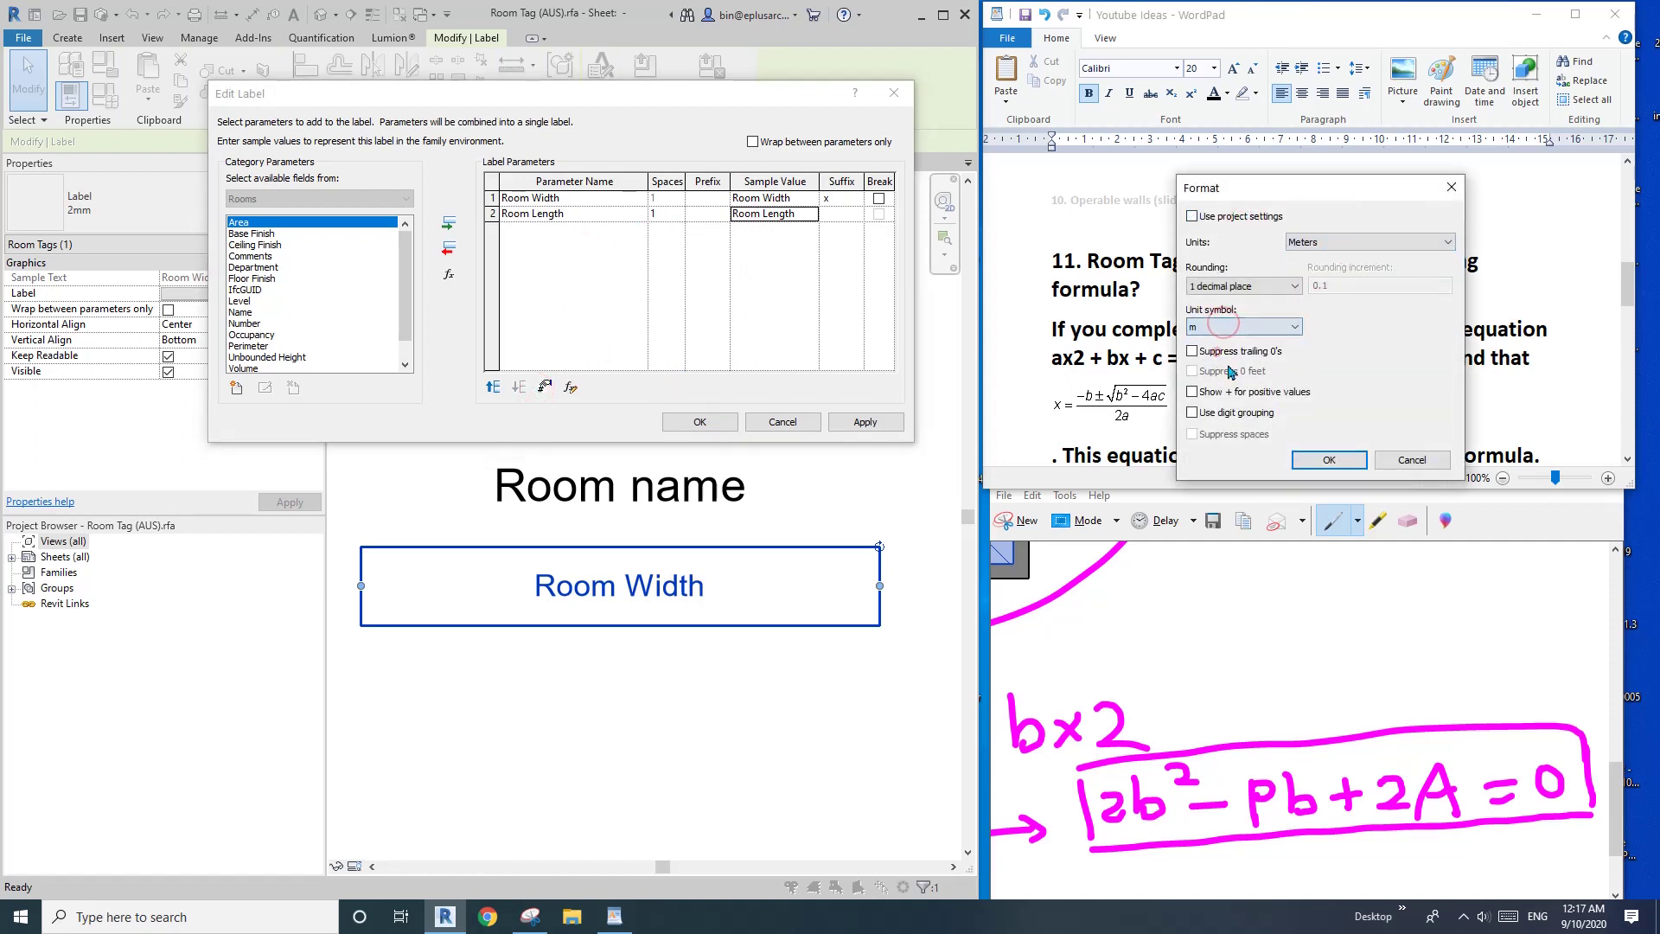
pyautogui.click(1330, 462)
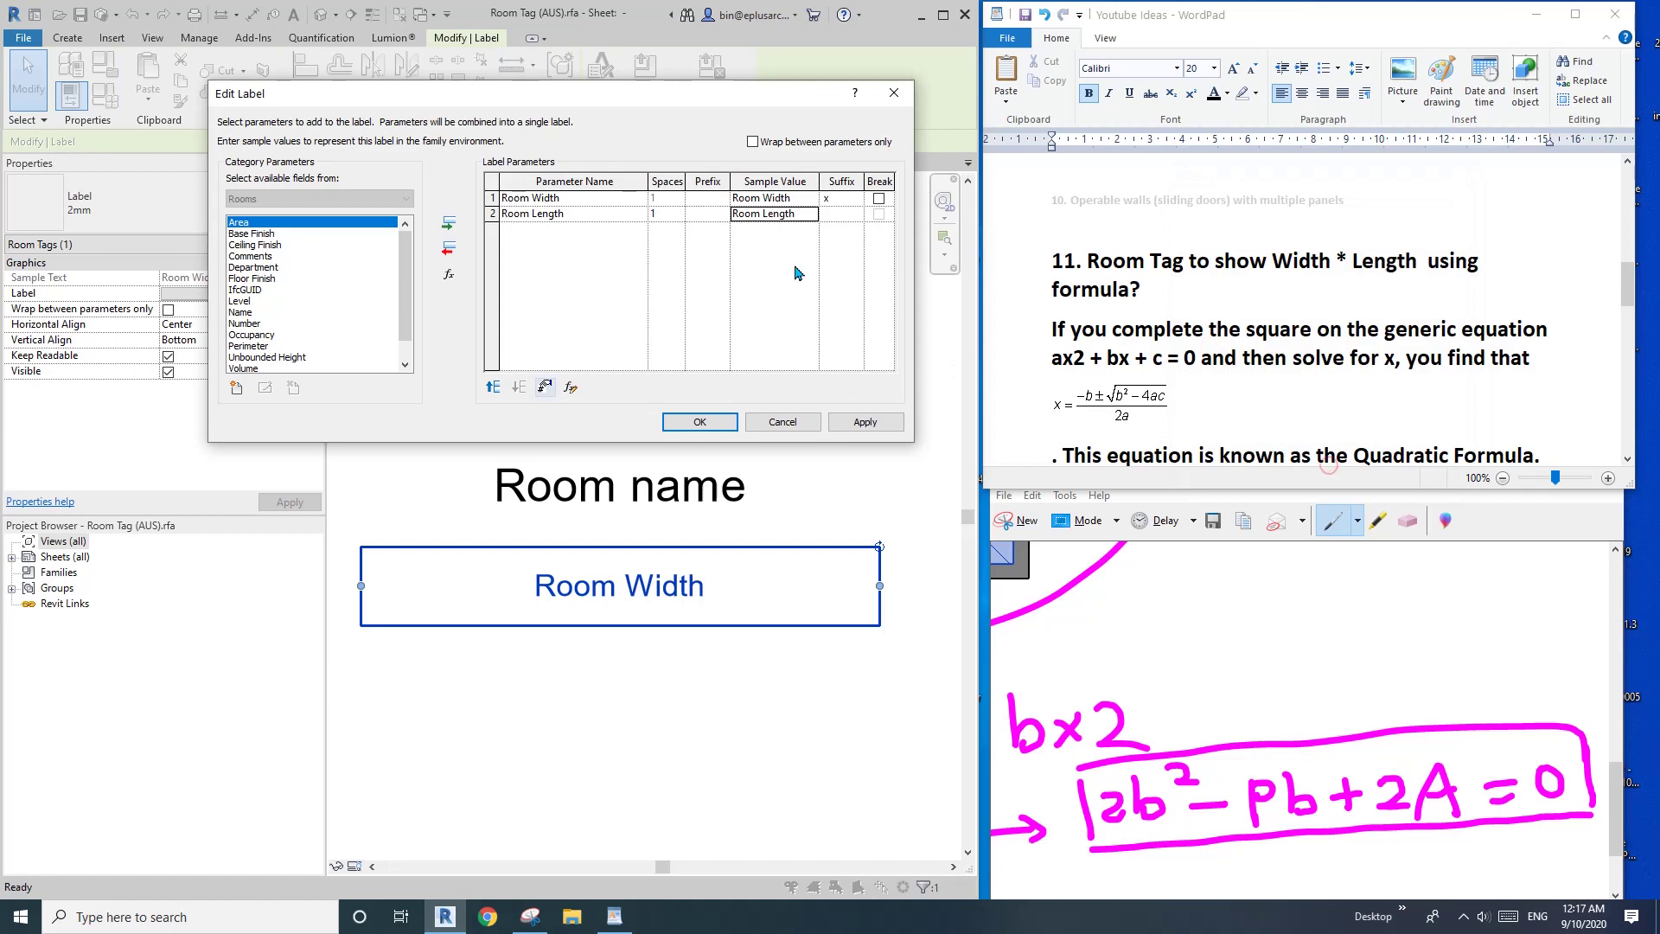
pyautogui.click(700, 423)
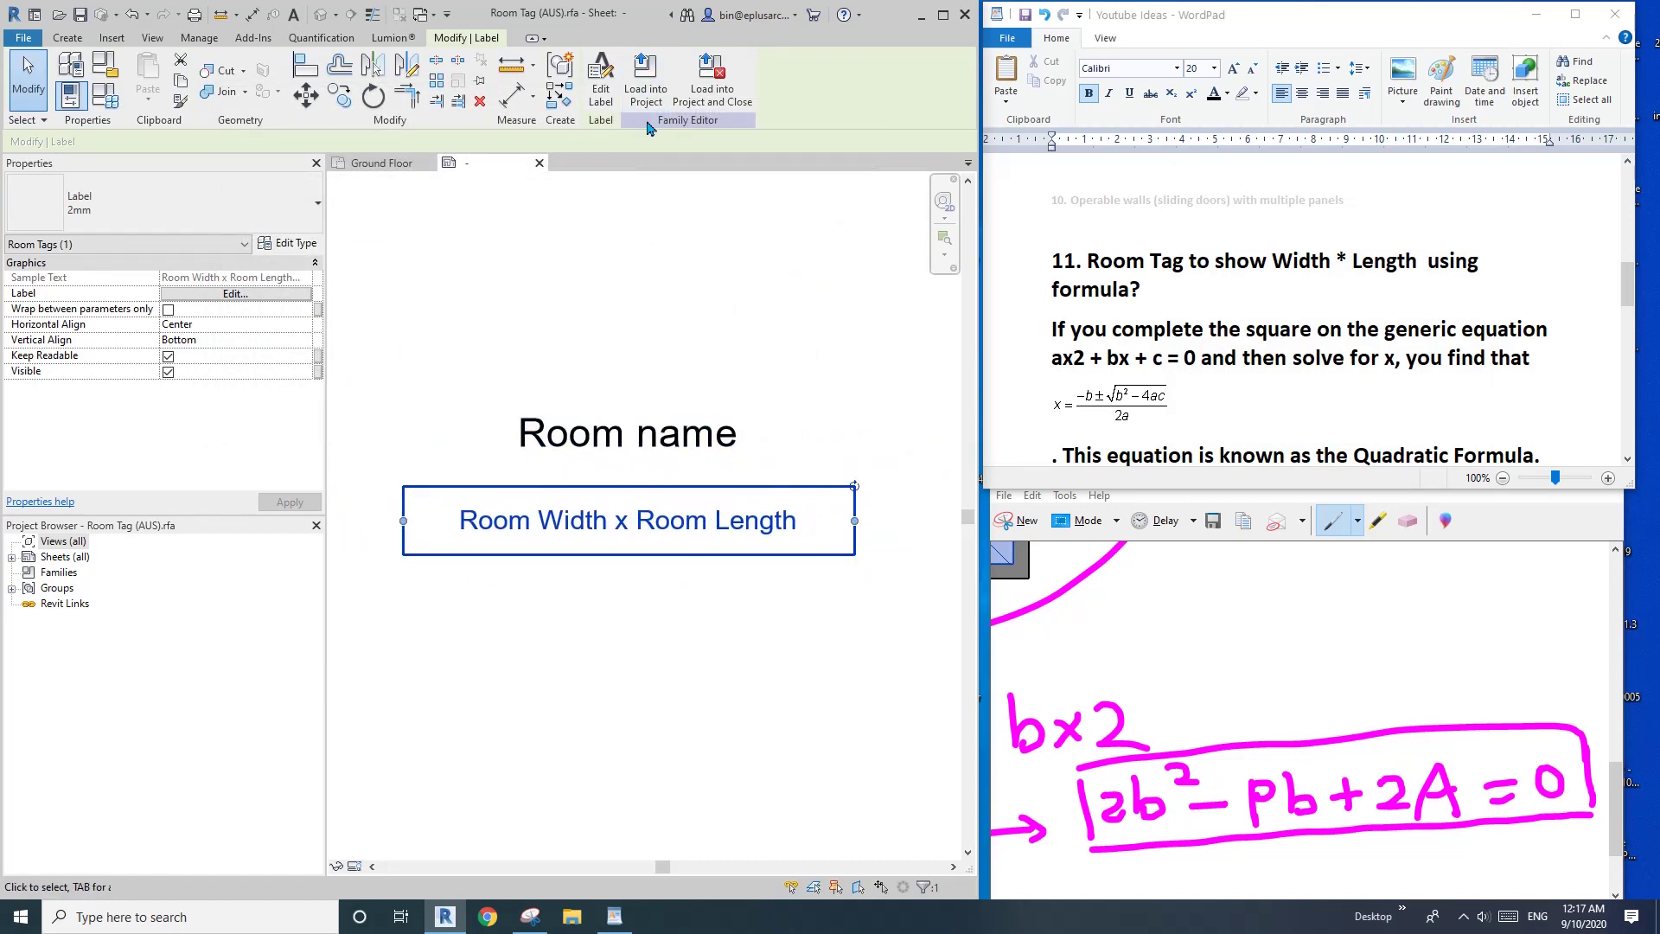
# Load the updated tag into the project, overwriting the existing family, and select the room tag.
pyautogui.click(646, 86)
pyautogui.click(711, 408)
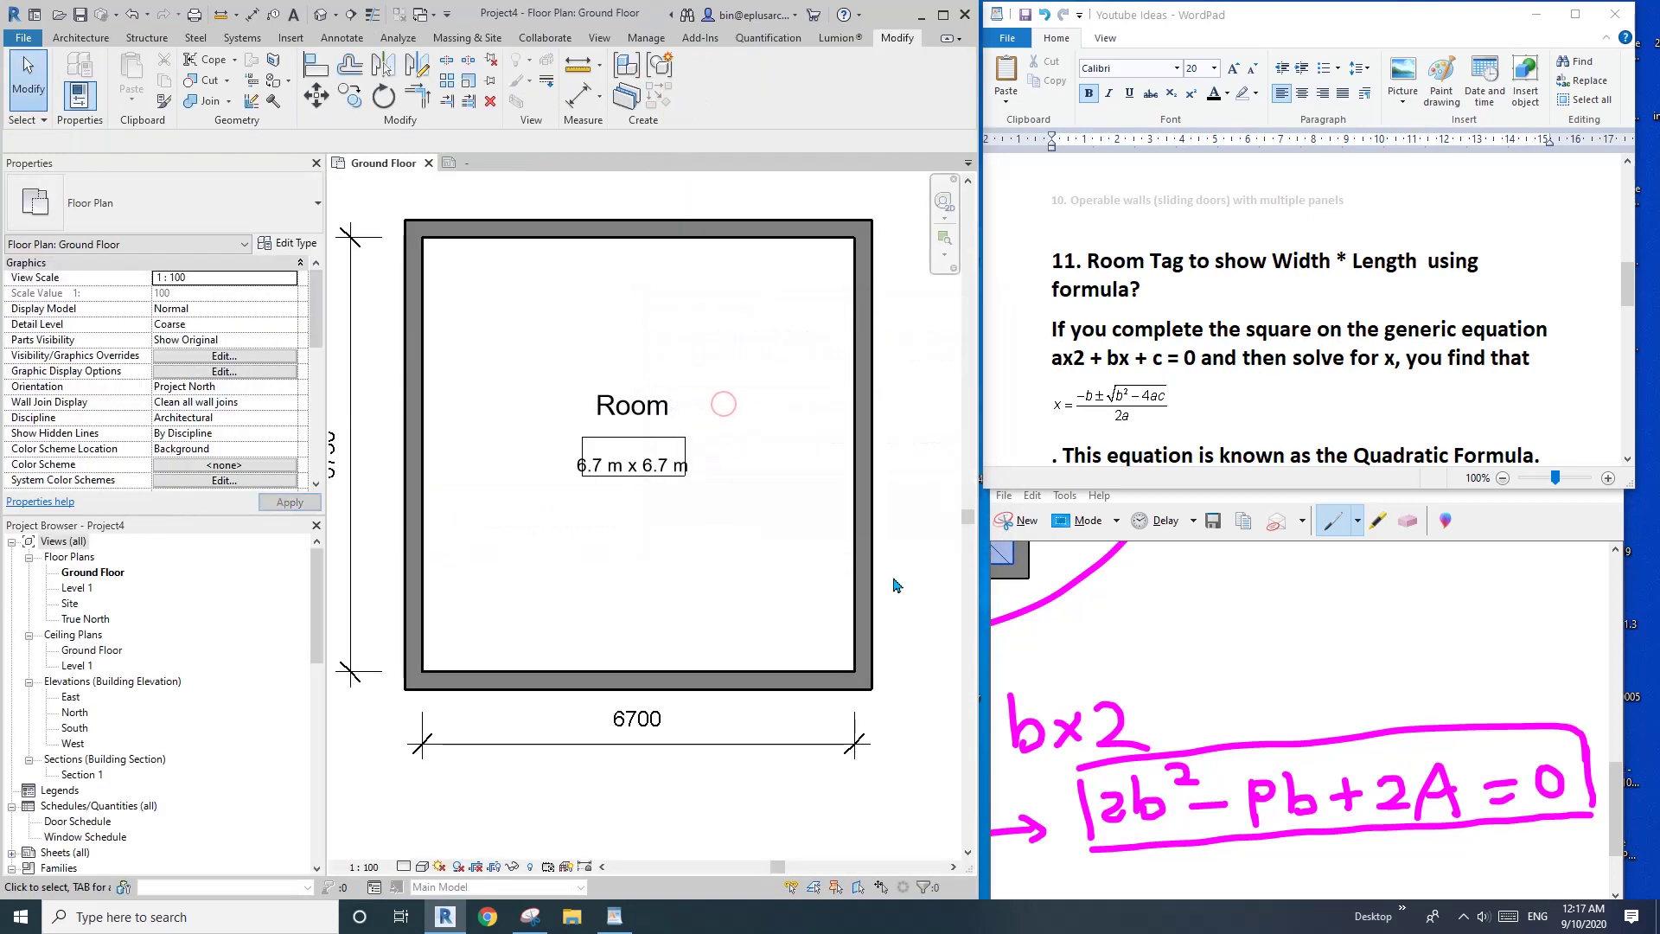
pyautogui.scroll(2, 679, 519)
pyautogui.click(538, 476)
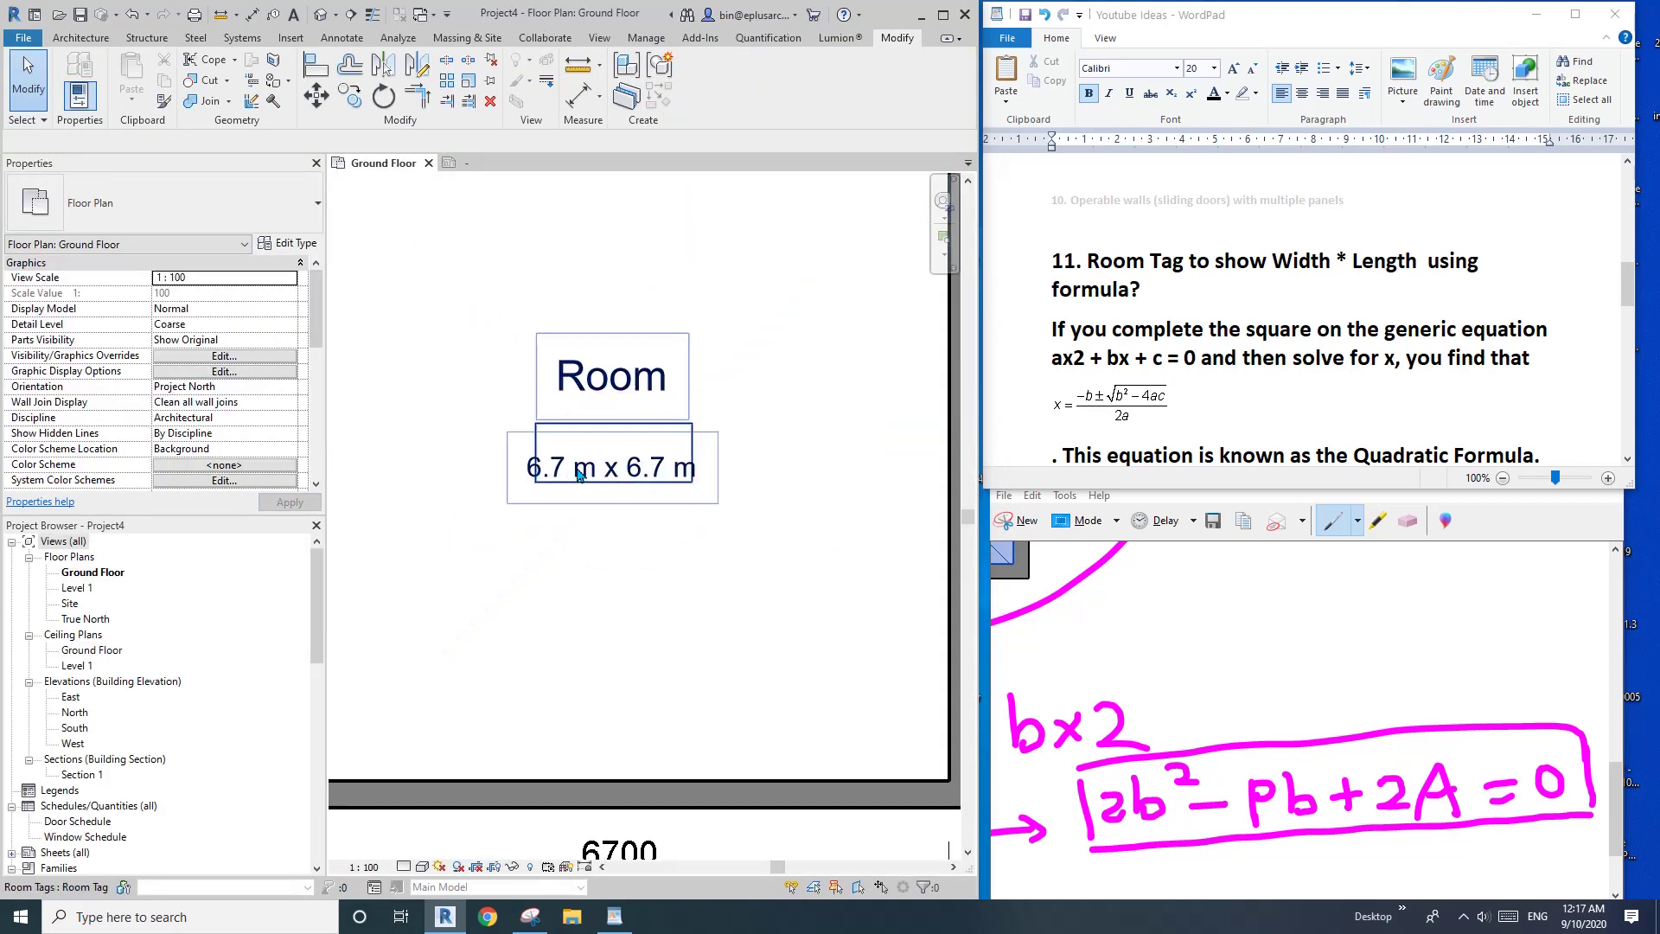
pyautogui.scroll(-4, 667, 493)
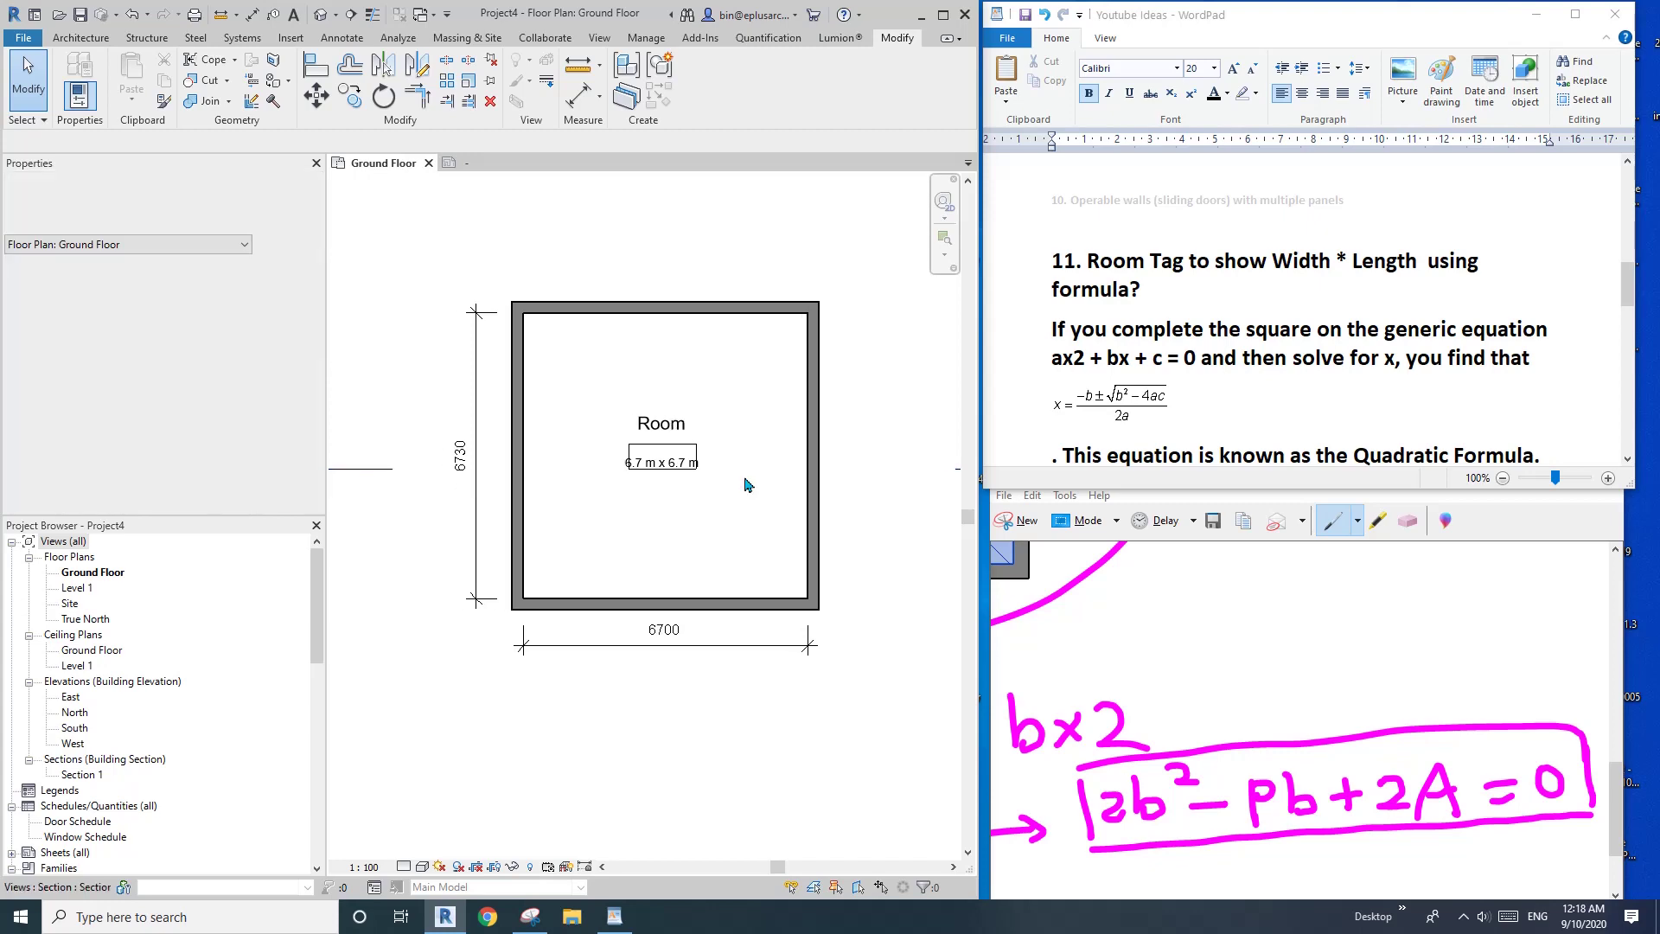
# Drag the room's right wall in to narrow the room to 5700, so the tag reads 6.7 m x 5.7 m.
pyautogui.click(814, 463)
pyautogui.moveTo(814, 463); pyautogui.dragTo(816, 533)
pyautogui.scroll(1, 845, 432)
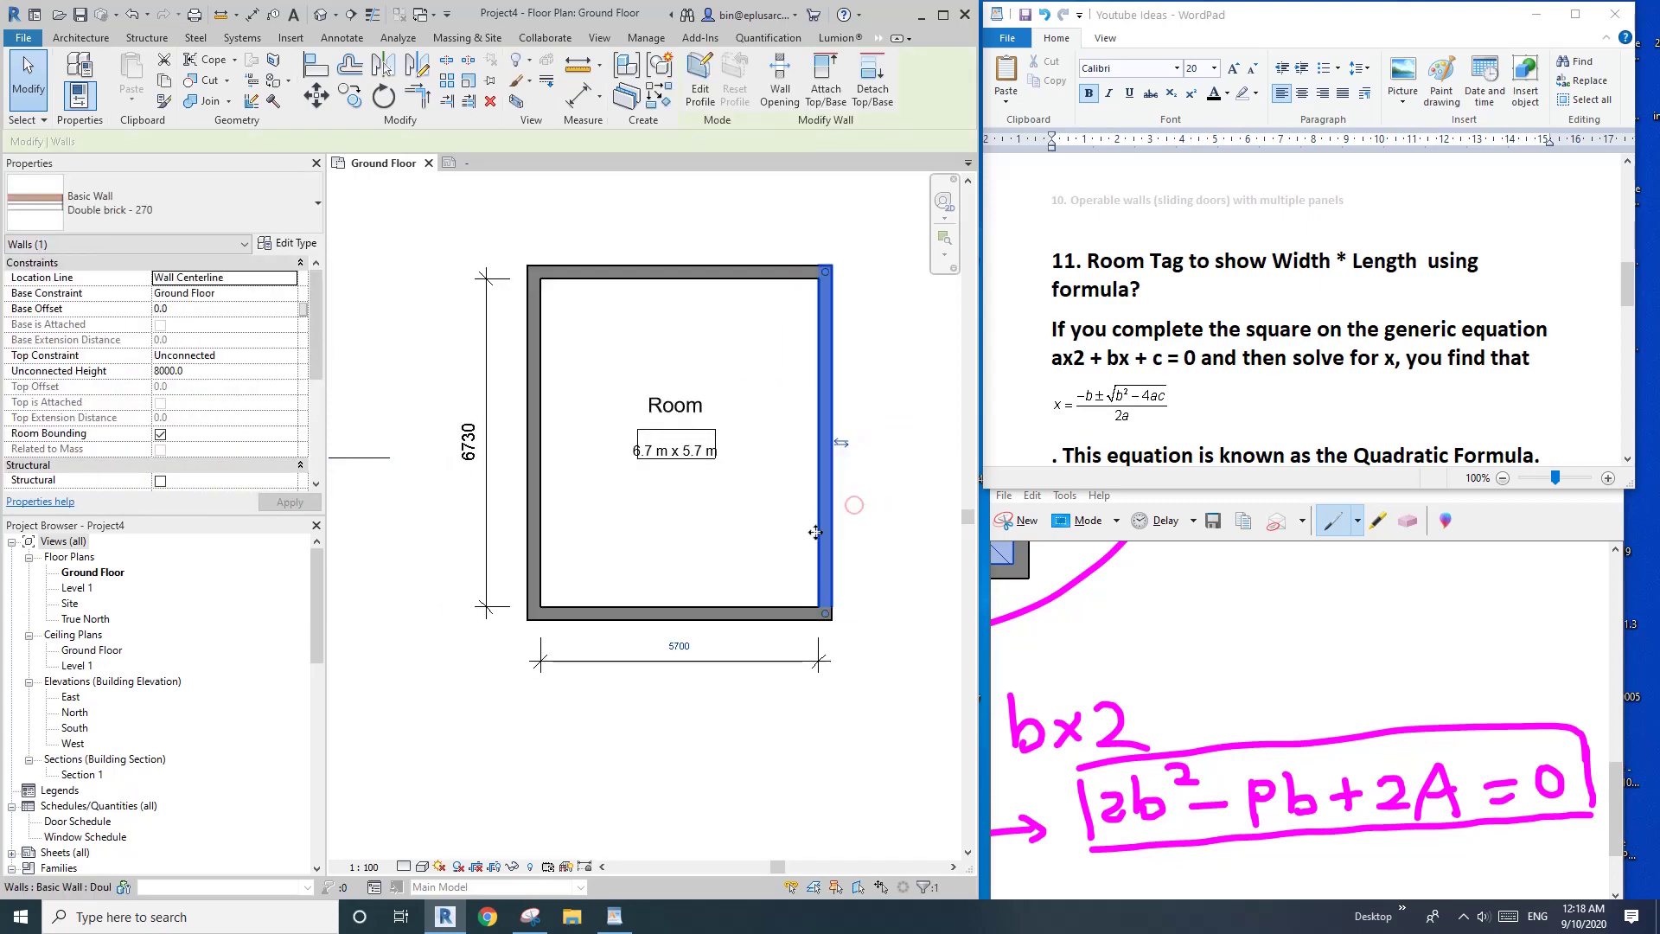
pyautogui.scroll(2, 707, 484)
# Open the room tag family and show annotation categories in Visibility/Graphics.
pyautogui.click(716, 400)
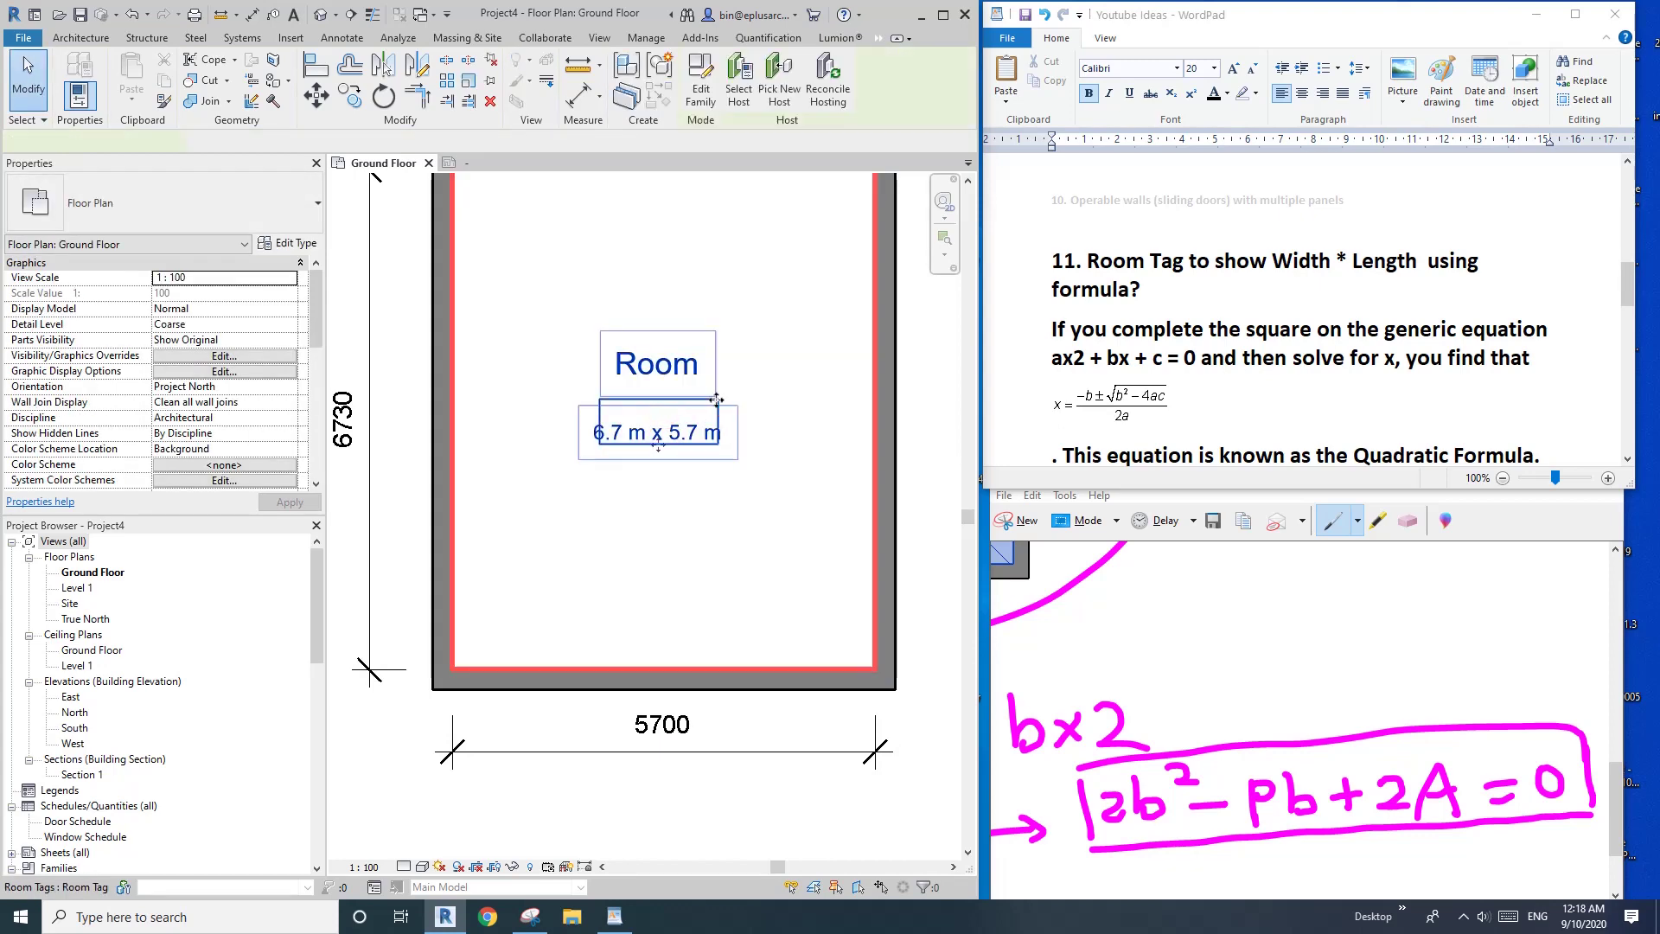
pyautogui.doubleClick(716, 399)
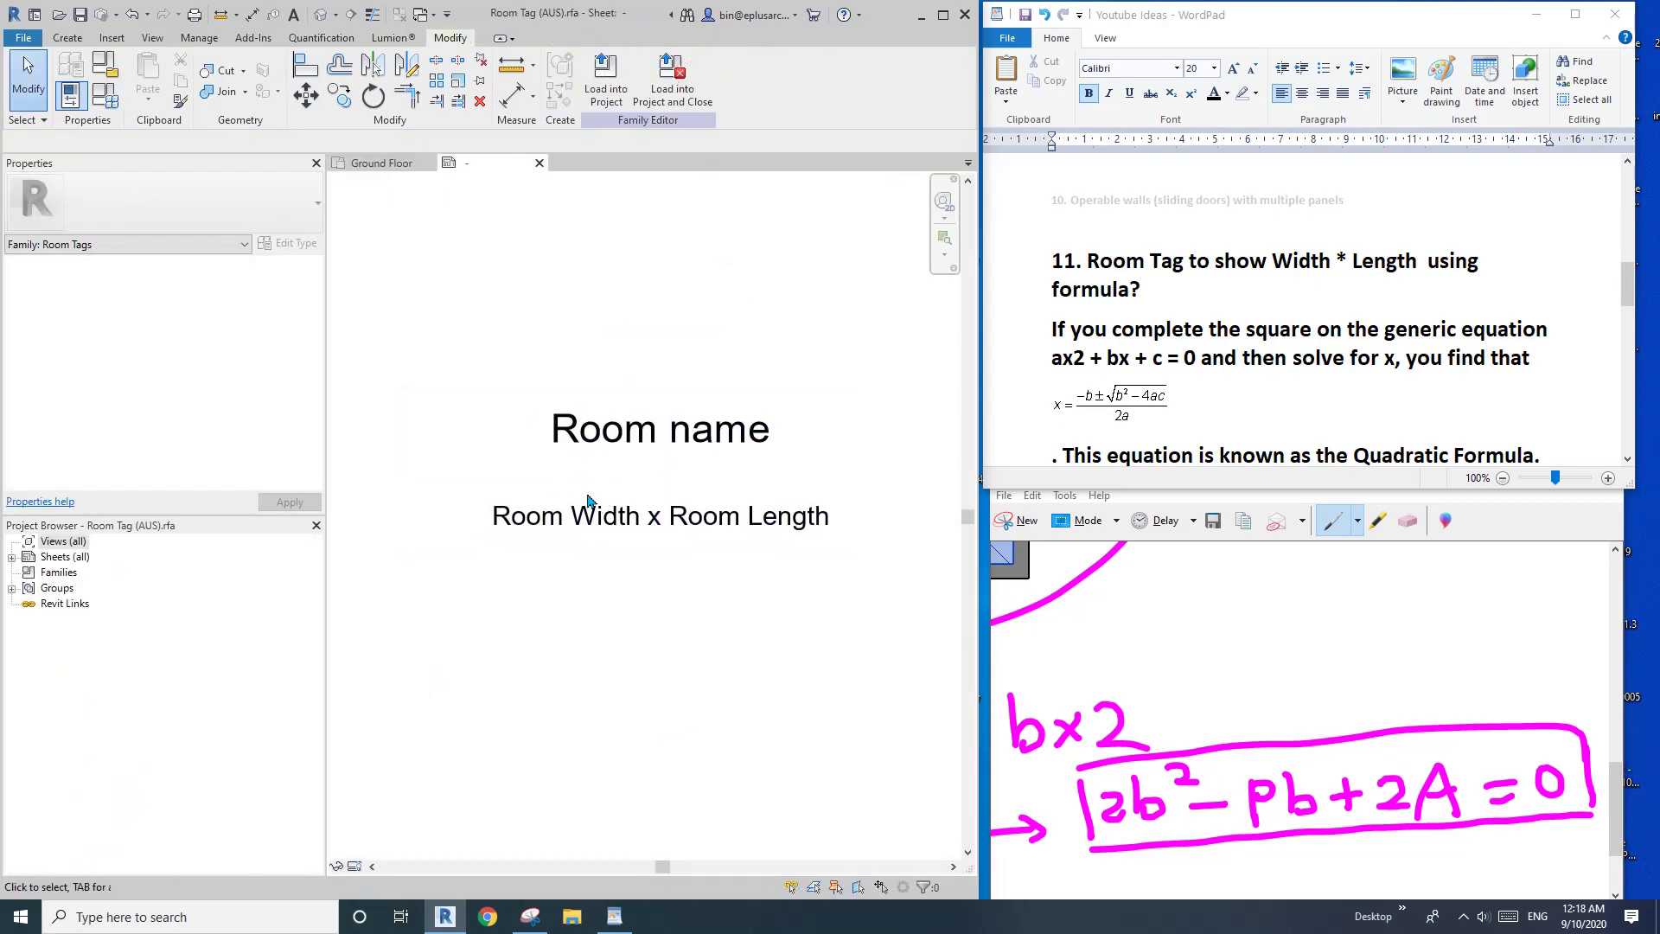
pyautogui.press('v')
pyautogui.press('g')
pyautogui.click(479, 196)
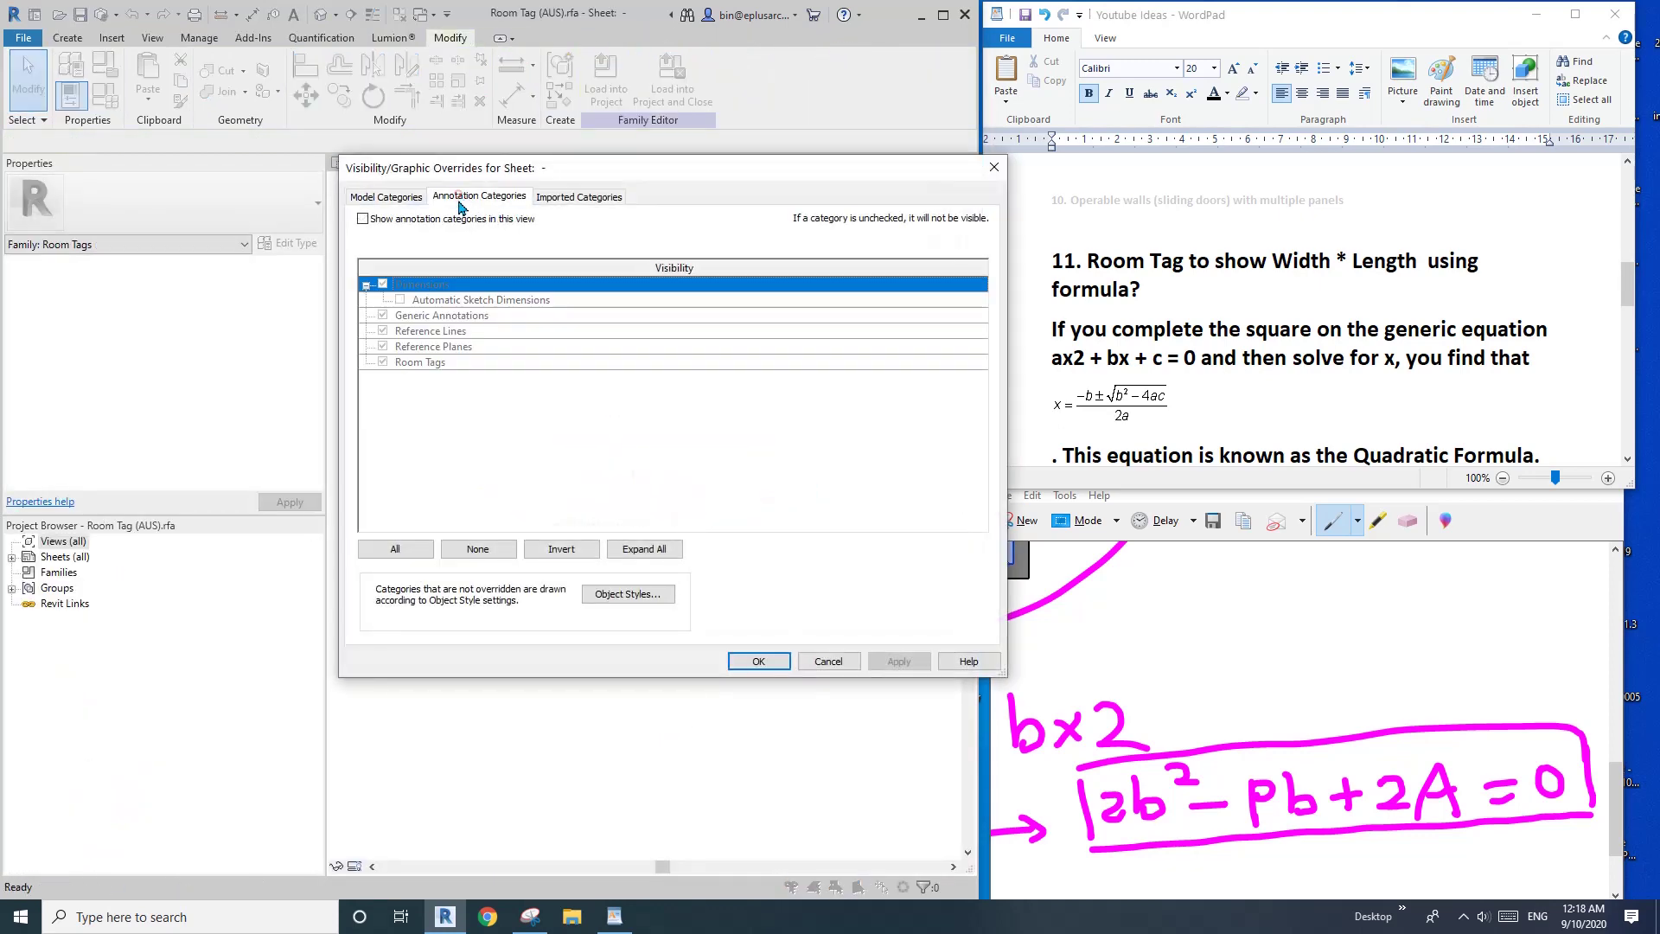
pyautogui.hotkey('alt', 's')
pyautogui.click(760, 661)
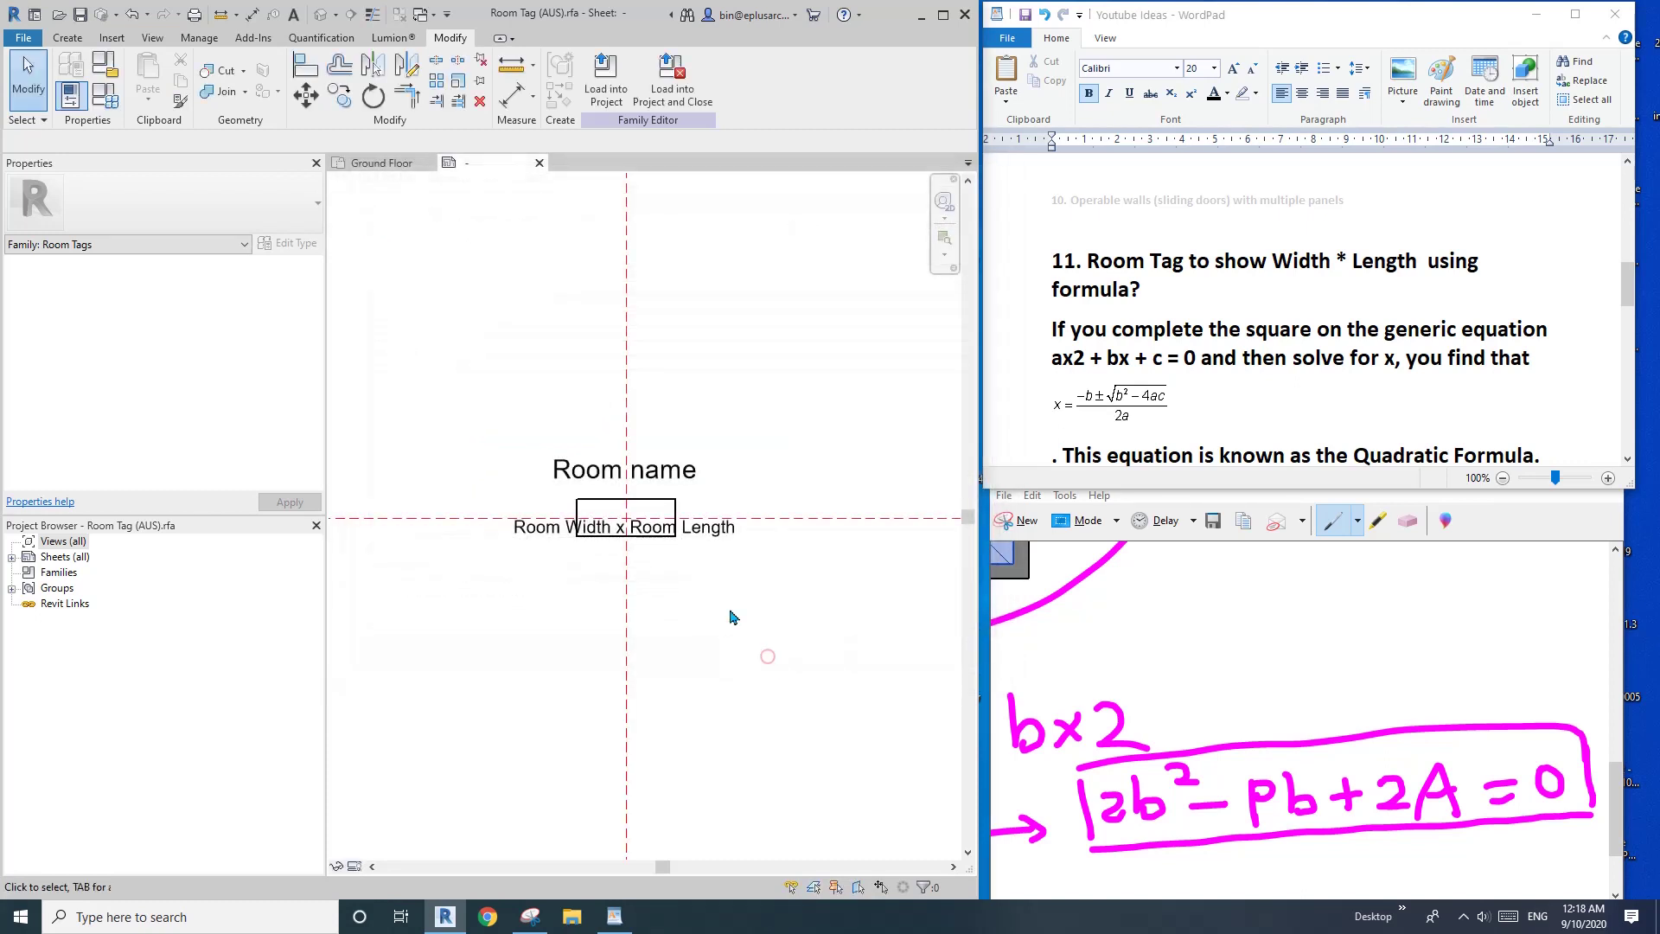
# Delete the box lines around the dimensions label, select both labels, and load the family into the project.
pyautogui.click(677, 517)
pyautogui.scroll(-1, 677, 517)
pyautogui.press('Delete')
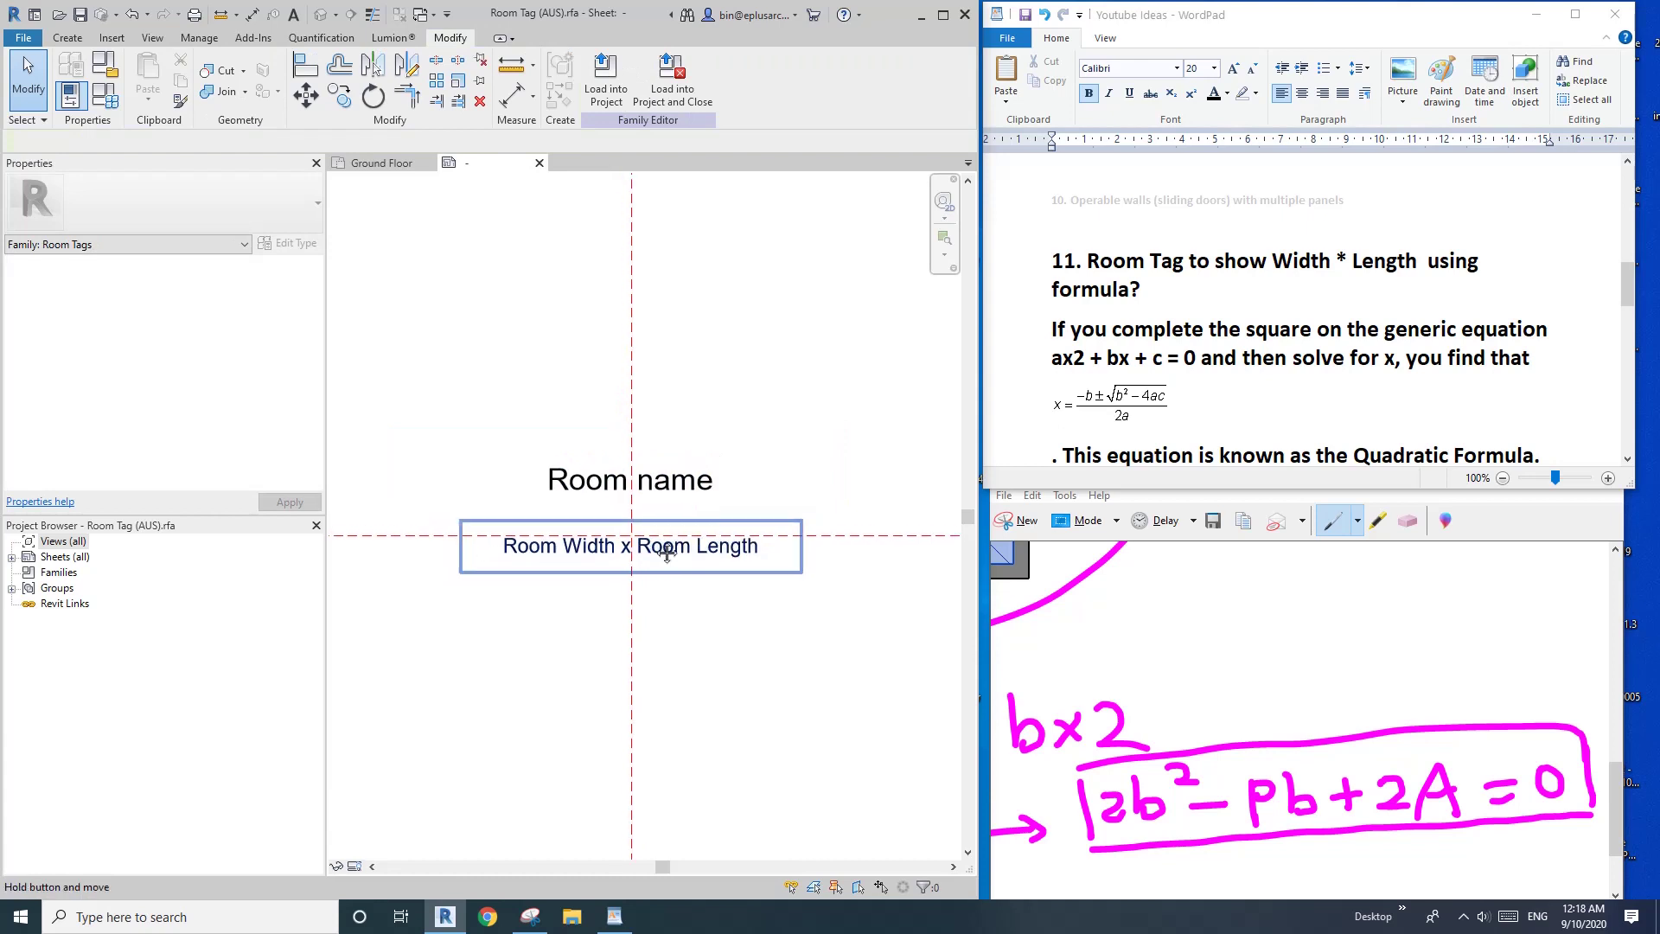
pyautogui.click(670, 484)
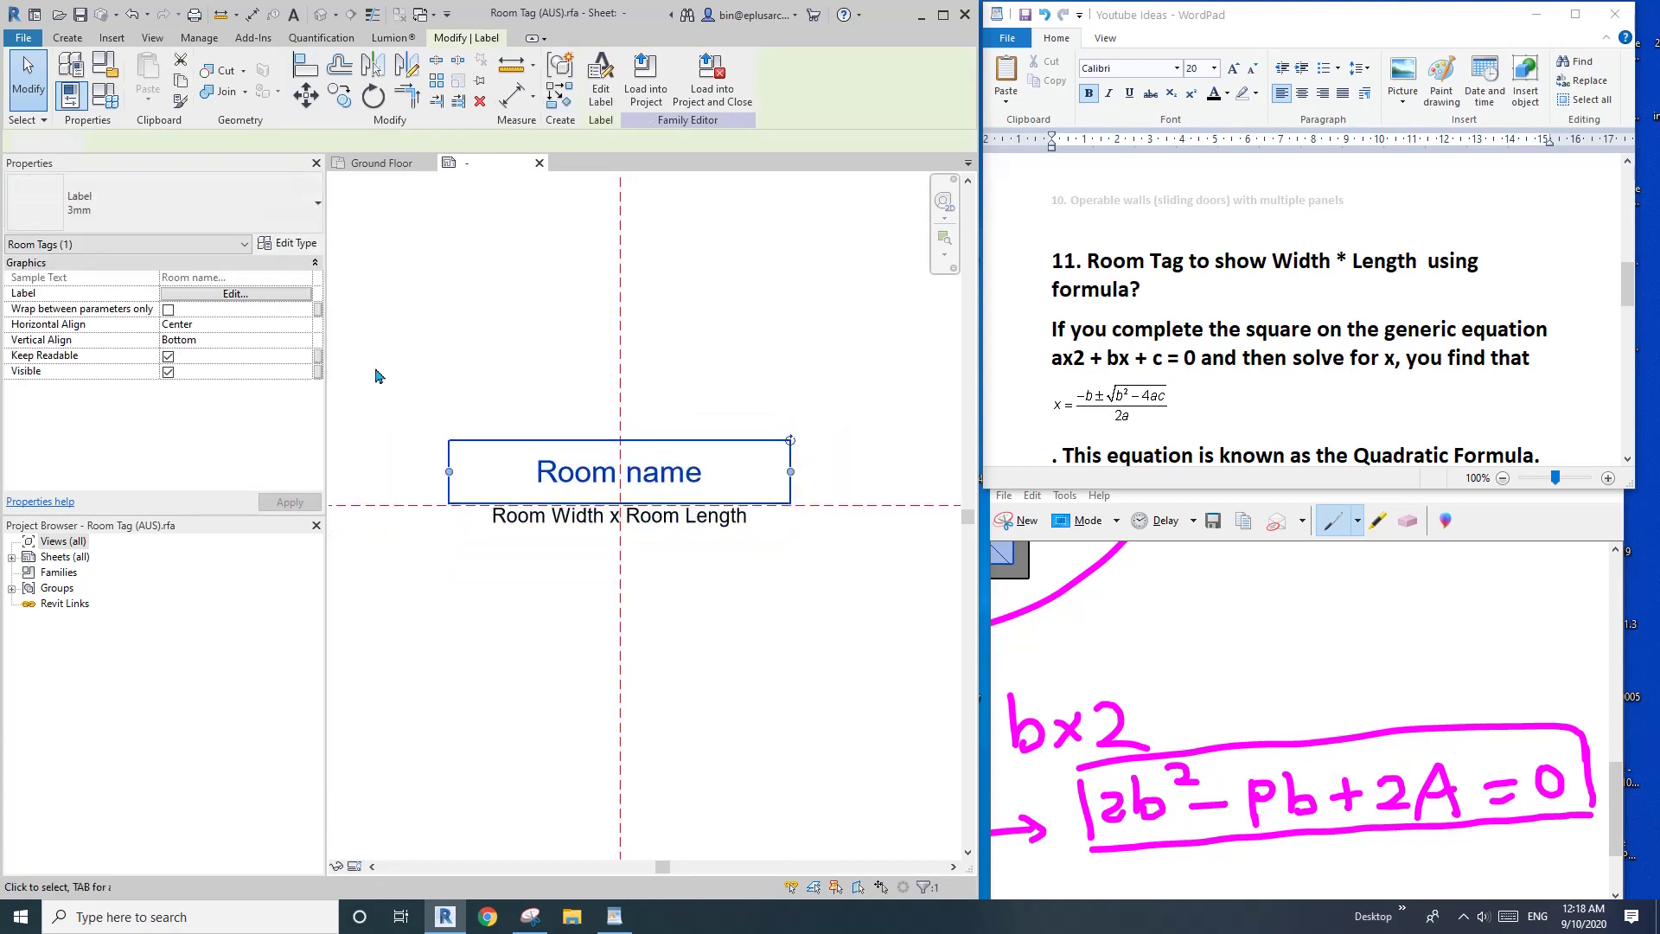
pyautogui.moveTo(375, 368); pyautogui.dragTo(819, 574)
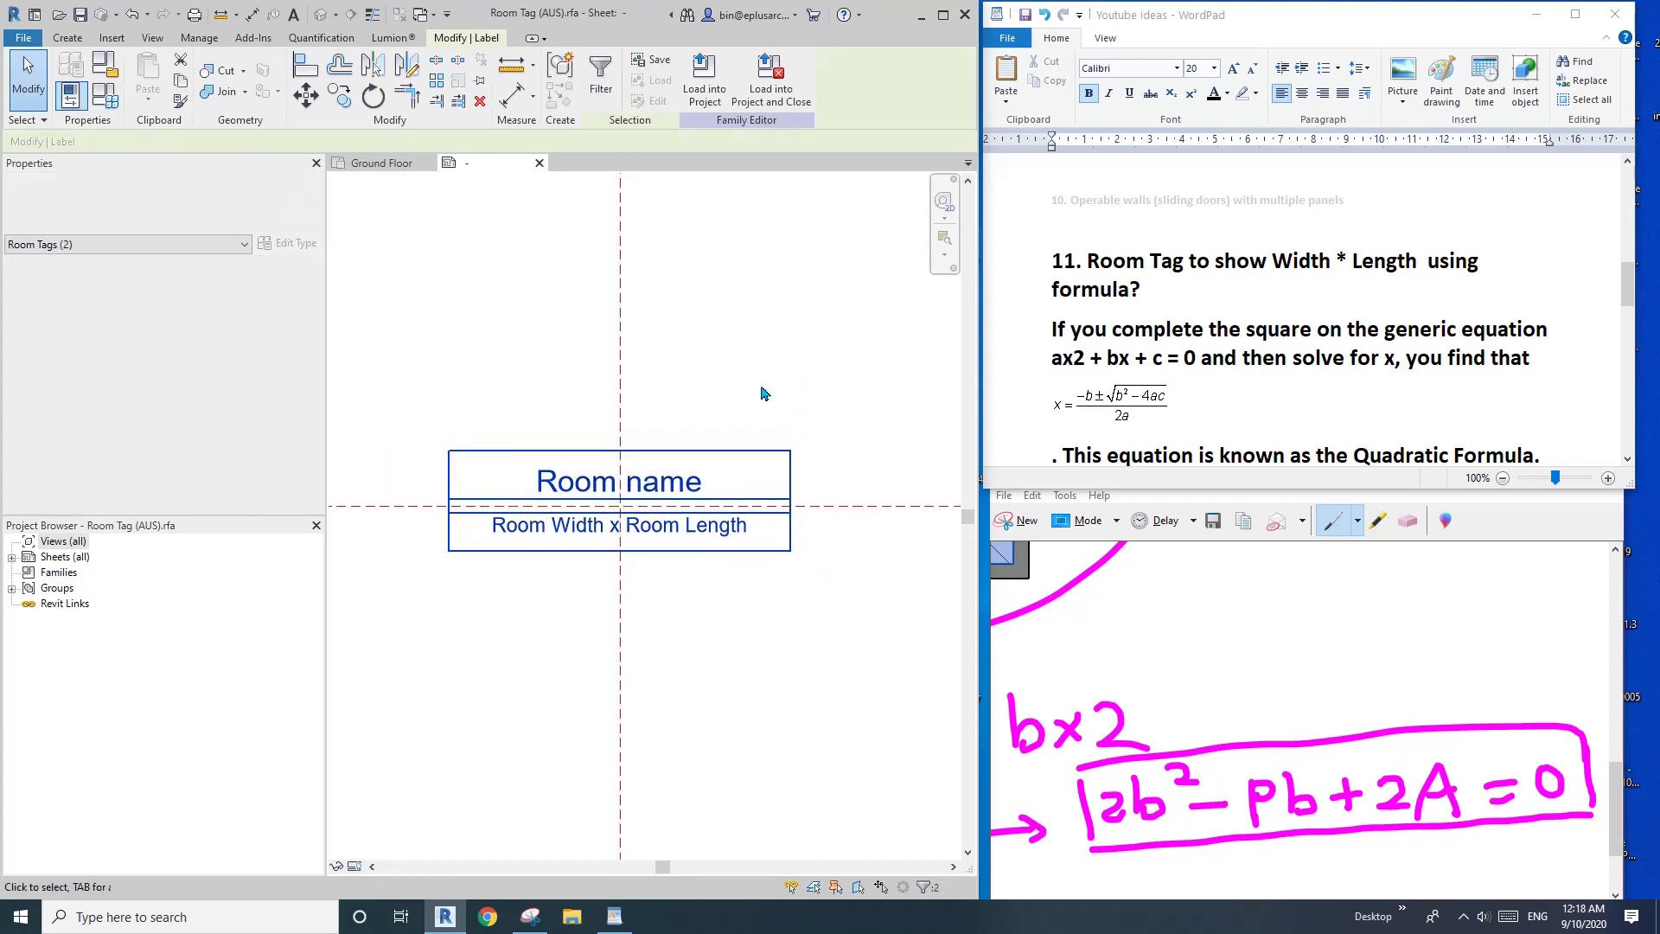
pyautogui.click(708, 115)
# Overwrite the existing tag family in the project and check the room tag.
pyautogui.click(752, 399)
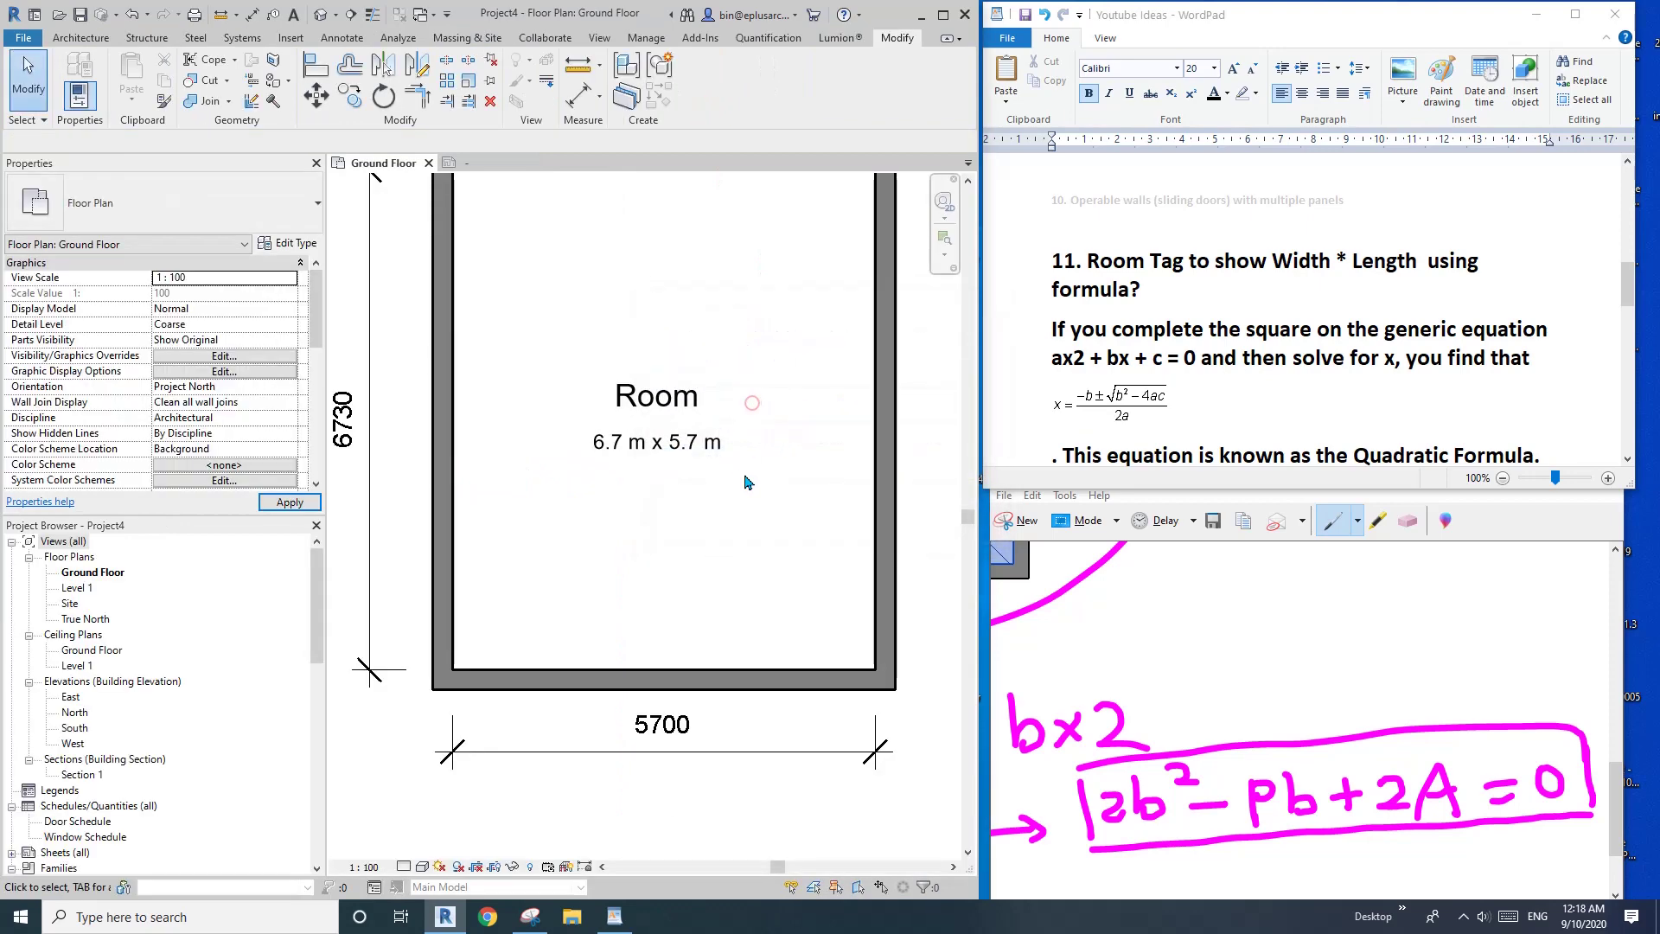
pyautogui.scroll(-2, 692, 407)
pyautogui.click(659, 425)
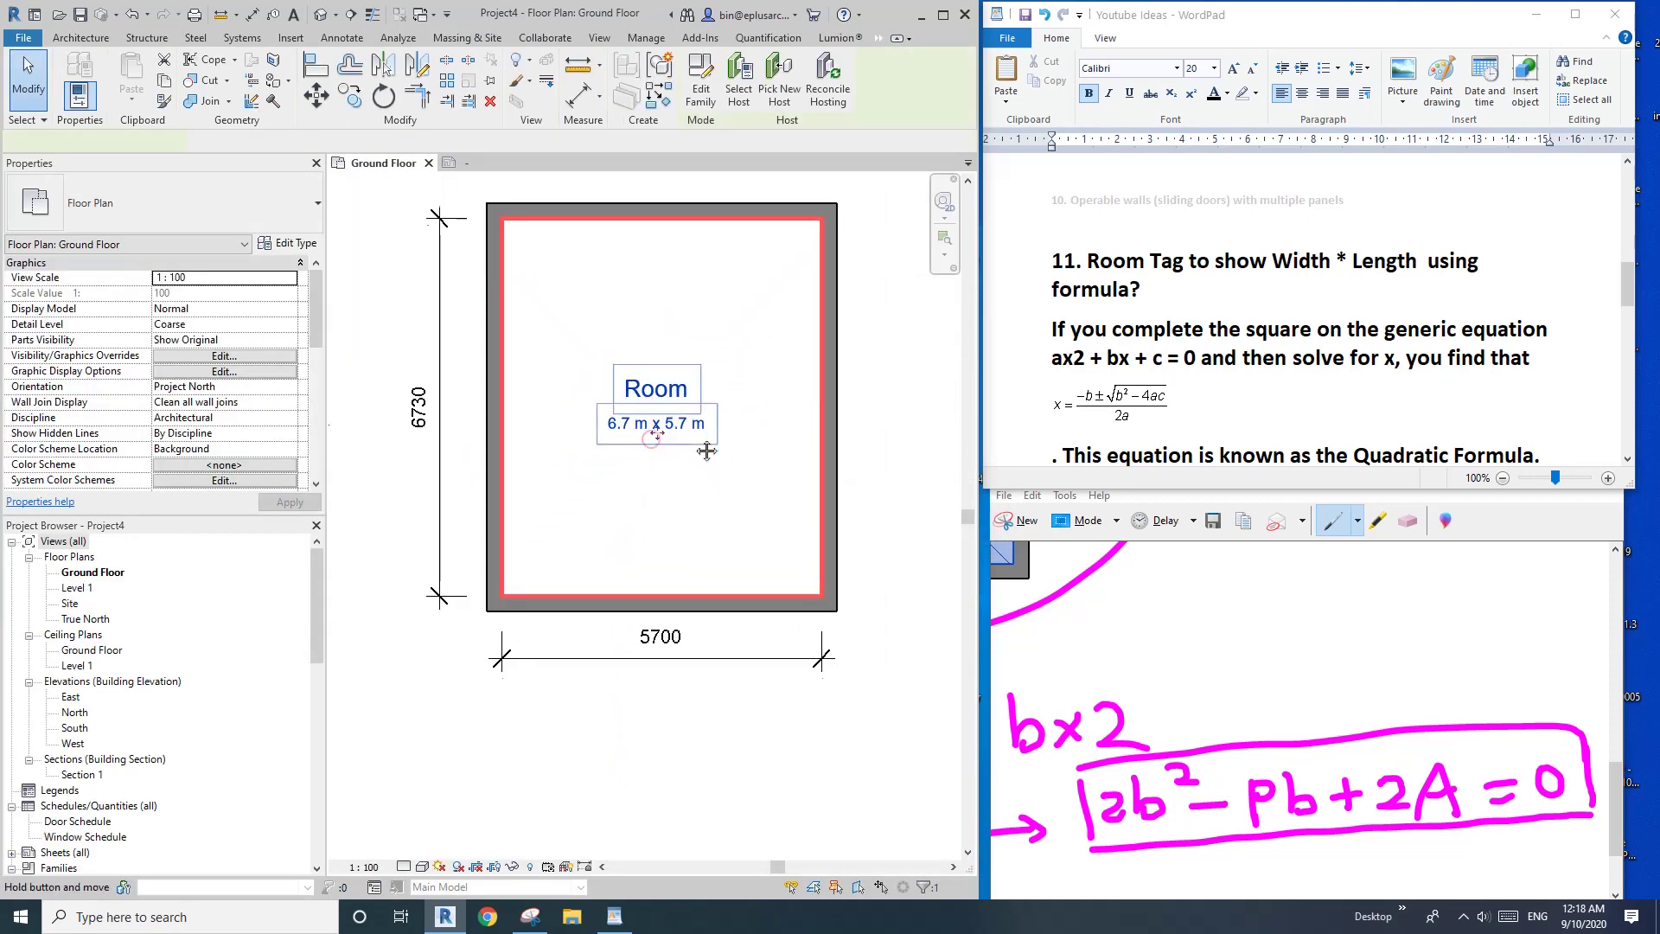
pyautogui.press('Escape')
# Widen the room to 7800 and pull the top wall down to 4500 deep, watching the tag.
pyautogui.scroll(-1, 742, 436)
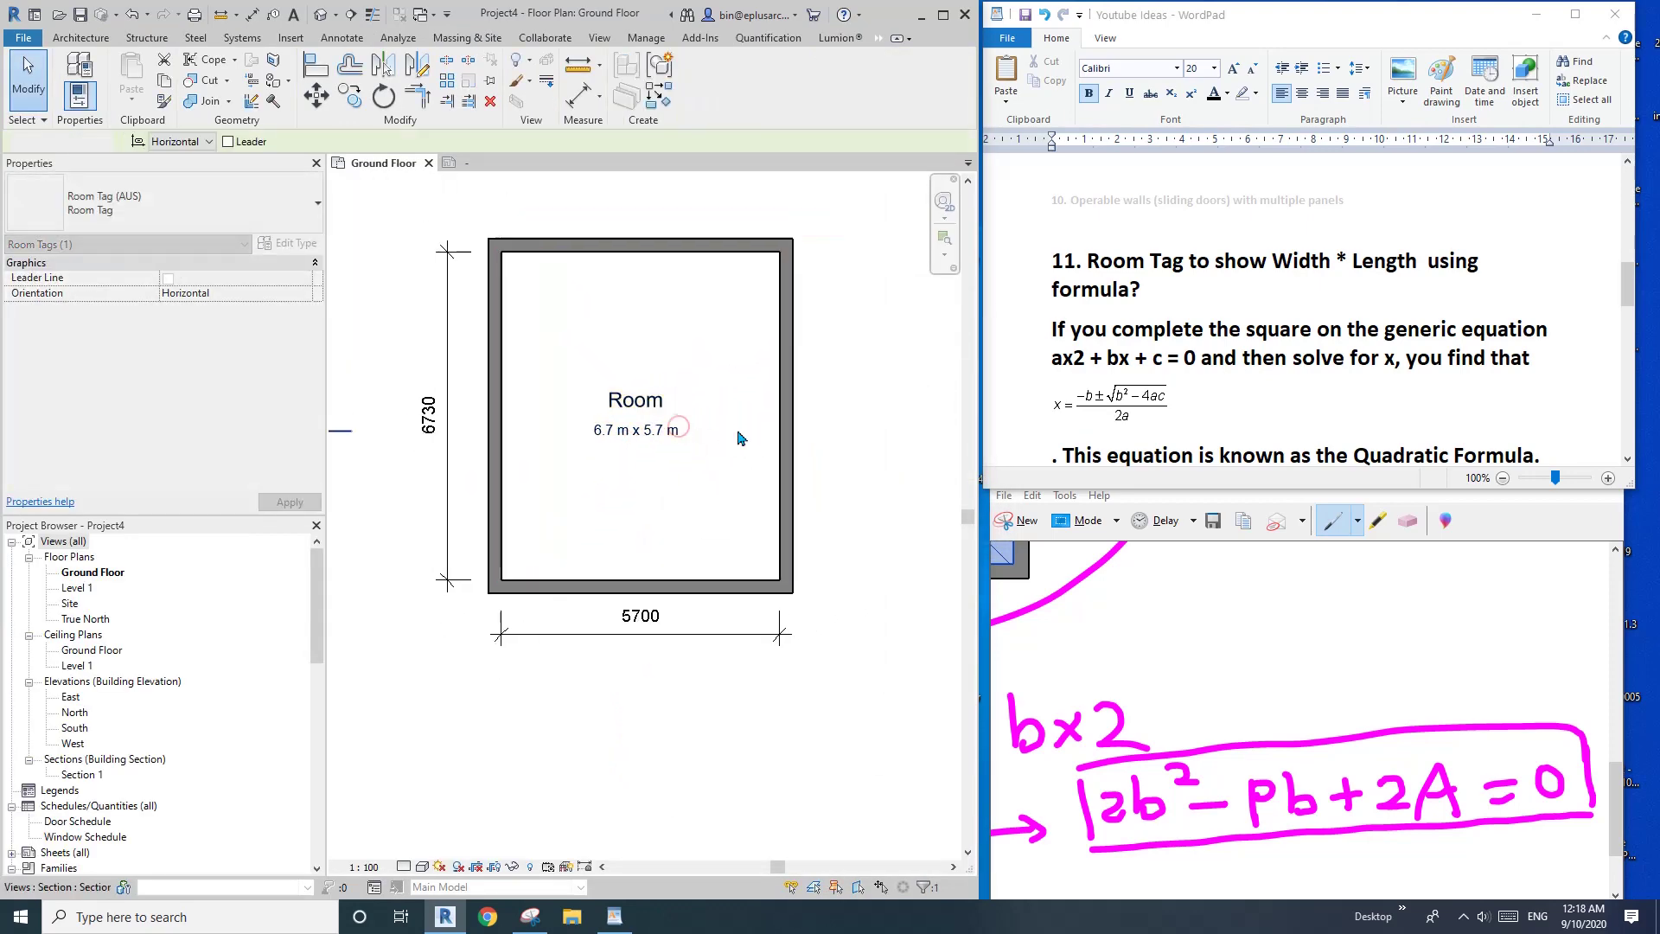
pyautogui.click(793, 417)
pyautogui.moveTo(793, 417); pyautogui.dragTo(873, 456)
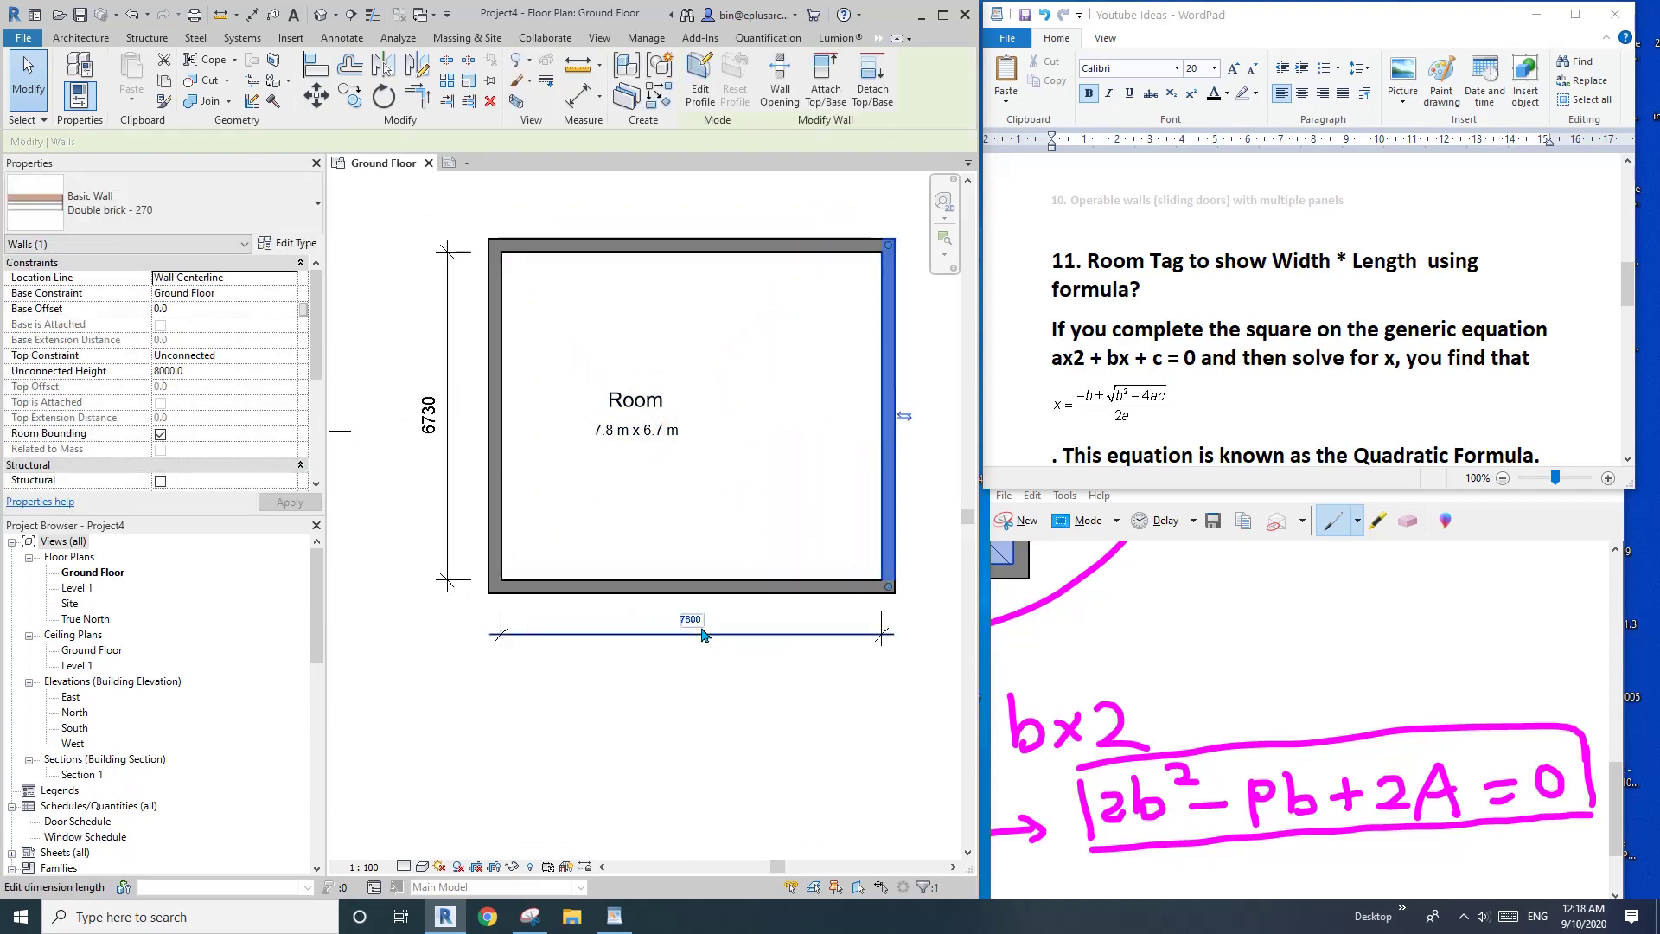
pyautogui.scroll(-1, 637, 470)
pyautogui.press('Escape')
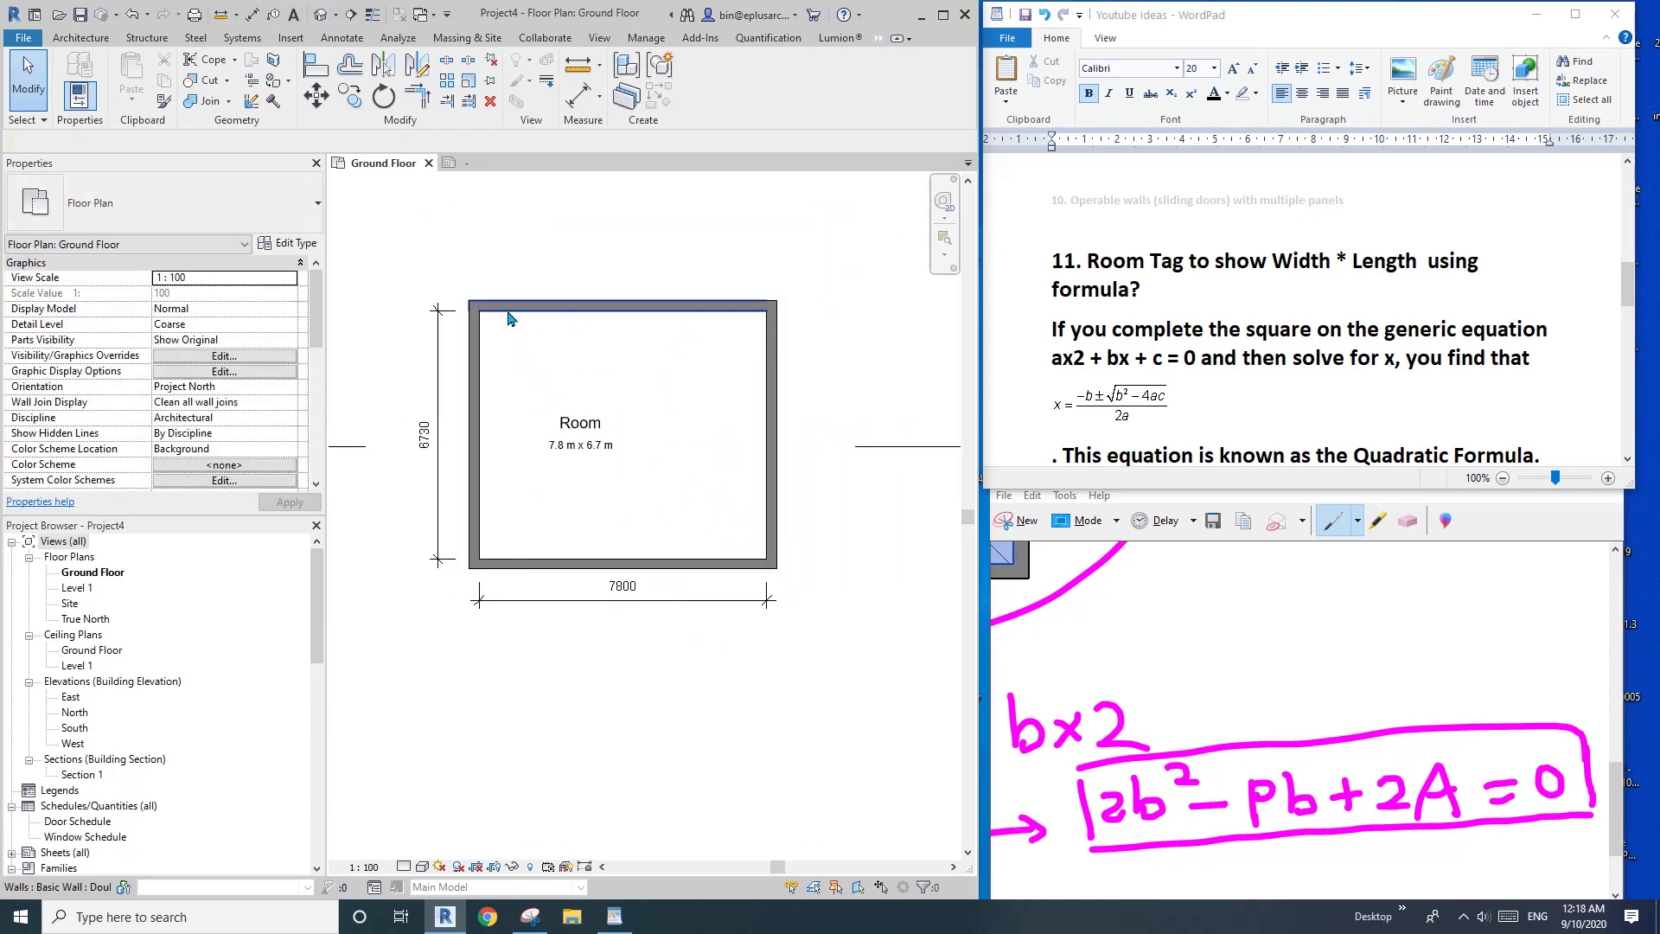
pyautogui.moveTo(475, 446); pyautogui.dragTo(474, 399)
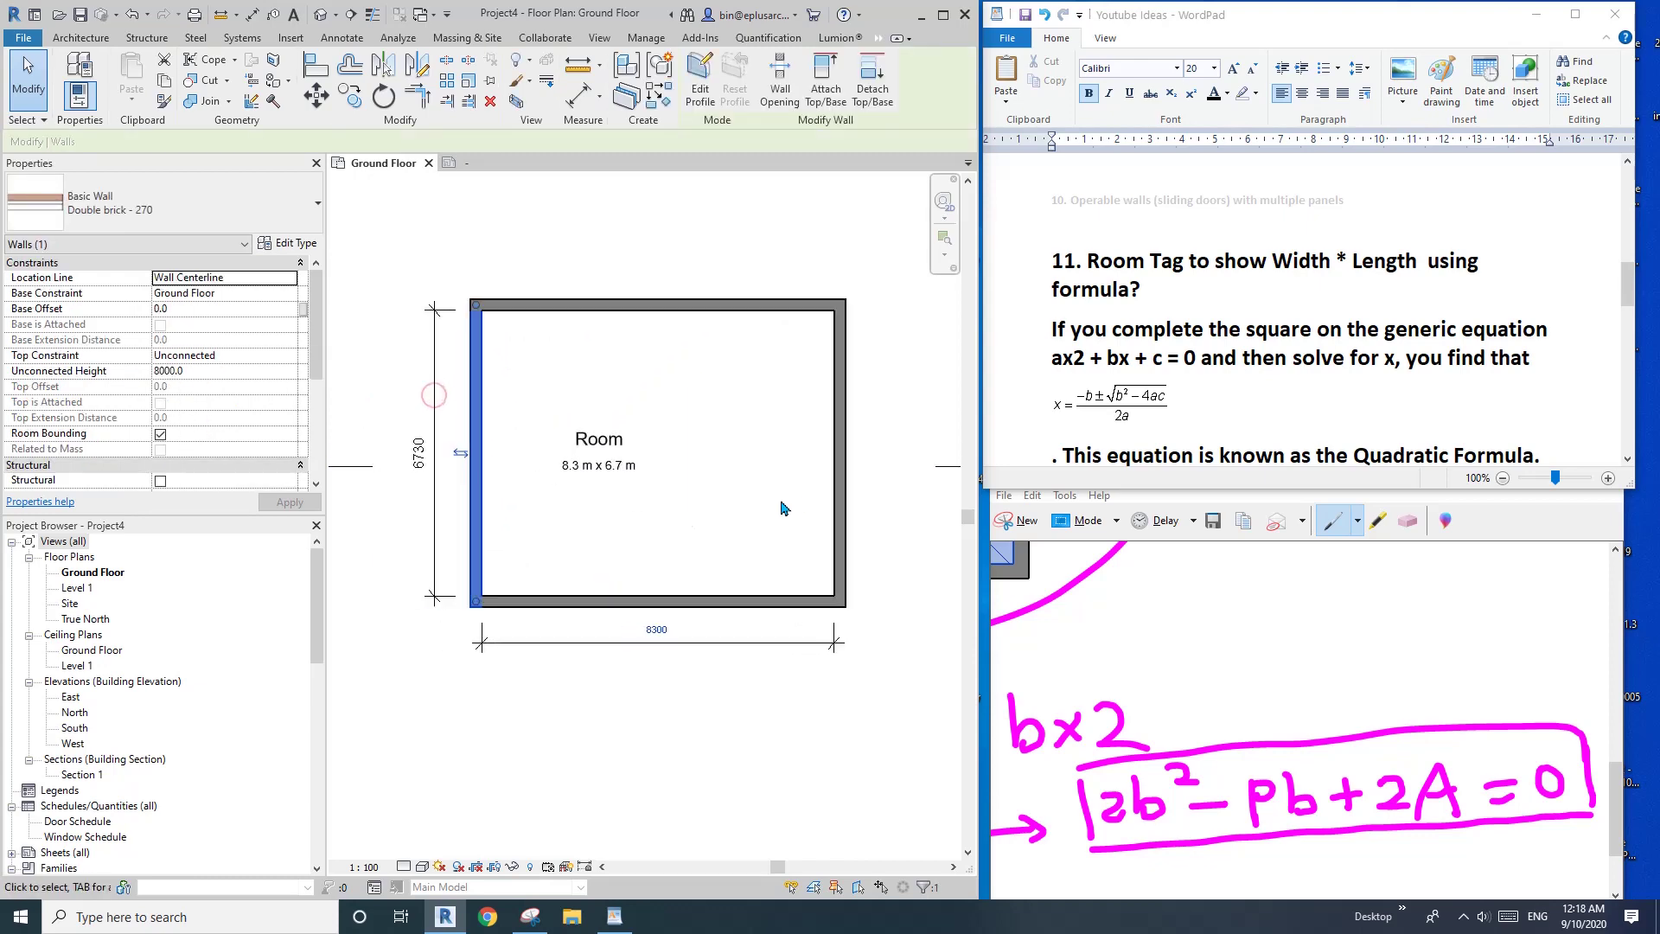
pyautogui.moveTo(640, 305); pyautogui.dragTo(650, 399)
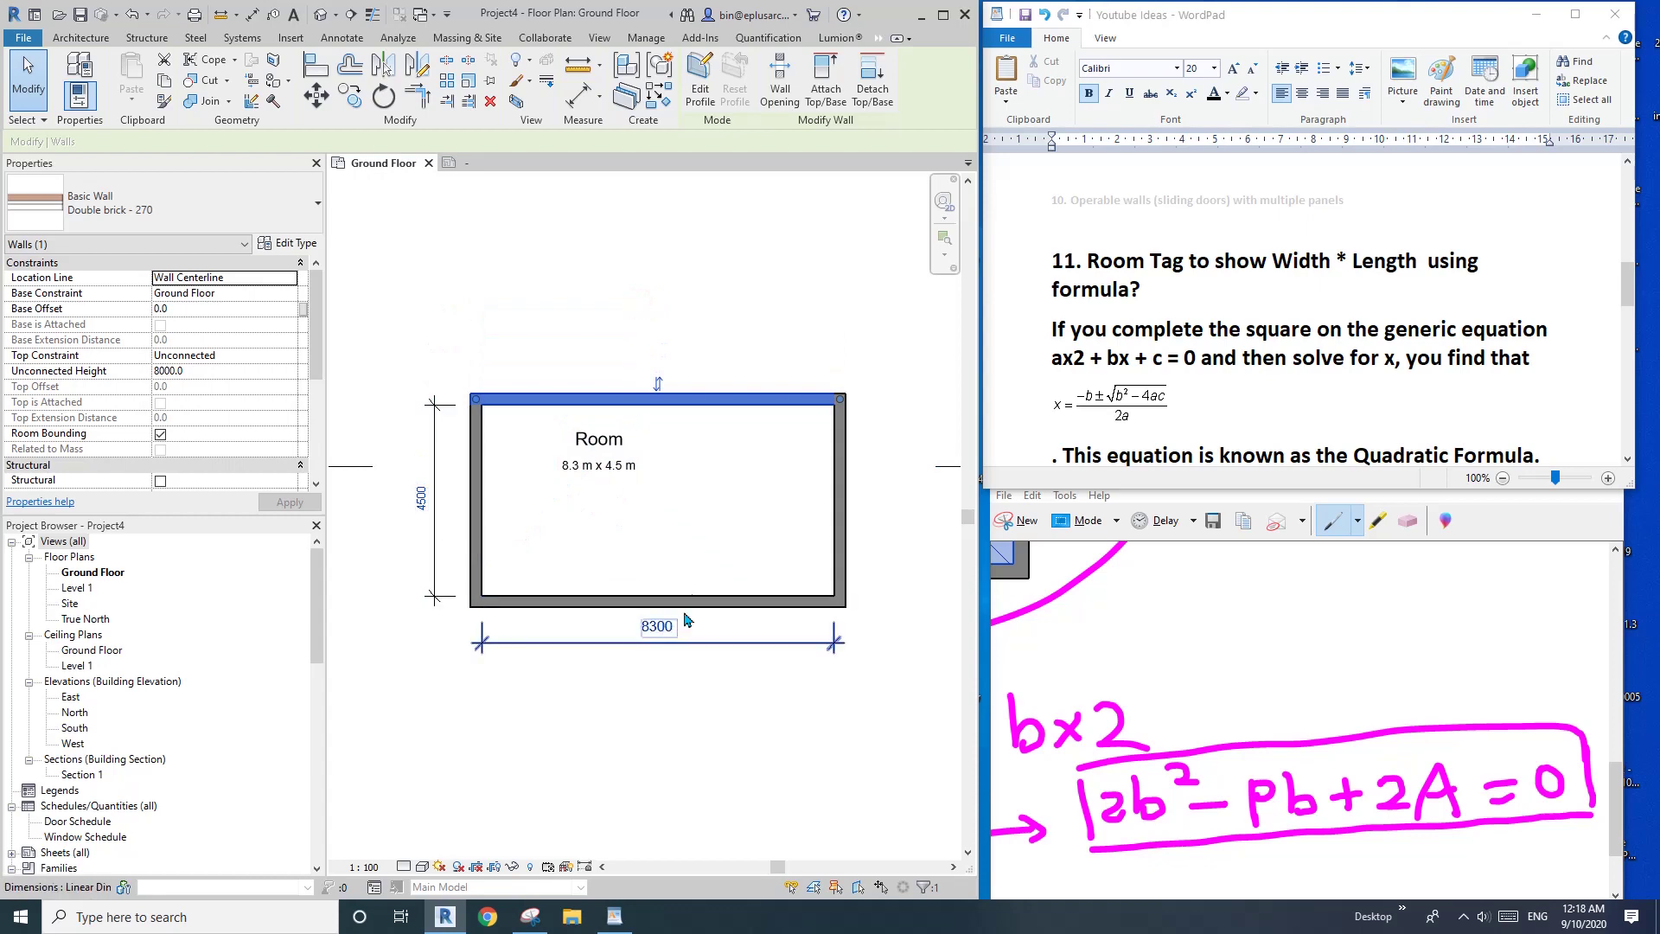
pyautogui.click(611, 471)
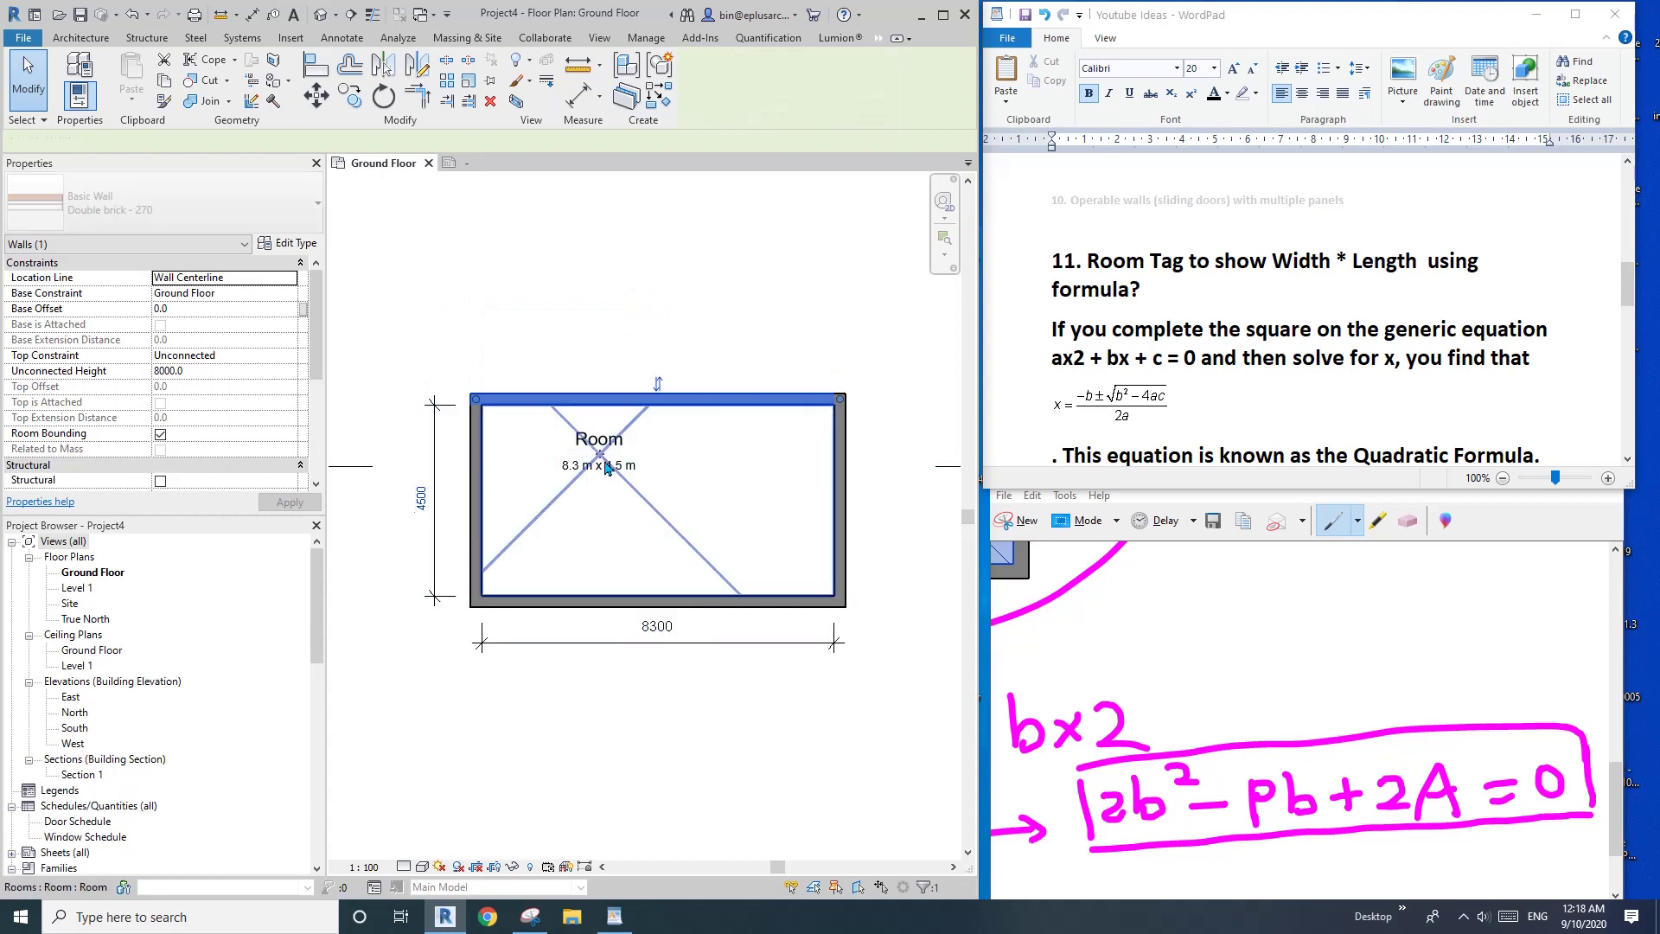
# Bring the room to 6200 wide by 5800 deep so the tag reads 6.2 m x 5.8 m.
pyautogui.moveTo(830, 485); pyautogui.dragTo(742, 485)
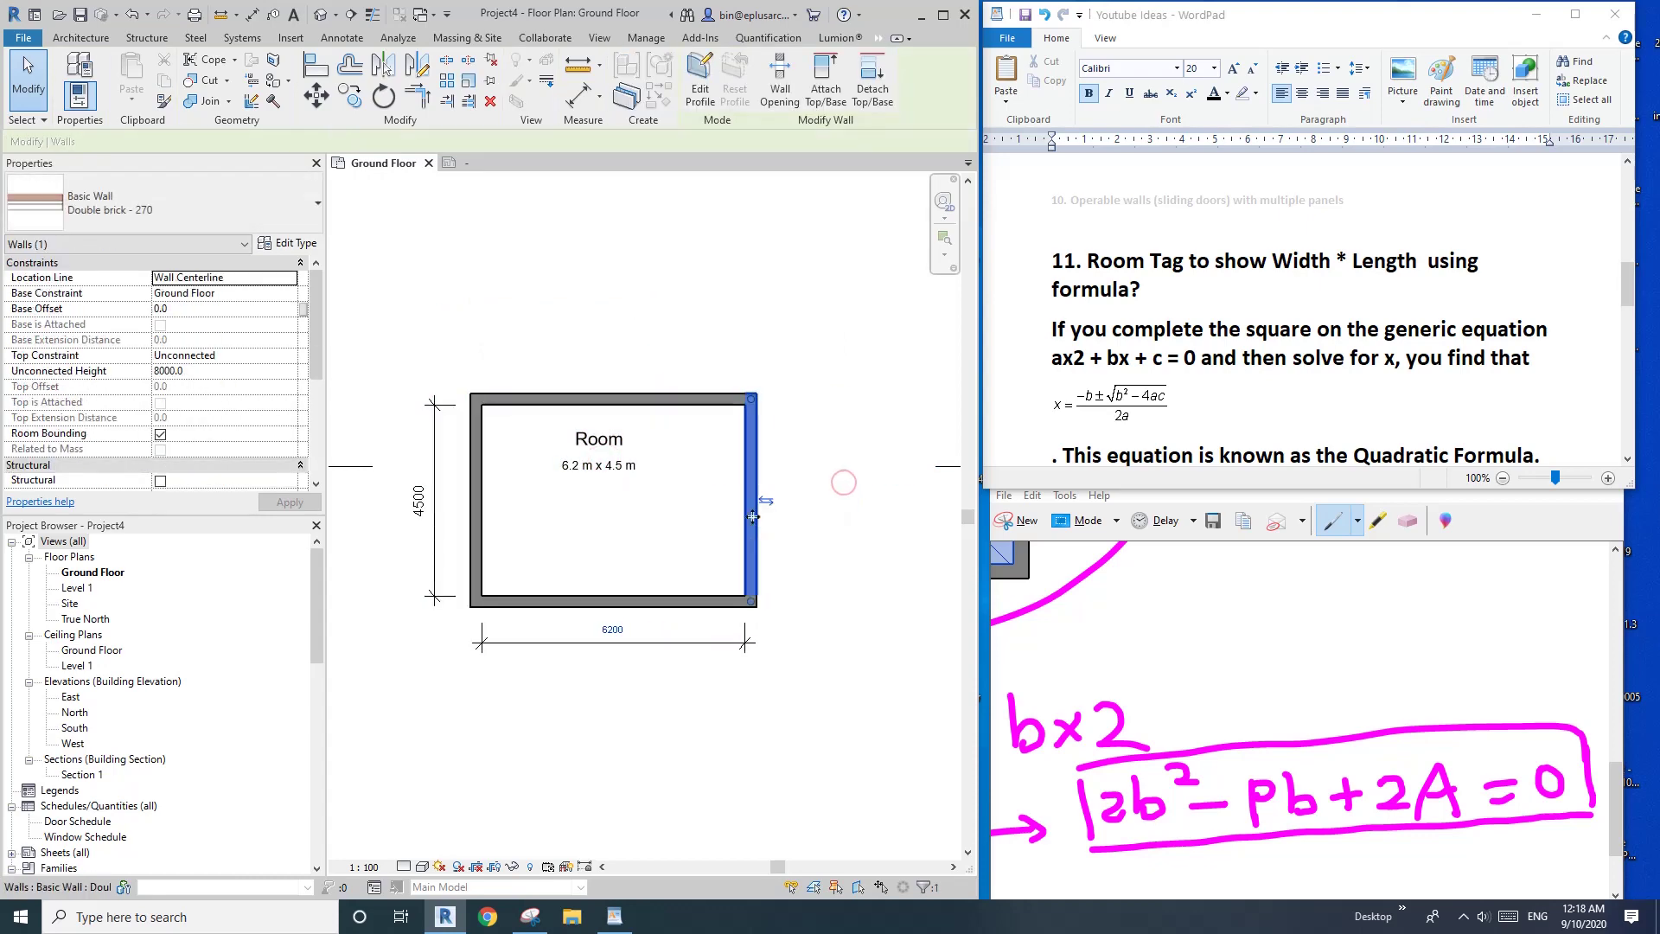
pyautogui.moveTo(663, 397); pyautogui.dragTo(662, 344)
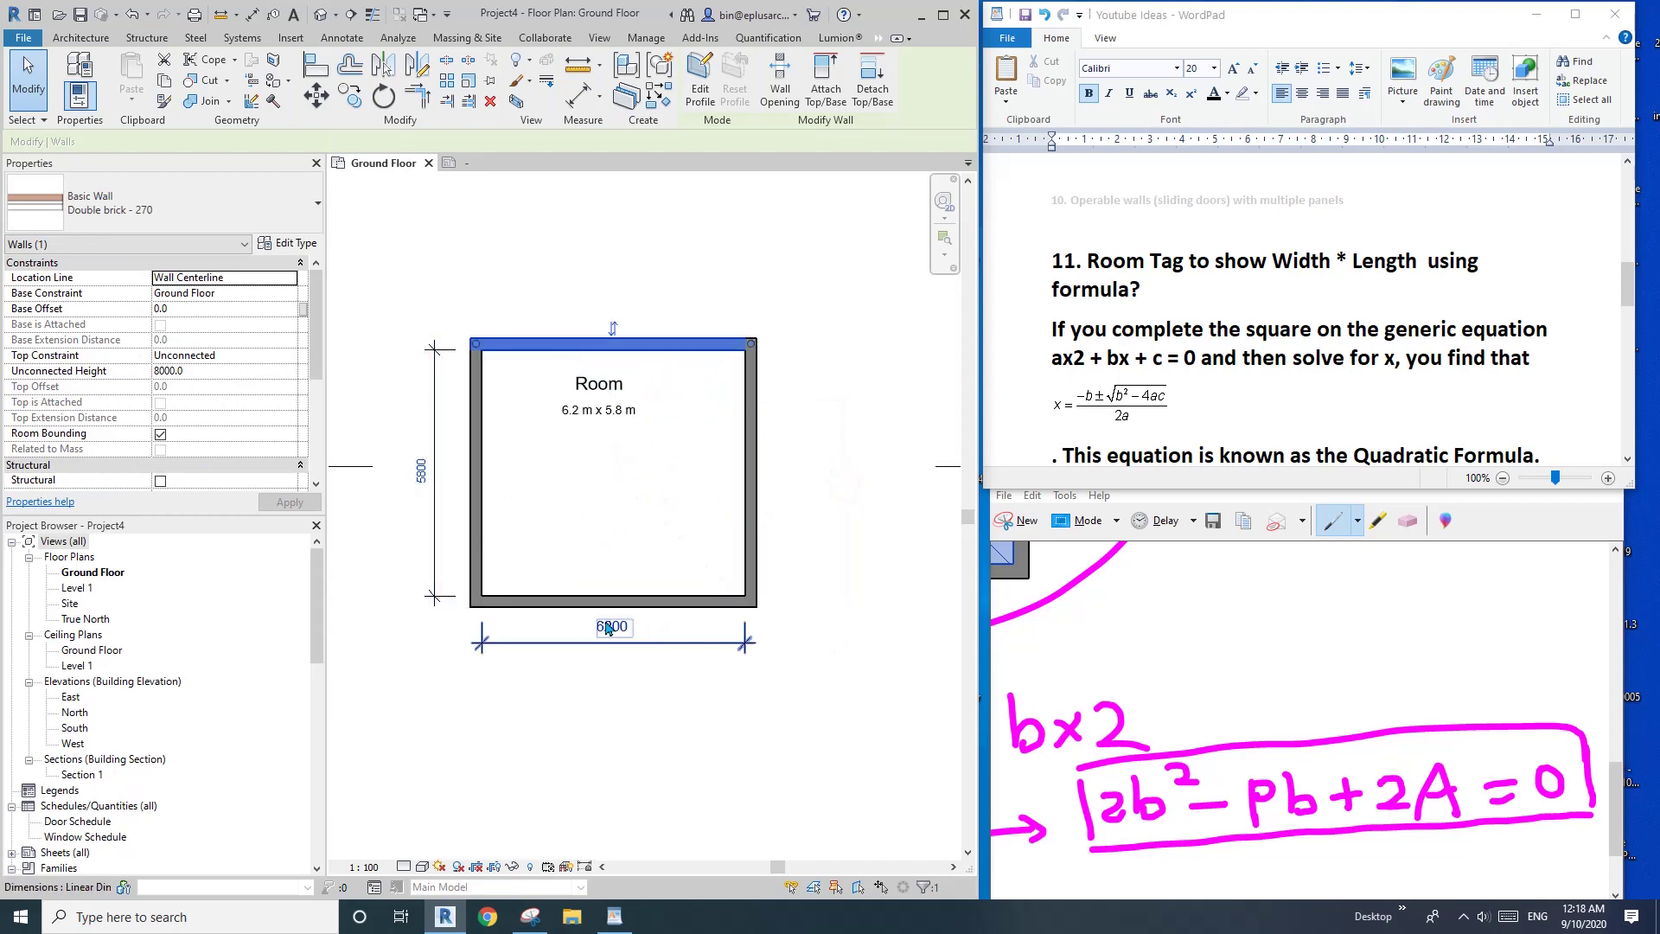
pyautogui.click(639, 434)
pyautogui.scroll(1, 679, 360)
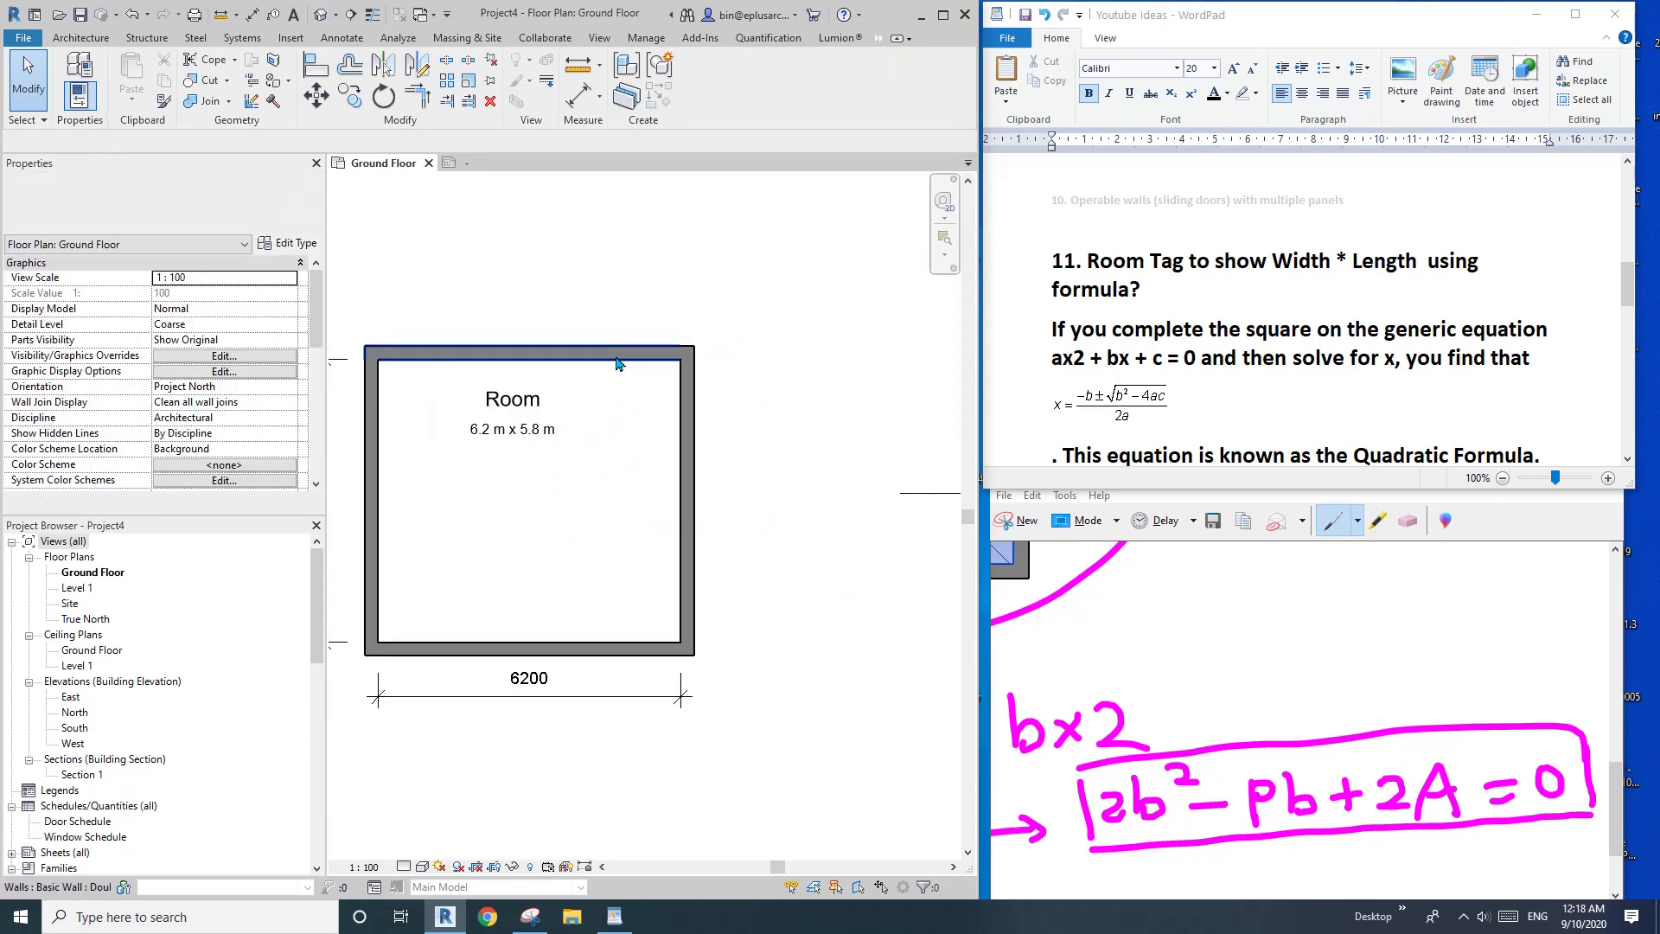
pyautogui.click(624, 362)
# Slant the top wall by raising one end, then dismiss the error to undo it.
pyautogui.press('w')
pyautogui.press('a')
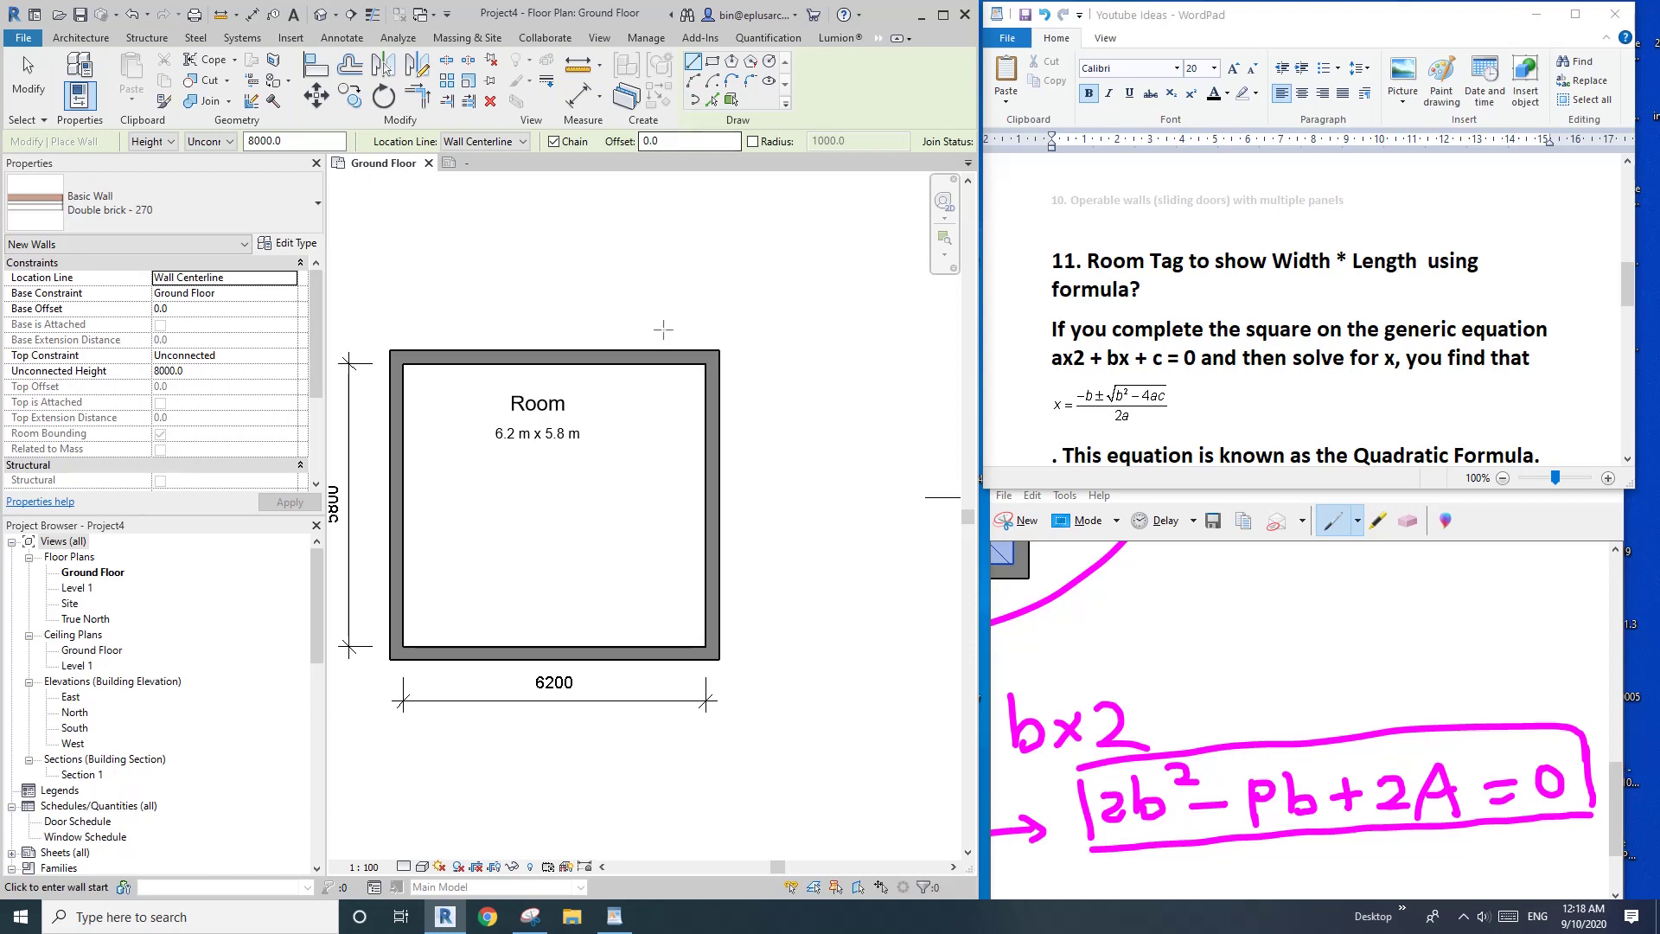
pyautogui.press('Escape')
pyautogui.press('Escape')
pyautogui.click(705, 355)
pyautogui.moveTo(711, 356); pyautogui.dragTo(711, 314)
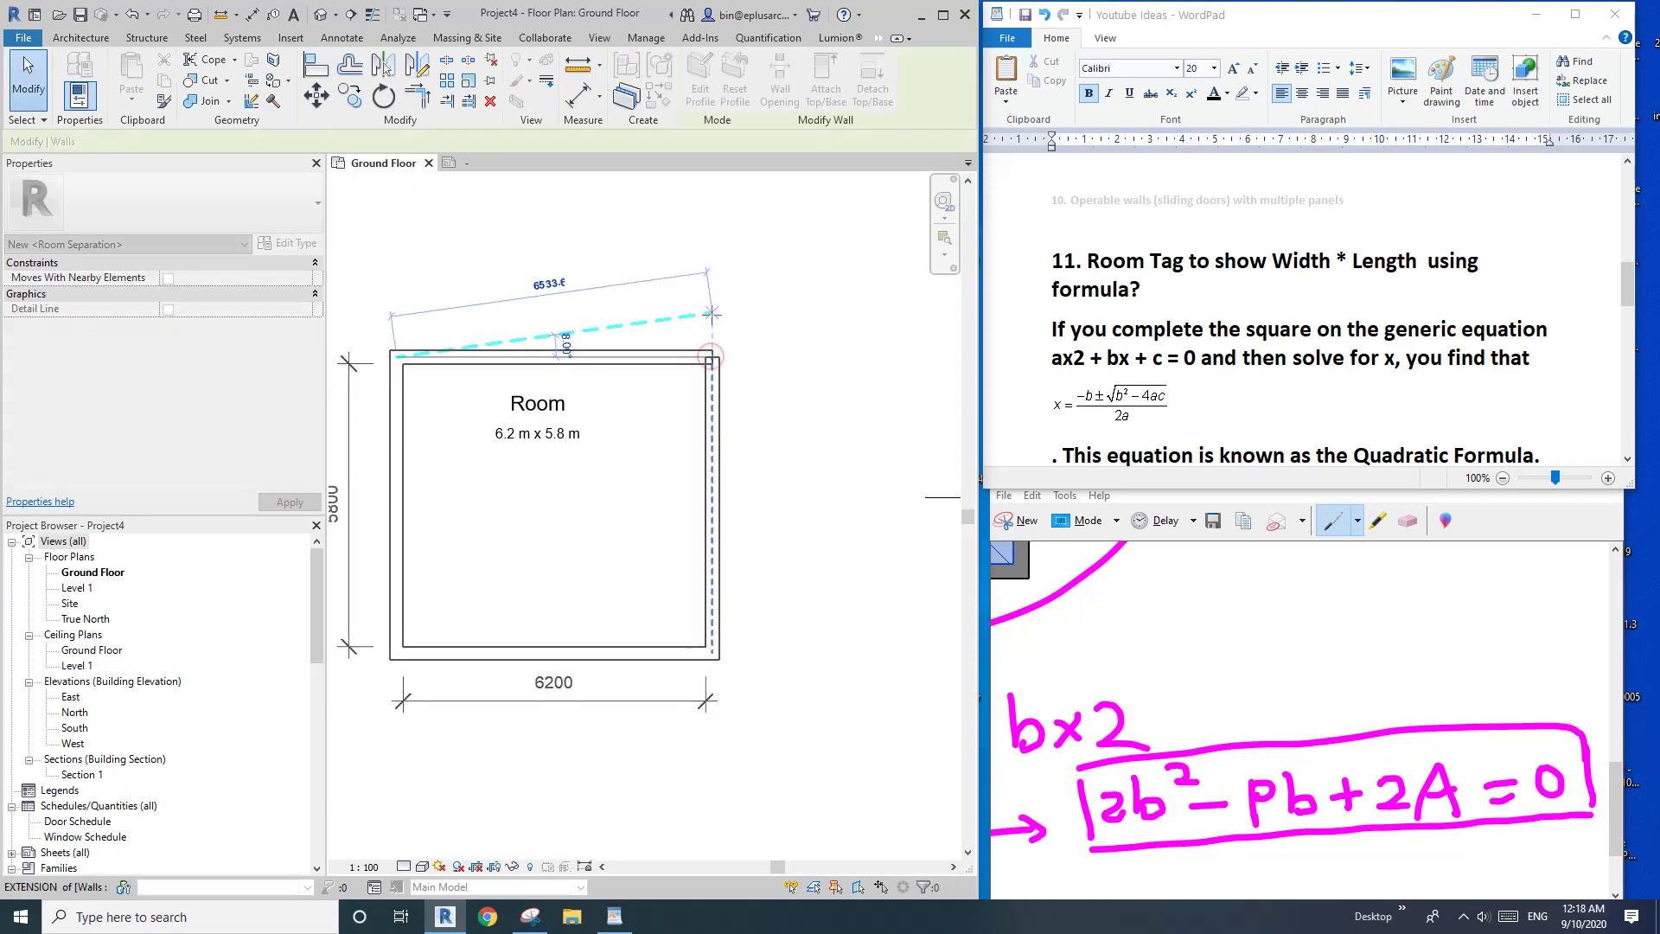
pyautogui.press('Escape')
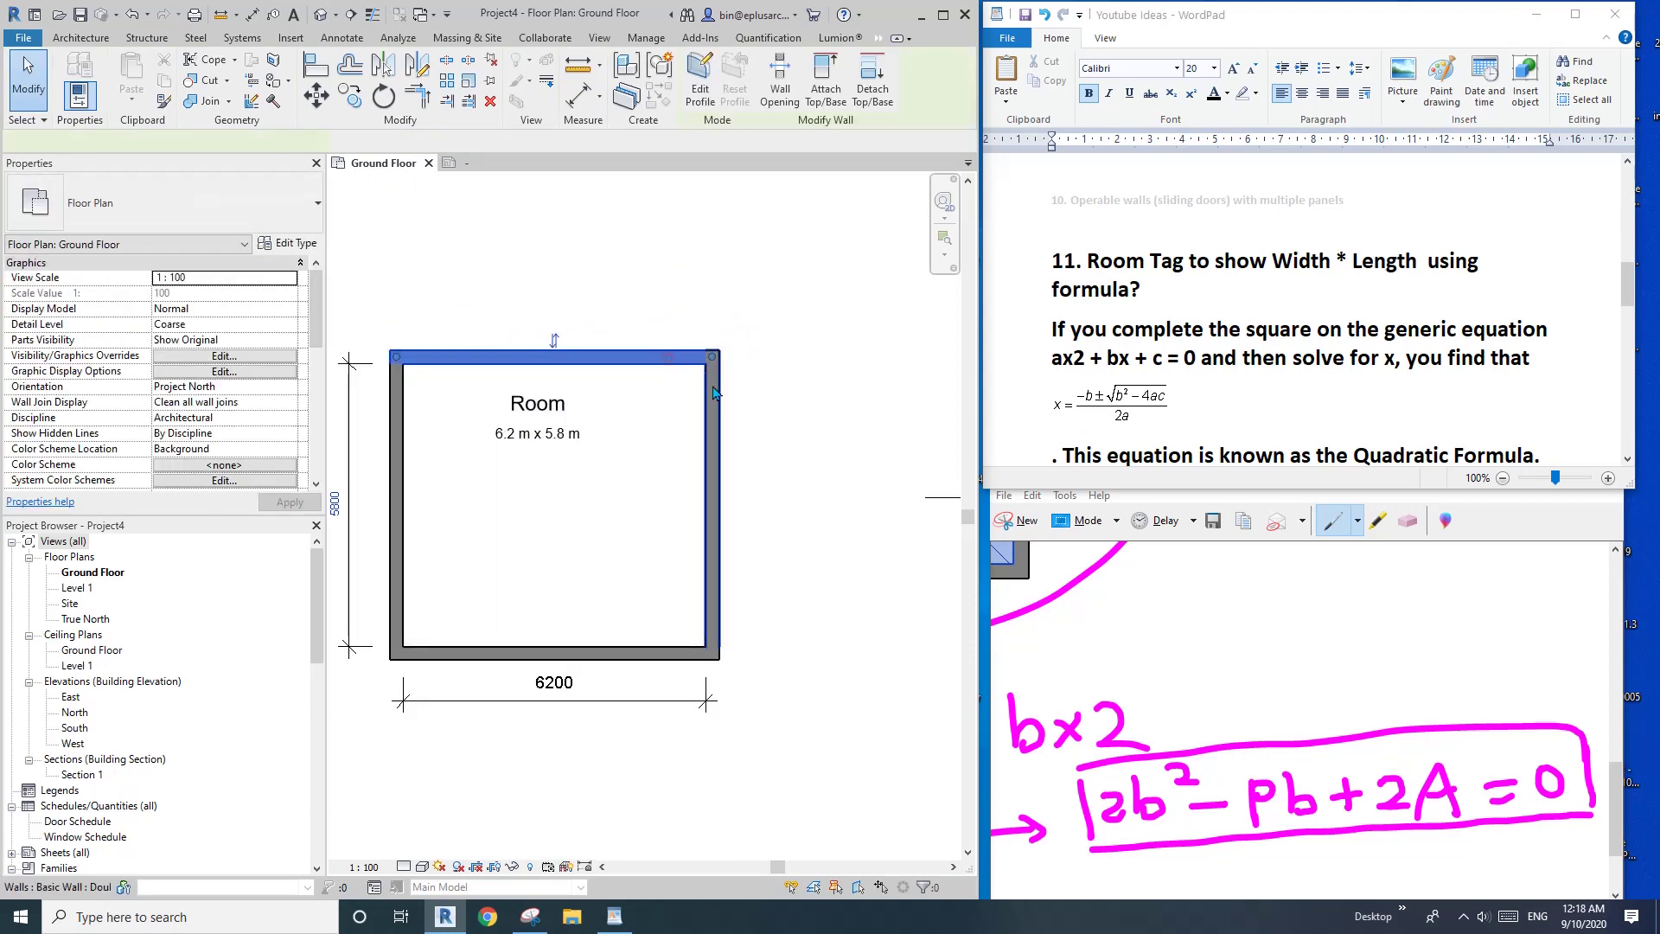
pyautogui.click(714, 392)
pyautogui.moveTo(711, 325)
pyautogui.mouseDown()
pyautogui.moveTo(741, 334)
pyautogui.moveTo(718, 320)
pyautogui.mouseUp()
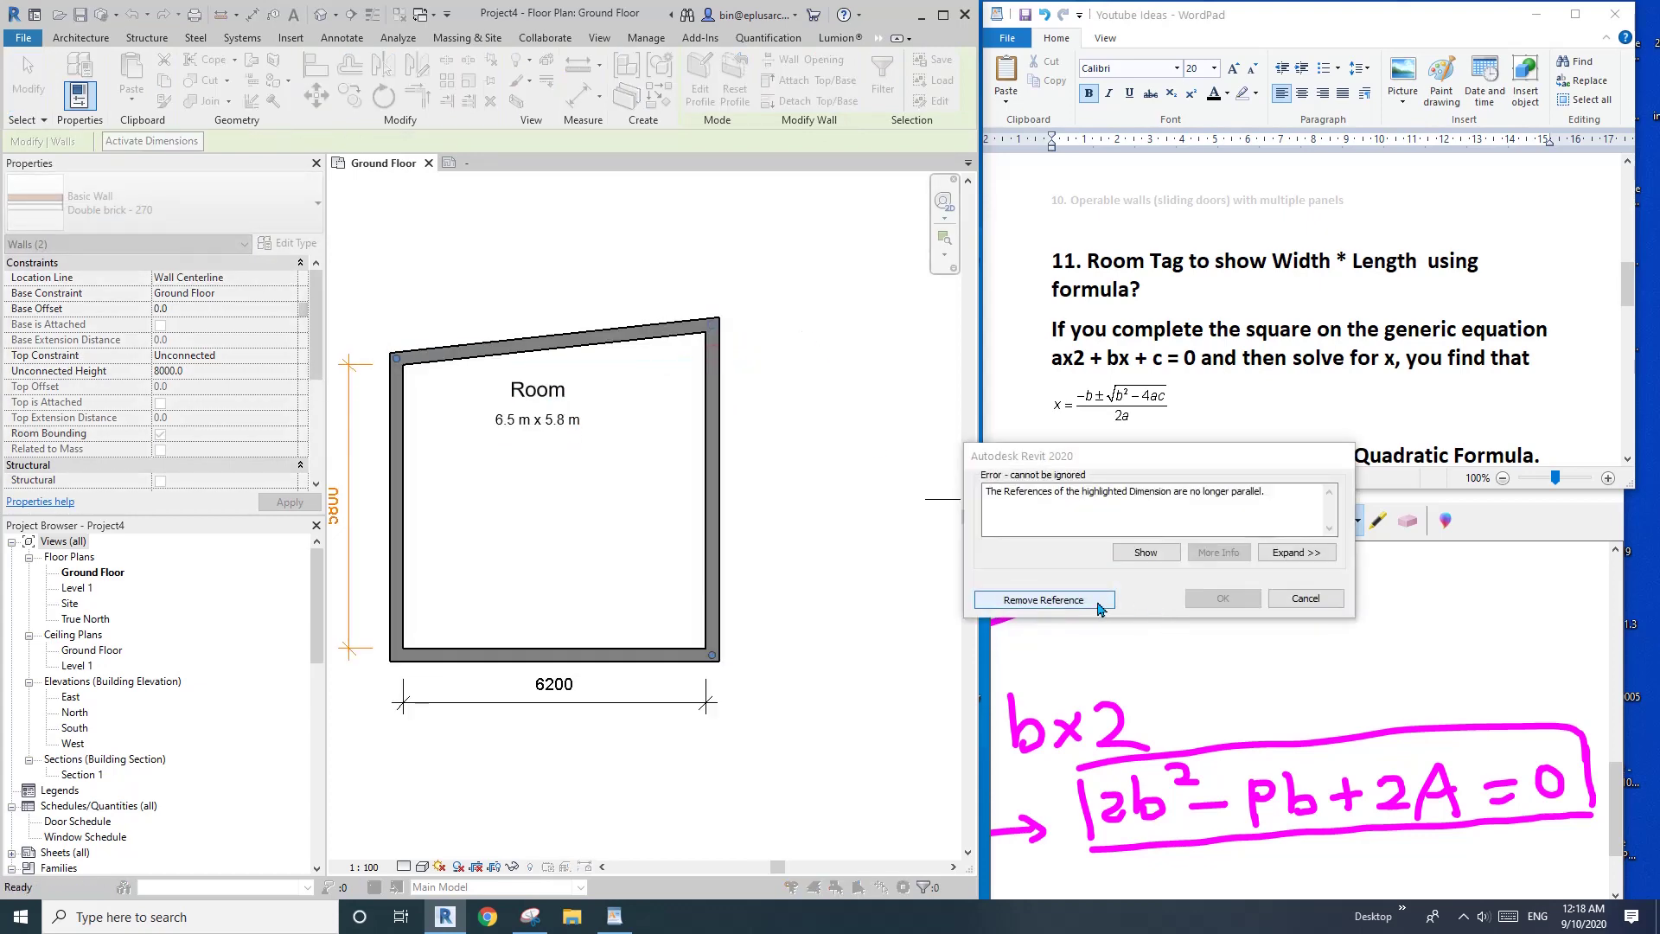
pyautogui.click(1324, 600)
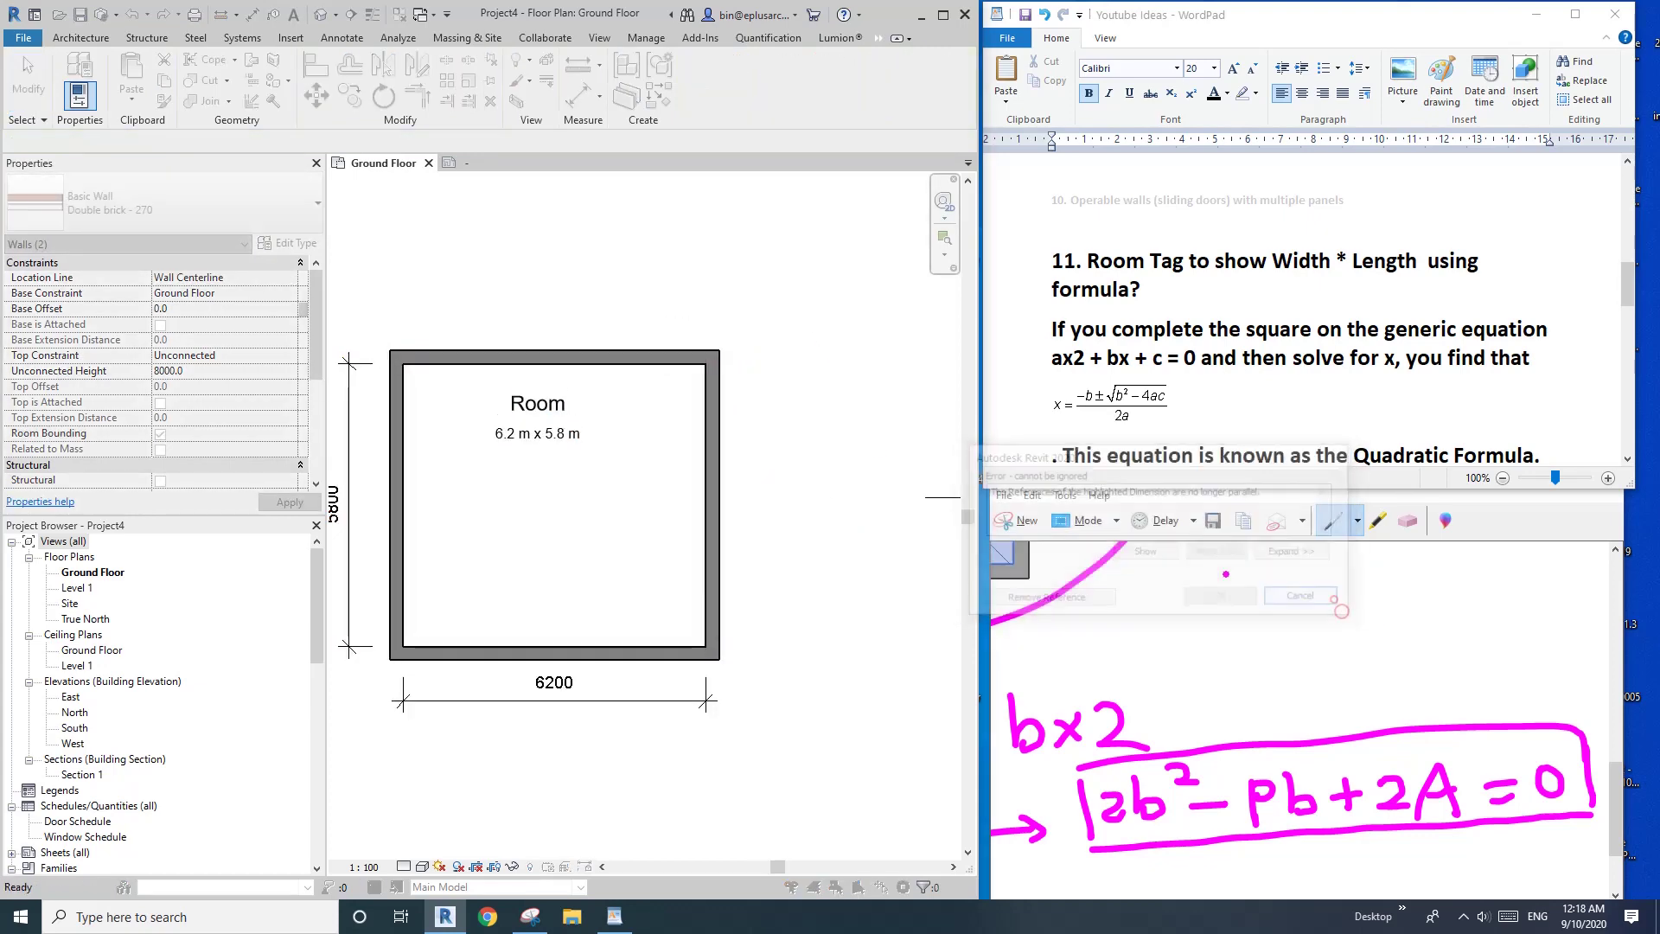
pyautogui.scroll(1, 674, 408)
# Draw notch walls in the room's top-right corner with WA, then delete them.
pyautogui.press('w')
pyautogui.press('a')
pyautogui.click(653, 424)
pyautogui.click(726, 424)
pyautogui.press('Escape')
pyautogui.press('Escape')
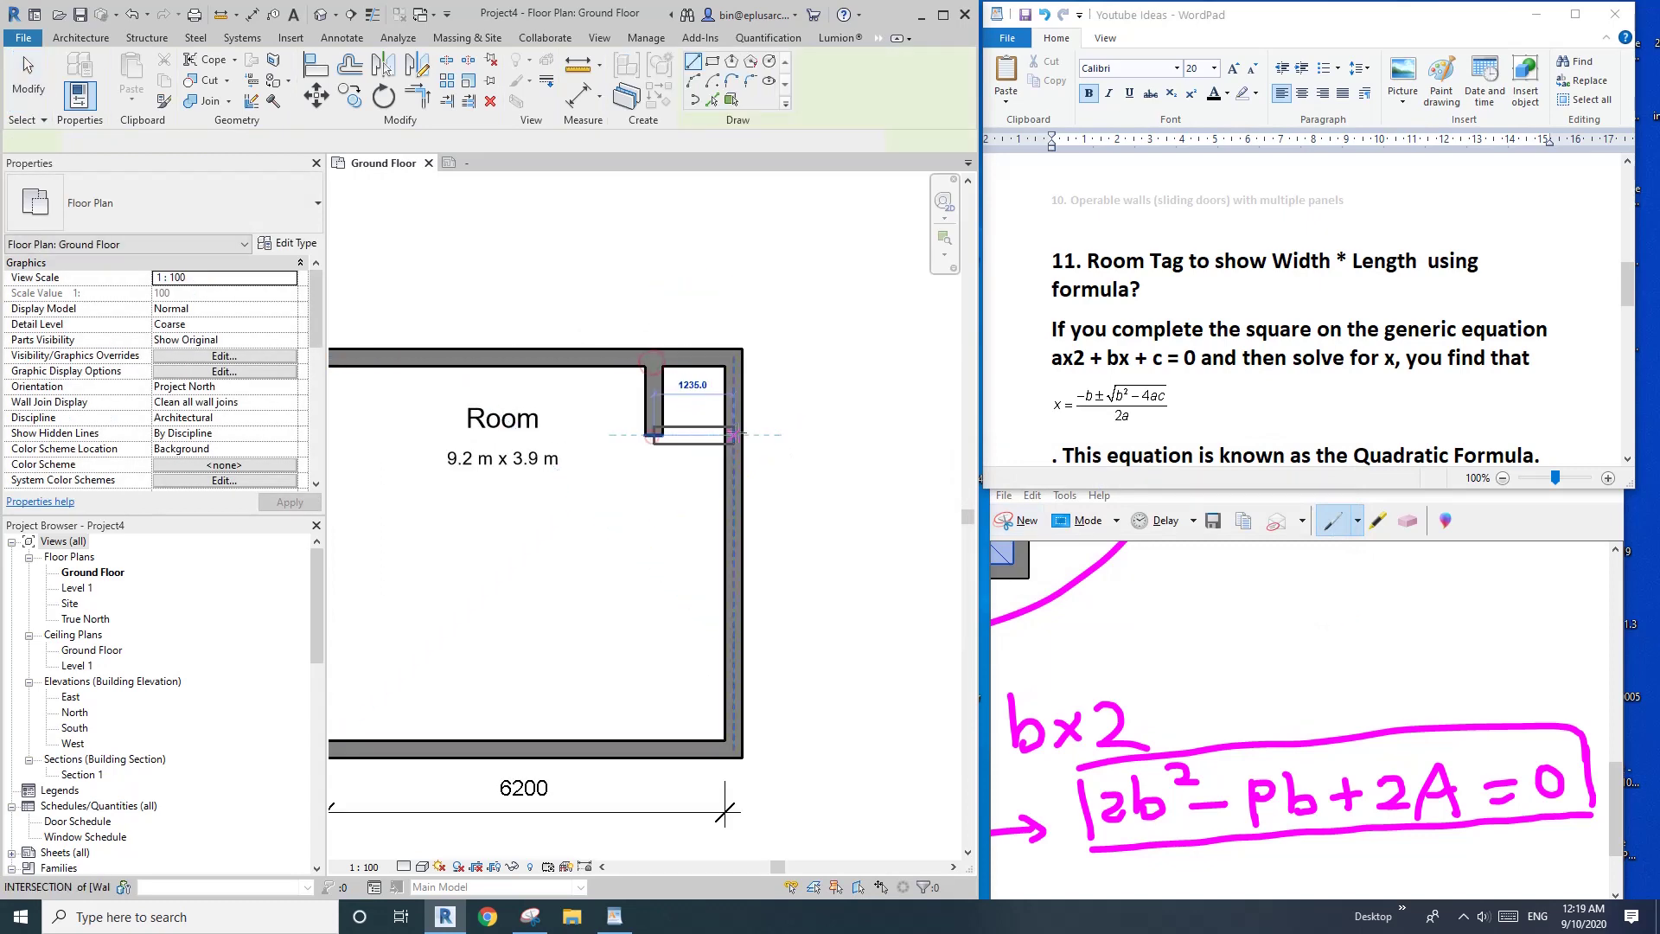
pyautogui.scroll(-2, 804, 523)
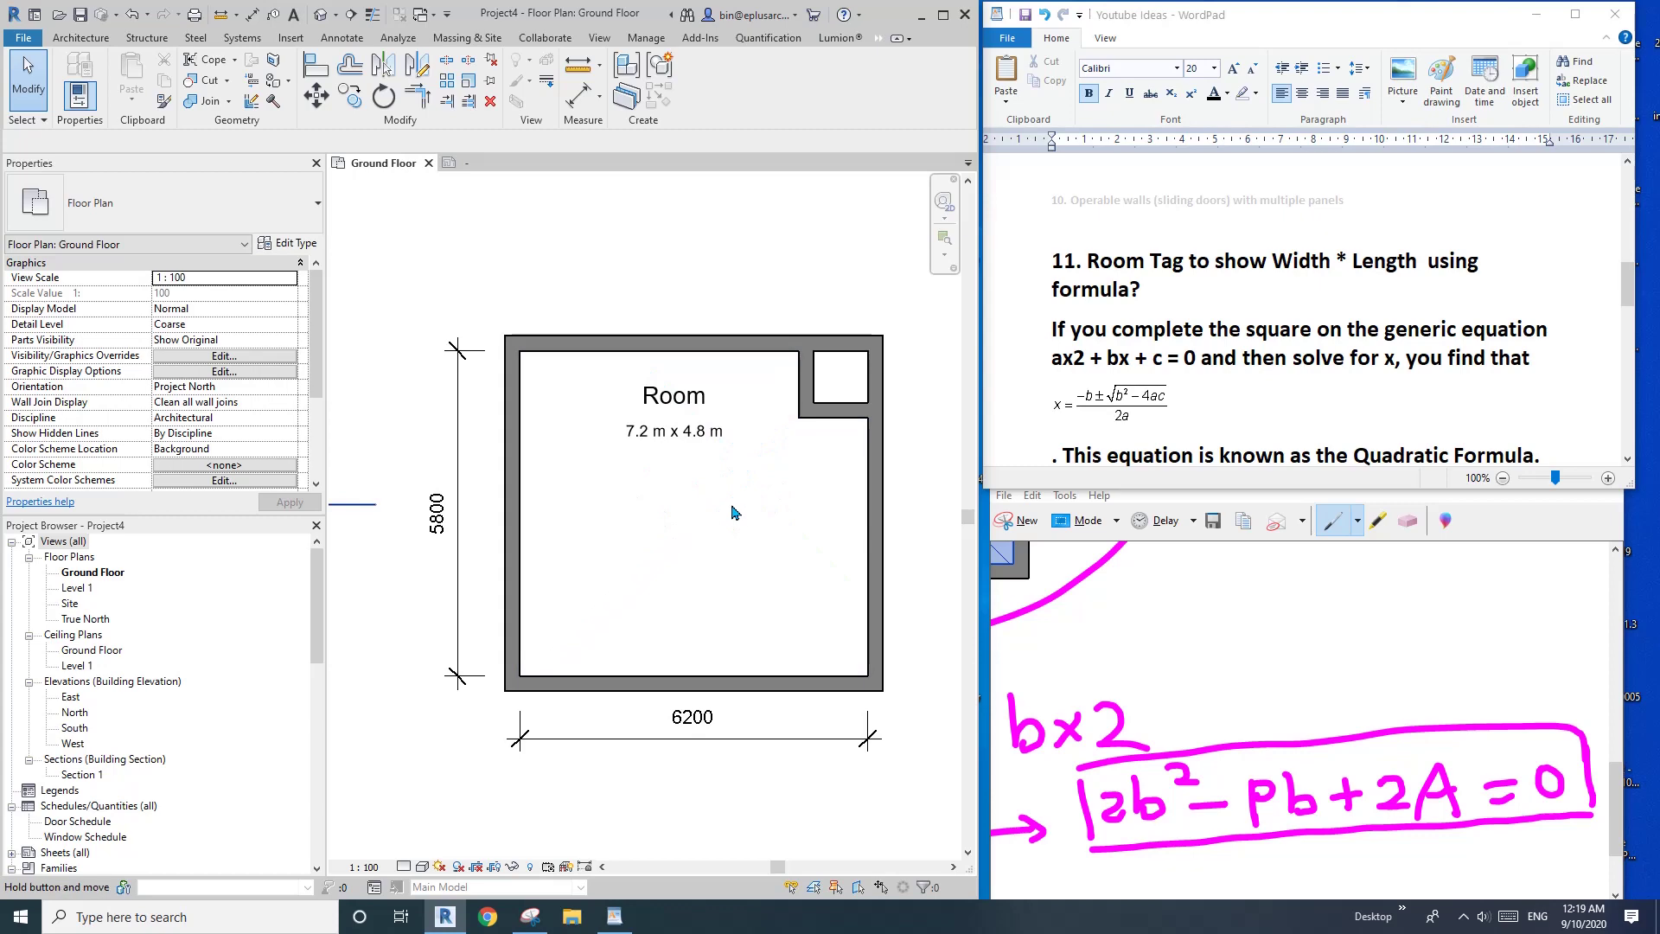
pyautogui.click(818, 415)
pyautogui.press('Delete')
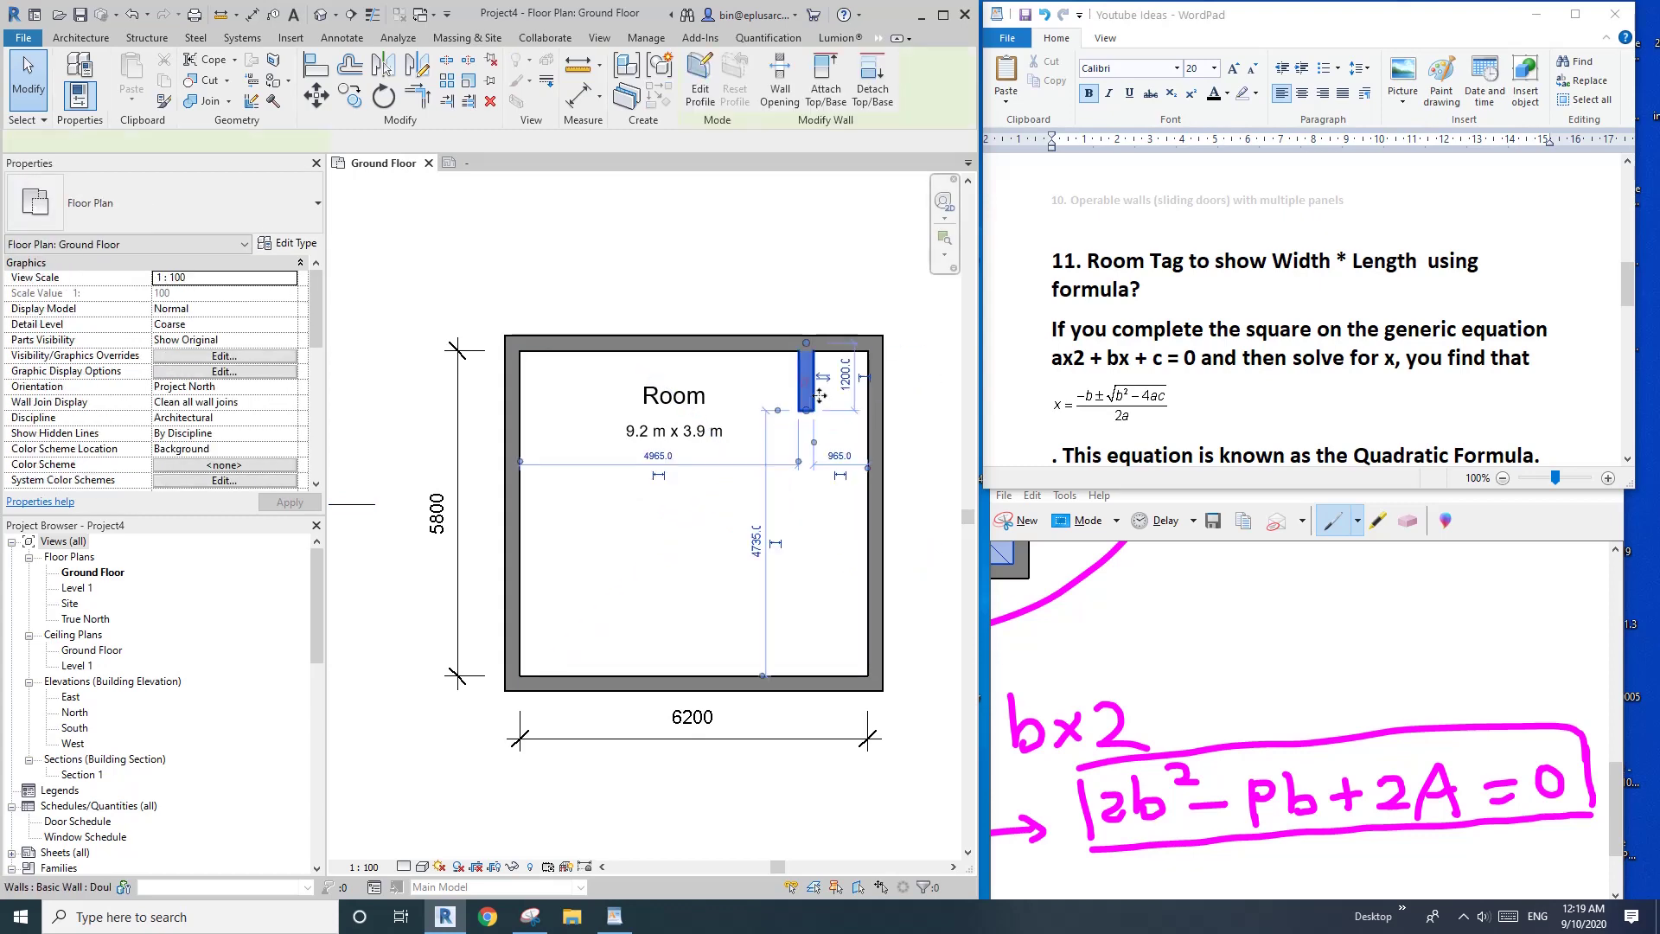
pyautogui.scroll(-1, 836, 450)
# Resize the room width through 7200 and 6200 to 5700, so the tag reads 5.8 m x 5.7 m.
pyautogui.moveTo(836, 450); pyautogui.dragTo(821, 447, button='middle')
pyautogui.moveTo(510, 525); pyautogui.dragTo(462, 523)
pyautogui.moveTo(467, 465); pyautogui.dragTo(517, 466)
pyautogui.press('Escape')
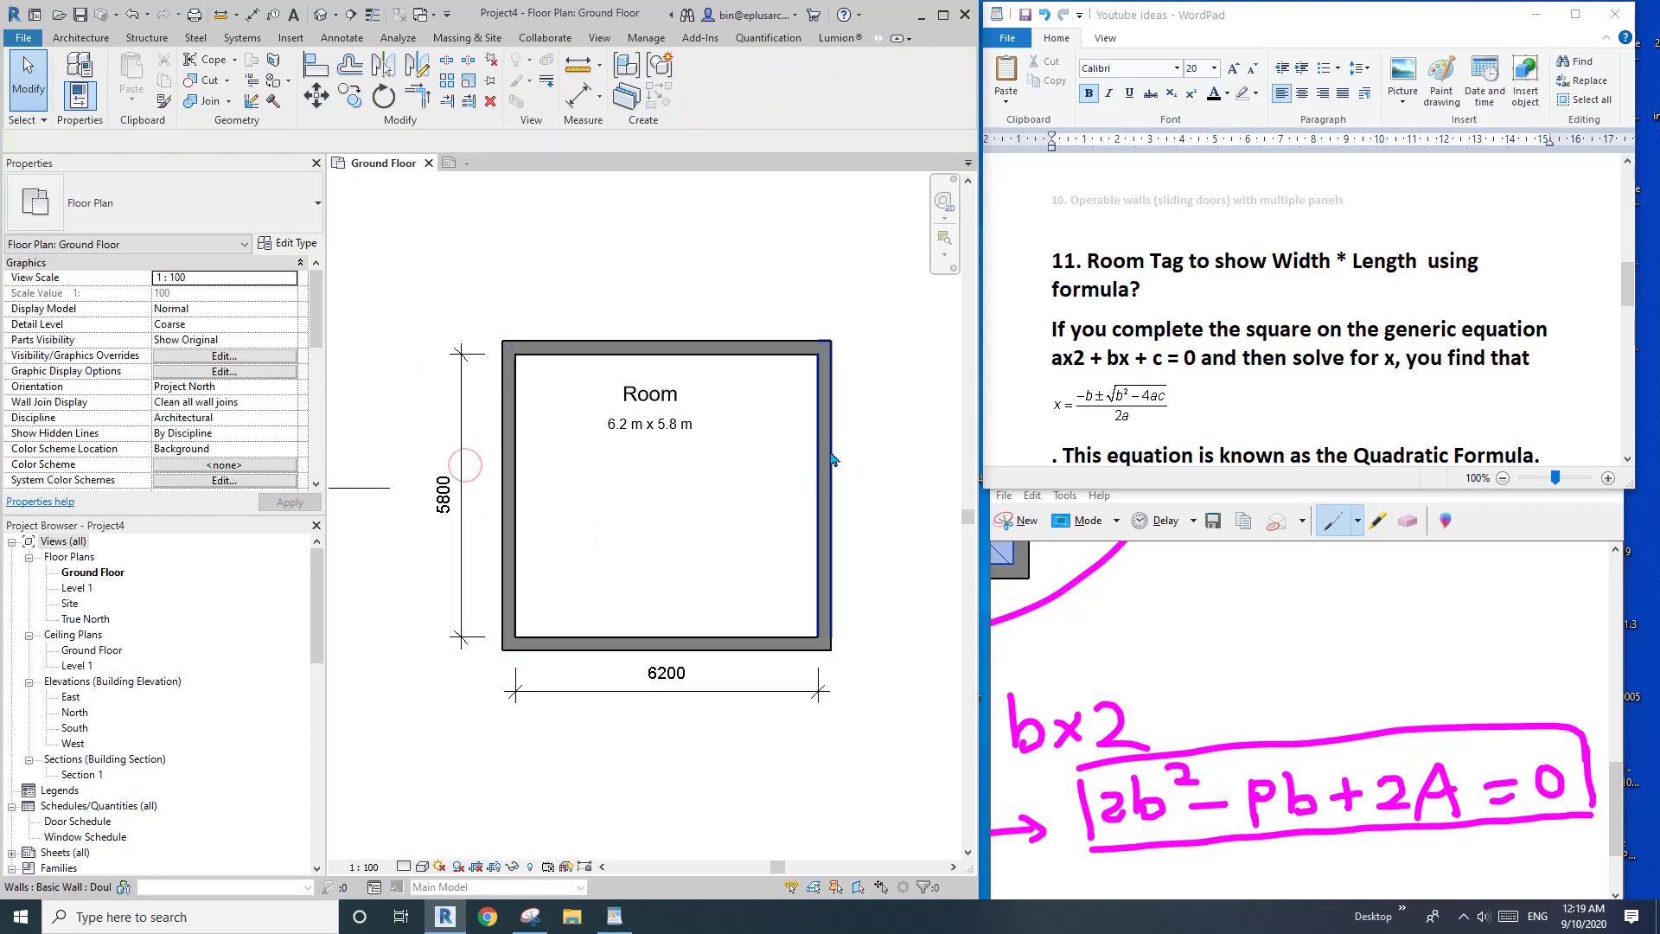
pyautogui.moveTo(828, 450); pyautogui.dragTo(802, 451)
pyautogui.press('Escape')
pyautogui.scroll(-1, 741, 478)
pyautogui.moveTo(741, 478); pyautogui.dragTo(733, 439, button='middle')
pyautogui.click(945, 16)
# In the room tag family, inspect the label's Room Width and Room Length calculated formulas unchanged.
pyautogui.click(642, 433)
pyautogui.scroll(1, 644, 432)
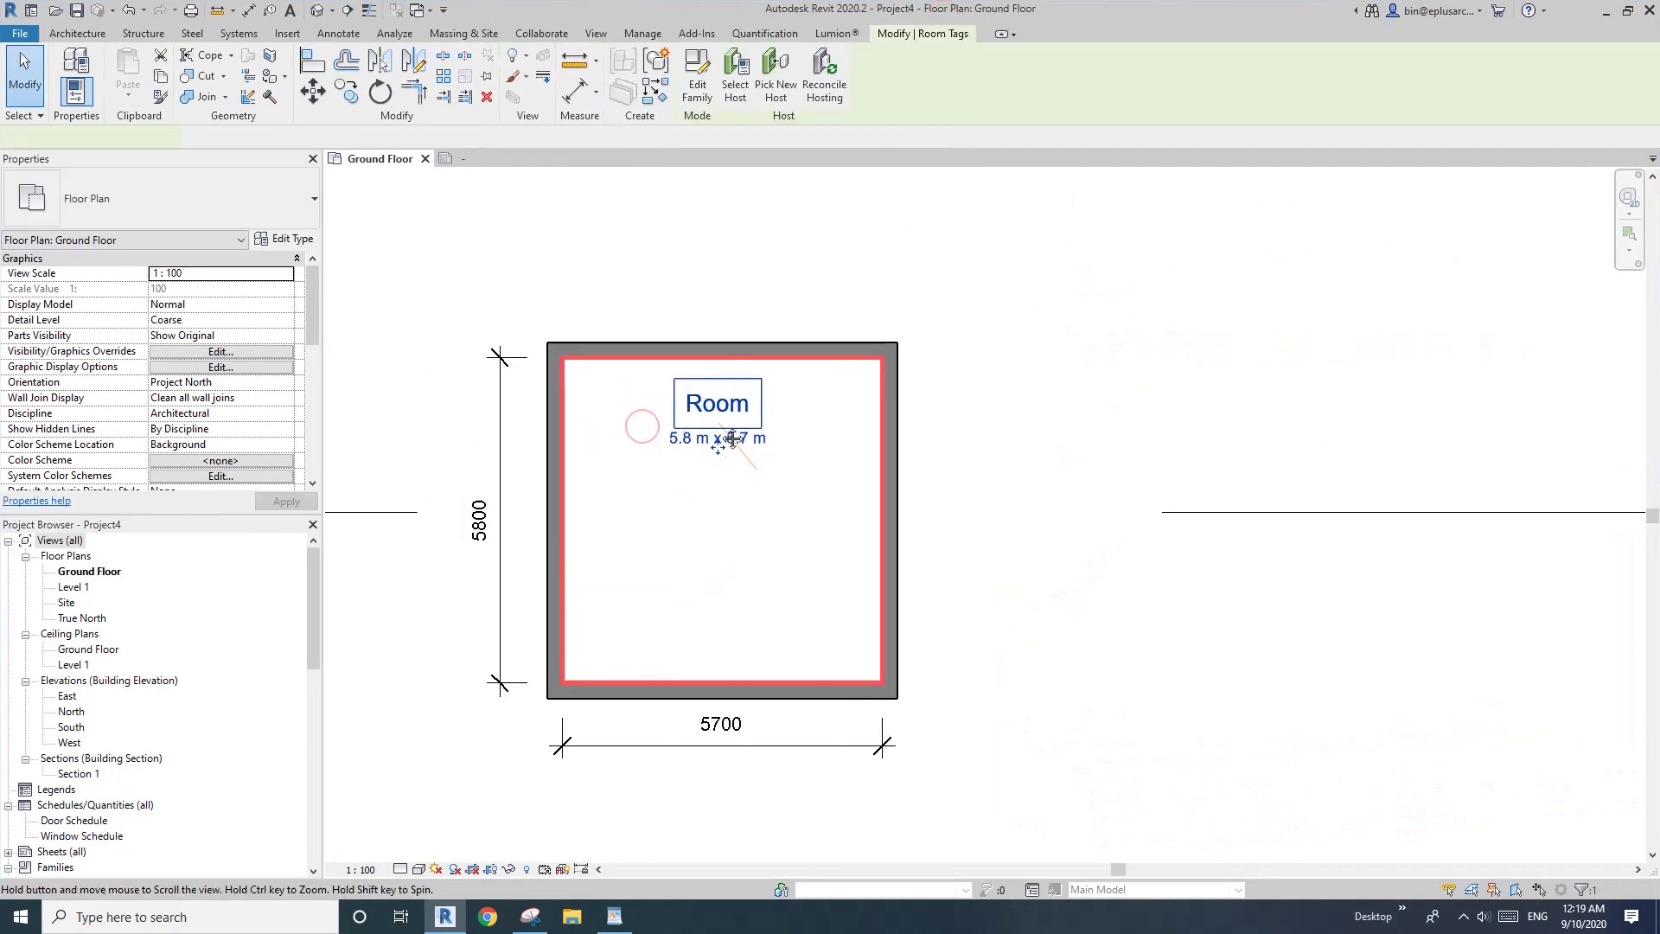
pyautogui.doubleClick(733, 439)
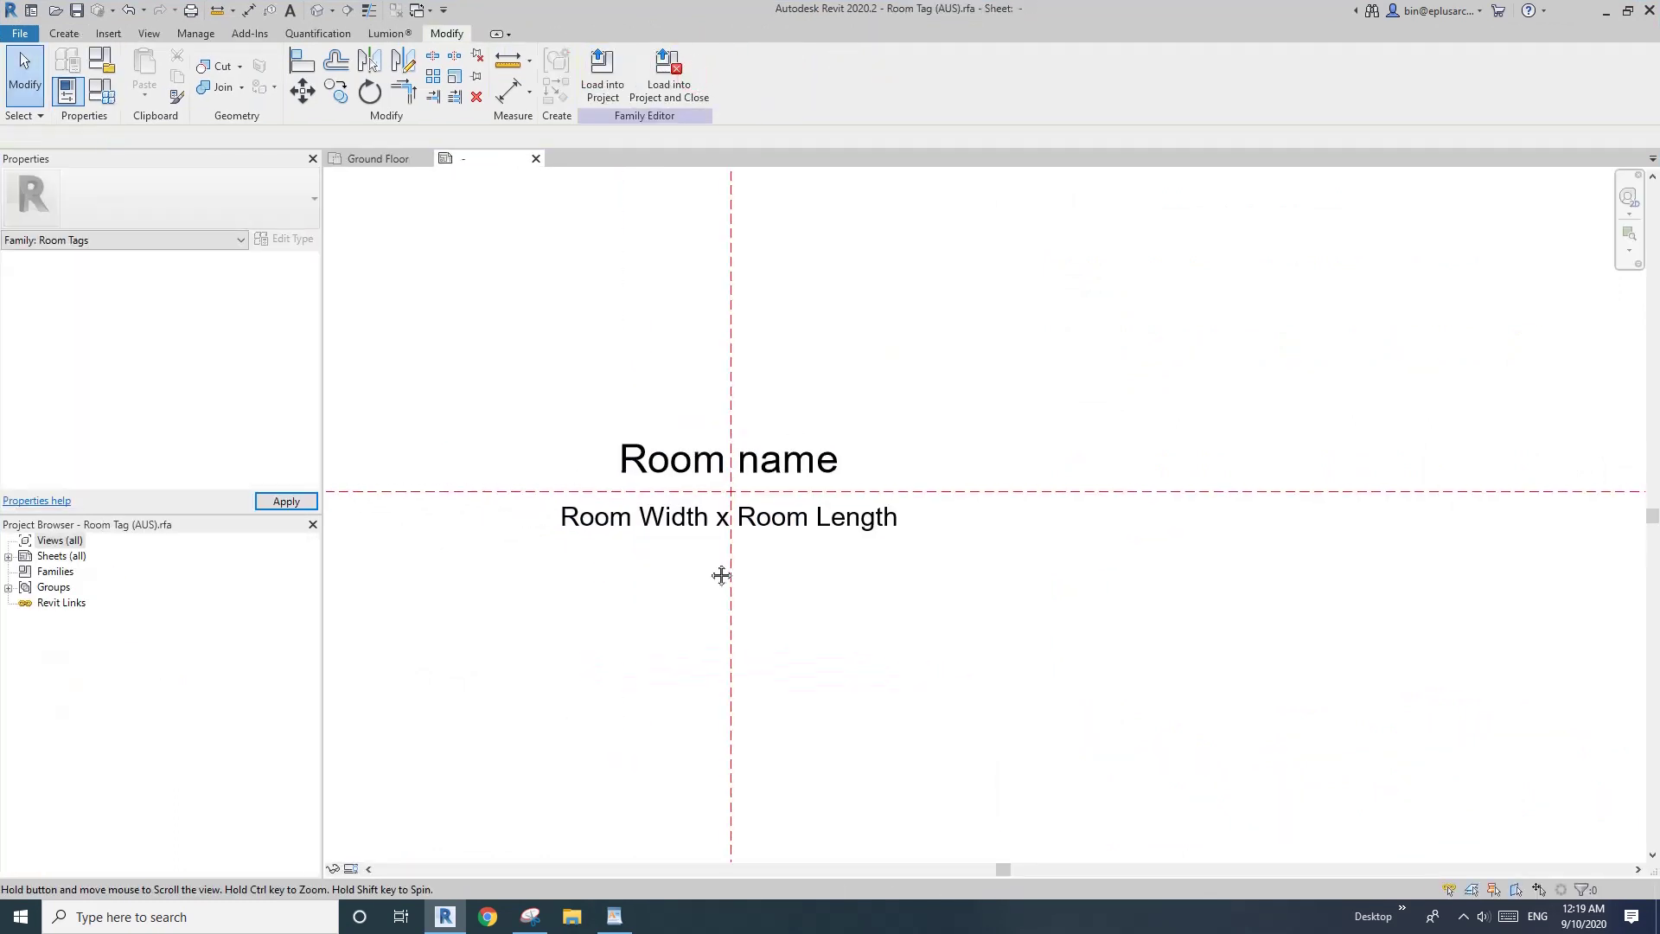
pyautogui.click(665, 519)
pyautogui.click(598, 67)
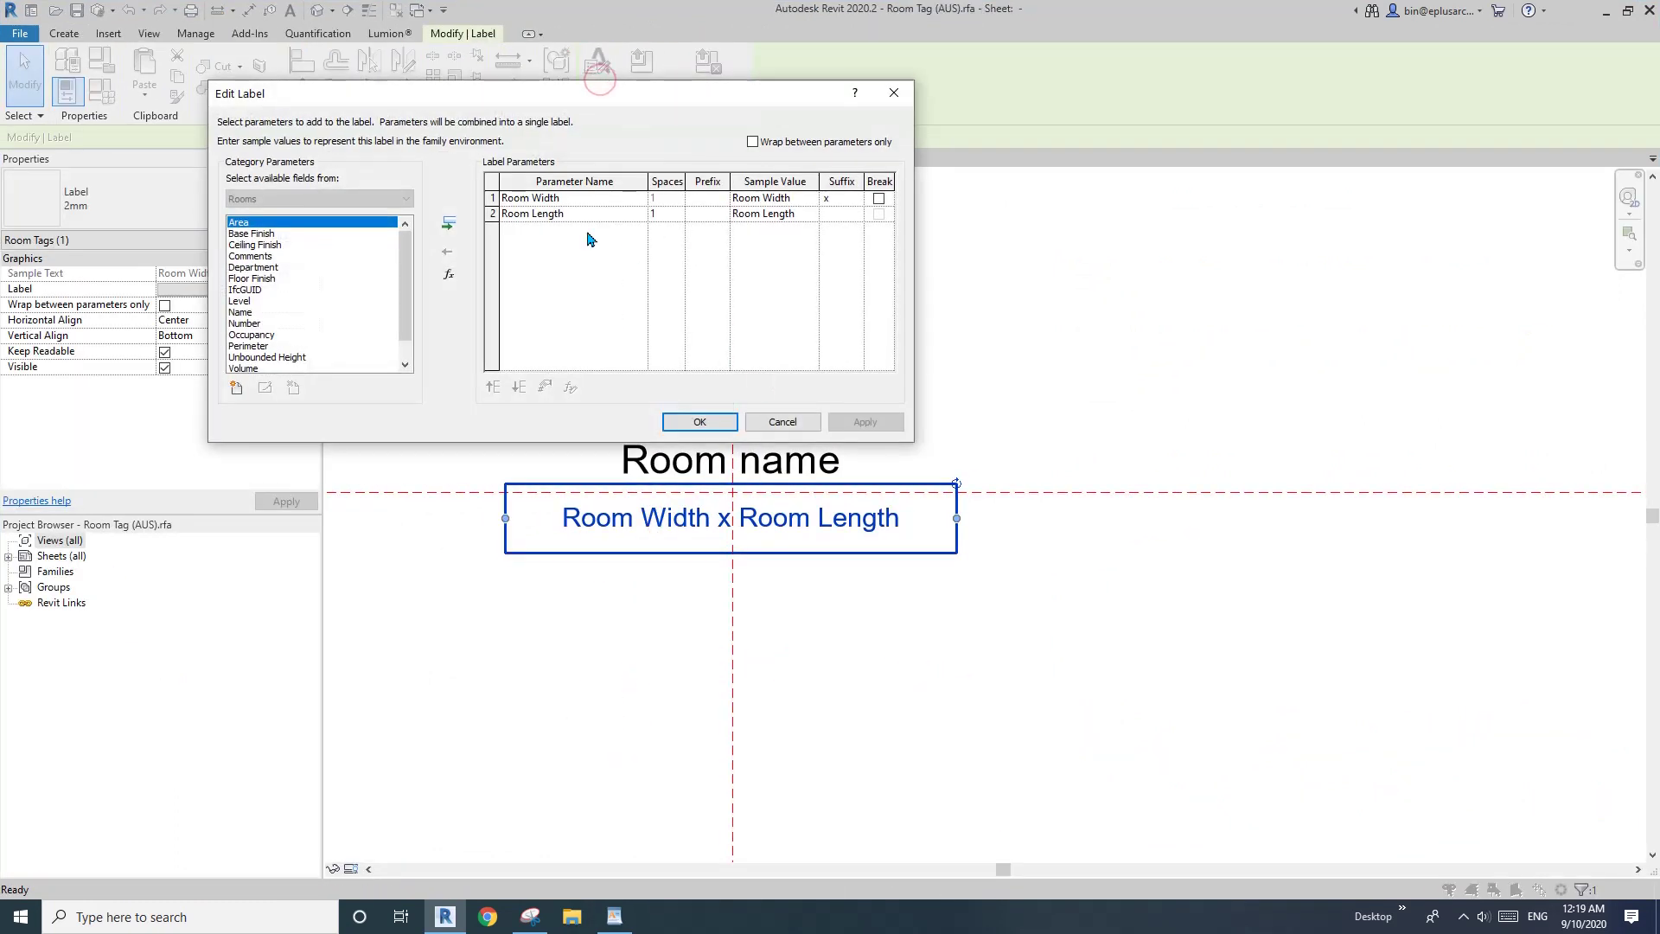
pyautogui.click(571, 388)
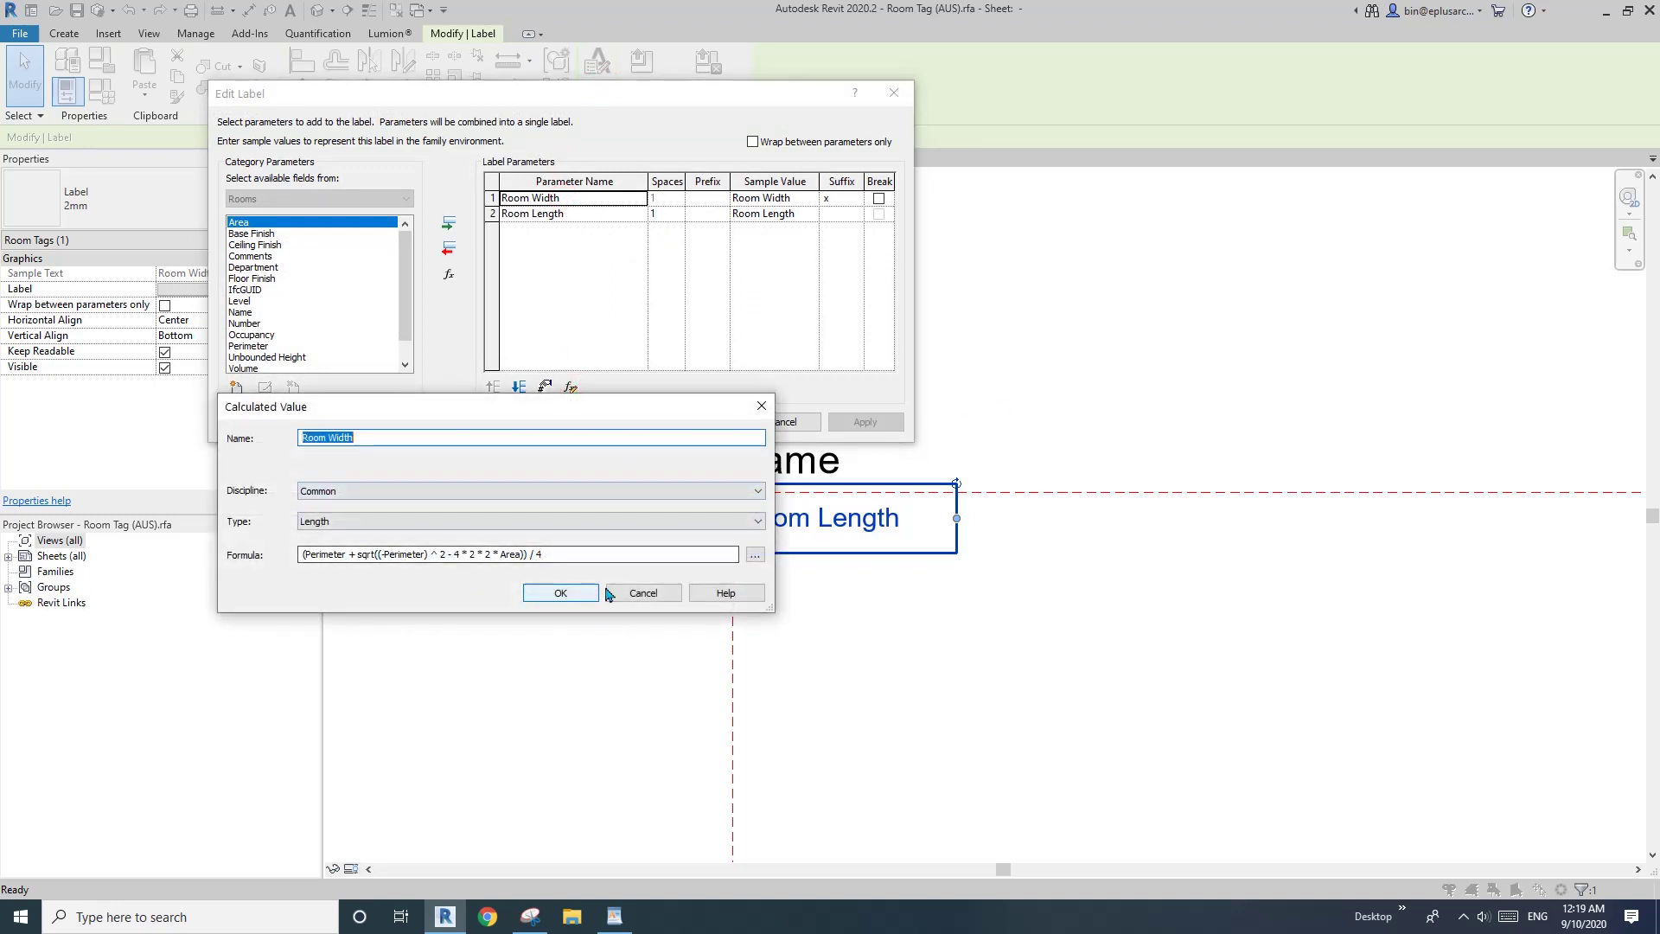
pyautogui.click(644, 594)
pyautogui.click(570, 386)
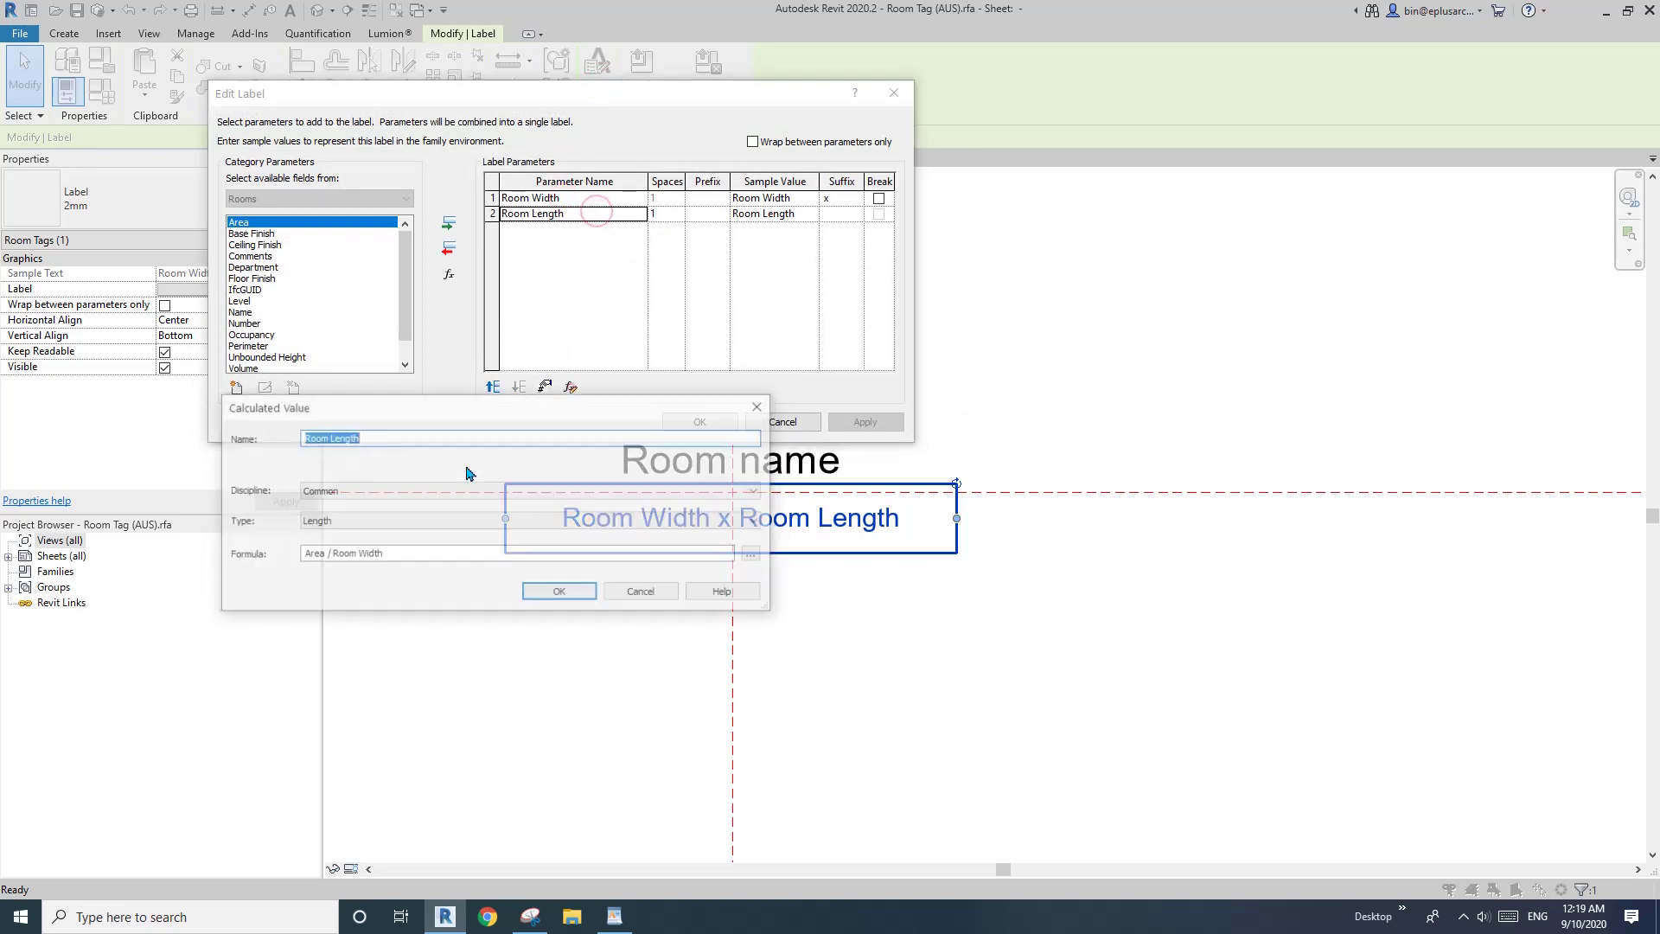
pyautogui.click(645, 591)
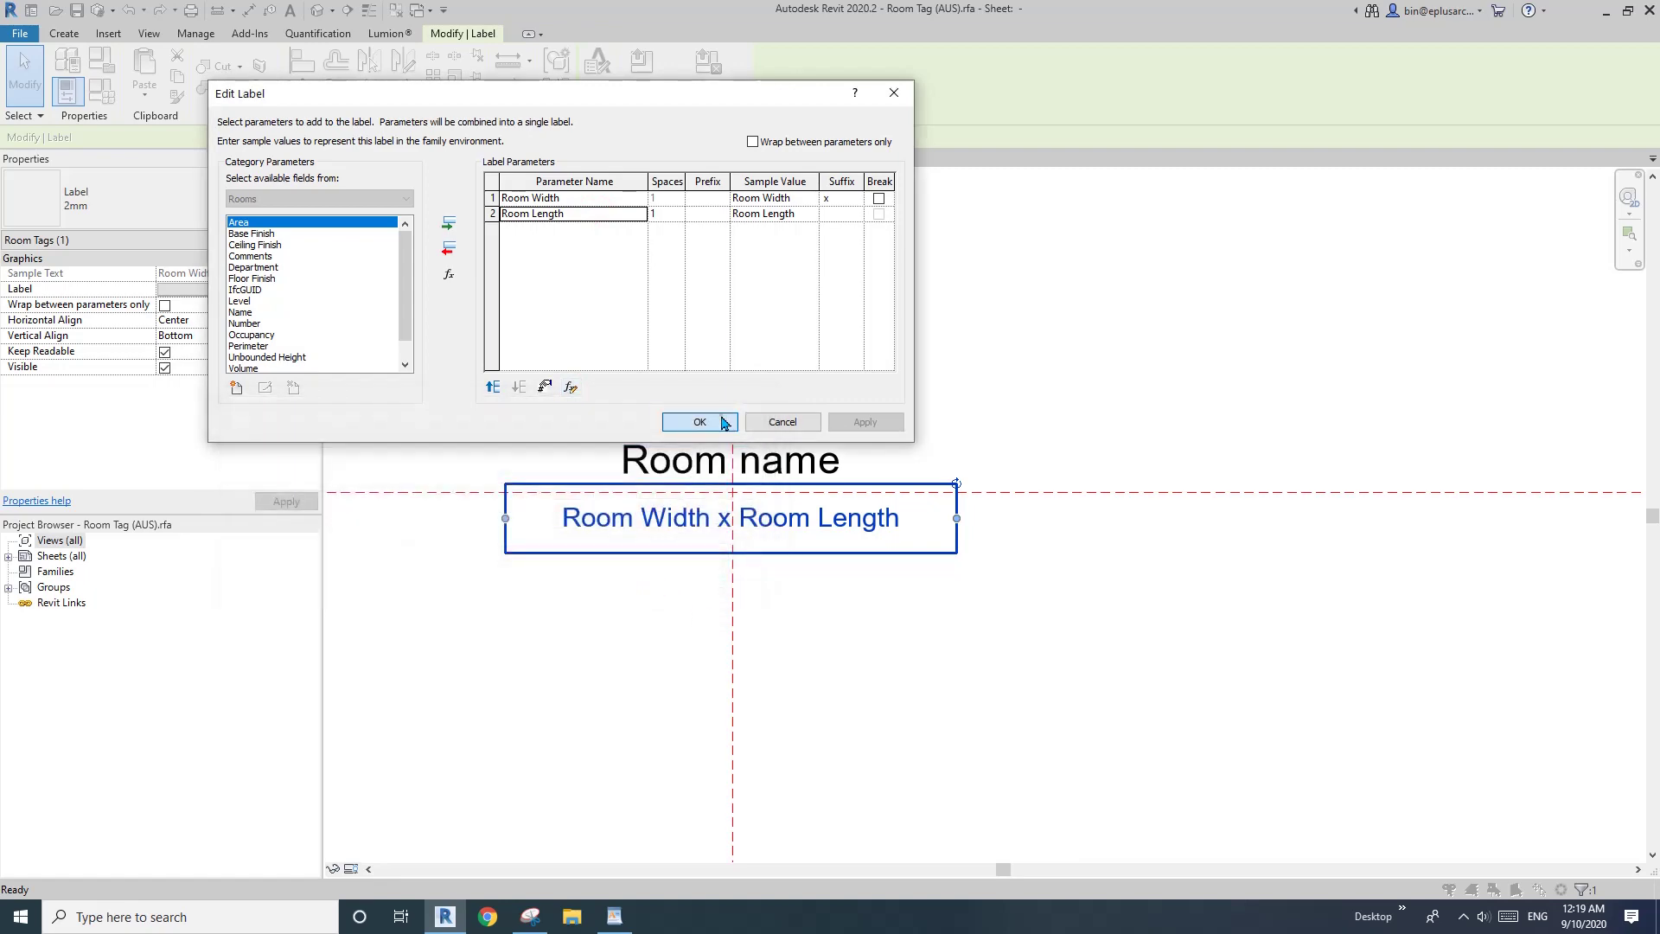
pyautogui.click(723, 423)
pyautogui.click(749, 452)
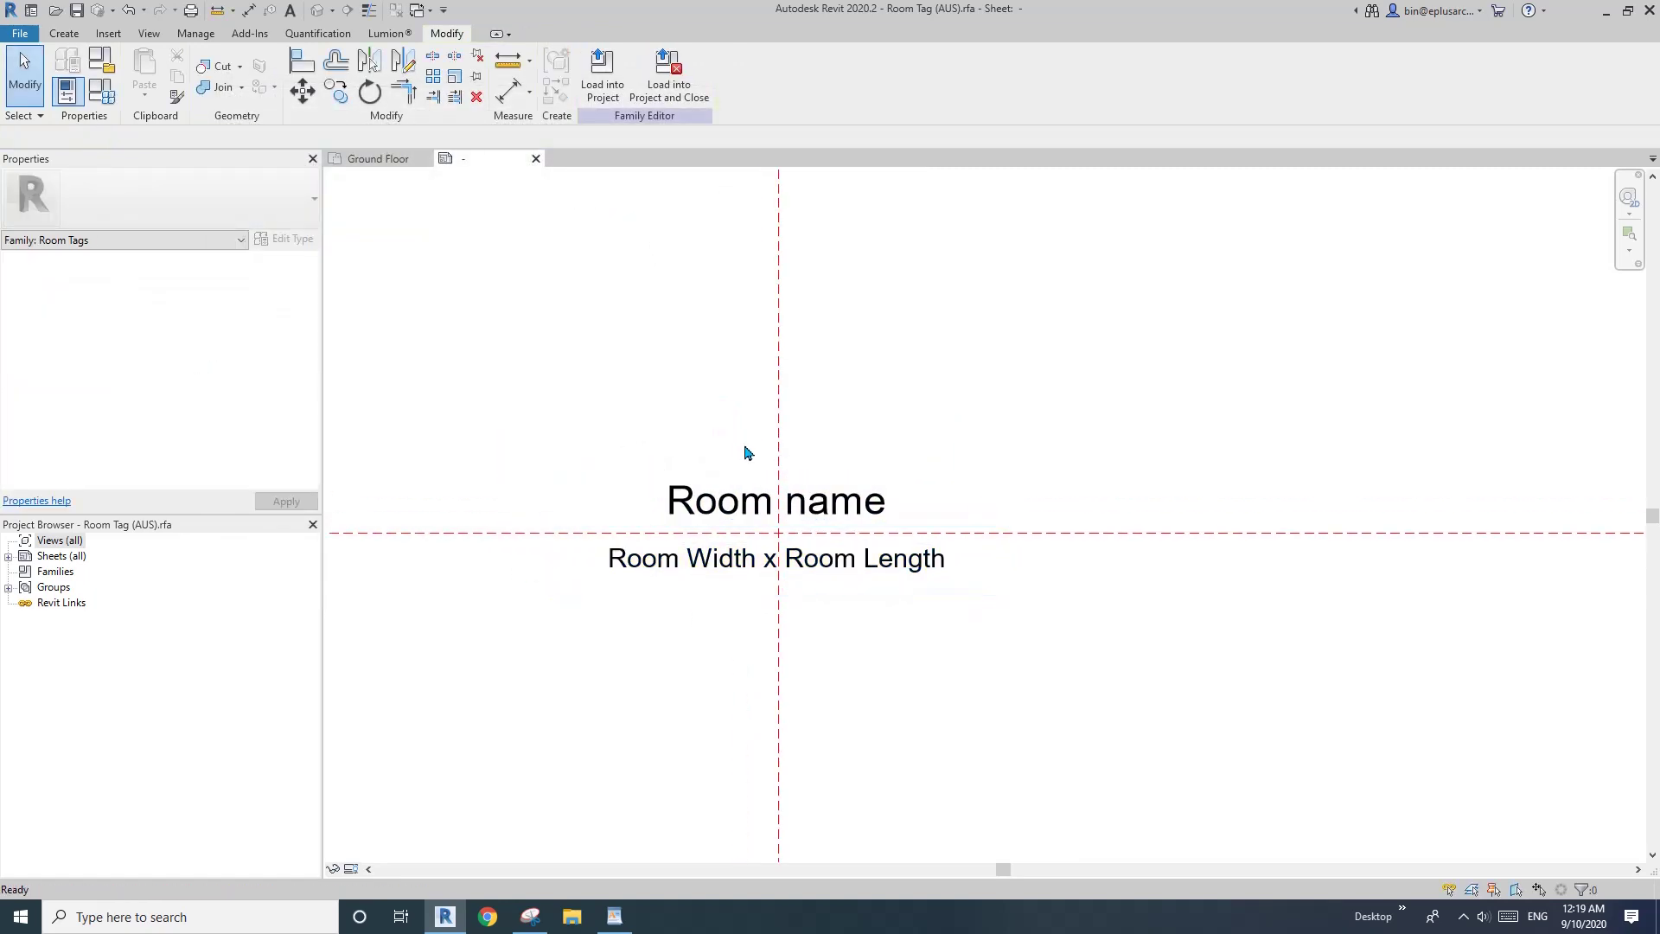
# Move the 5.8 m x 5.7 m tag lower inside the Ground Floor room.
pyautogui.click(407, 156)
pyautogui.click(855, 437)
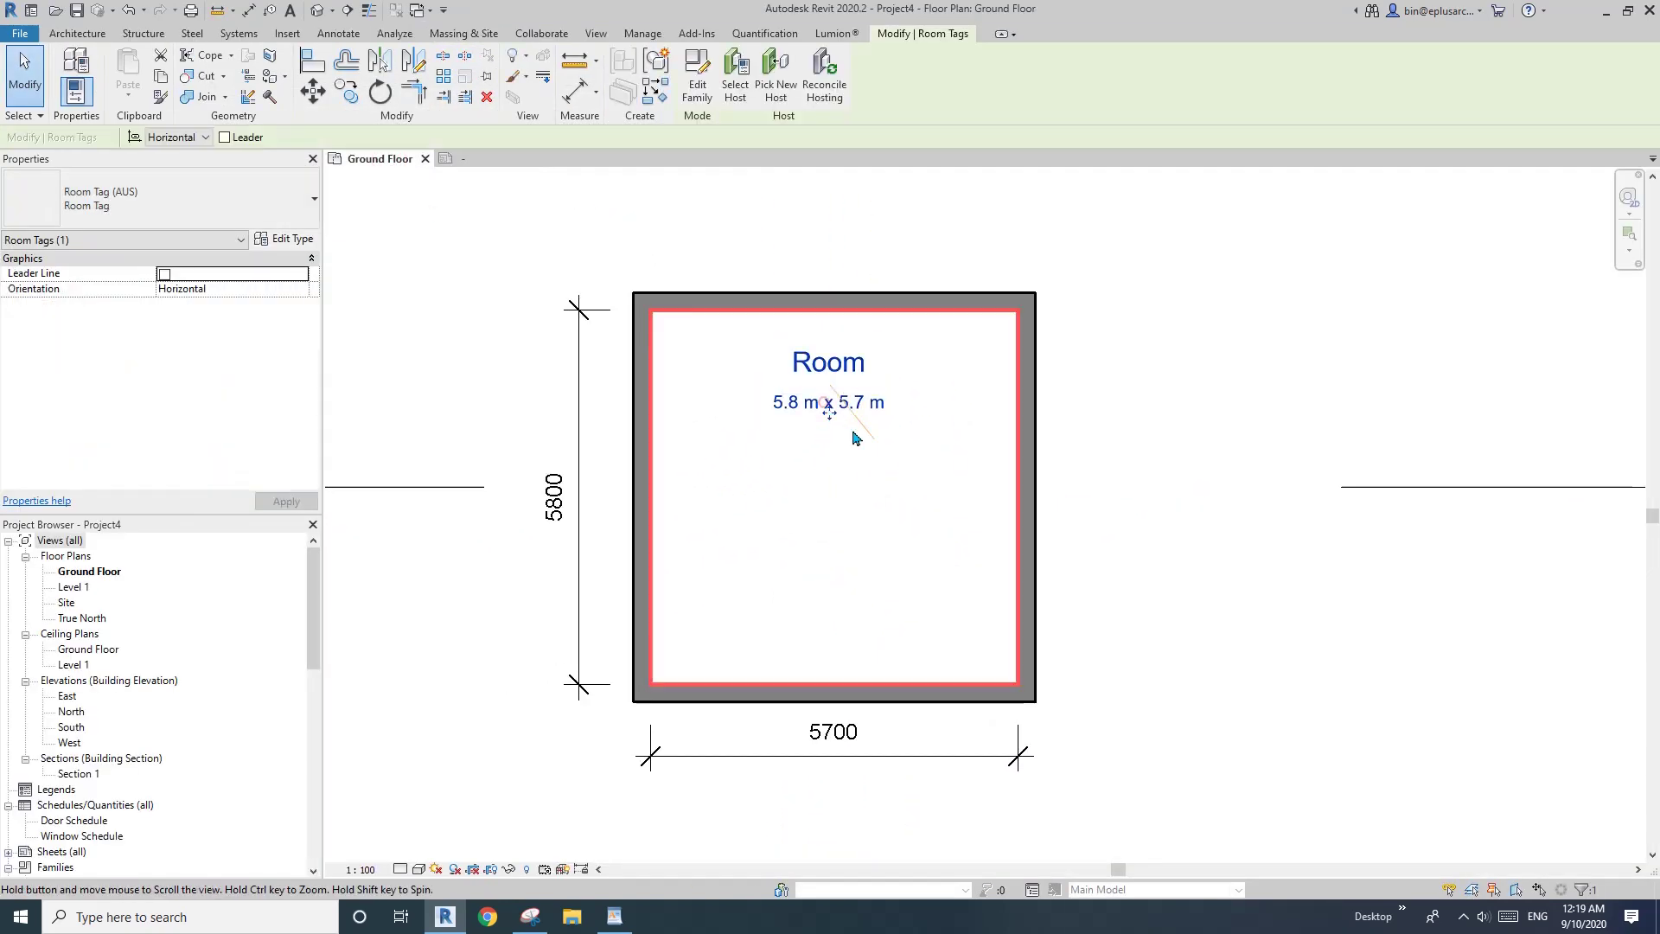
pyautogui.moveTo(830, 527); pyautogui.dragTo(831, 528)
pyautogui.click(912, 515)
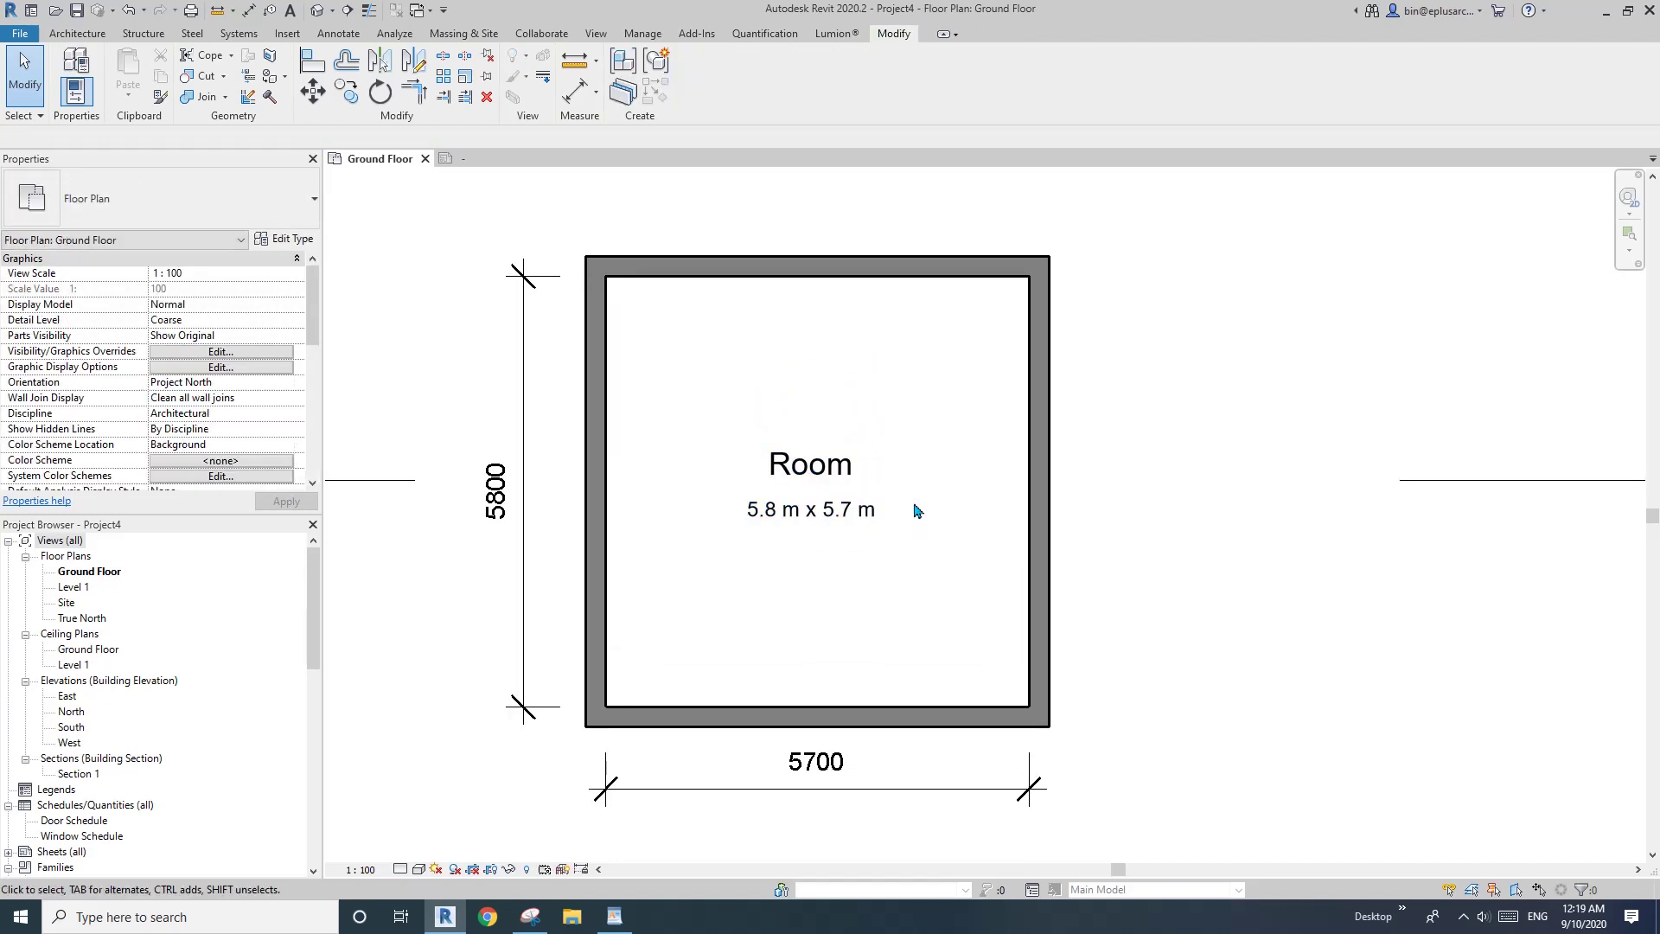